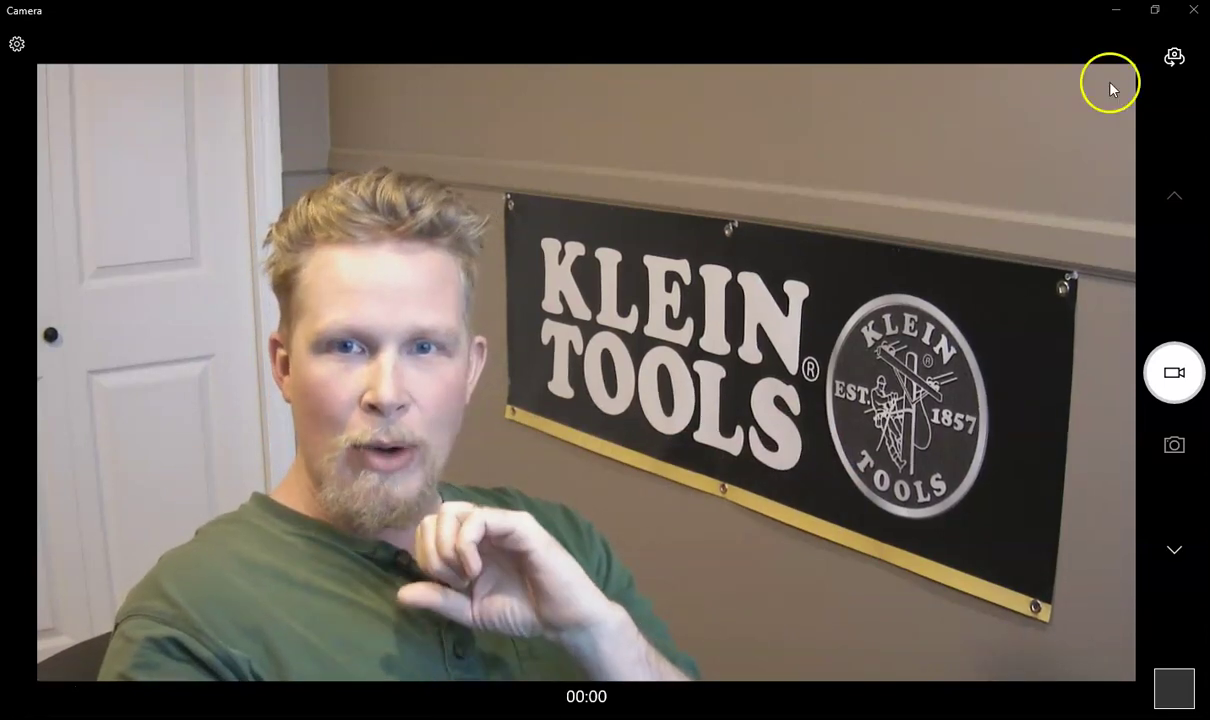
# Close the Camera app and create a blank drawing in Visio.
pyautogui.click(1188, 12)
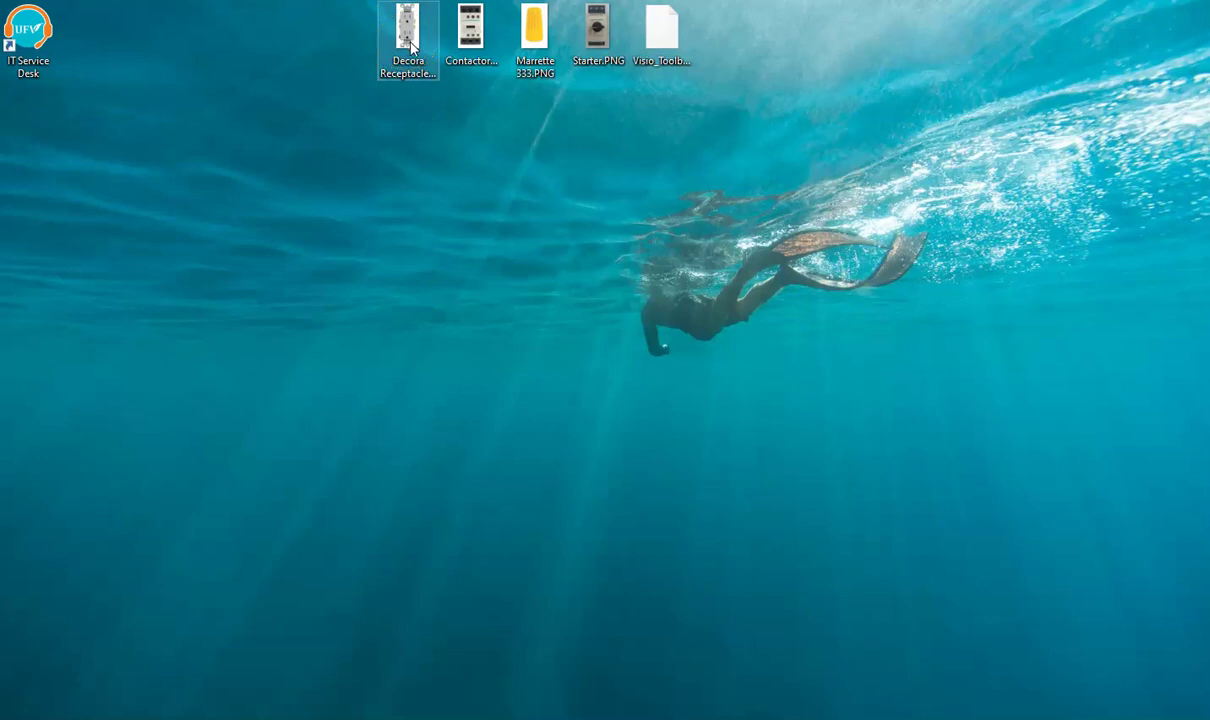
pyautogui.moveTo(429, 76); pyautogui.dragTo(423, 30)
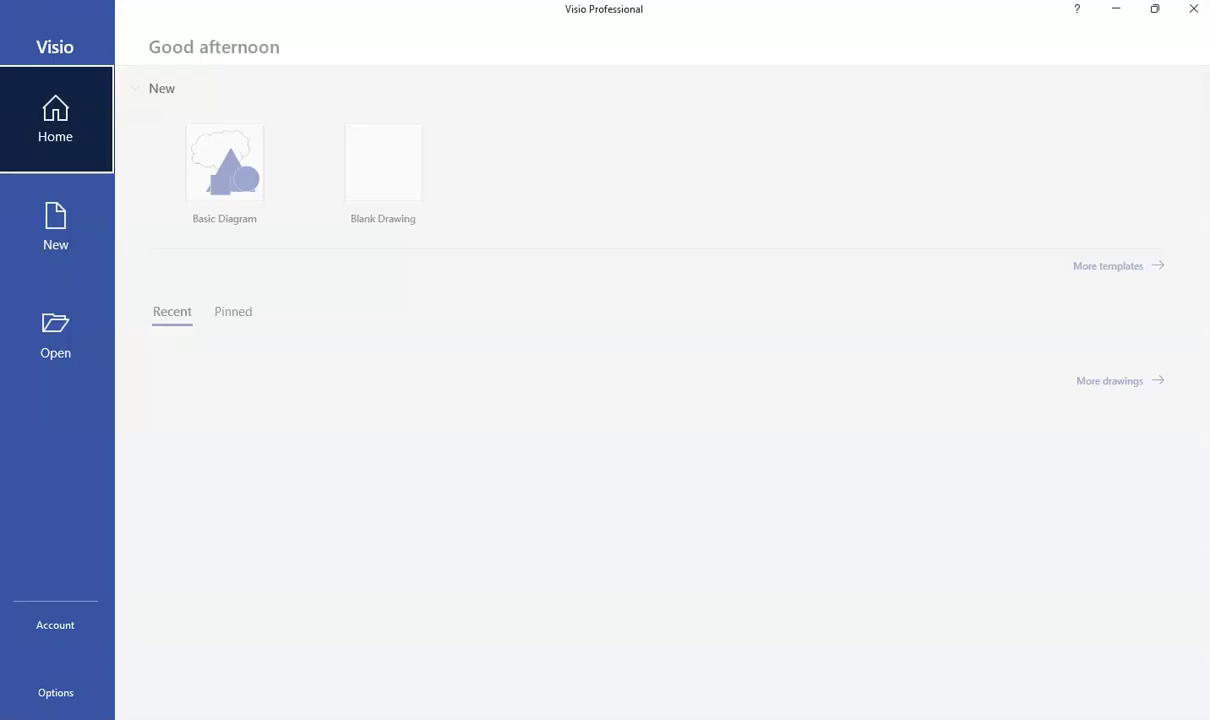
pyautogui.click(418, 144)
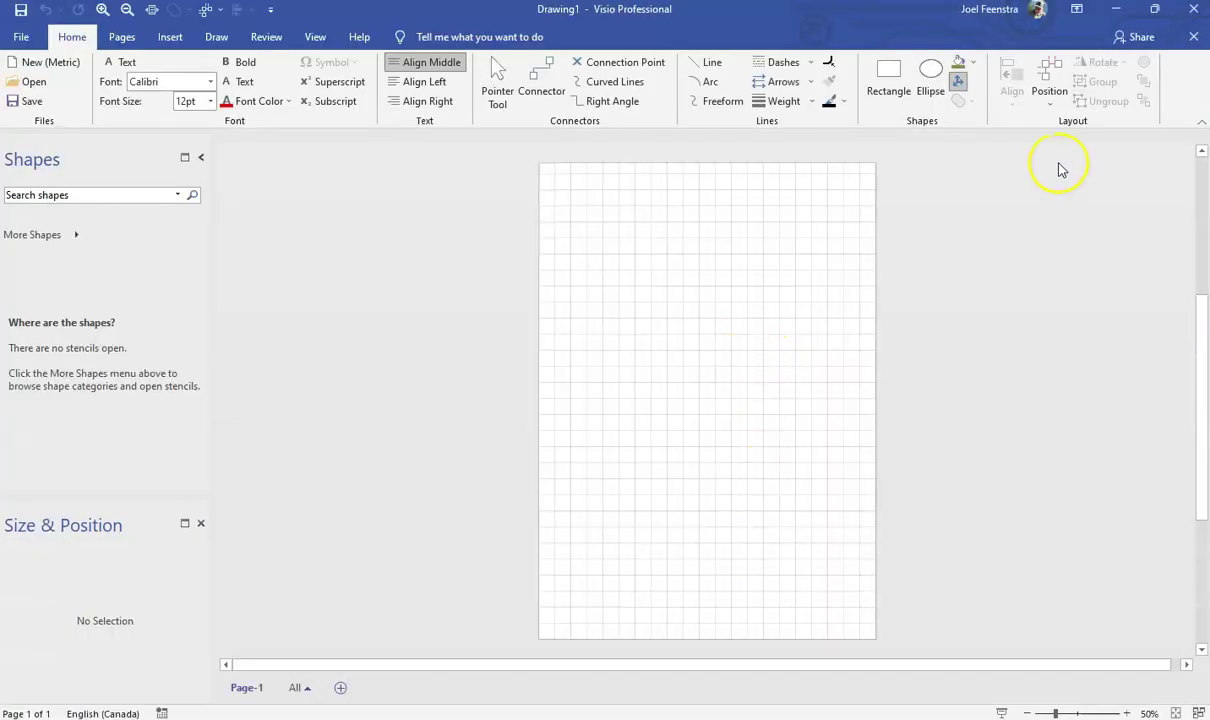
# Switch to the desktop and view the Decora Receptacle picture, closing it again after inspection.
pyautogui.click(1116, 10)
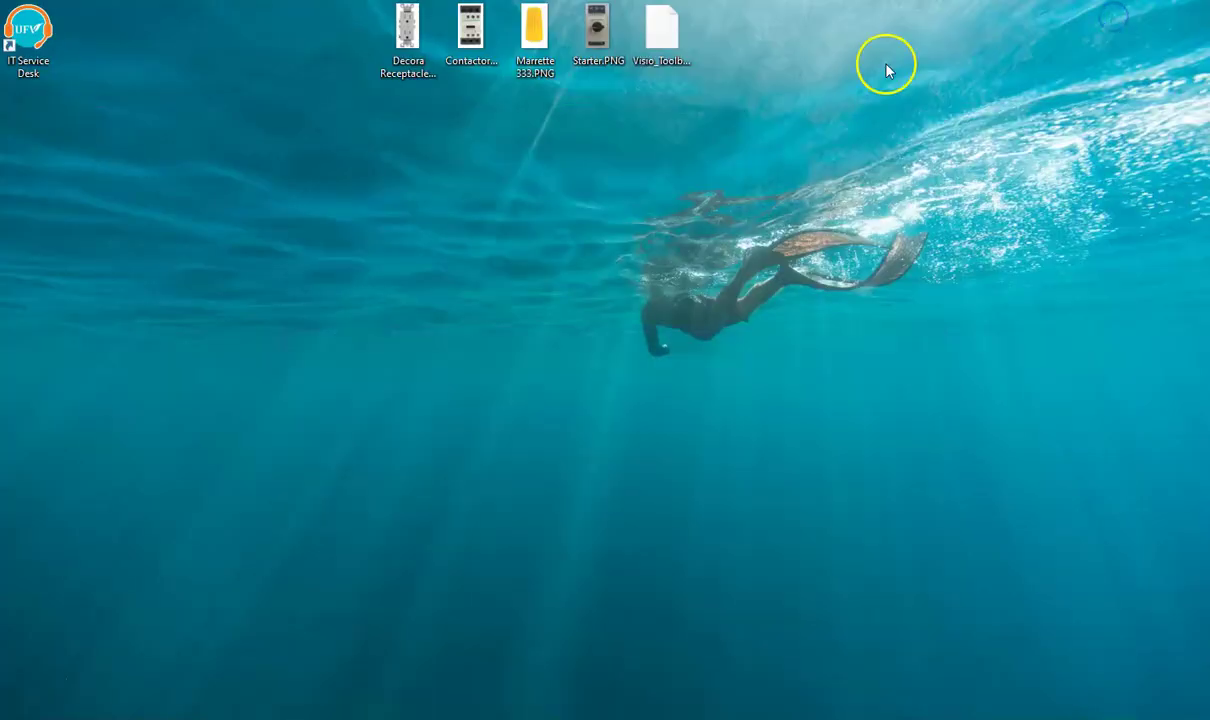
pyautogui.doubleClick(407, 38)
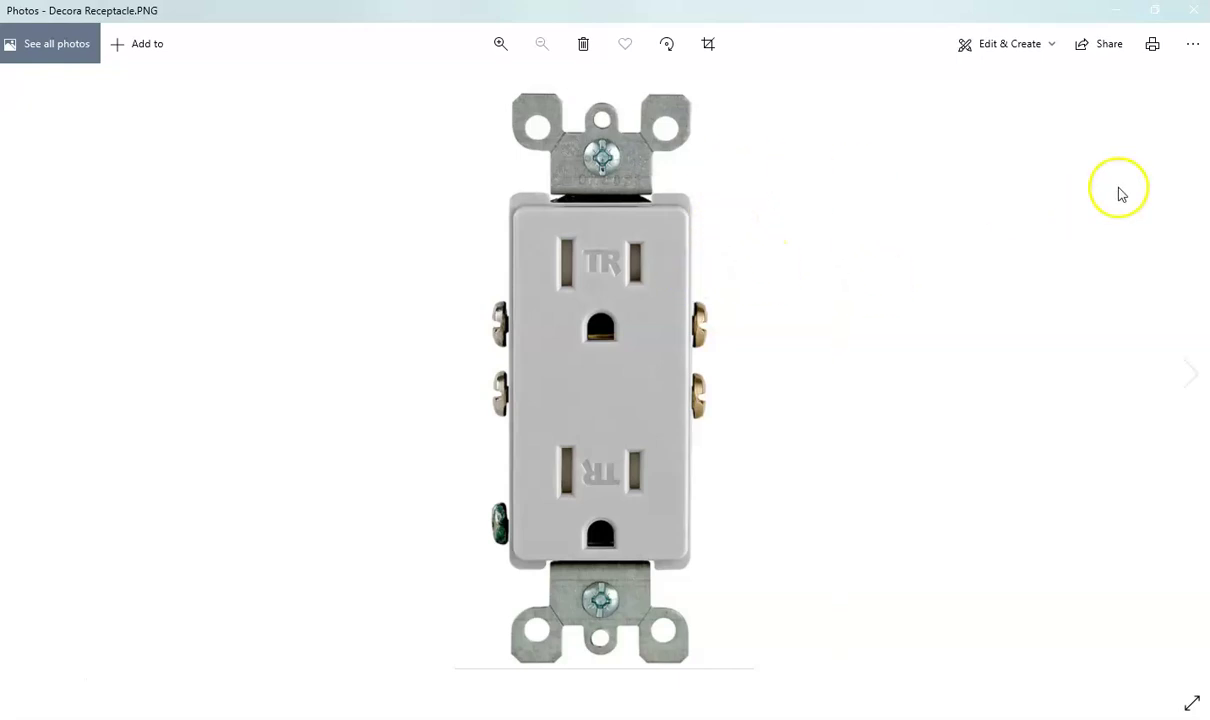
pyautogui.click(1194, 12)
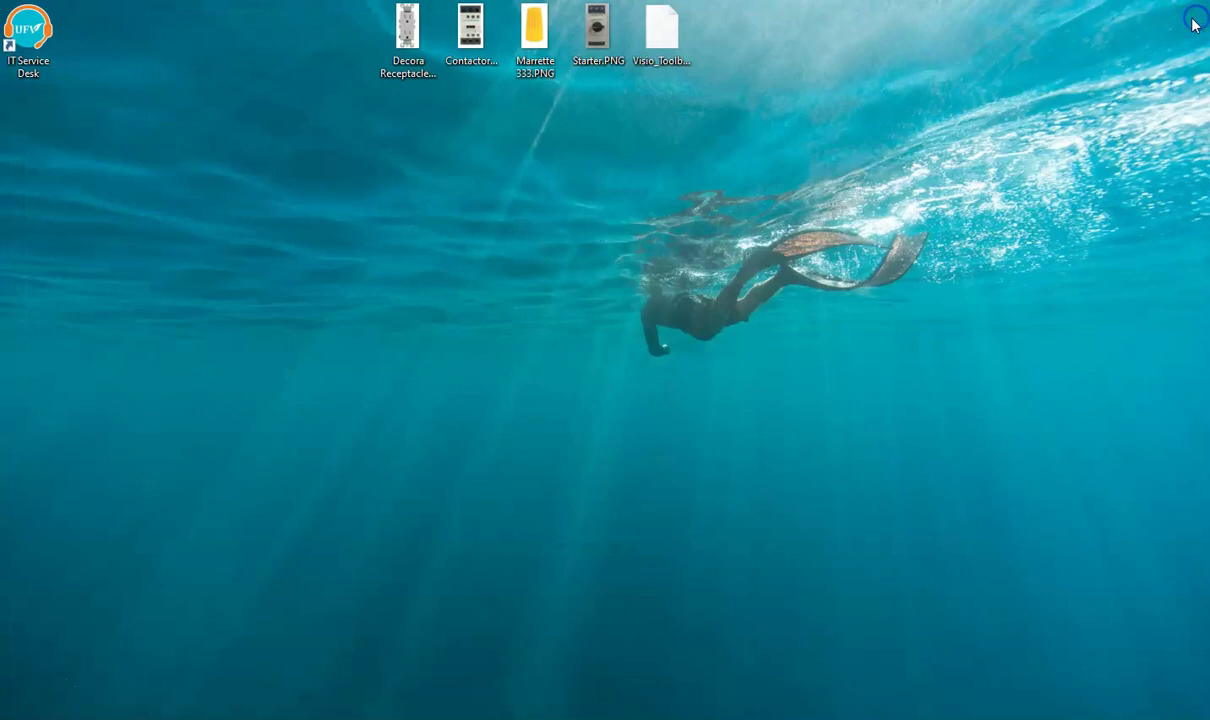
# Copy the Decora Receptacle picture file from the desktop and paste it into the blank Visio drawing.
pyautogui.rightClick(409, 38)
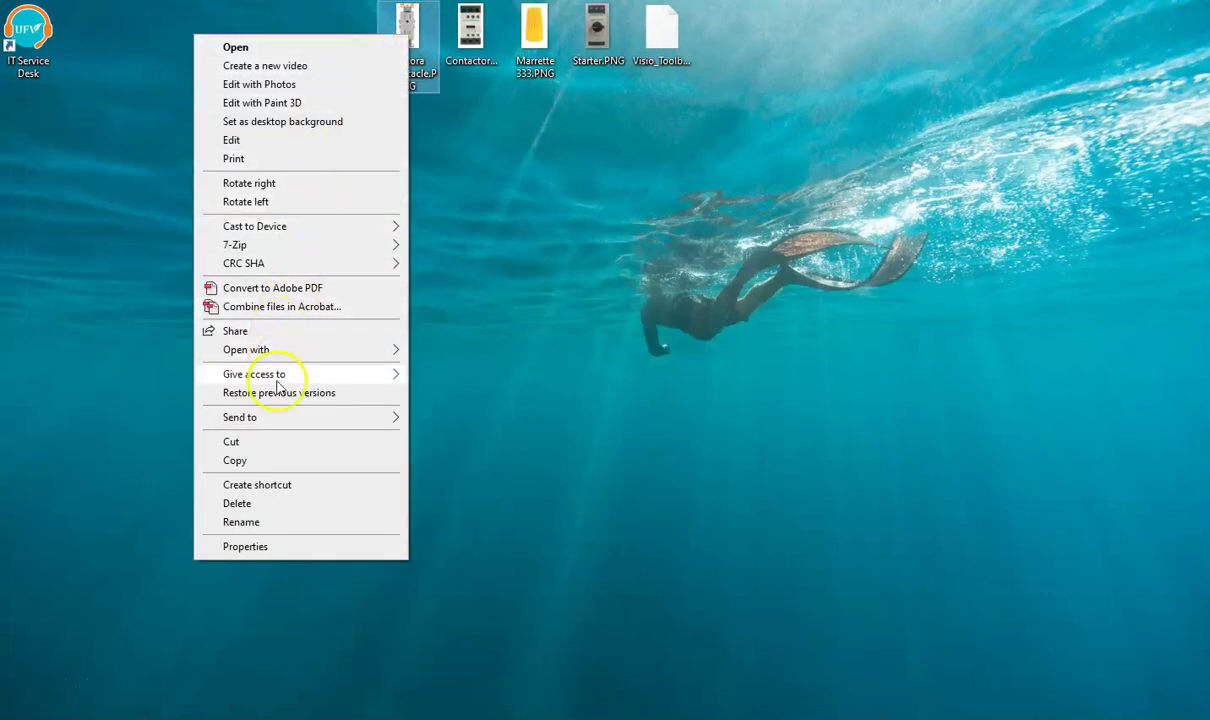
pyautogui.click(238, 461)
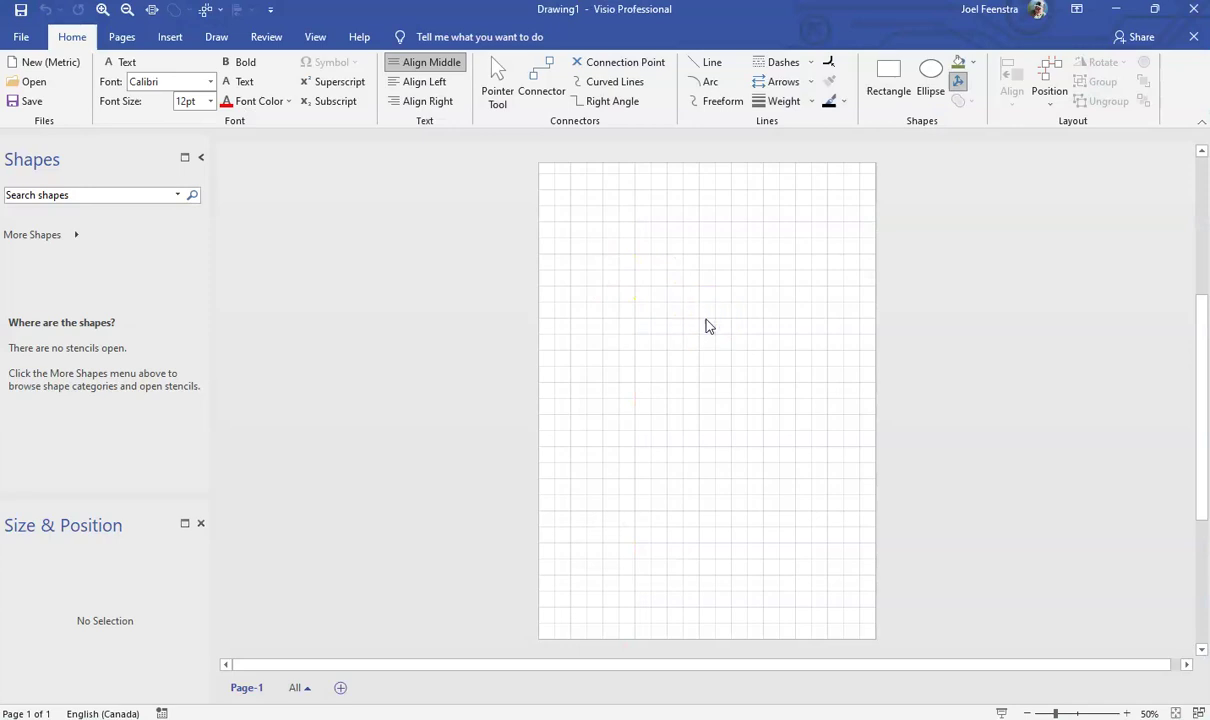
pyautogui.hotkey('ctrl', 'v')
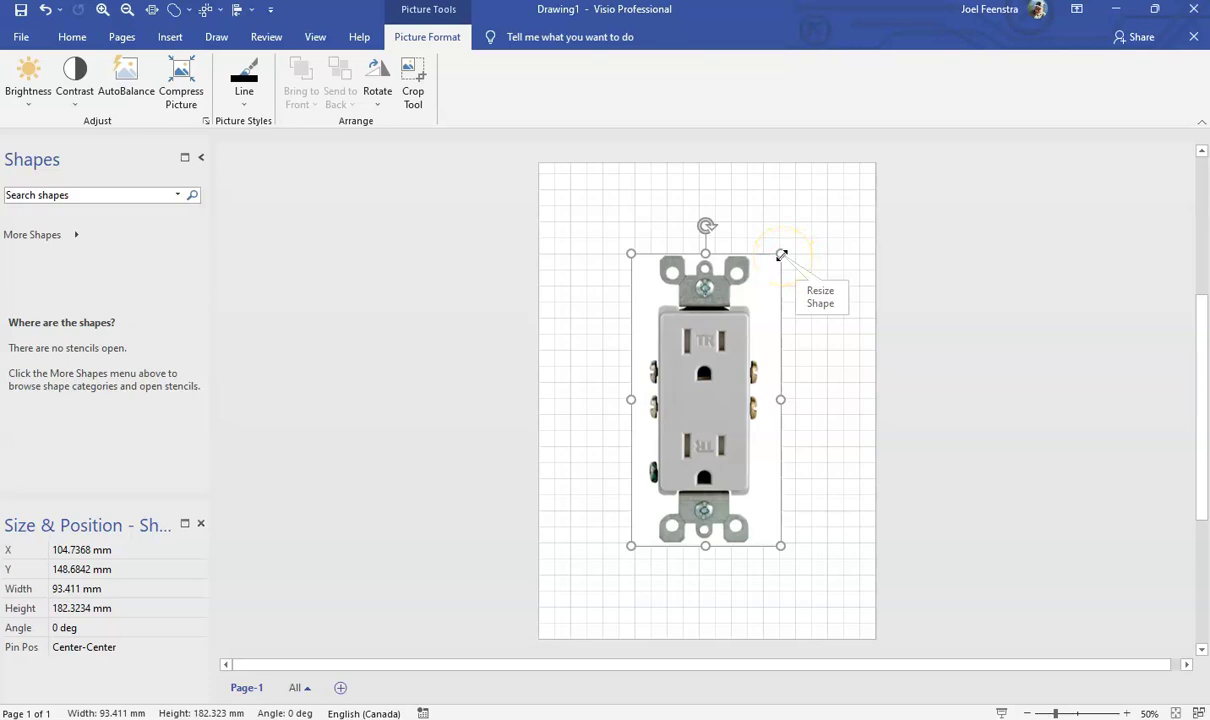
# Try resizing the pasted receptacle picture, first to about 32 by 62 mm and then to about 96 by 187 mm.
pyautogui.moveTo(782, 256); pyautogui.dragTo(645, 438)
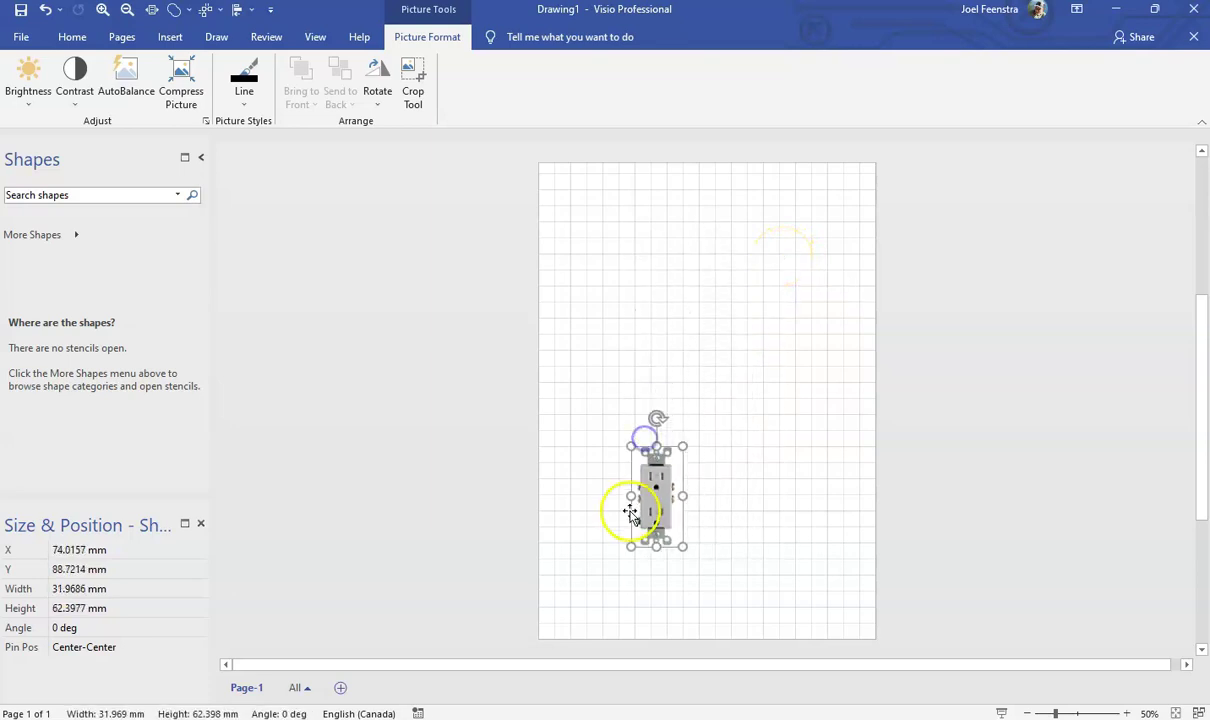
pyautogui.moveTo(653, 486); pyautogui.dragTo(684, 306)
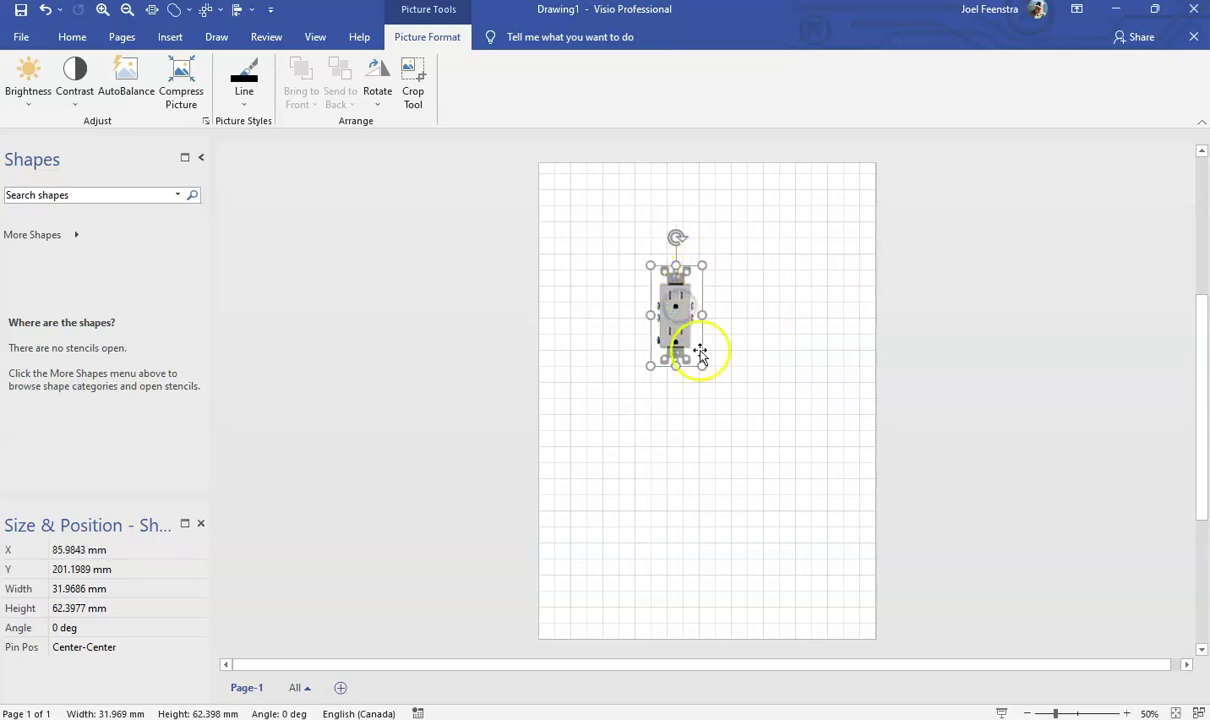
pyautogui.moveTo(704, 368); pyautogui.dragTo(805, 563)
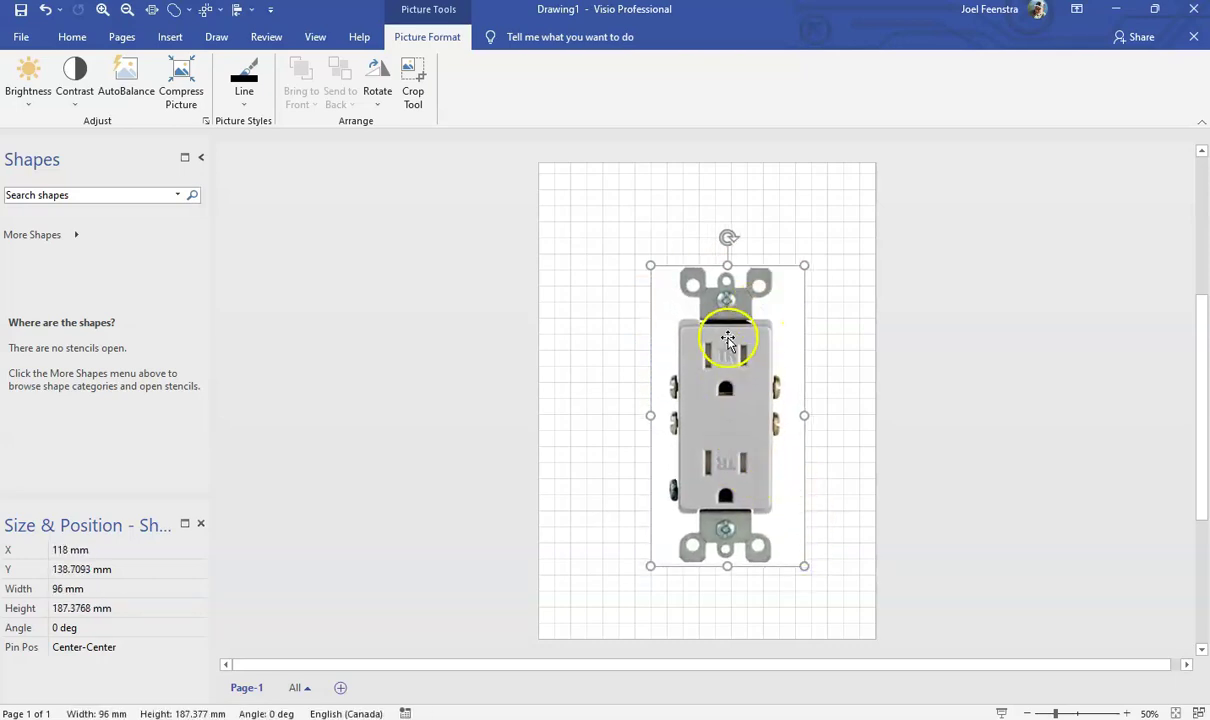
# Scale the receptacle picture down to about 33 by 64 mm and move it to about X 96.5 mm, Y 172 mm.
pyautogui.moveTo(806, 261); pyautogui.dragTo(694, 464)
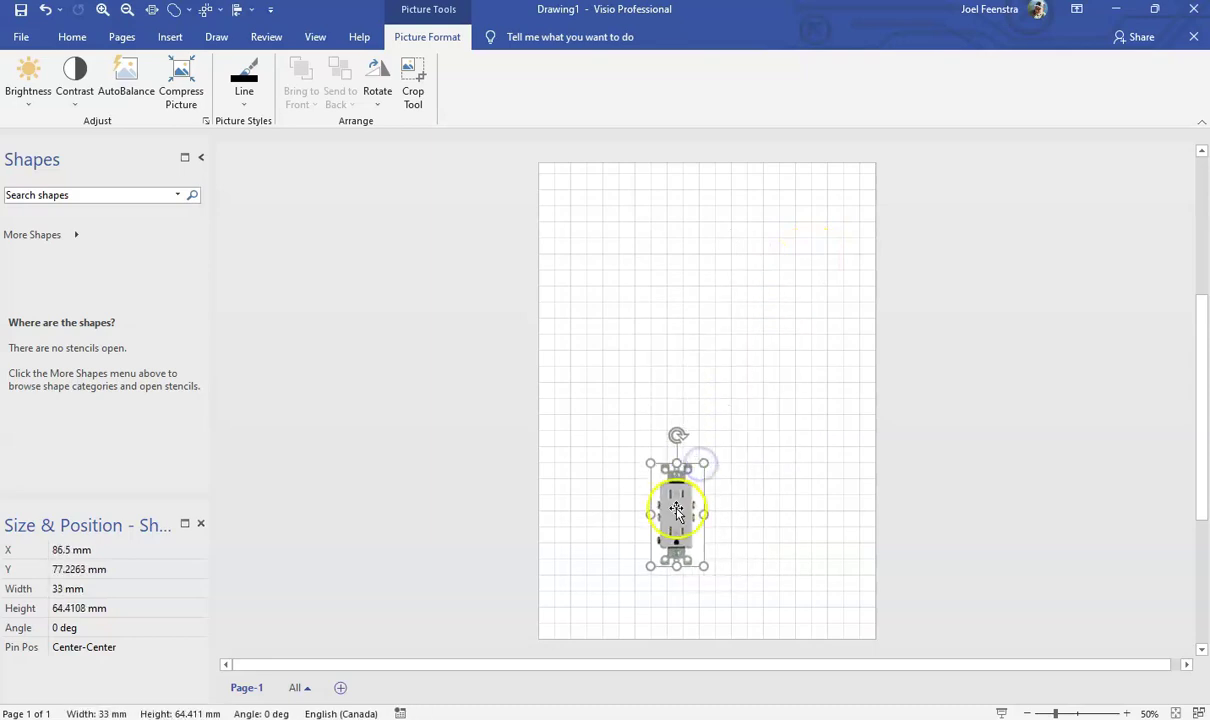
pyautogui.moveTo(677, 511); pyautogui.dragTo(620, 300)
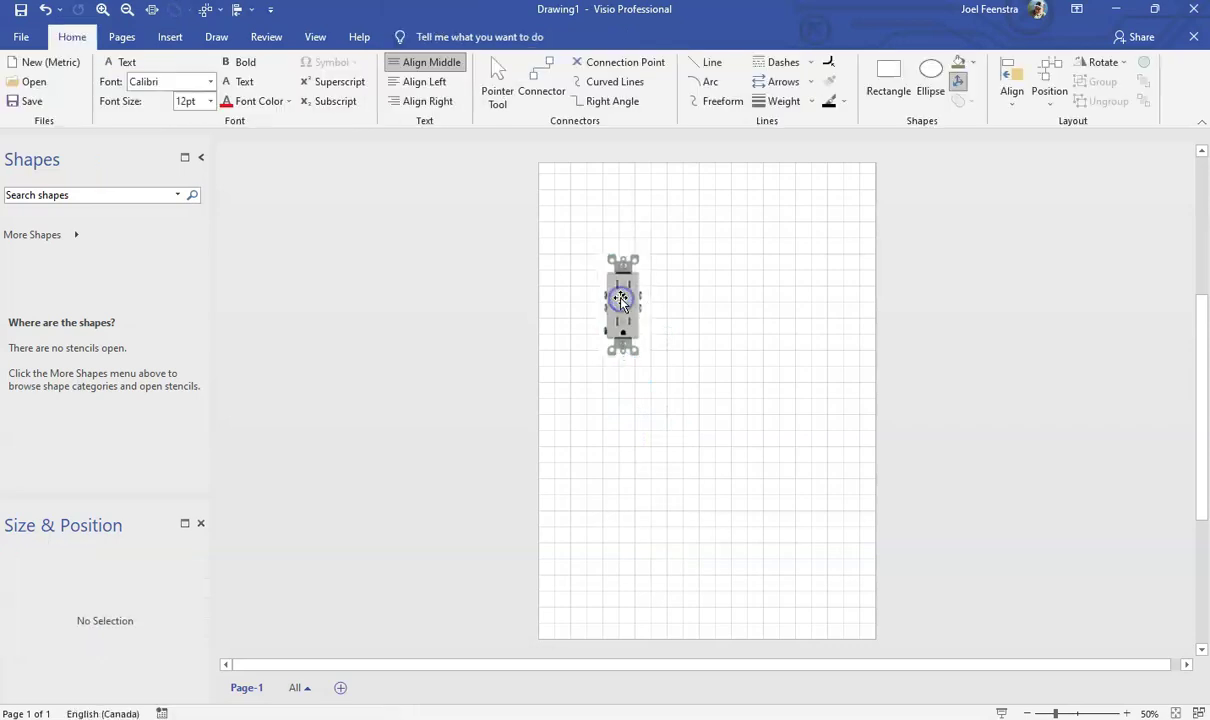
pyautogui.click(729, 319)
pyautogui.click(632, 312)
pyautogui.moveTo(624, 300); pyautogui.dragTo(692, 358)
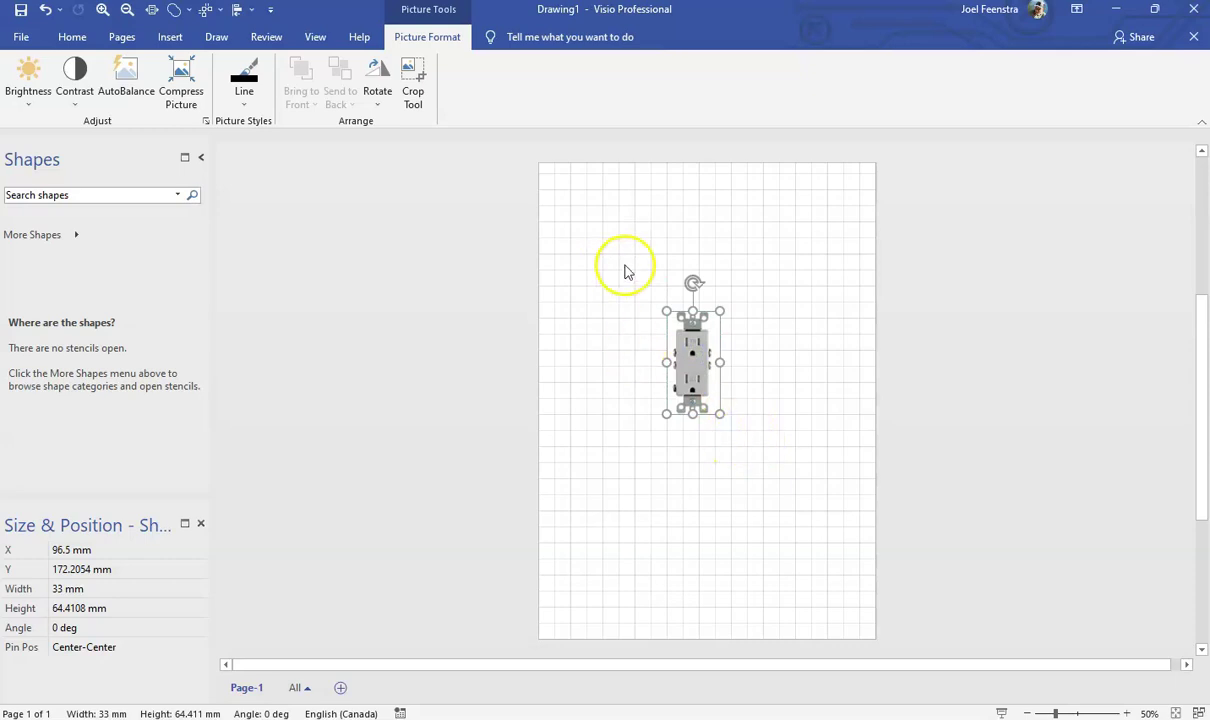
# Examine the receptacle picture close up, from the top mounting bracket down to the bottom one.
pyautogui.scroll(6, 720, 410)
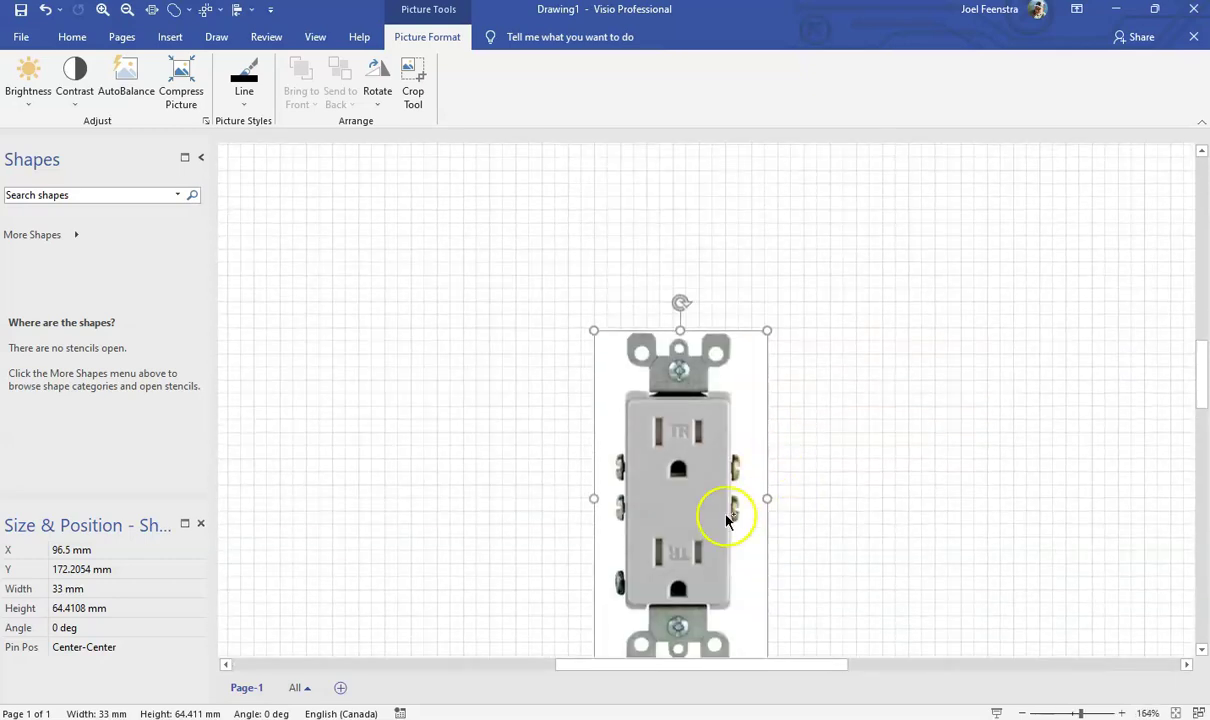
pyautogui.scroll(-4, 710, 500)
pyautogui.click(918, 409)
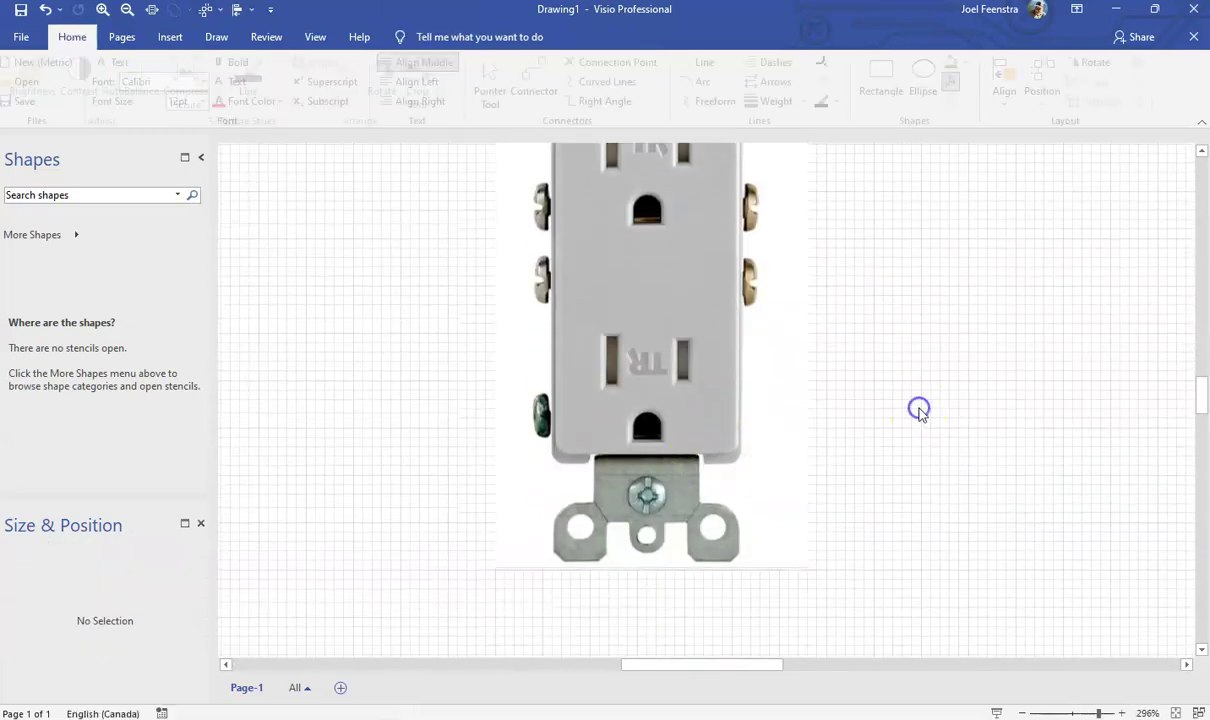
pyautogui.scroll(5, 916, 415)
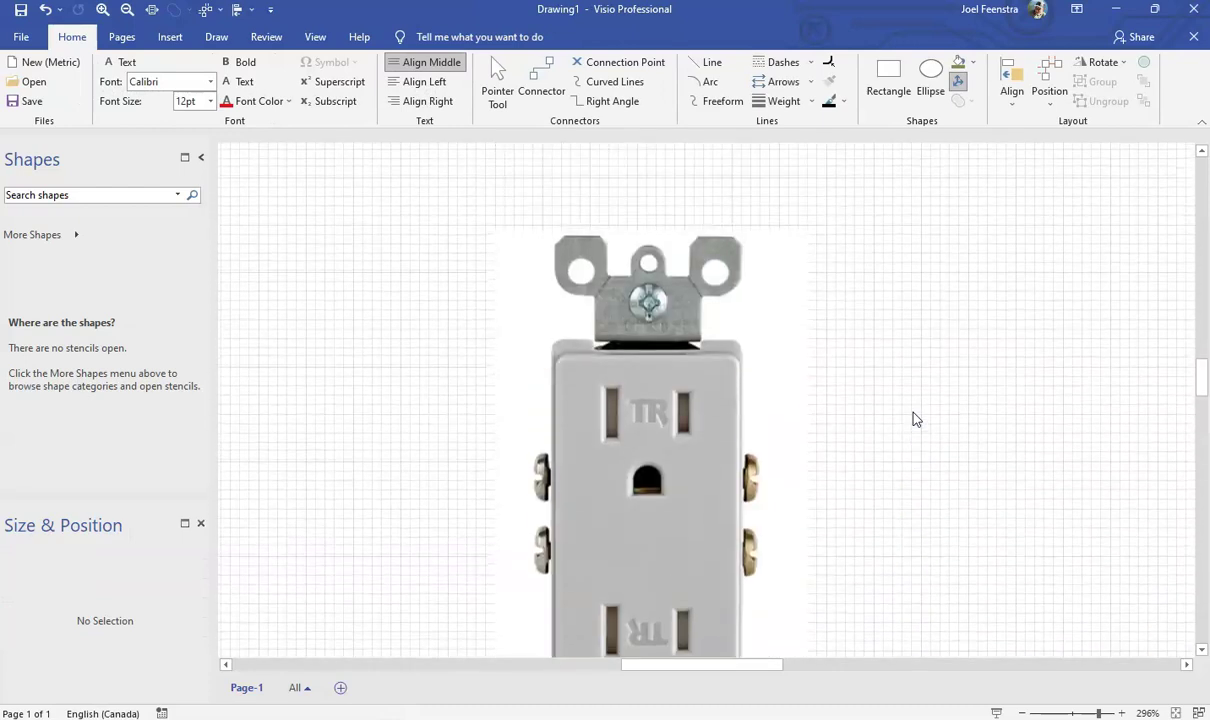
pyautogui.scroll(-2, 915, 418)
pyautogui.scroll(2, 916, 419)
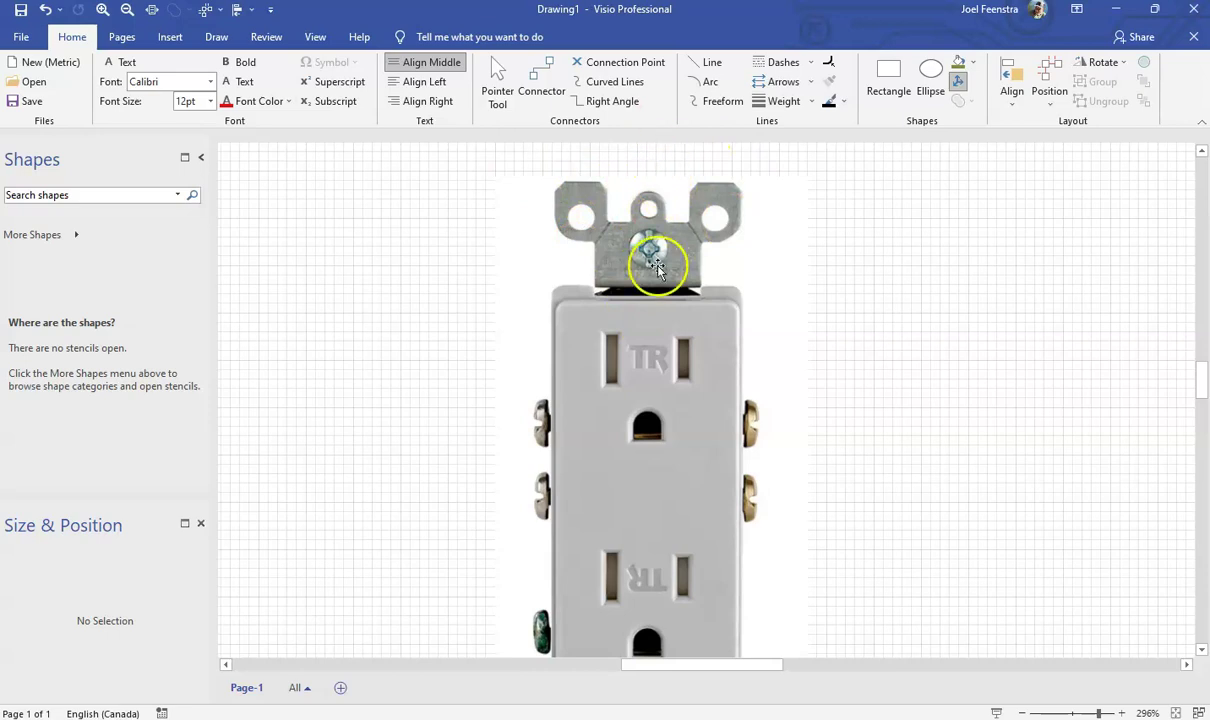
pyautogui.scroll(-4, 640, 410)
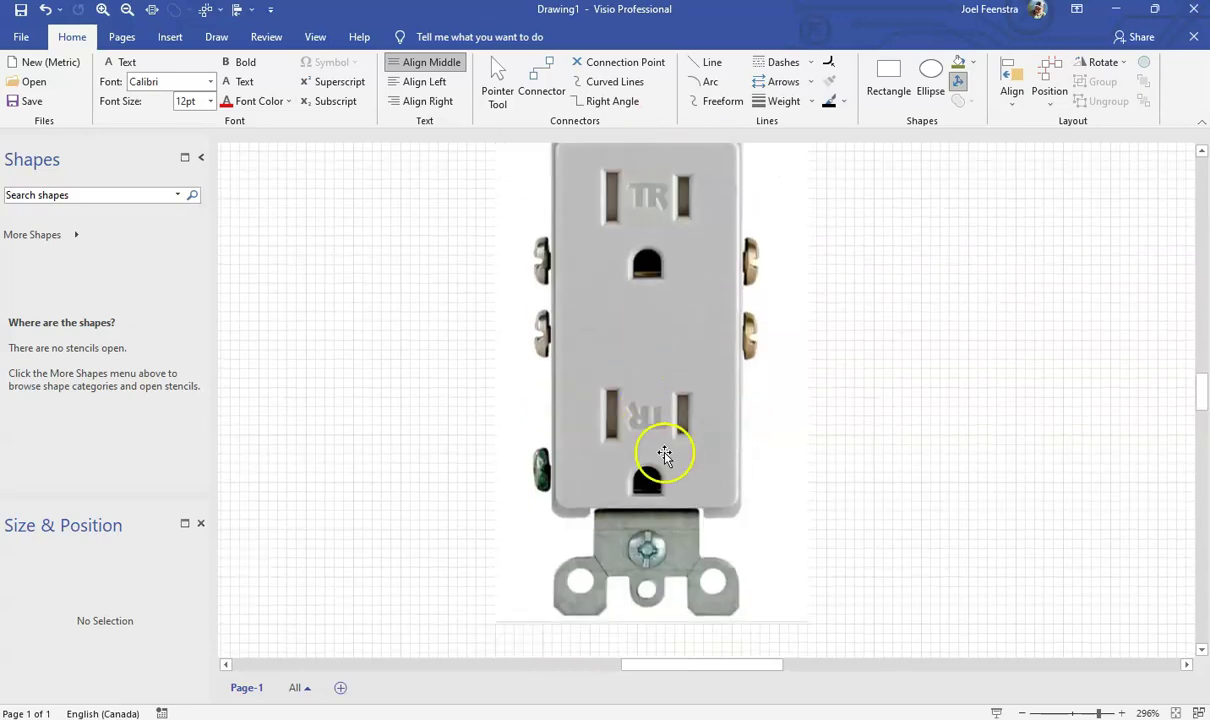
pyautogui.scroll(-2, 663, 578)
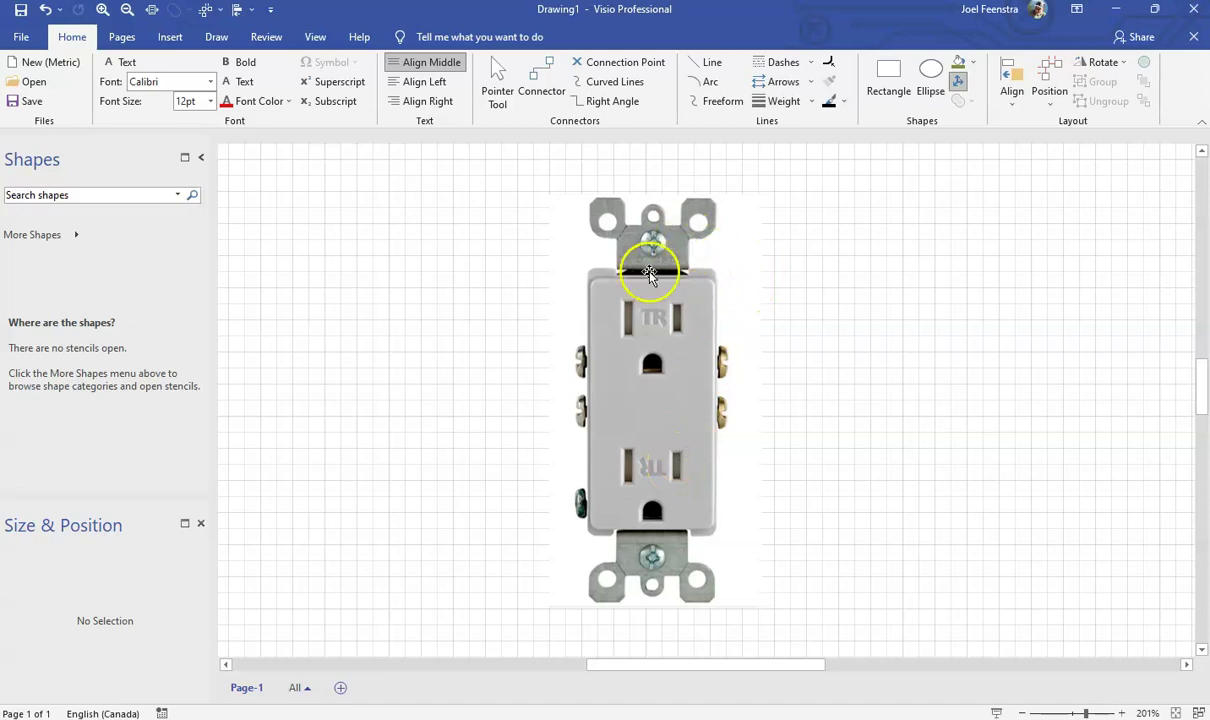
# Draw a rectangle about 5.5 by 6.9 mm over the bracket's upper-left mounting ear and place a copy over the upper-right ear.
pyautogui.scroll(5, 698, 262)
pyautogui.scroll(-3, 760, 435)
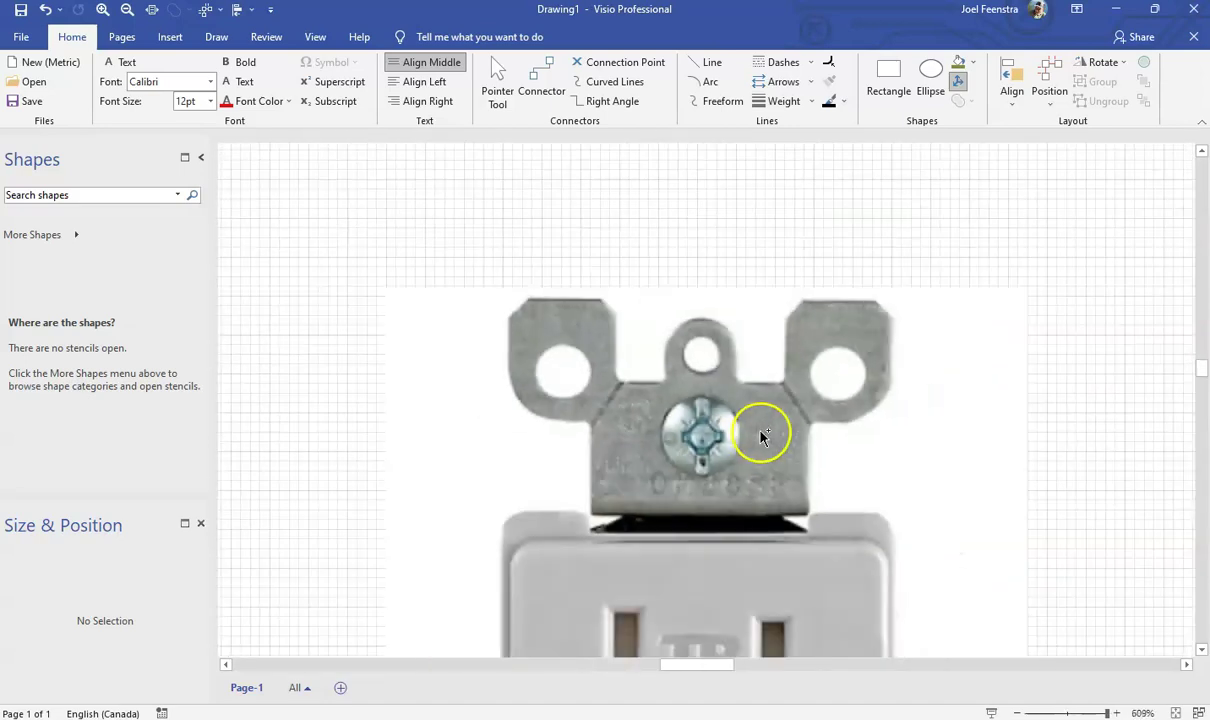
pyautogui.scroll(-1, 760, 435)
pyautogui.click(888, 76)
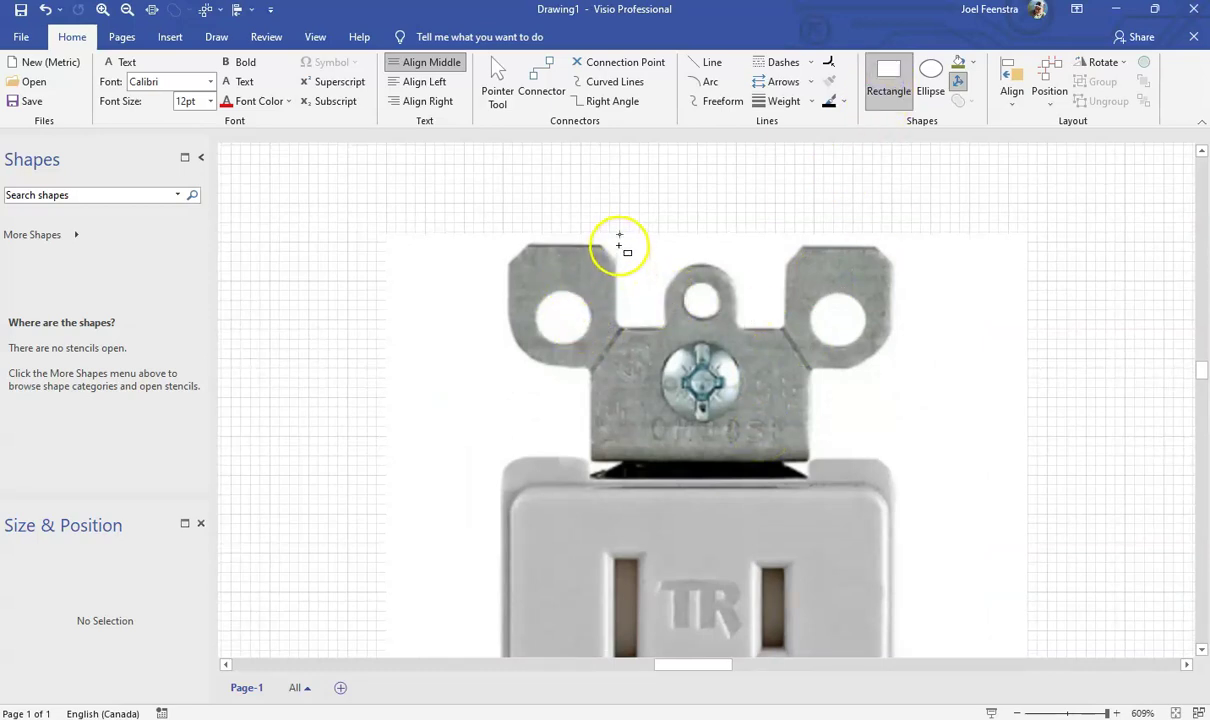
pyautogui.moveTo(620, 235); pyautogui.dragTo(512, 368)
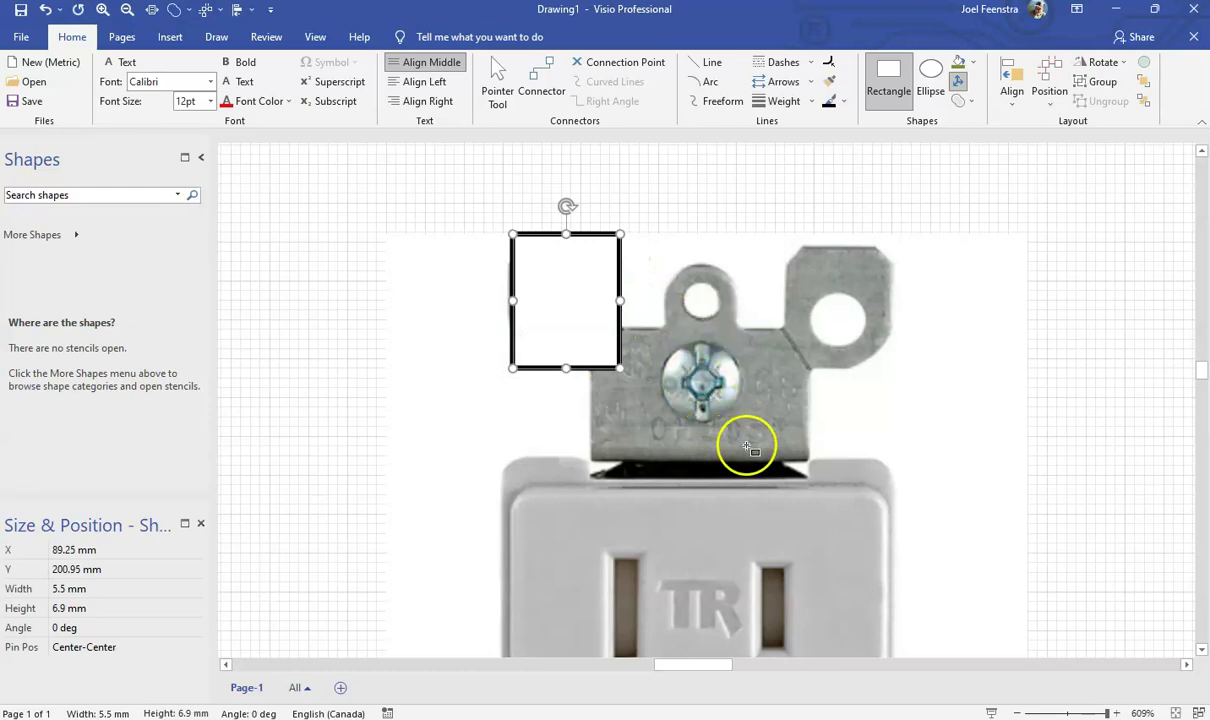
pyautogui.hotkey('ctrl', 'v')
pyautogui.moveTo(745, 478); pyautogui.dragTo(843, 357)
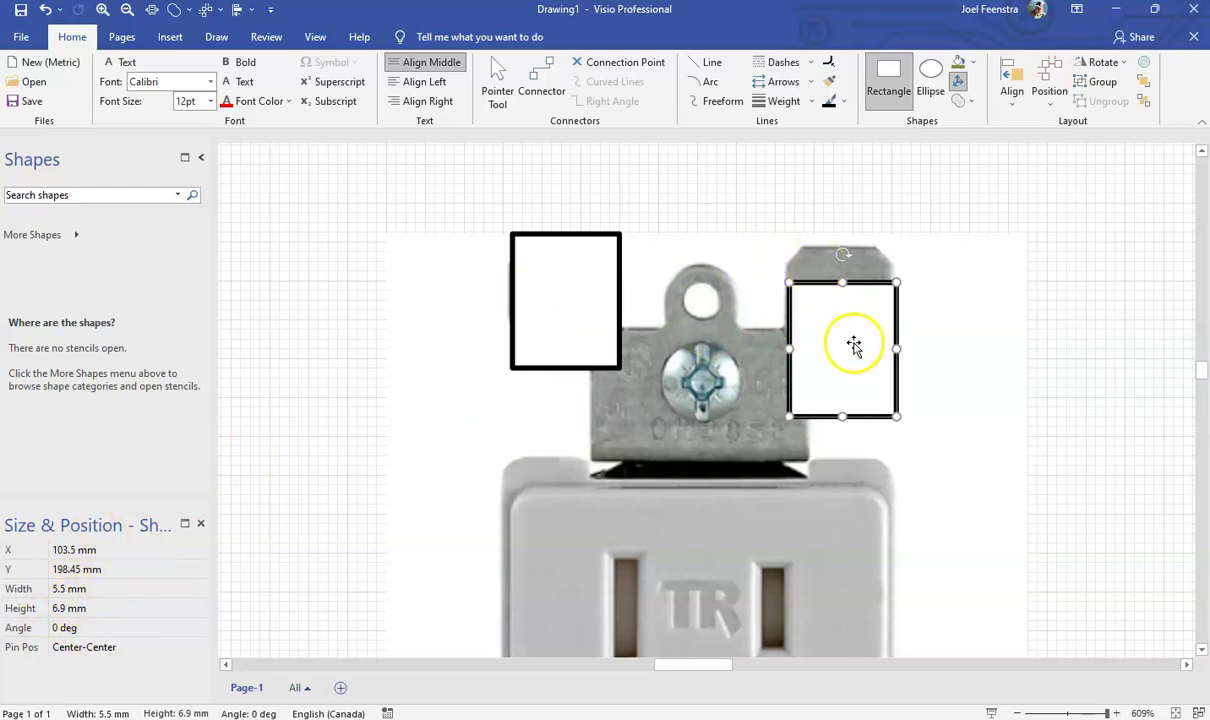
# Draw a rectangle about 11 by 17 mm over the bracket's body and one about 3.5 by 10.5 mm over its centre tab.
pyautogui.moveTo(587, 339); pyautogui.dragTo(804, 632)
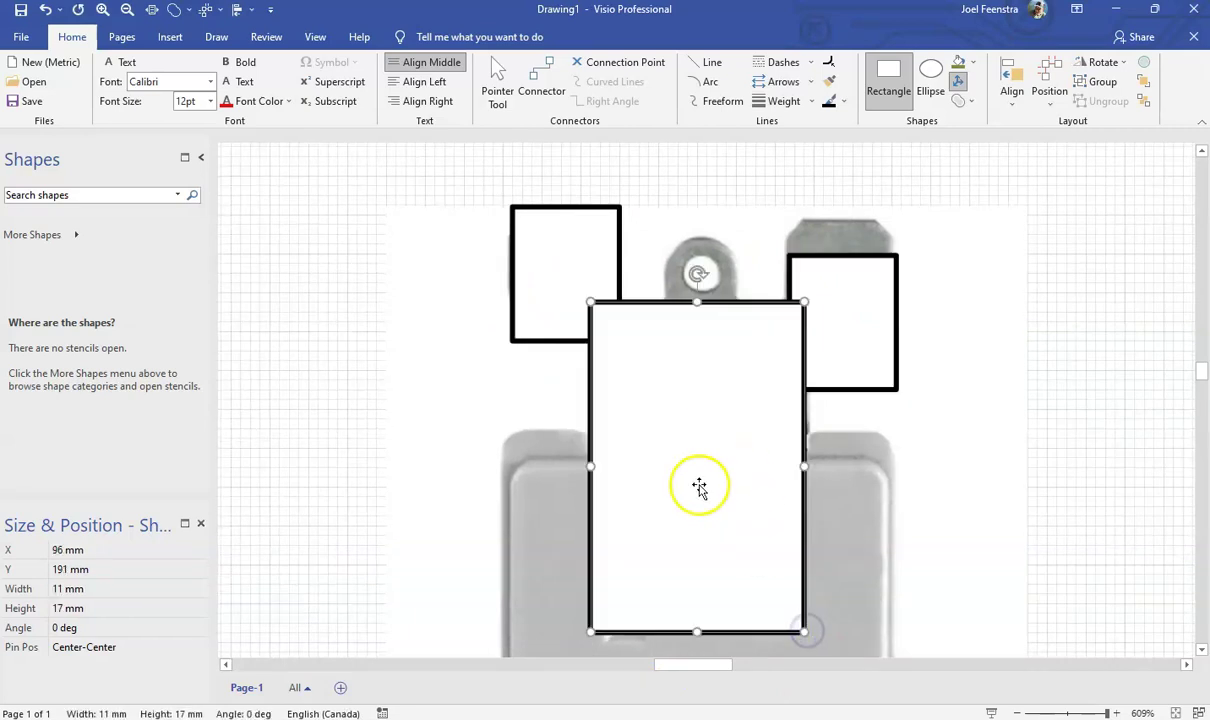
pyautogui.click(716, 167)
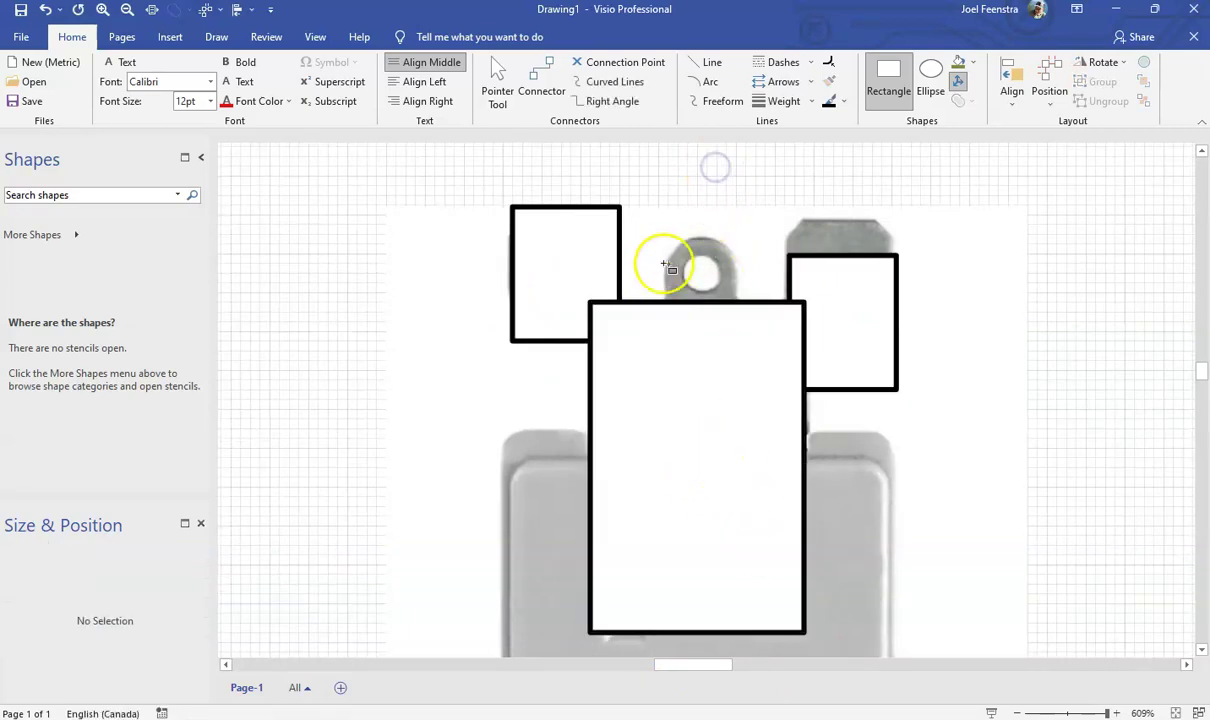
pyautogui.moveTo(669, 235); pyautogui.dragTo(736, 363)
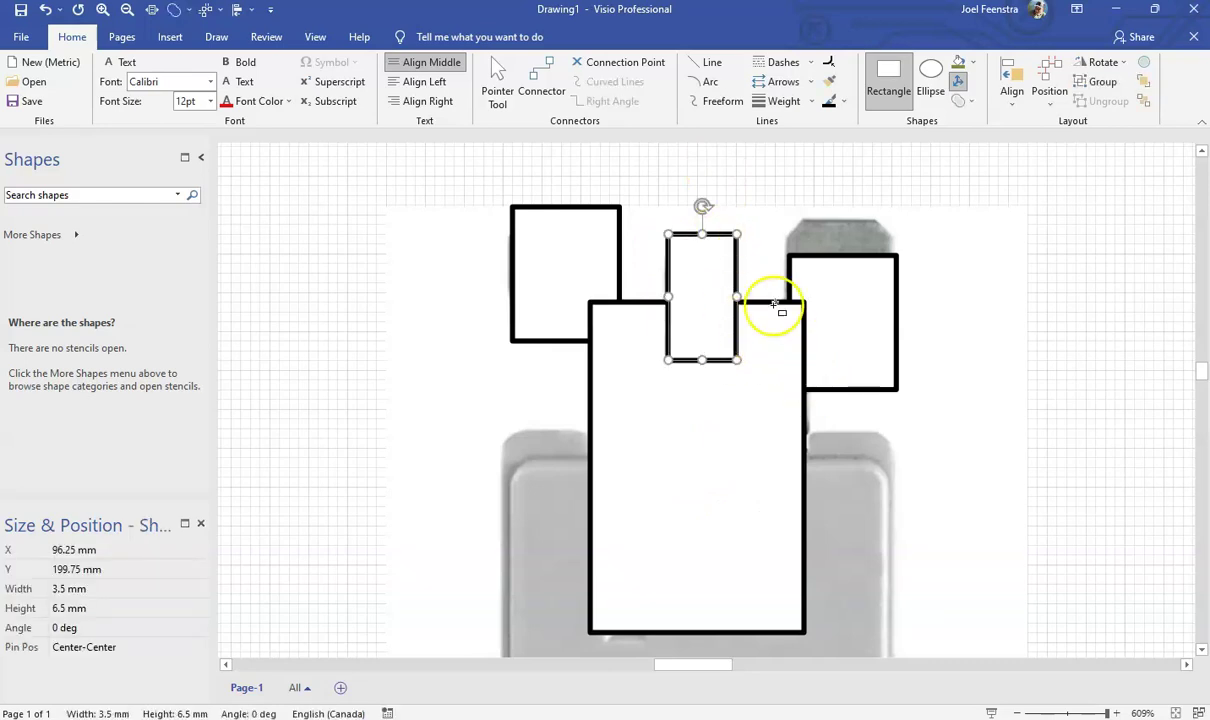
pyautogui.moveTo(703, 359); pyautogui.dragTo(705, 438)
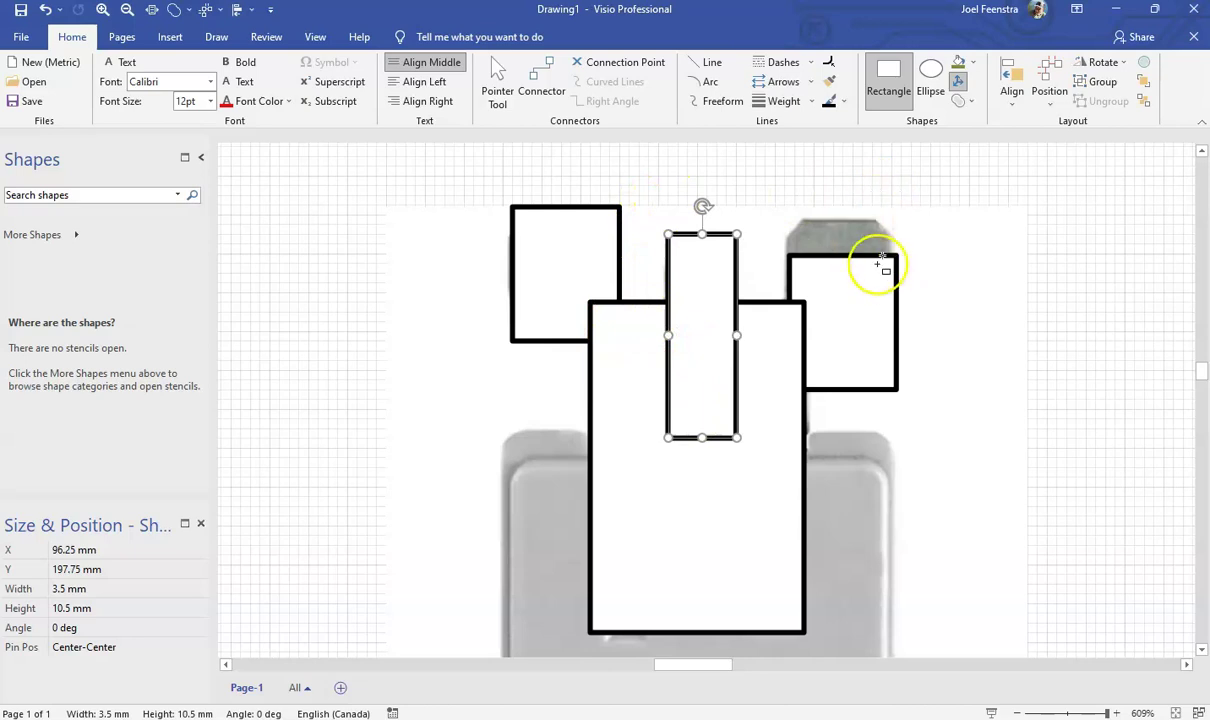
# Align the two mounting-ear rectangles with each other along their top edges.
pyautogui.click(508, 80)
pyautogui.click(534, 253)
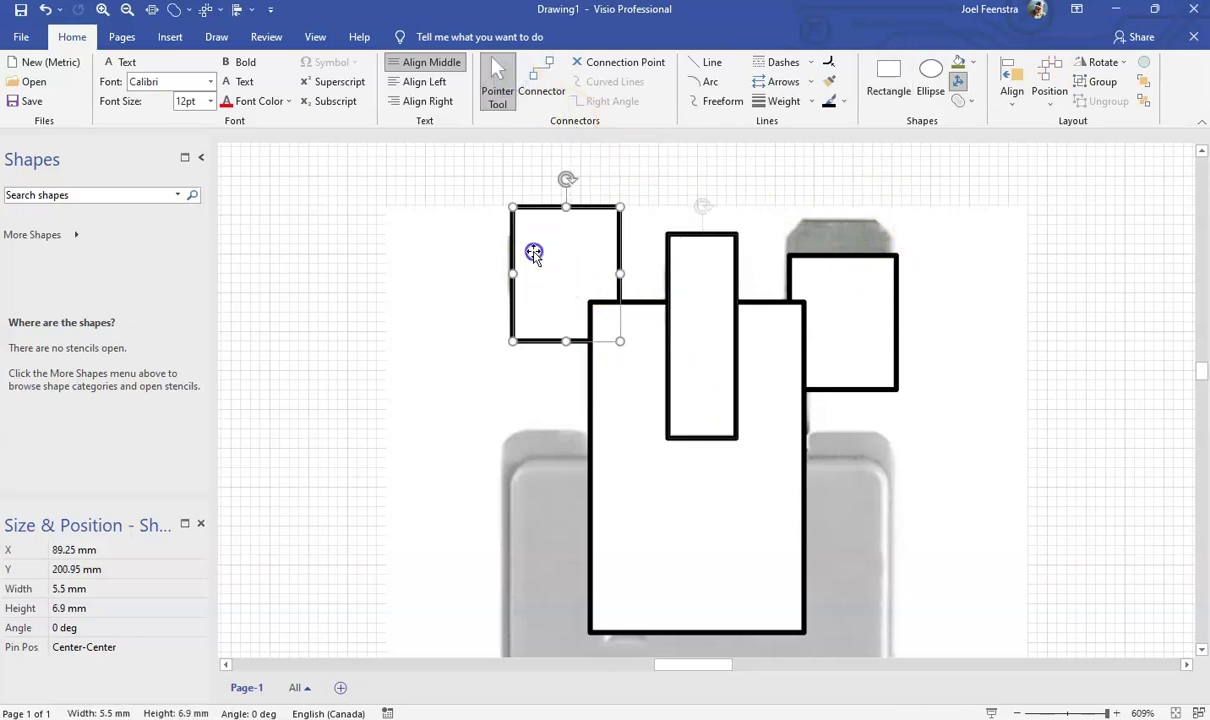
pyautogui.keyDown('shift'); pyautogui.click(840, 306); pyautogui.keyUp('shift')
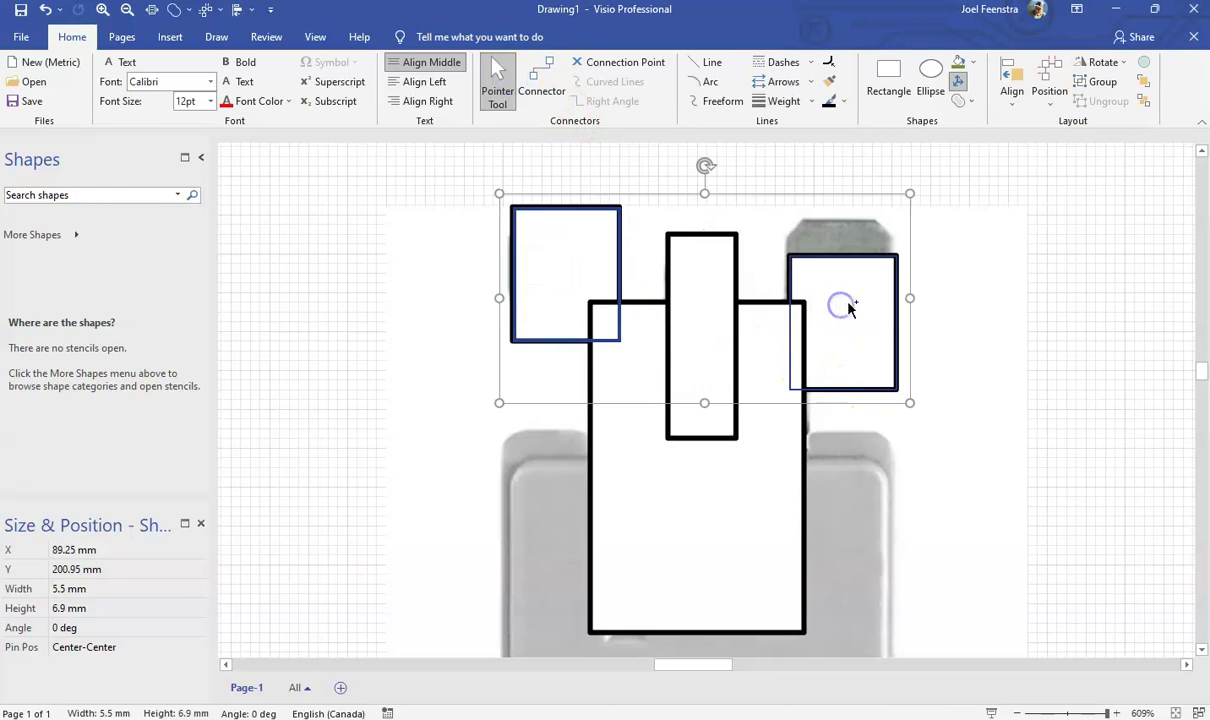
pyautogui.click(1011, 104)
pyautogui.click(1045, 224)
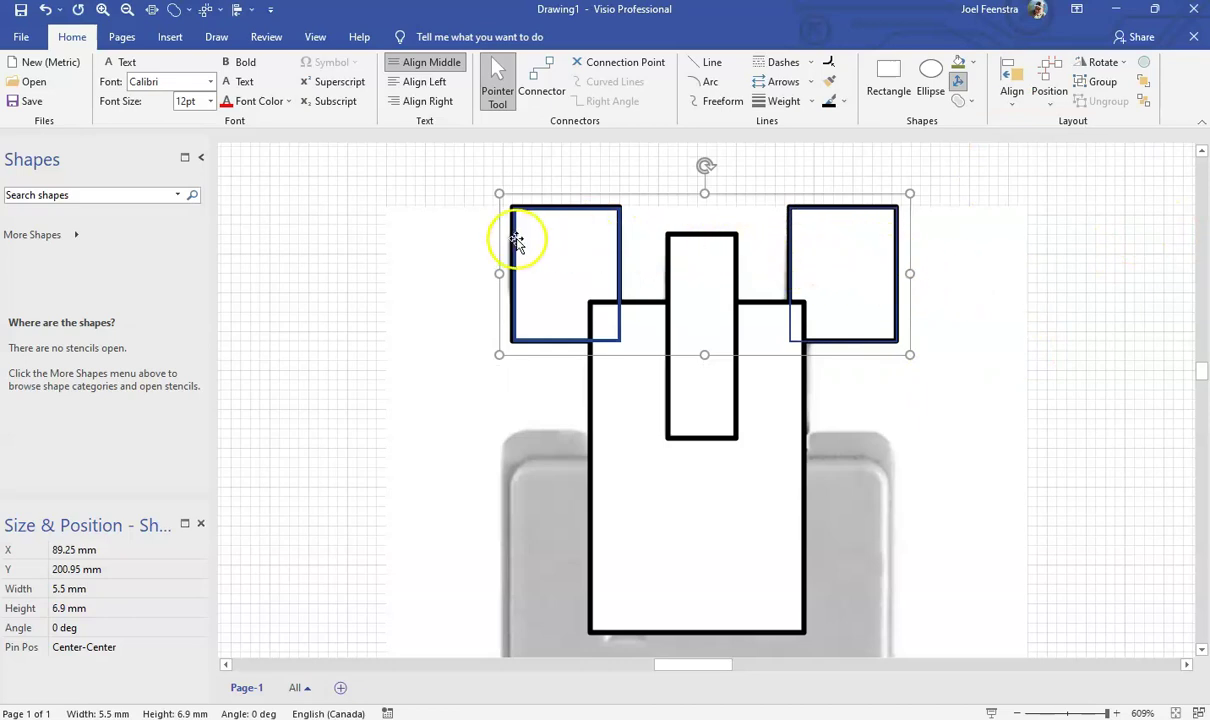
pyautogui.click(1045, 255)
# Distribute the two mounting-ear rectangles and the centre tab rectangle evenly in the horizontal direction.
pyautogui.click(700, 273)
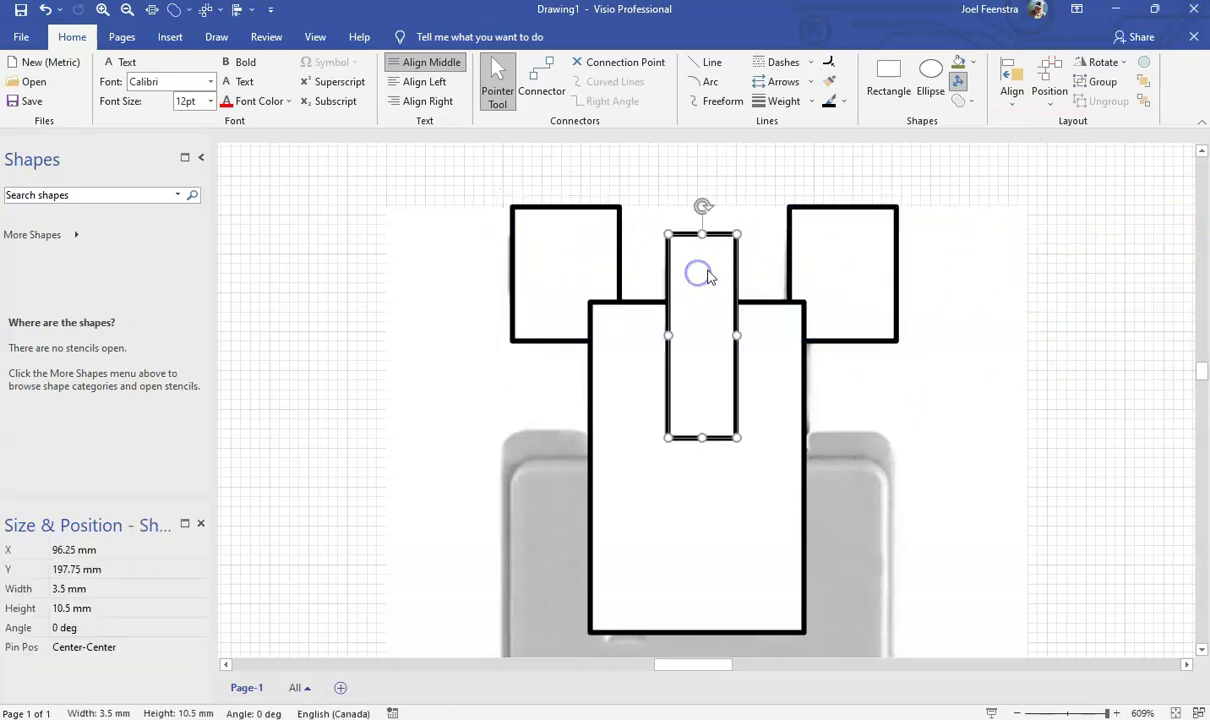
pyautogui.click(567, 243)
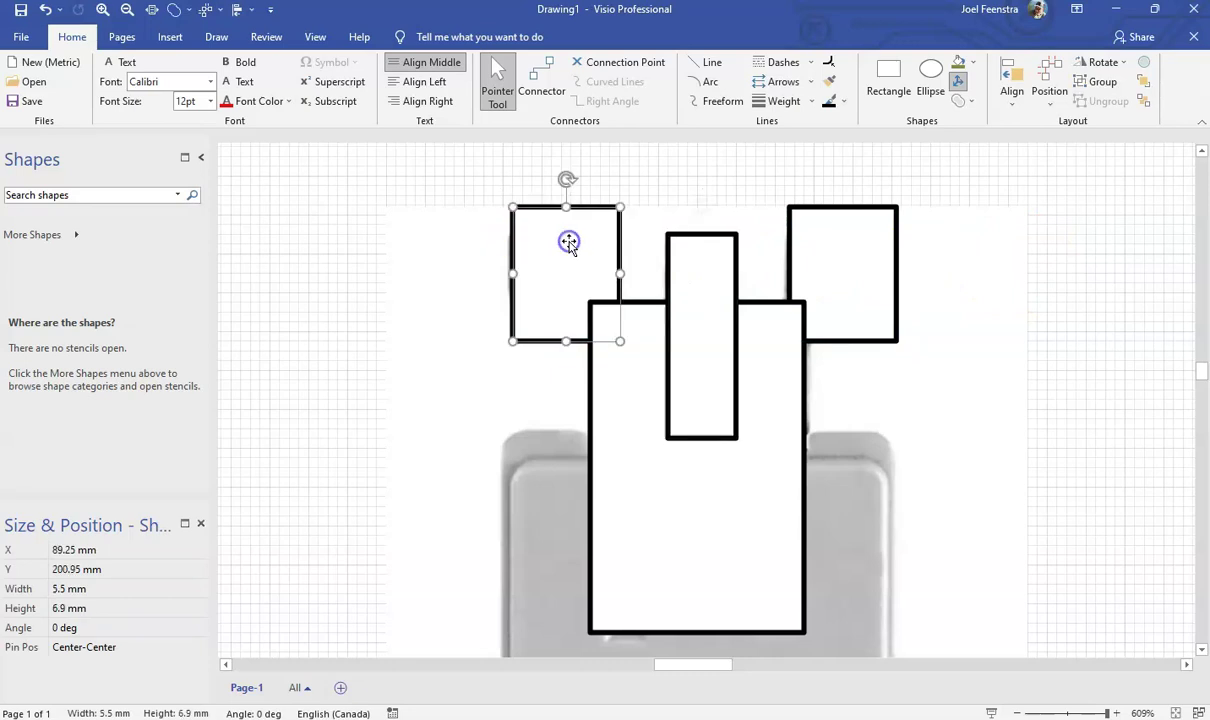
pyautogui.keyDown('shift'); pyautogui.click(695, 262); pyautogui.keyUp('shift')
pyautogui.keyDown('shift'); pyautogui.click(832, 256); pyautogui.keyUp('shift')
pyautogui.click(1062, 100)
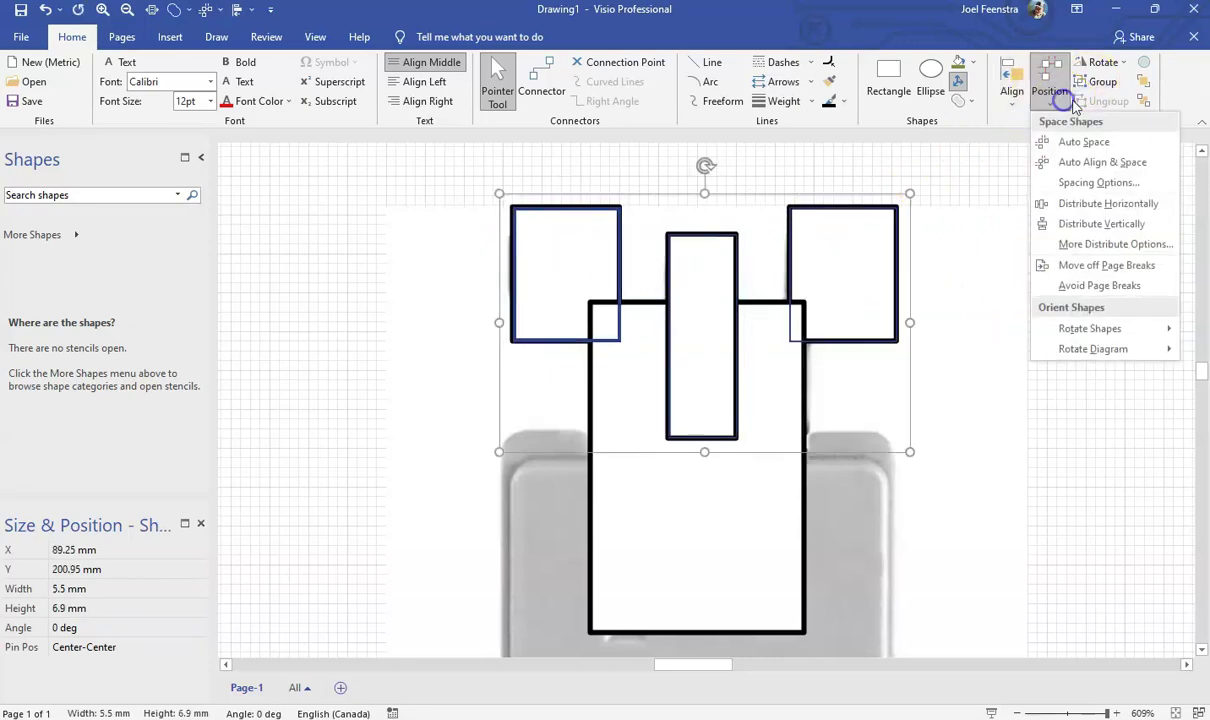
pyautogui.click(1100, 203)
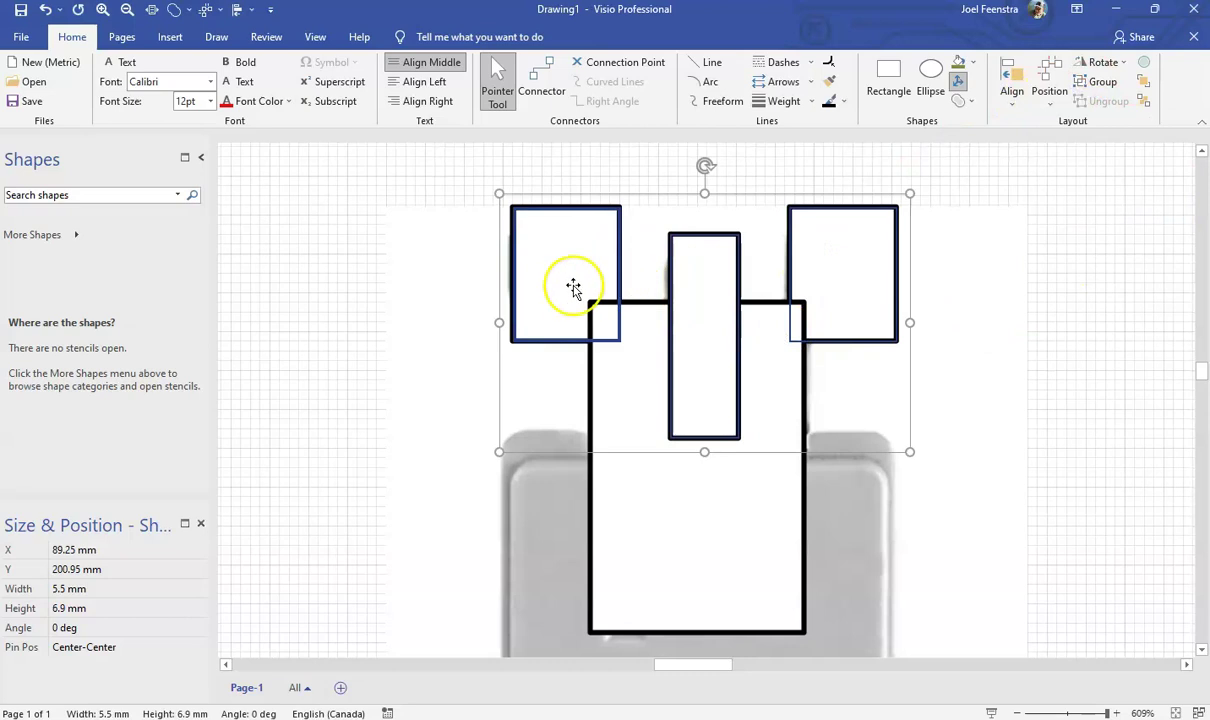
pyautogui.click(1026, 312)
# Align the bracket's body rectangle to the horizontal centre of the tab rectangle.
pyautogui.click(795, 404)
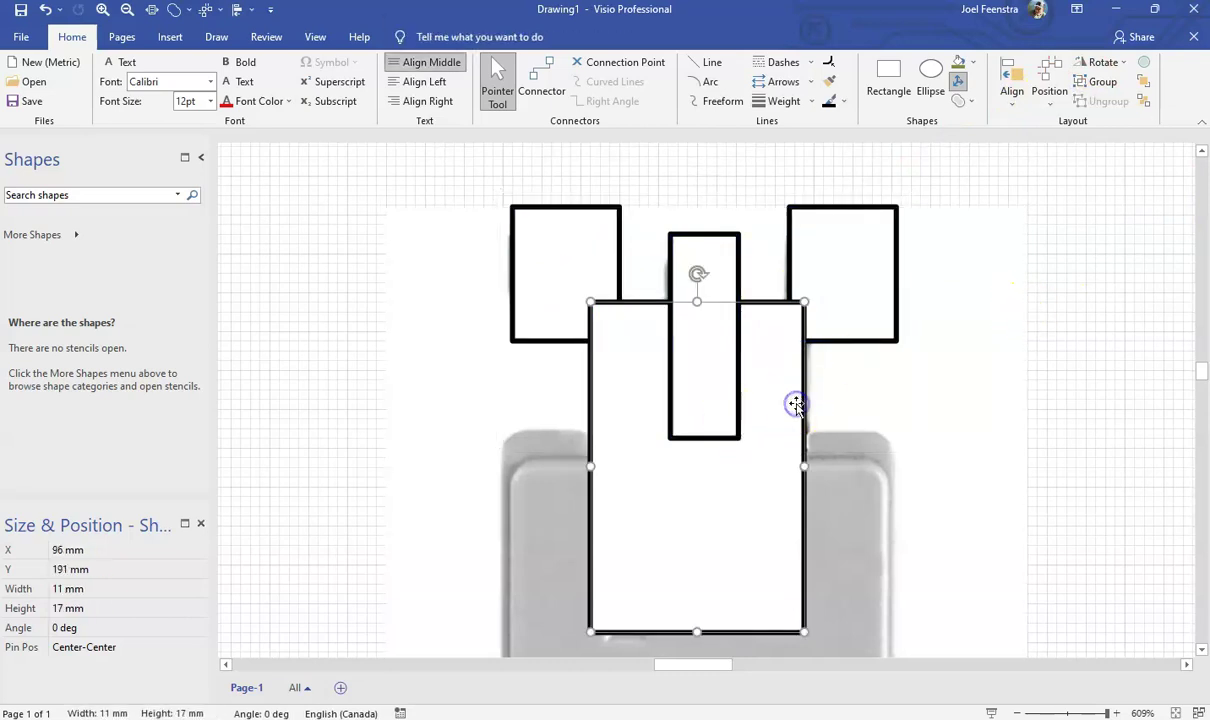
pyautogui.click(722, 250)
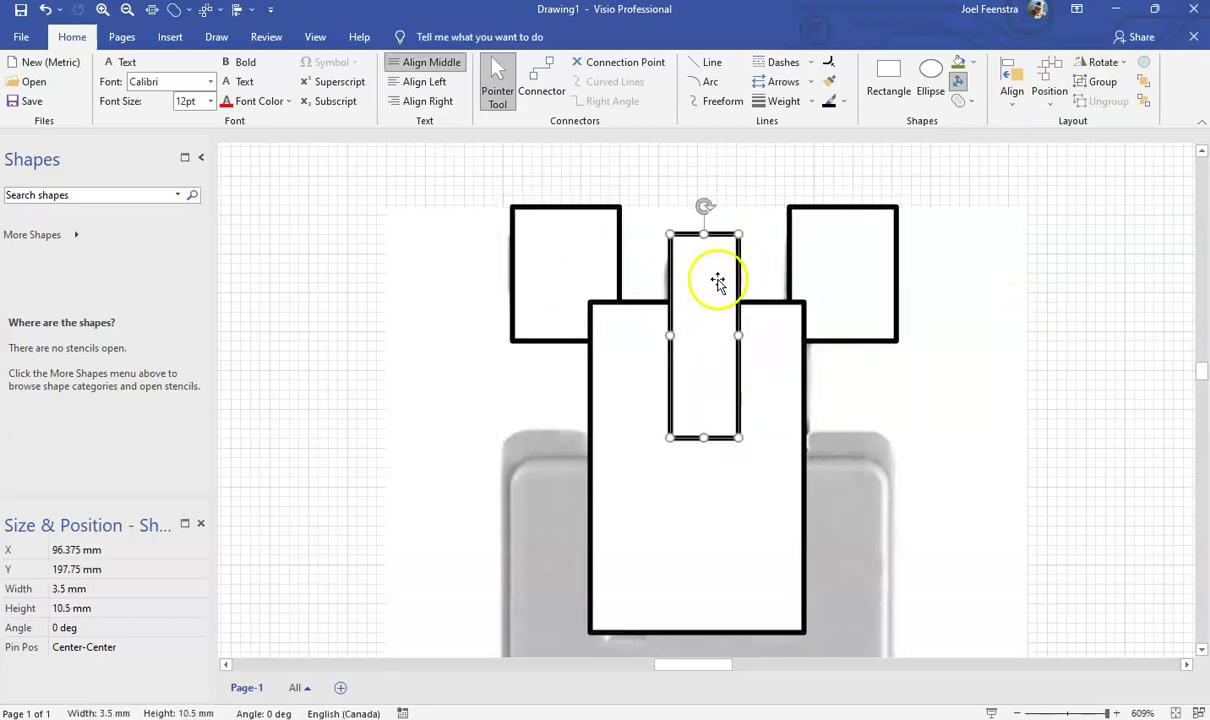
pyautogui.keyDown('shift'); pyautogui.click(793, 405); pyautogui.keyUp('shift')
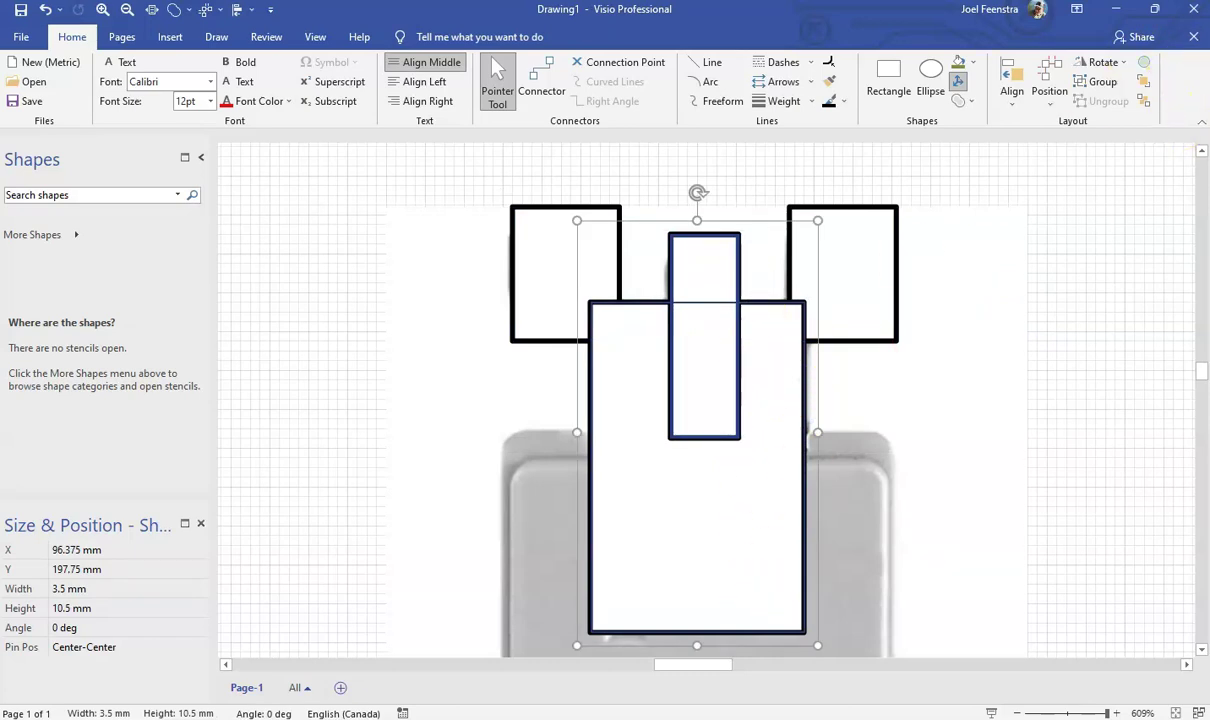
pyautogui.click(1051, 95)
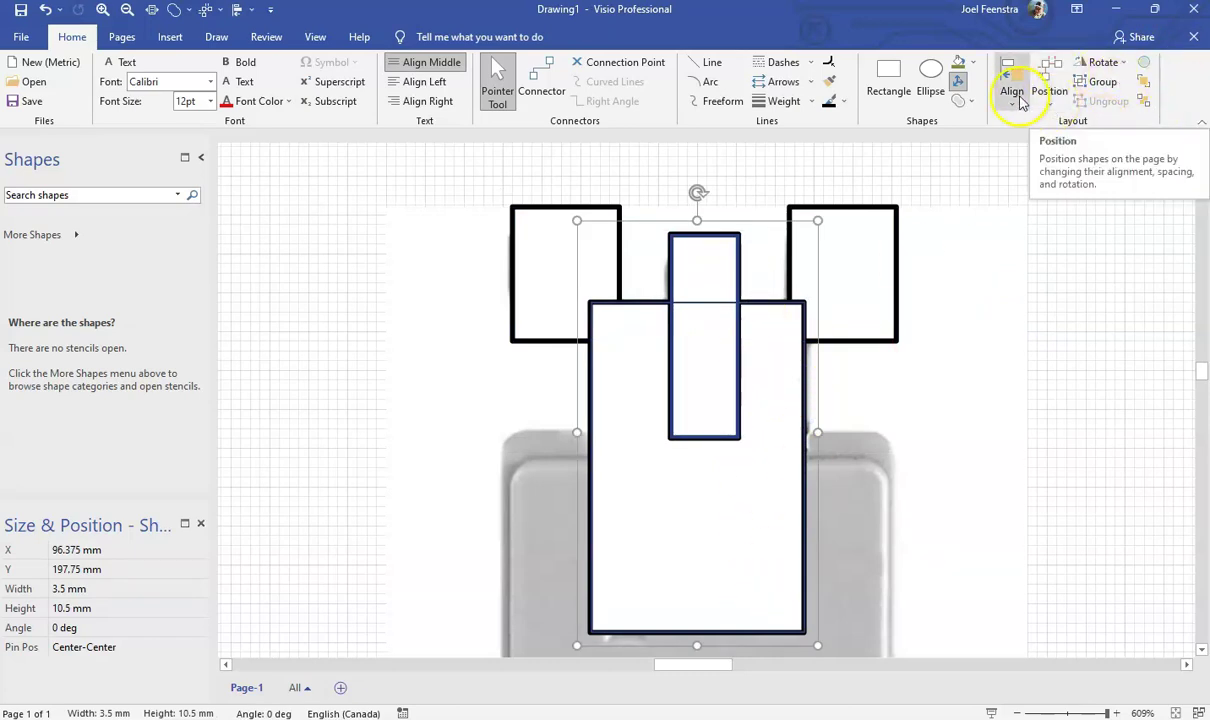
pyautogui.click(1016, 96)
pyautogui.click(1048, 185)
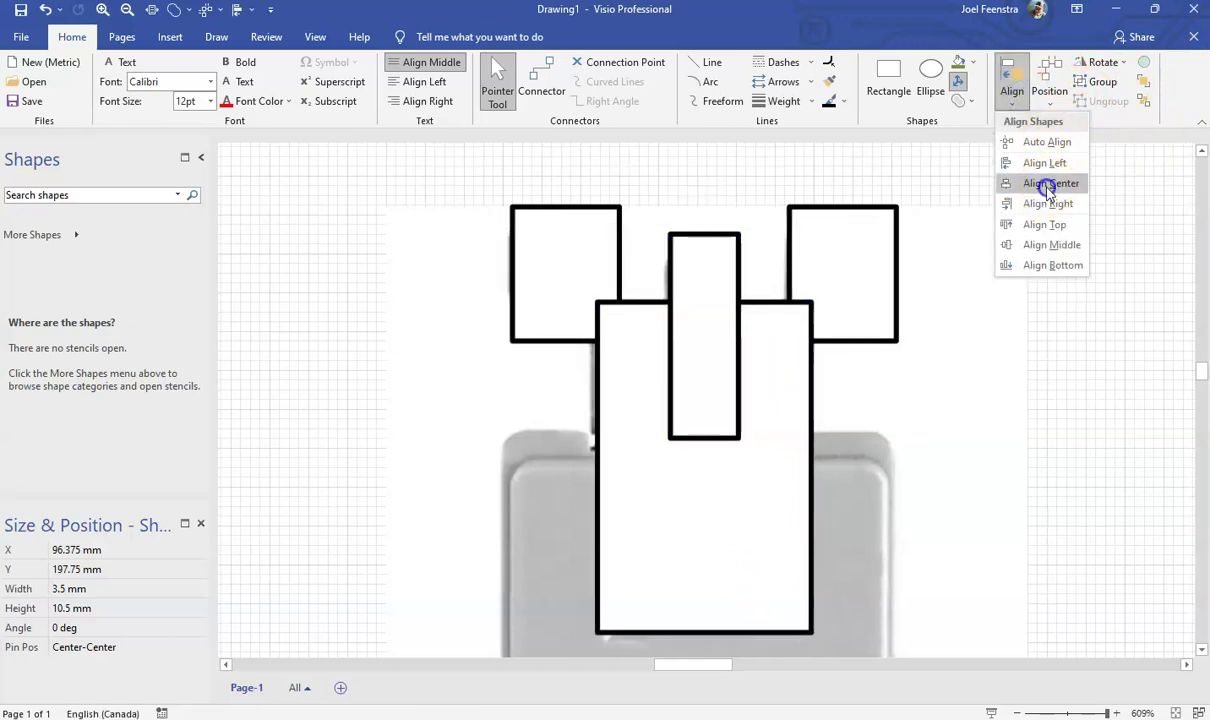
pyautogui.click(1008, 452)
pyautogui.click(761, 203)
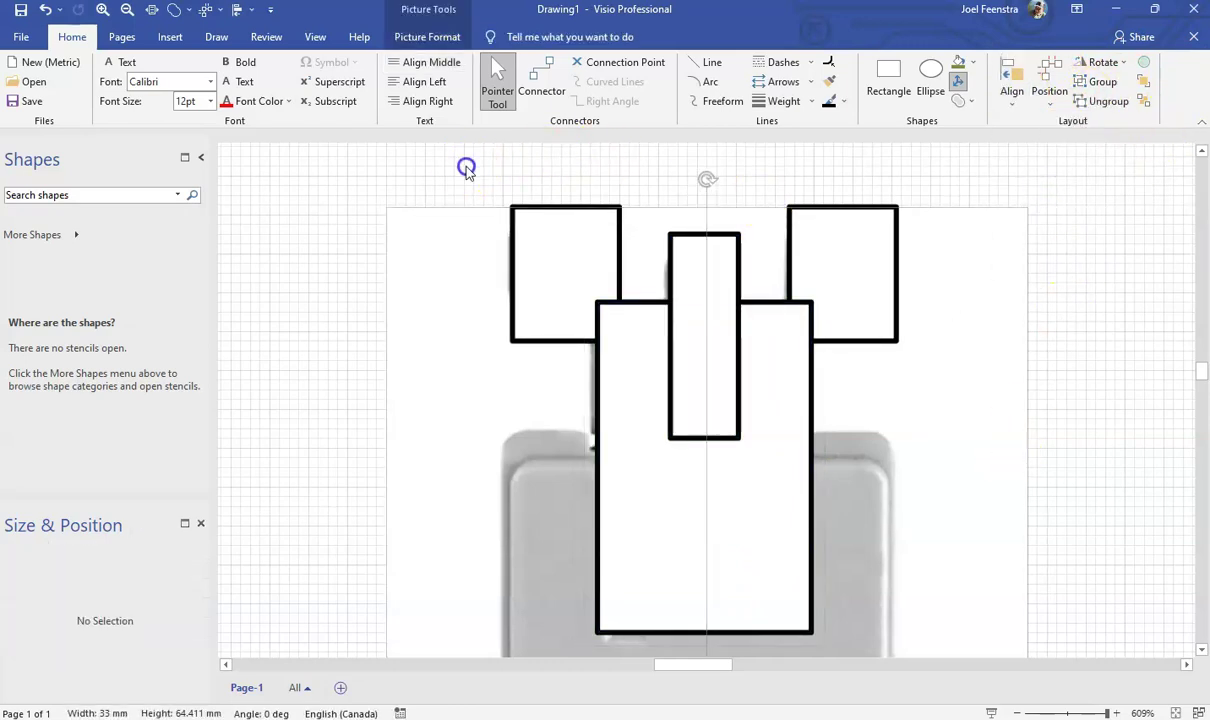
pyautogui.moveTo(464, 167); pyautogui.dragTo(905, 633)
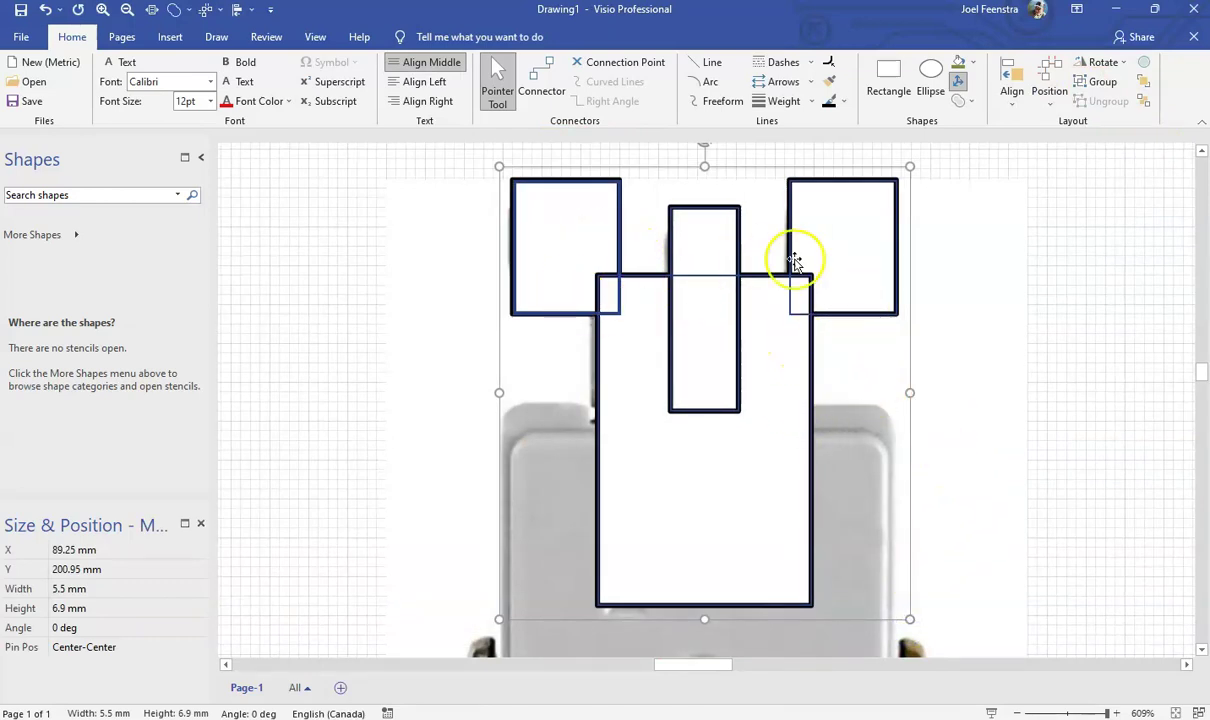
pyautogui.click(1096, 333)
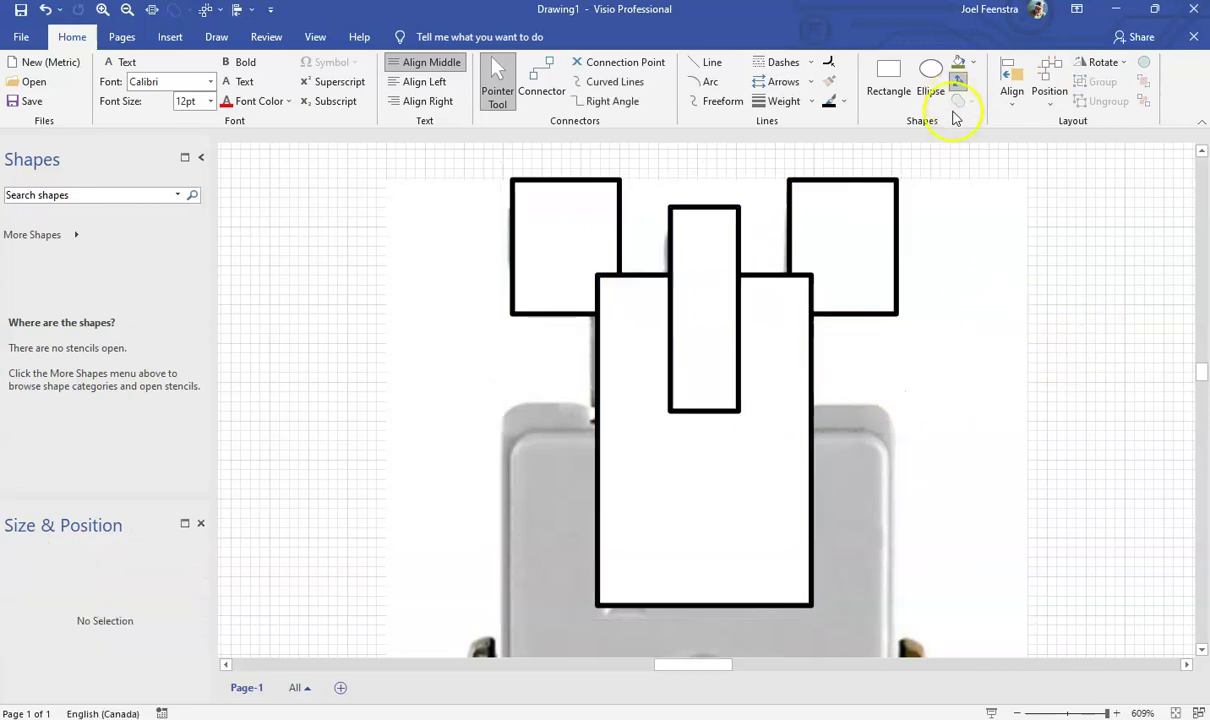
# Round the corners of the two mounting ears and the centre tab with a 2 mm rounding size.
pyautogui.click(600, 230)
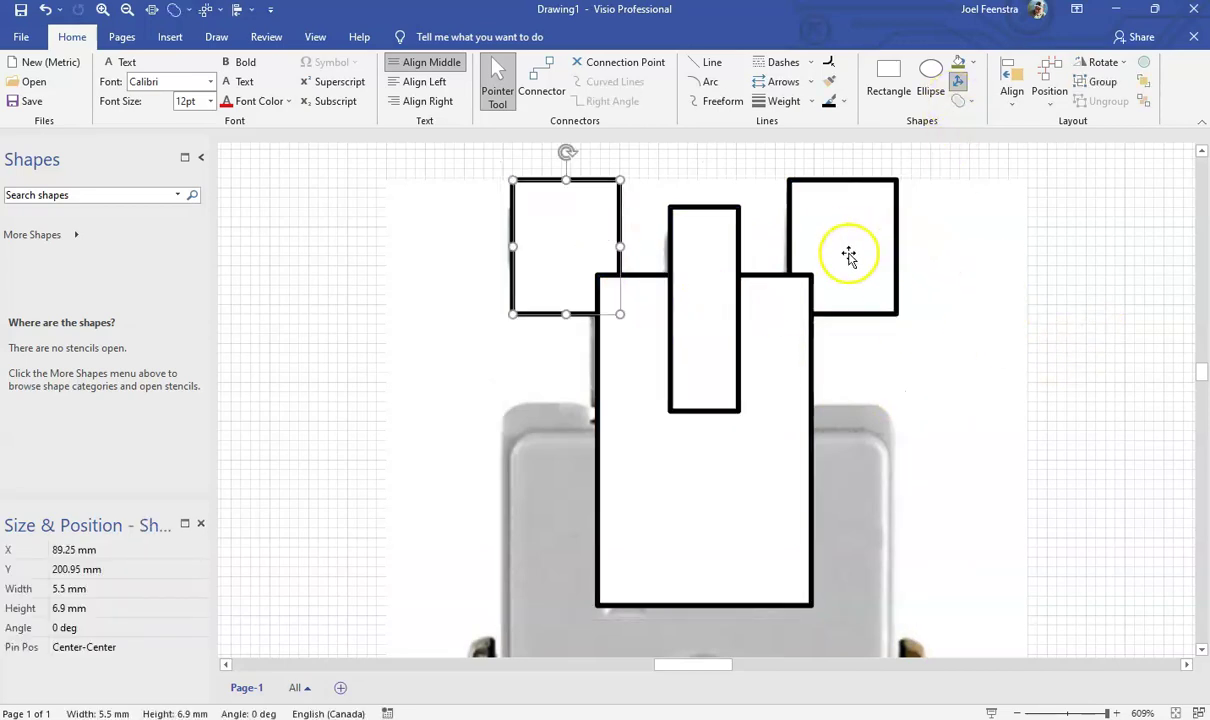
pyautogui.keyDown('shift'); pyautogui.click(724, 251); pyautogui.keyUp('shift')
pyautogui.keyDown('shift'); pyautogui.click(842, 229); pyautogui.keyUp('shift')
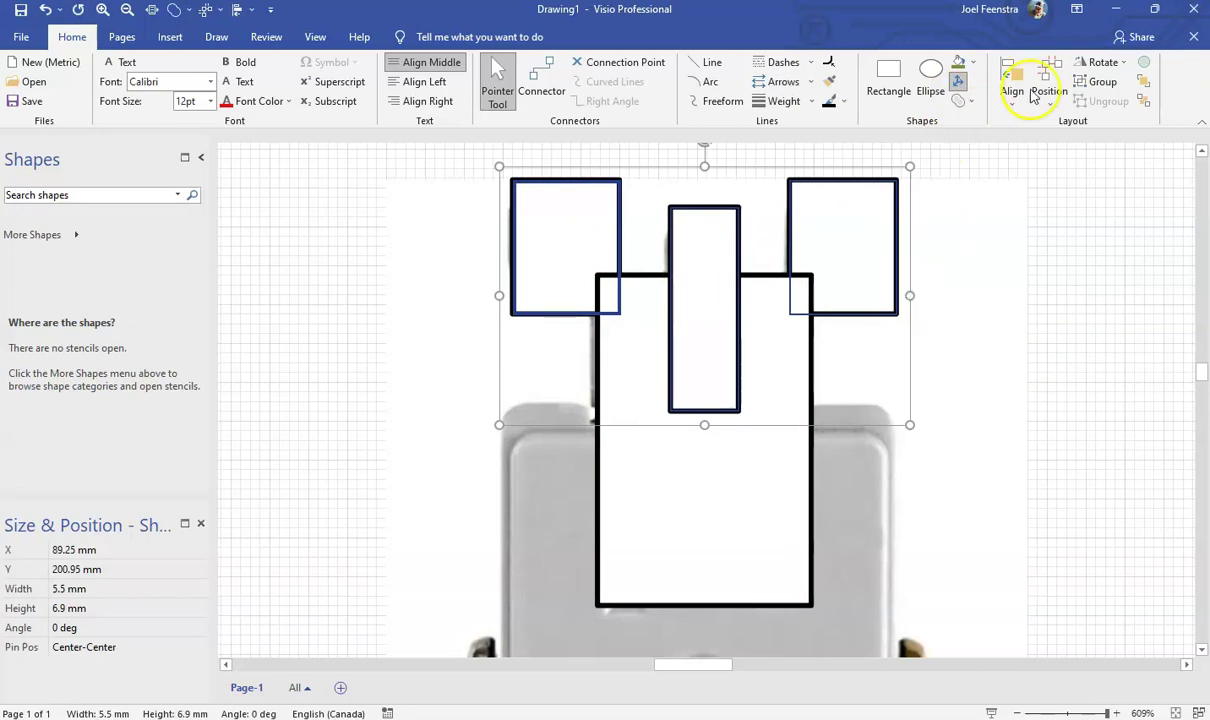
pyautogui.click(885, 75)
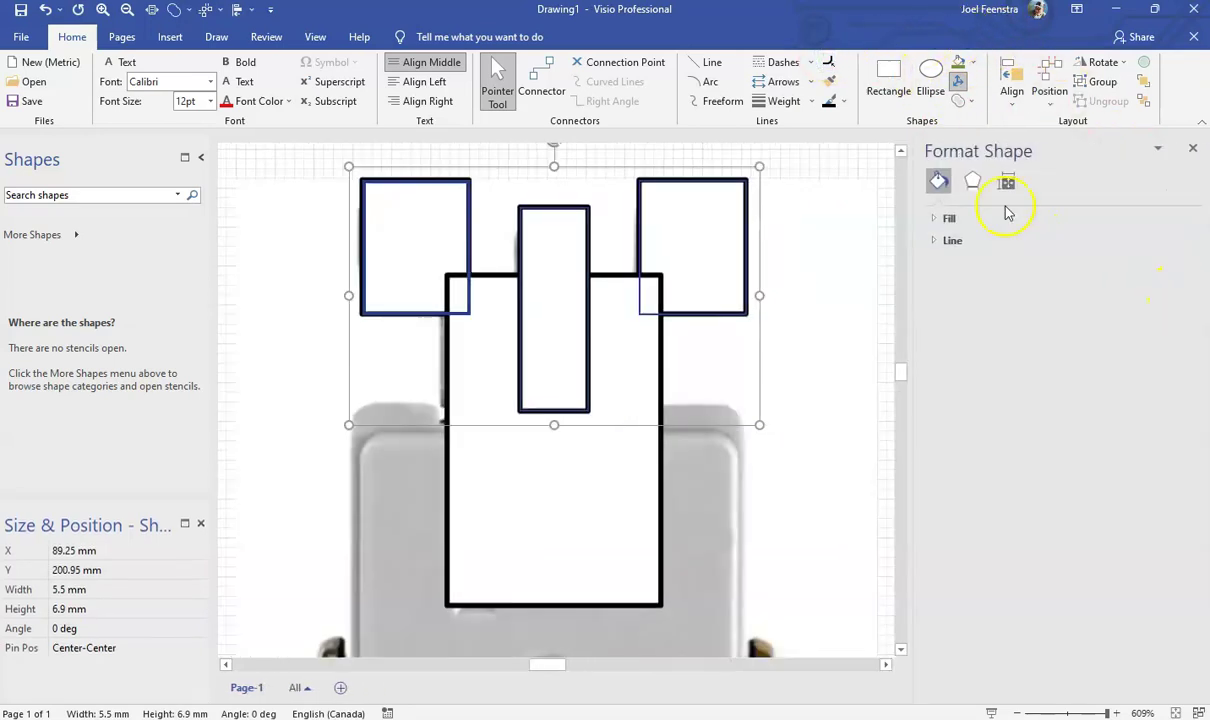
pyautogui.click(952, 240)
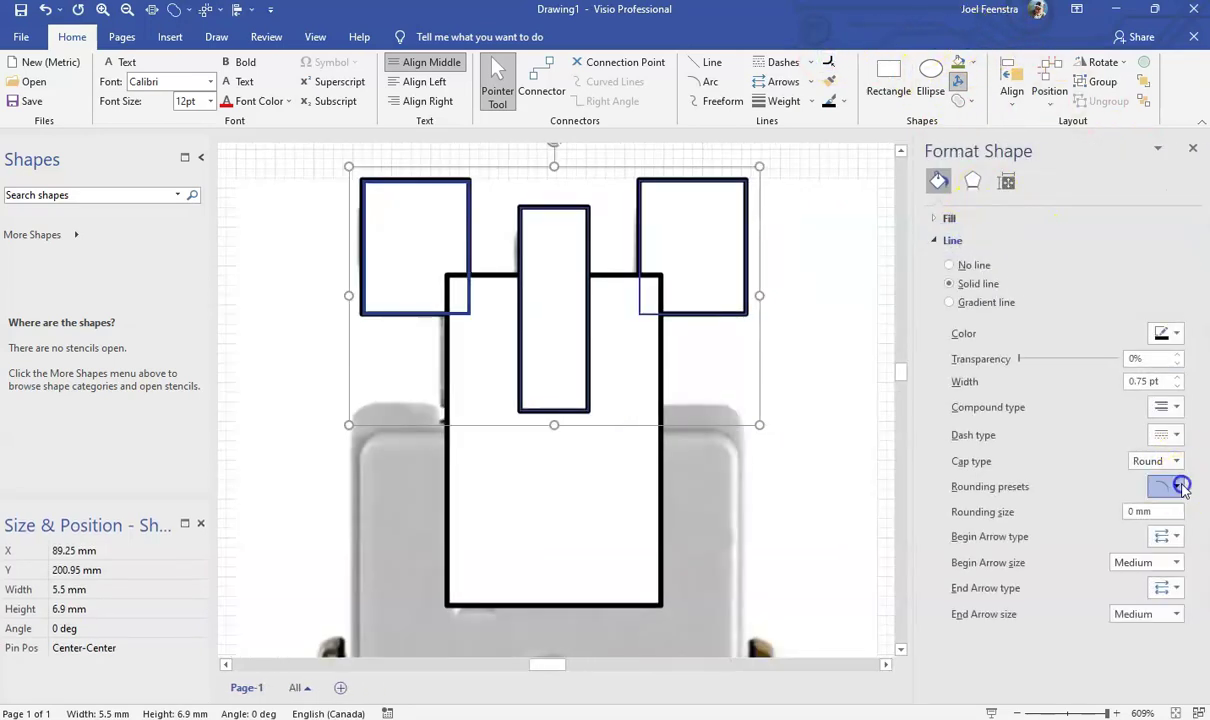
pyautogui.click(1180, 486)
pyautogui.click(1166, 549)
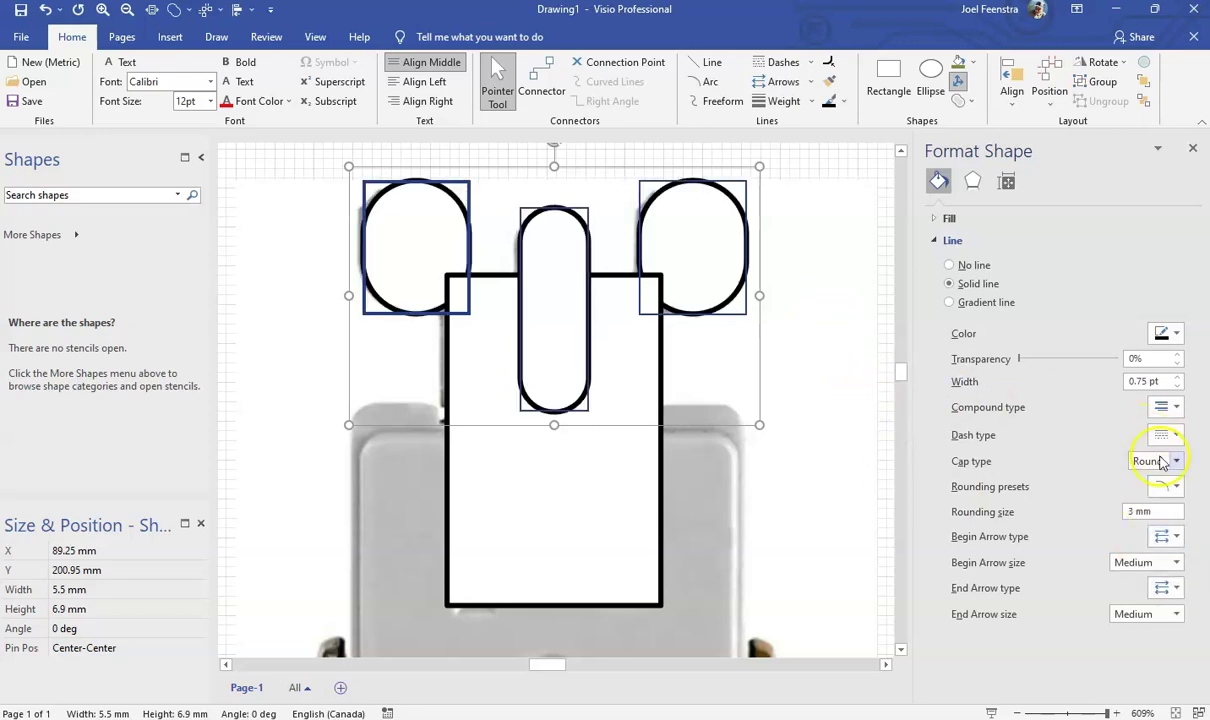
pyautogui.click(1163, 486)
pyautogui.click(1094, 488)
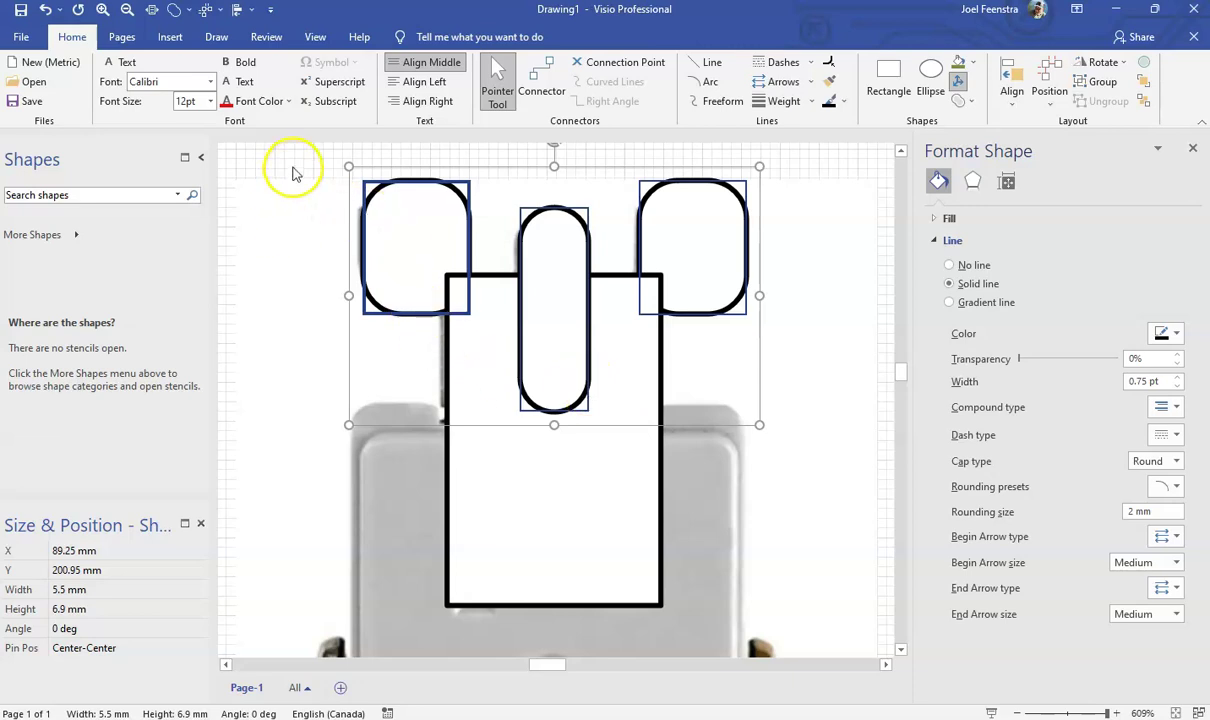
# Unite the rounded ears, the rounded tab and the body rectangle into a single bracket shape.
pyautogui.moveTo(293, 172); pyautogui.dragTo(802, 672)
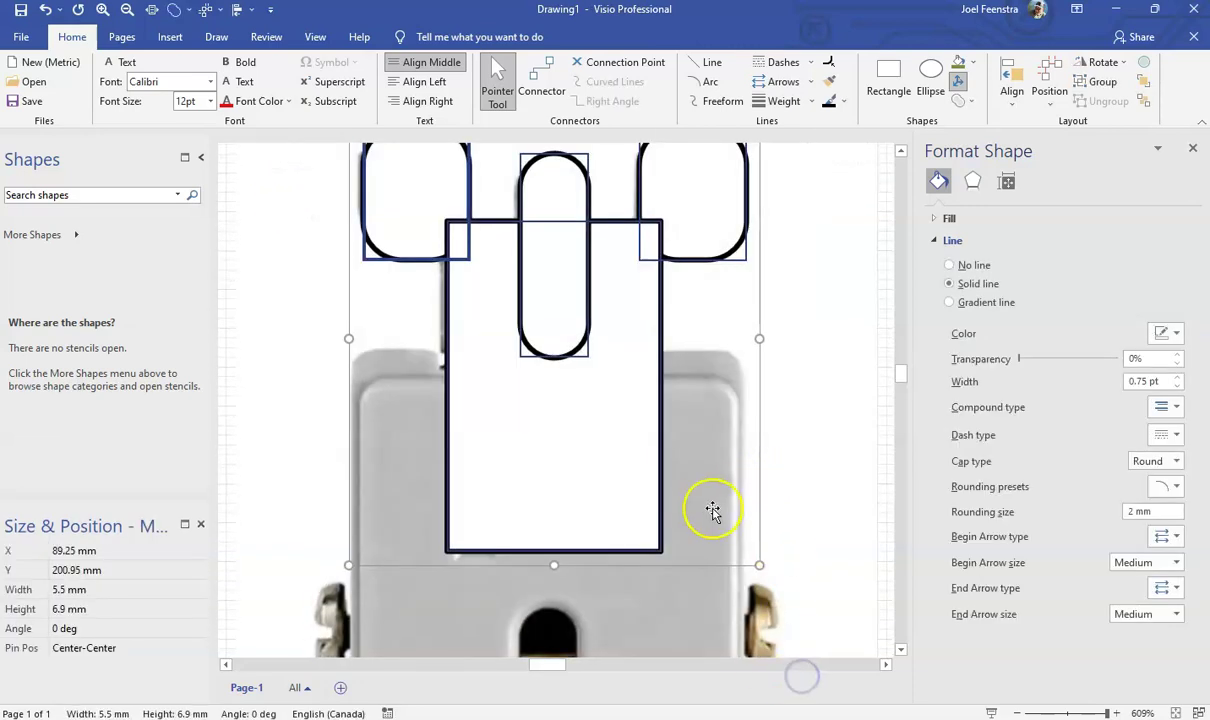
pyautogui.scroll(2, 655, 478)
pyautogui.scroll(-2, 620, 455)
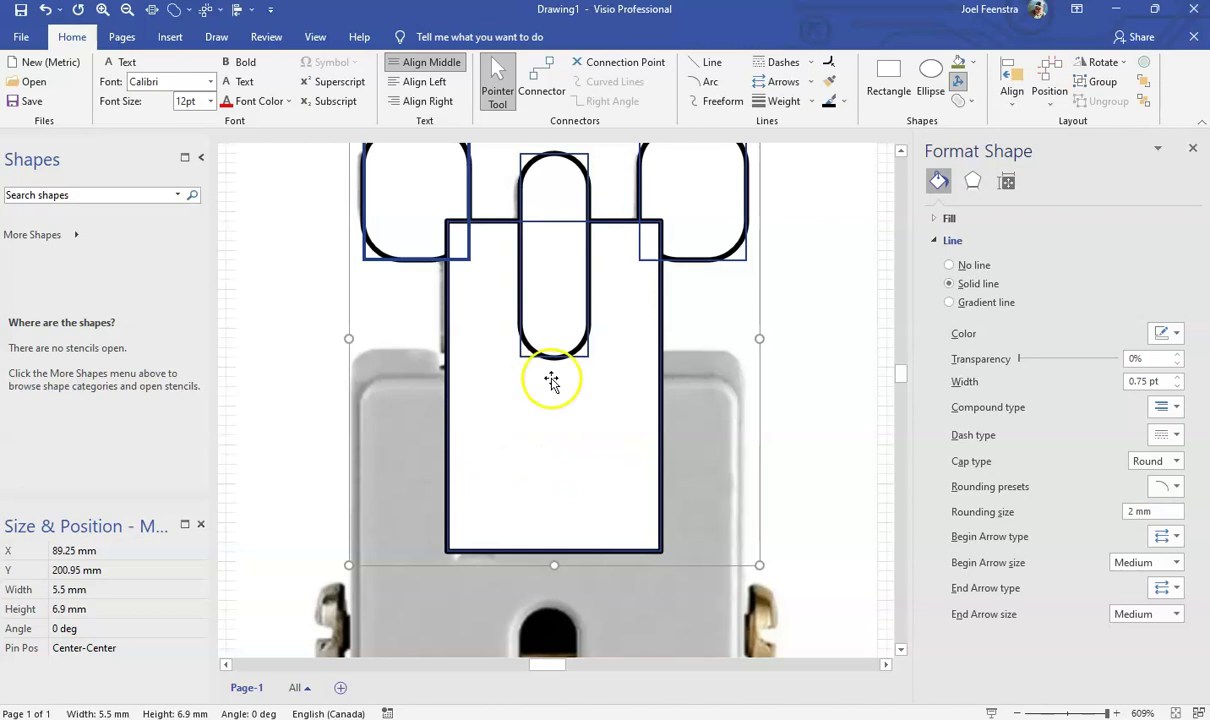
pyautogui.scroll(1, 555, 410)
pyautogui.click(963, 101)
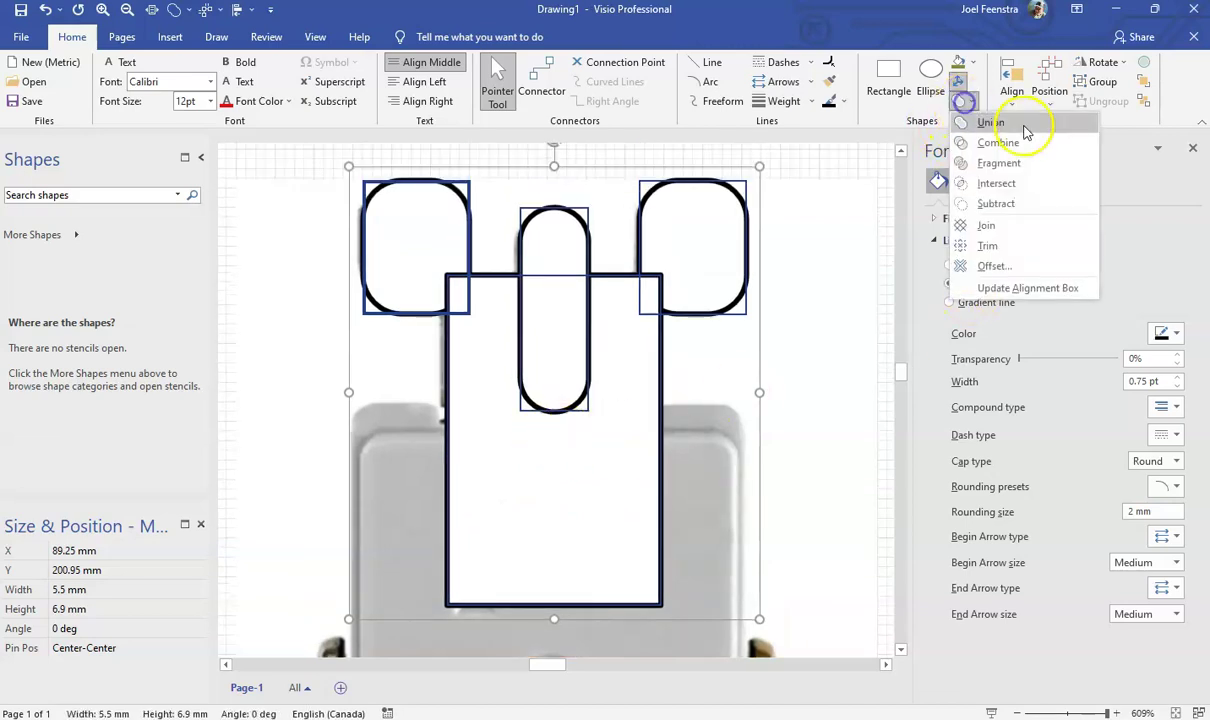
pyautogui.click(990, 120)
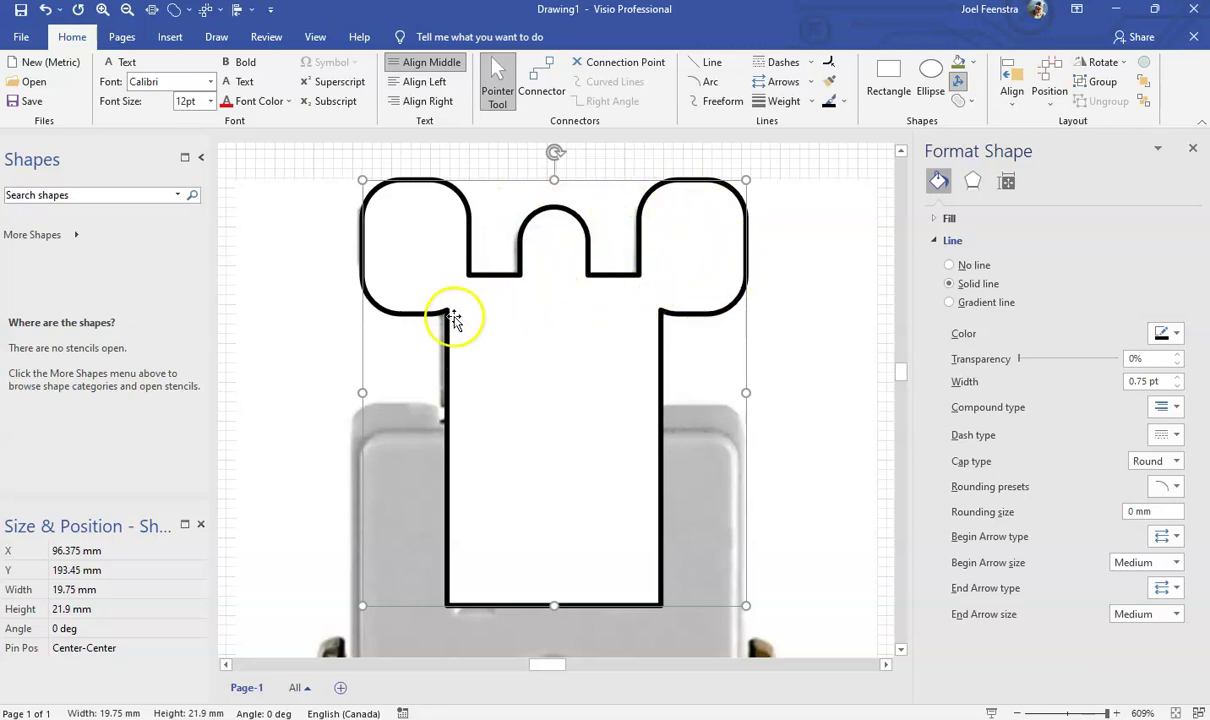
# Undo the union and the corner rounding of the bracket shapes.
pyautogui.click(662, 313)
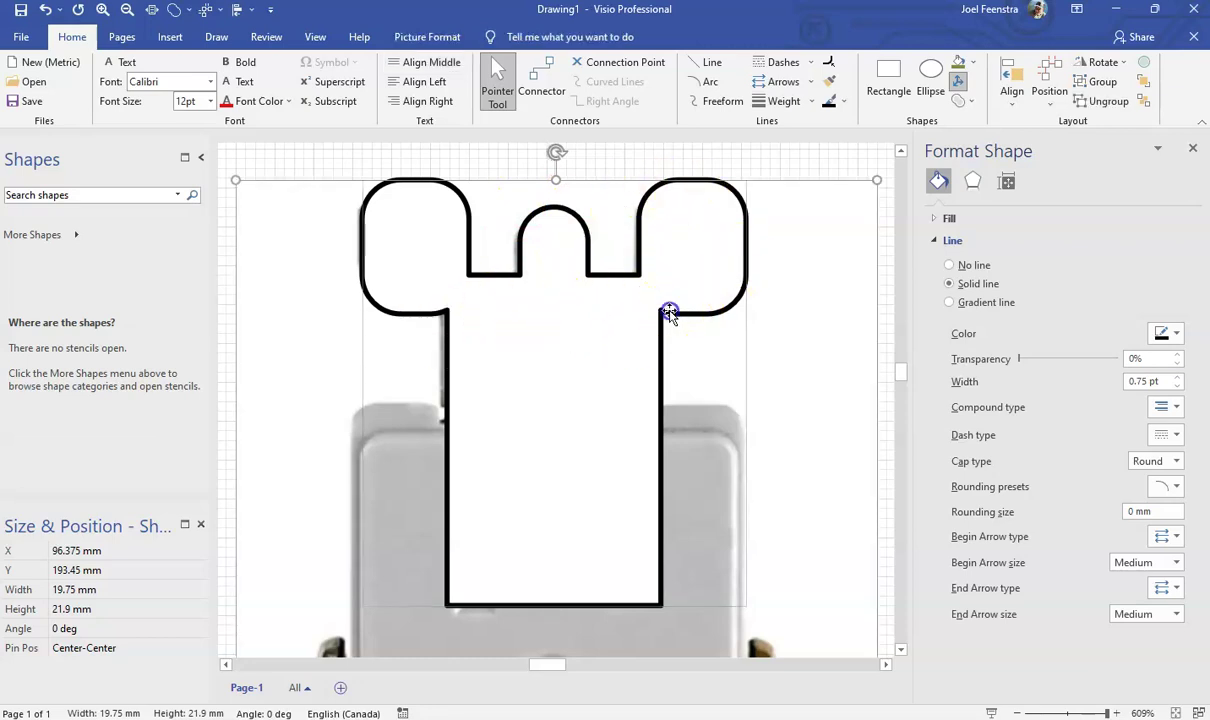
pyautogui.click(732, 194)
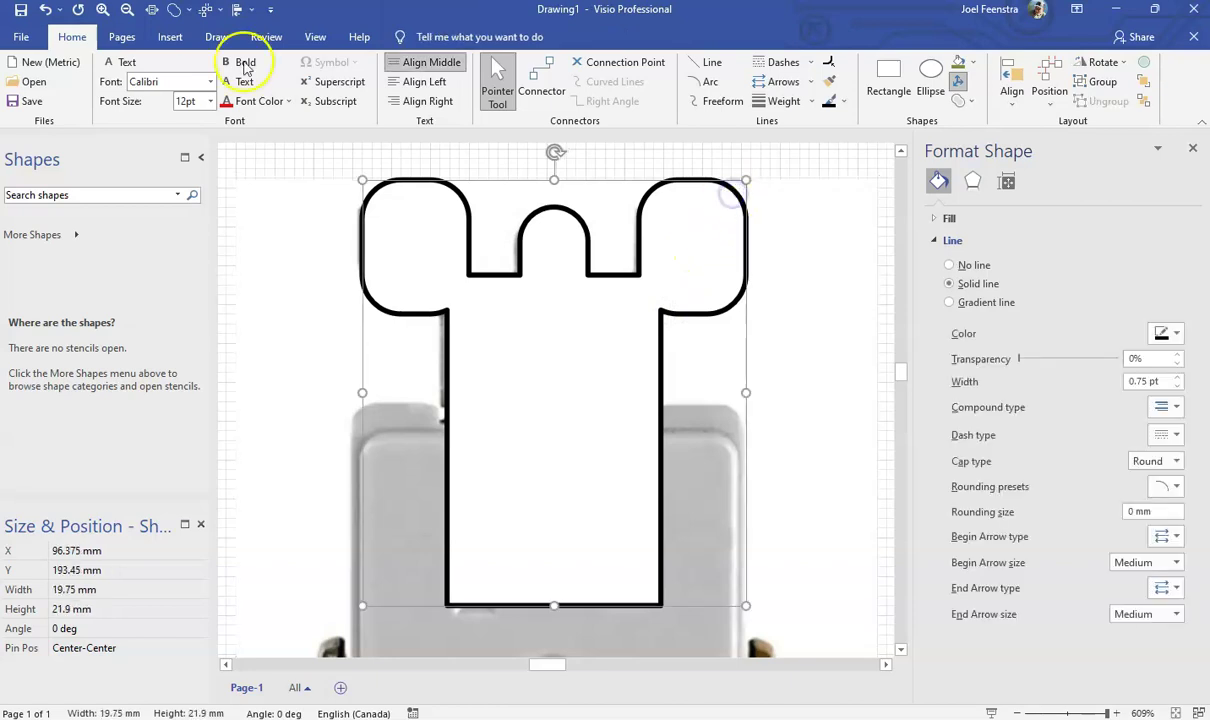
pyautogui.click(44, 10)
pyautogui.click(44, 10)
pyautogui.click(44, 10)
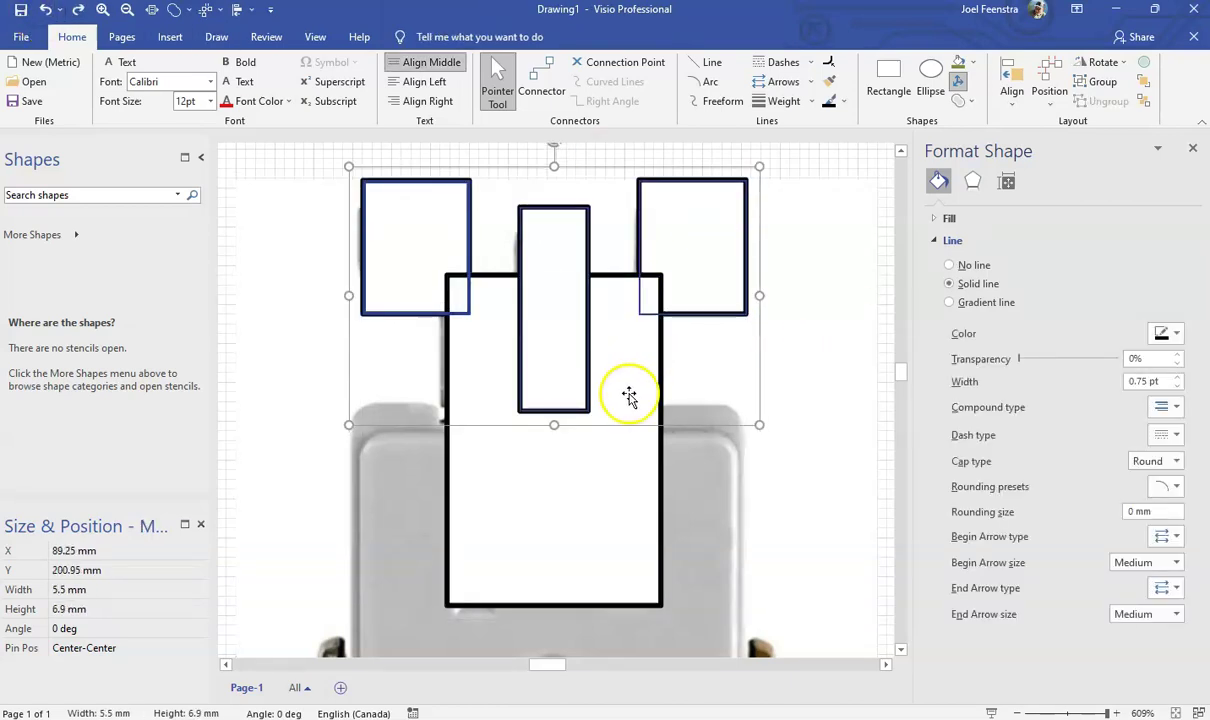
# Unite the four square-cornered ear, tab and body rectangles into one bracket outline.
pyautogui.click(616, 259)
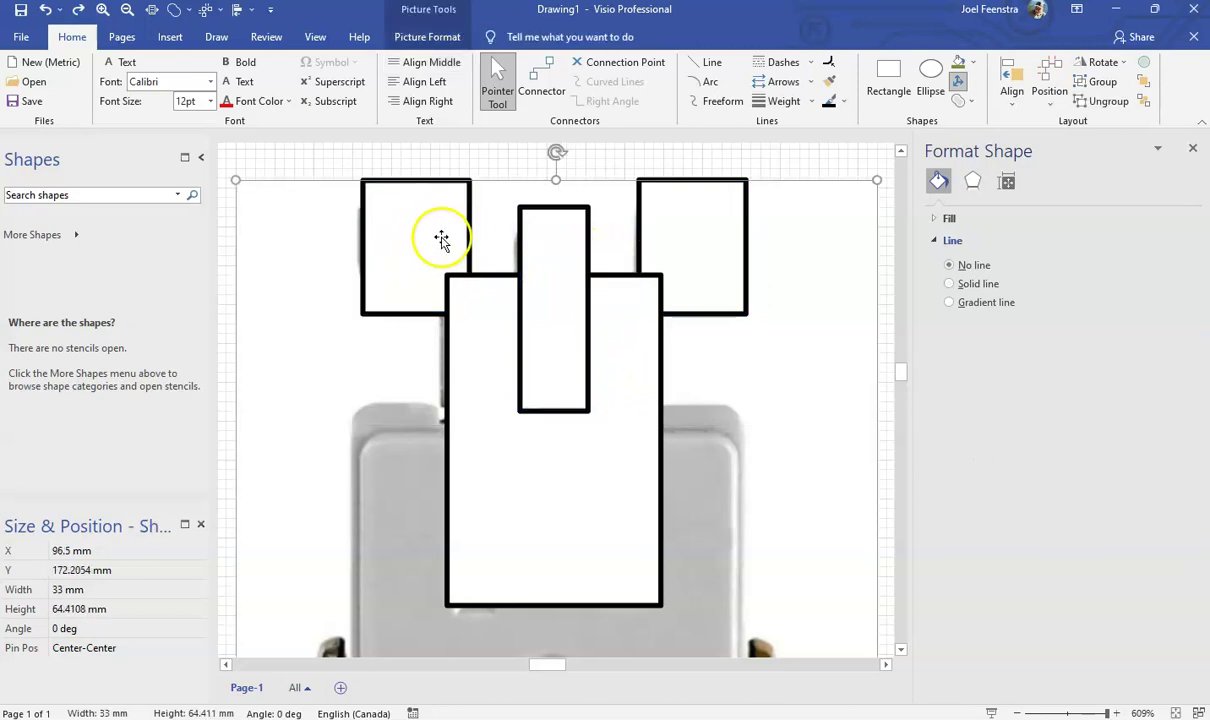
pyautogui.click(436, 238)
pyautogui.keyDown('shift'); pyautogui.click(497, 330); pyautogui.keyUp('shift')
pyautogui.keyDown('shift'); pyautogui.click(553, 255); pyautogui.keyUp('shift')
pyautogui.keyDown('shift'); pyautogui.click(697, 250); pyautogui.keyUp('shift')
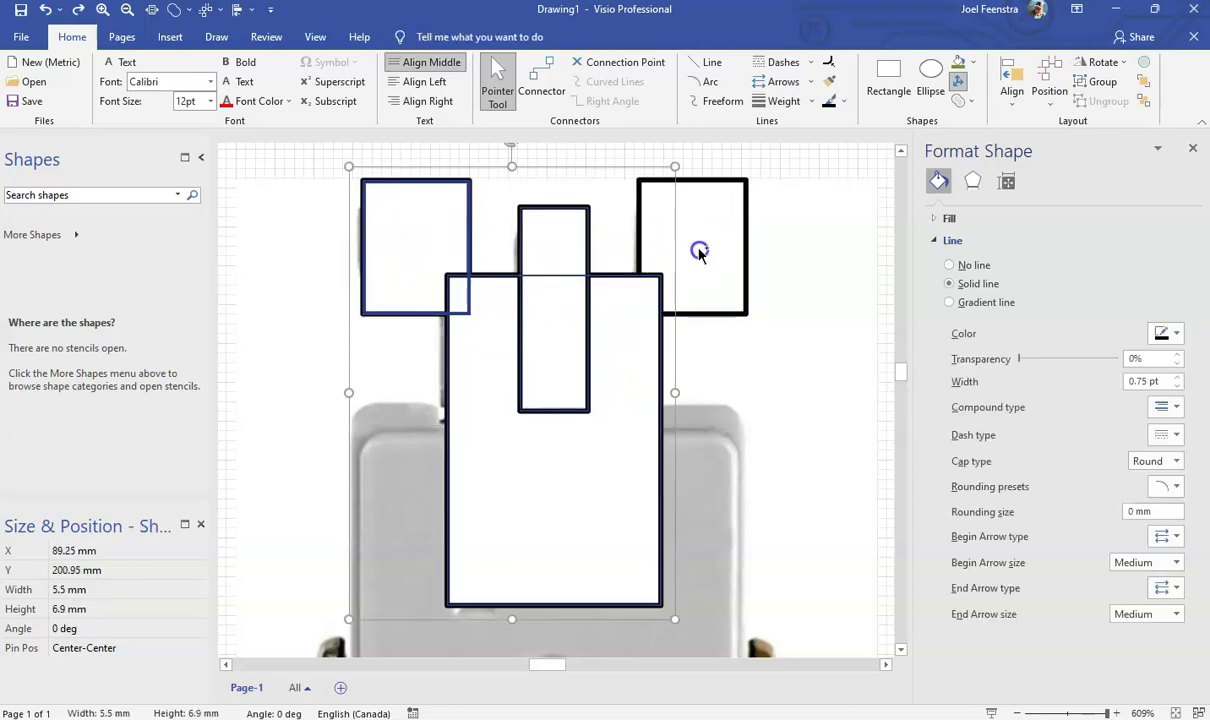
pyautogui.click(835, 158)
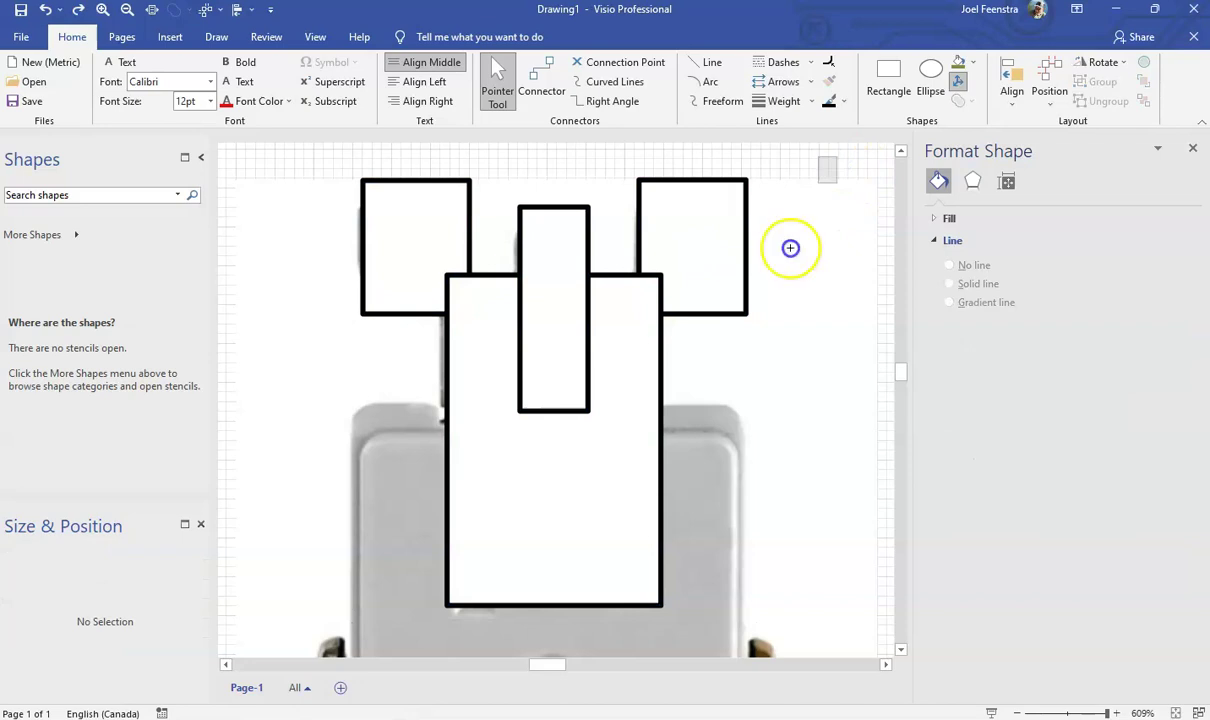
pyautogui.moveTo(790, 148); pyautogui.dragTo(286, 639)
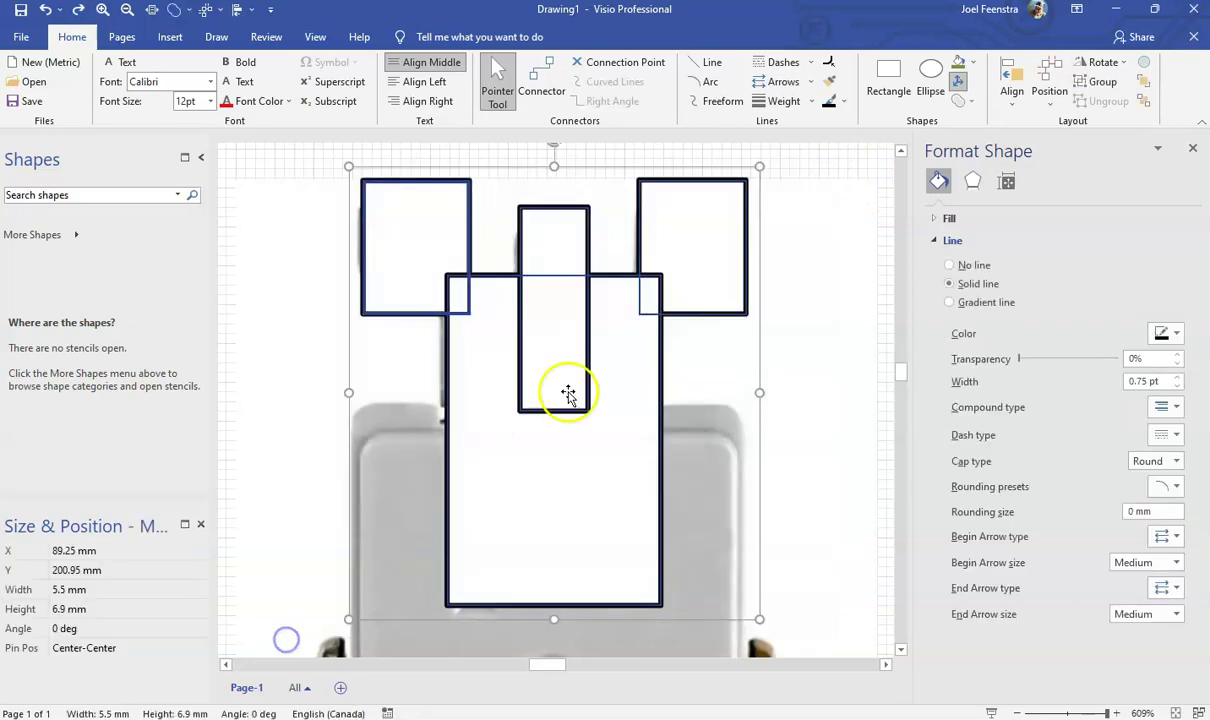
pyautogui.click(976, 102)
pyautogui.click(991, 122)
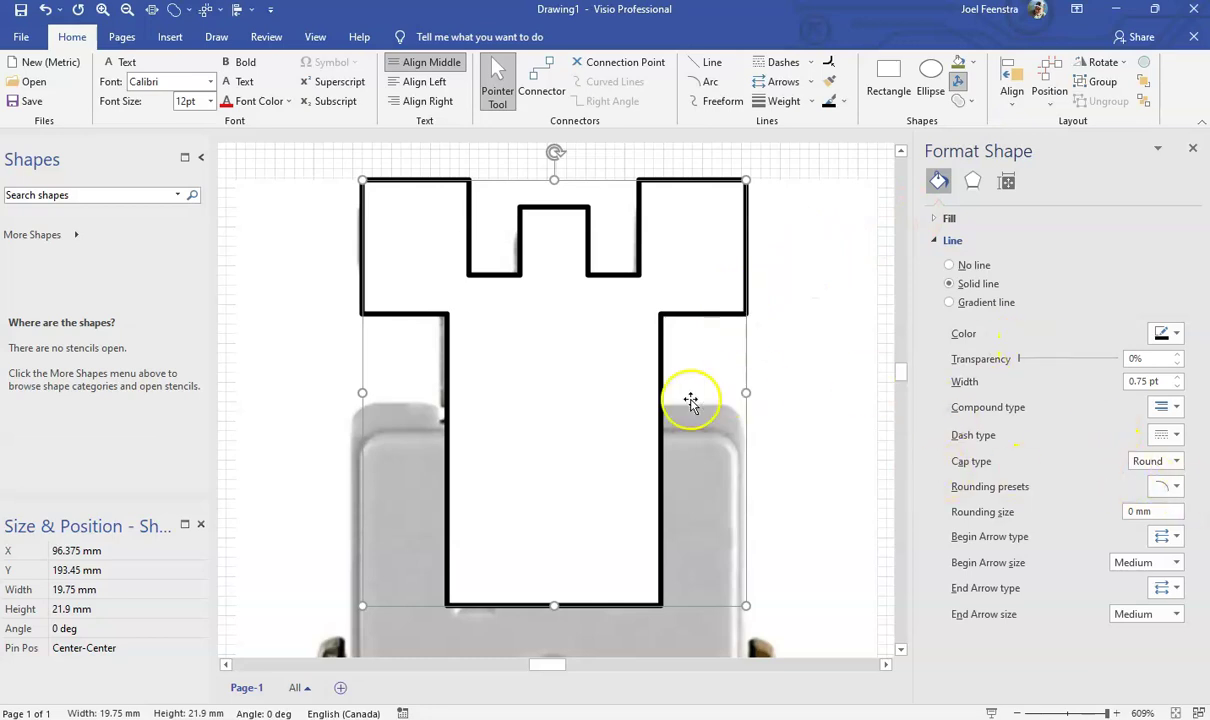
# Duplicate the bracket outline and lay the copy, with its corners rounded, exactly over the original.
pyautogui.hotkey('ctrl', 'd')
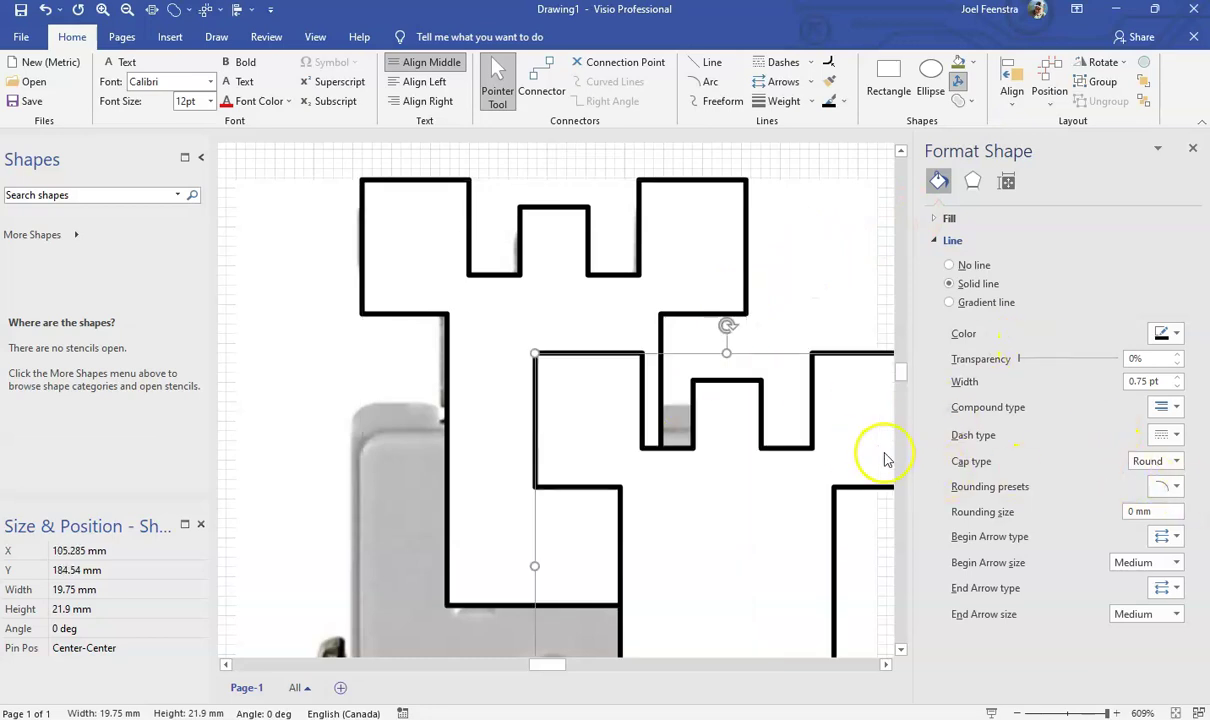
pyautogui.click(1186, 489)
pyautogui.click(1191, 511)
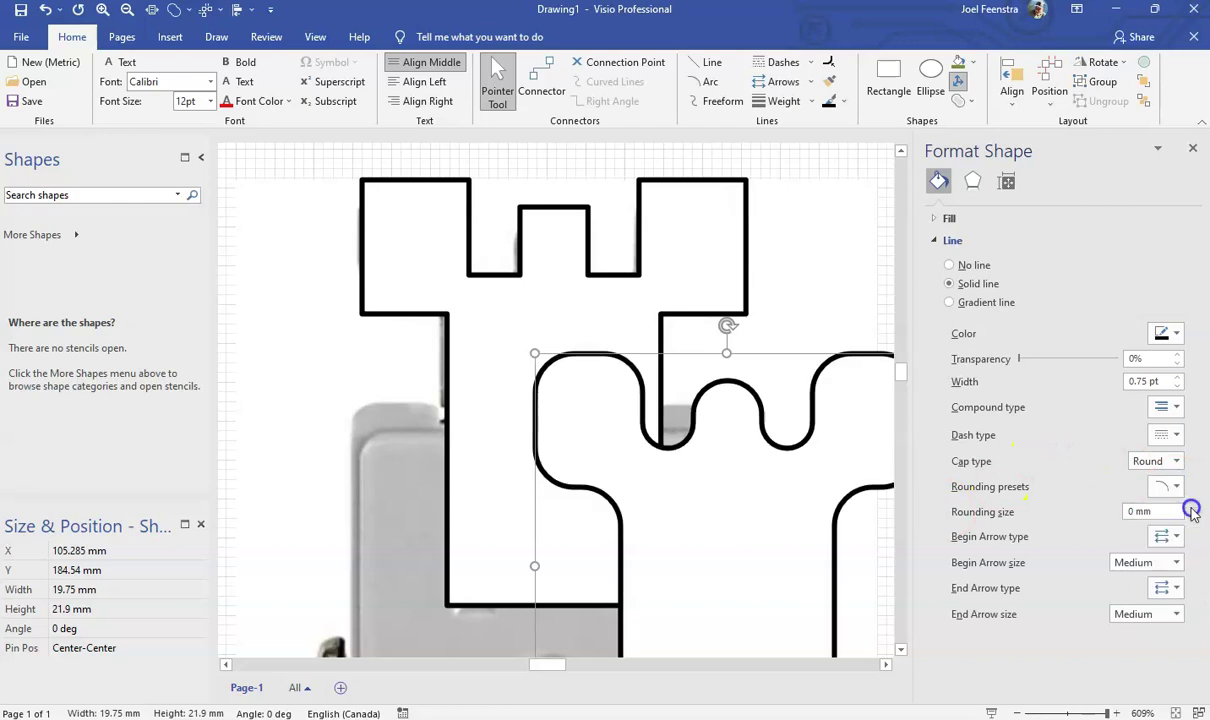
pyautogui.moveTo(773, 480); pyautogui.dragTo(582, 315)
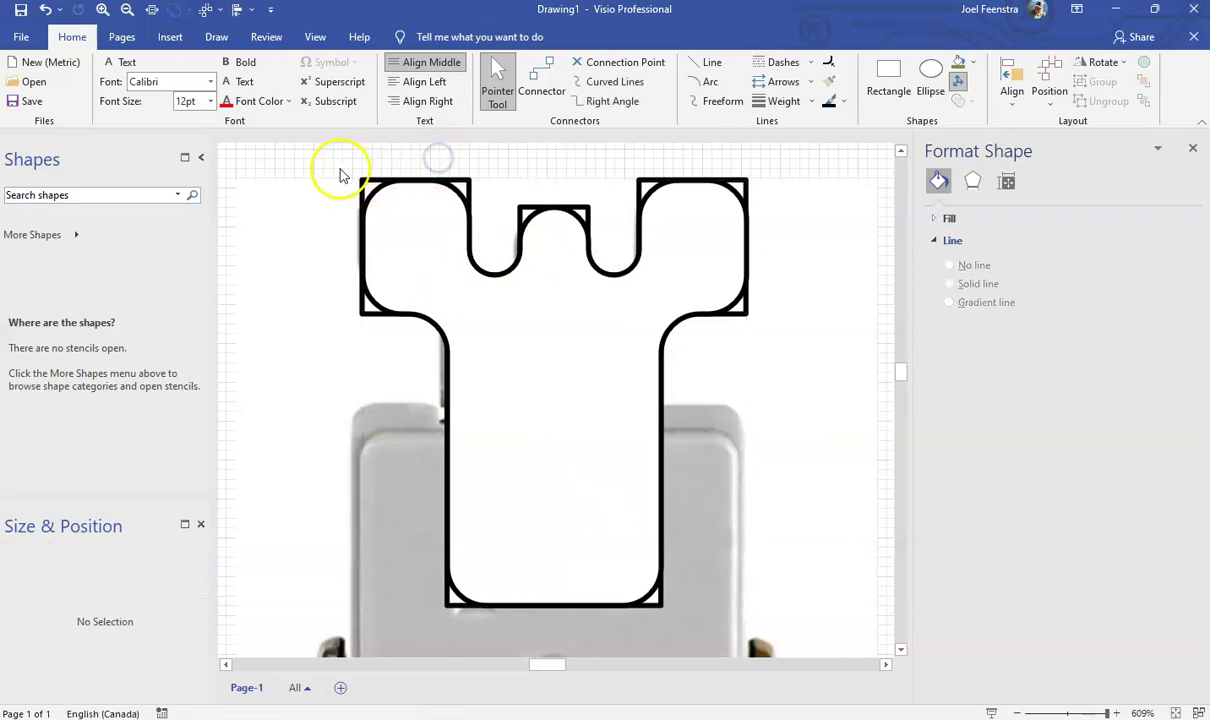
# Fragment the two overlapping bracket outlines into separate pieces.
pyautogui.moveTo(335, 170); pyautogui.dragTo(806, 634)
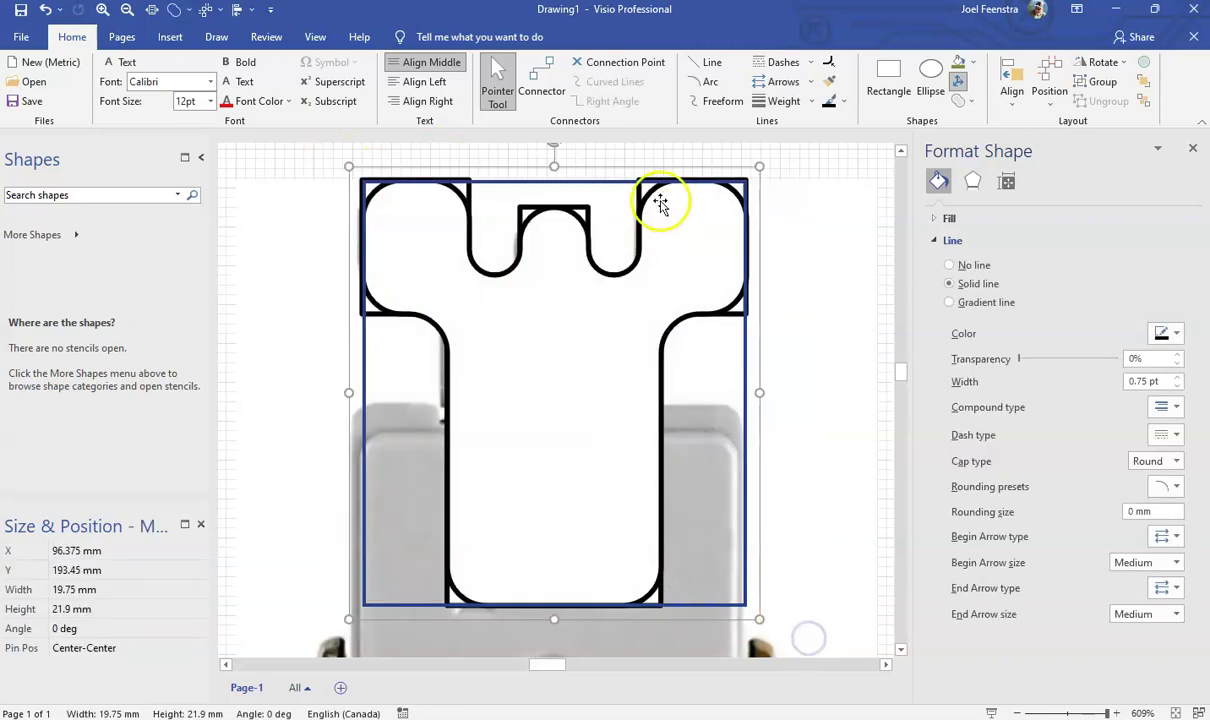
pyautogui.click(974, 103)
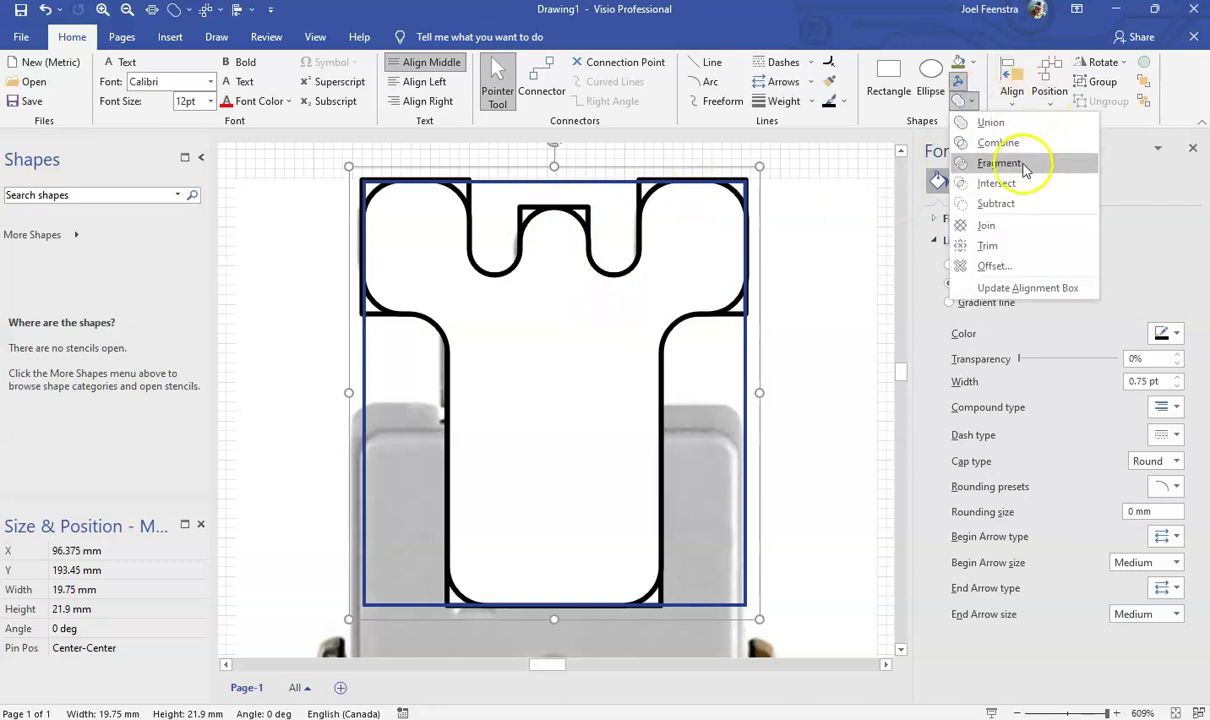
pyautogui.click(1005, 162)
pyautogui.click(798, 158)
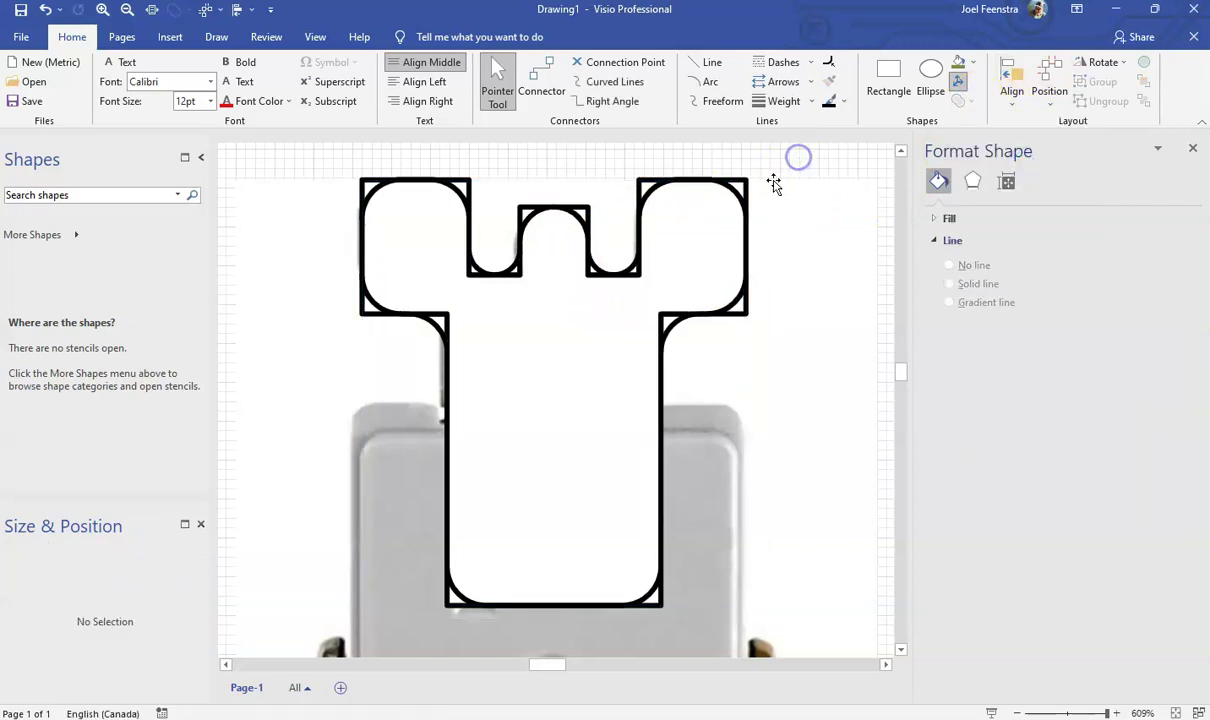
# Delete the leftover outer corner fragments around the bracket's right ear.
pyautogui.click(649, 191)
pyautogui.click(770, 197)
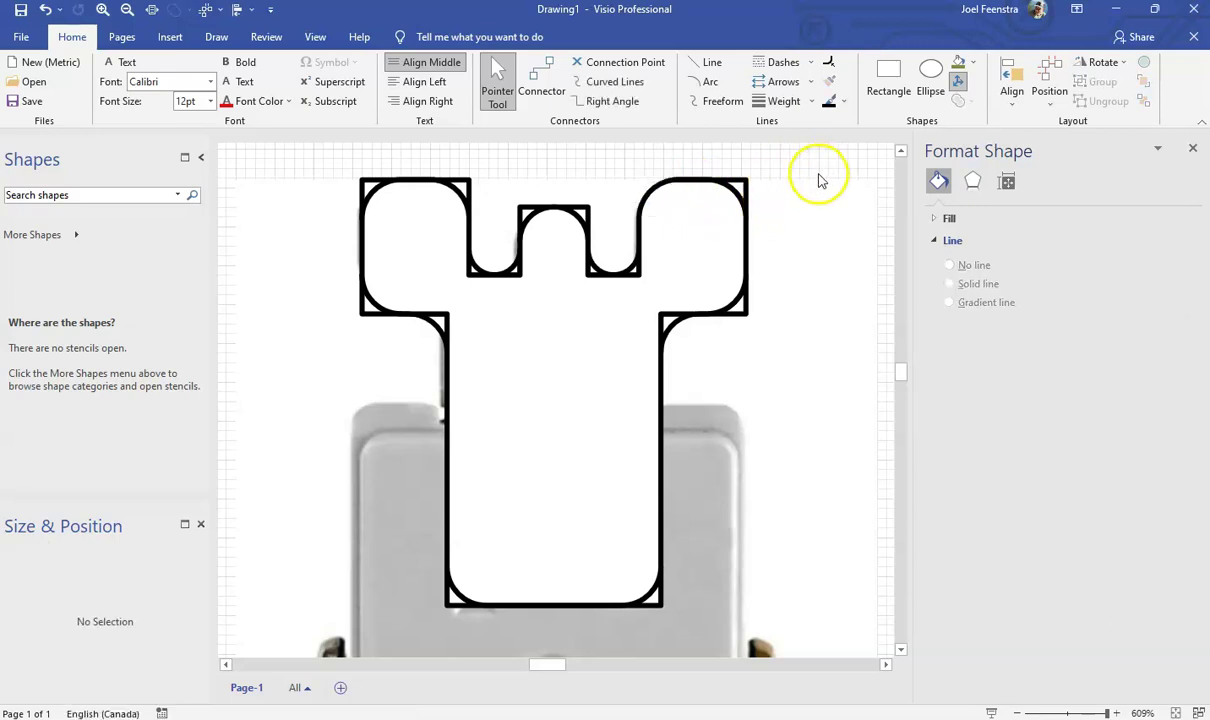
pyautogui.moveTo(767, 150); pyautogui.dragTo(710, 355)
pyautogui.press('Delete')
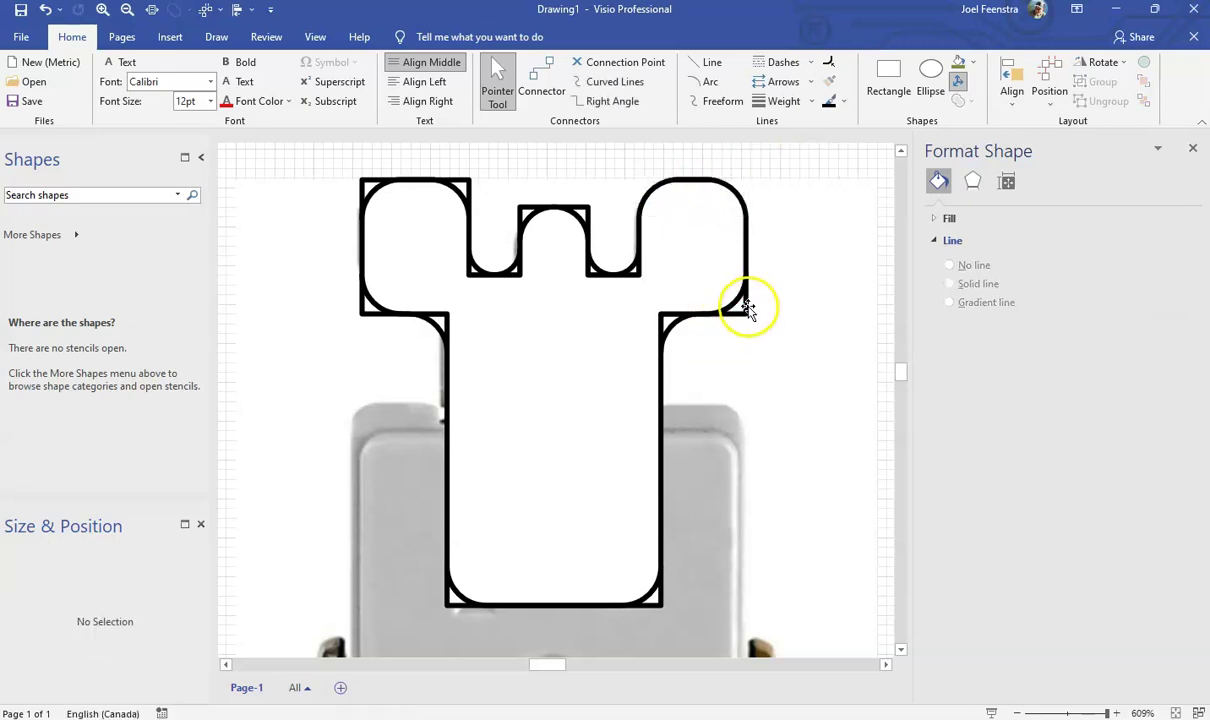
pyautogui.click(737, 306)
pyautogui.press('Delete')
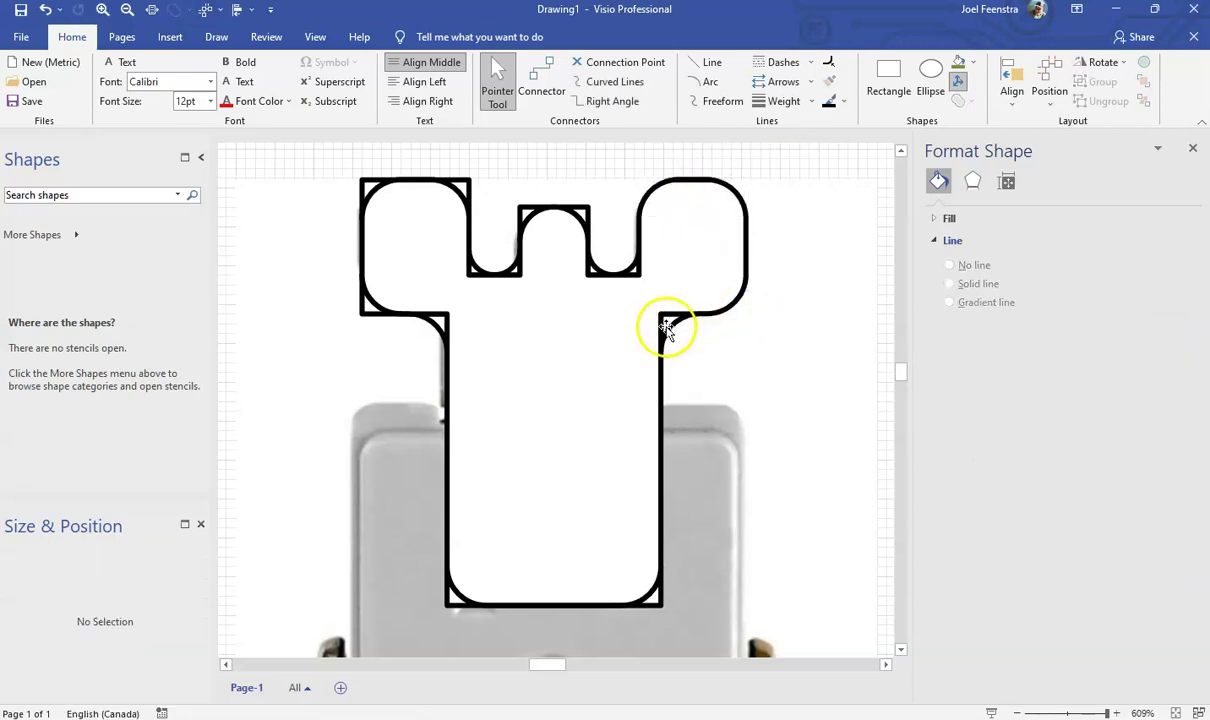
# Delete the two upper corner fragments of the bracket's centre tab.
pyautogui.click(577, 213)
pyautogui.press('Delete')
pyautogui.click(527, 208)
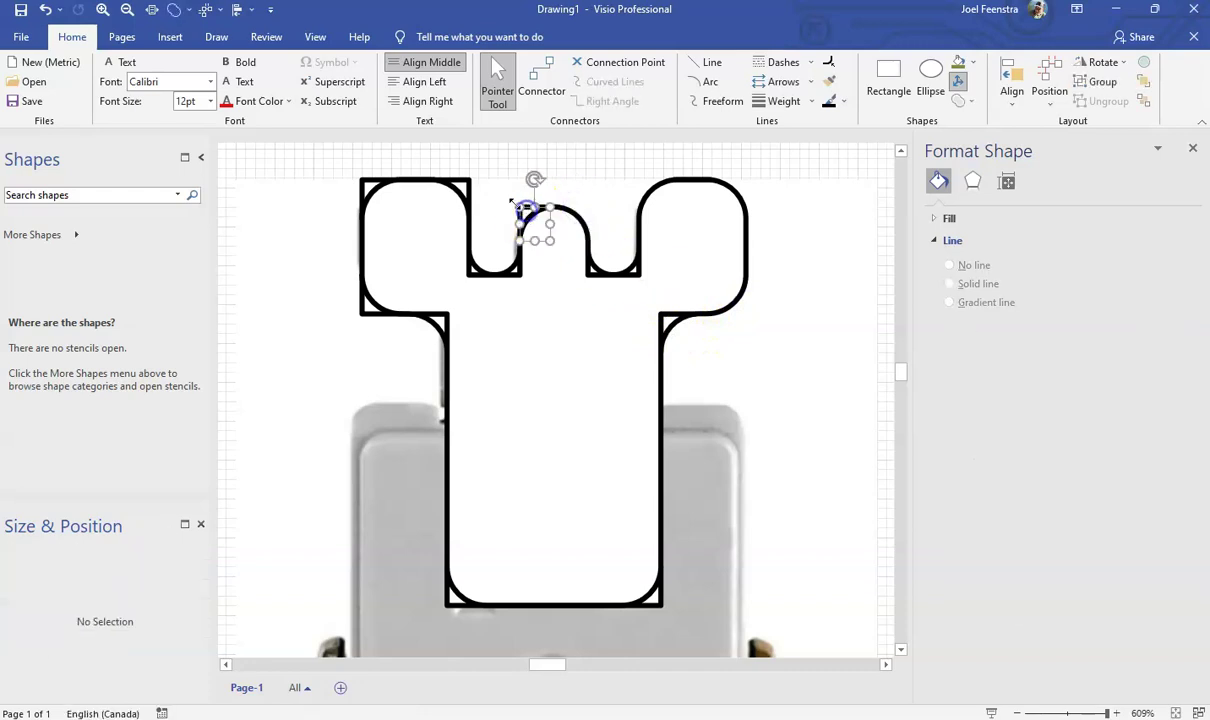
pyautogui.press('Delete')
# Delete the three outer corner fragments around the bracket's left ear.
pyautogui.click(459, 186)
pyautogui.press('Delete')
pyautogui.click(368, 185)
pyautogui.press('Delete')
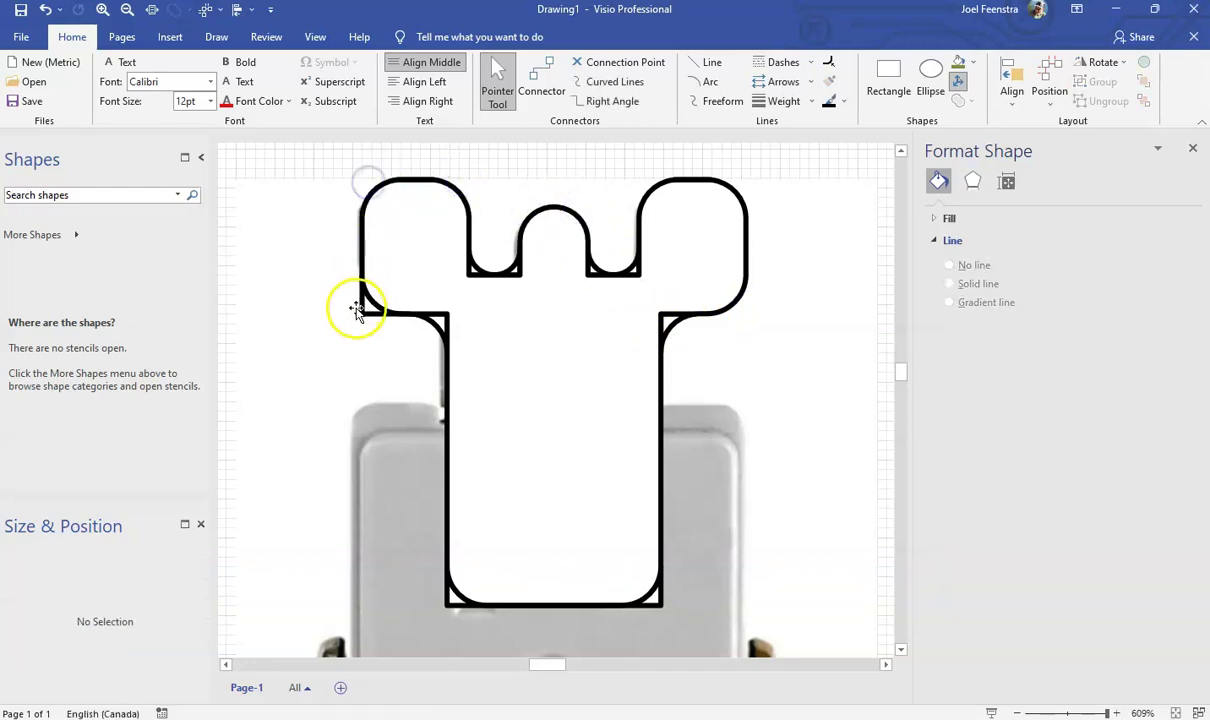
pyautogui.click(360, 306)
pyautogui.press('Delete')
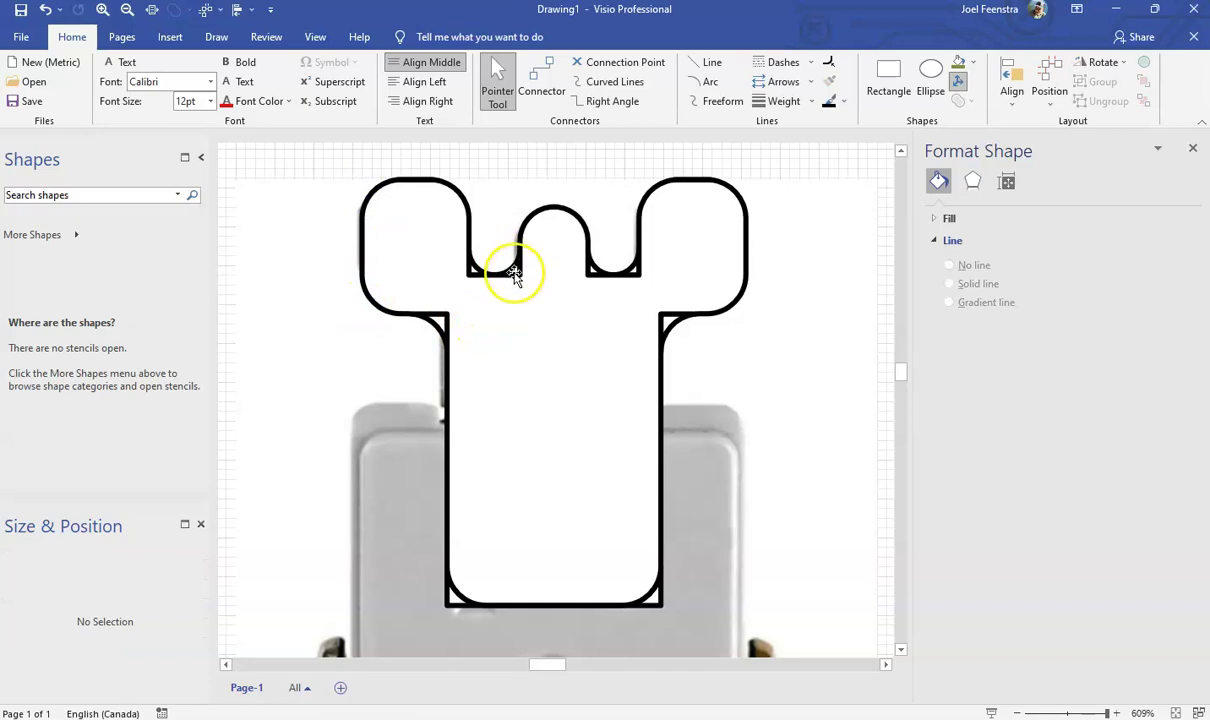
pyautogui.click(513, 273)
pyautogui.press('Delete')
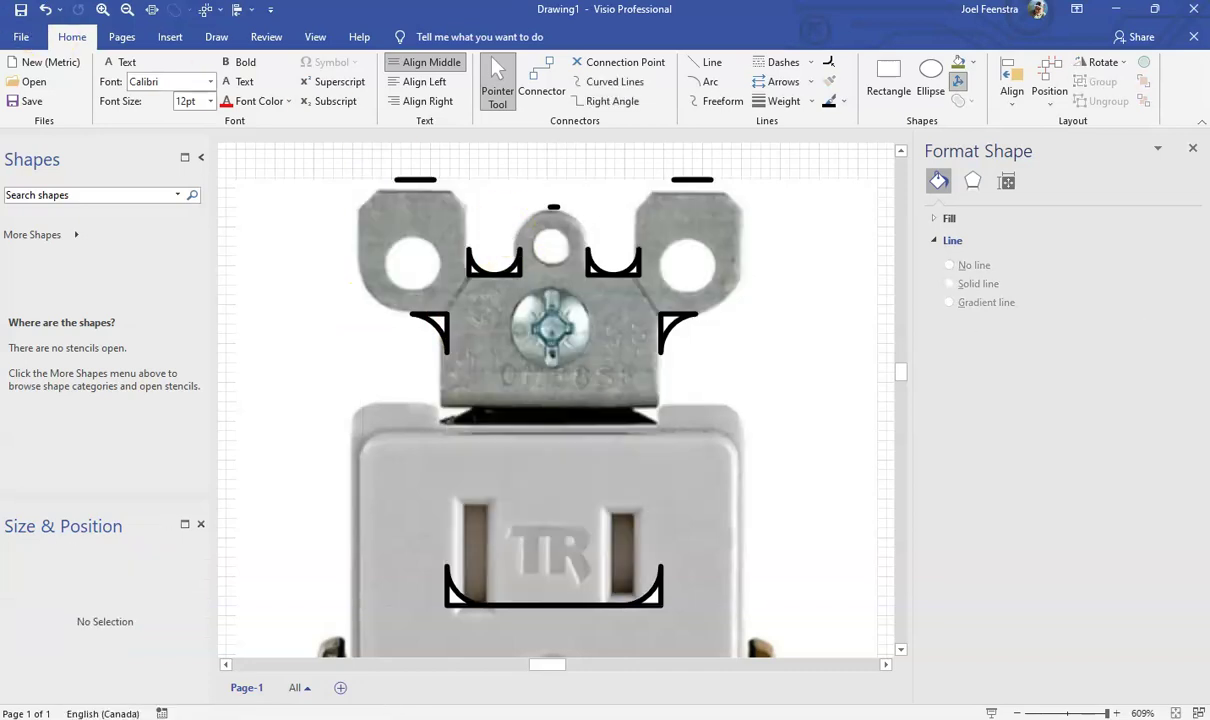
pyautogui.click(45, 9)
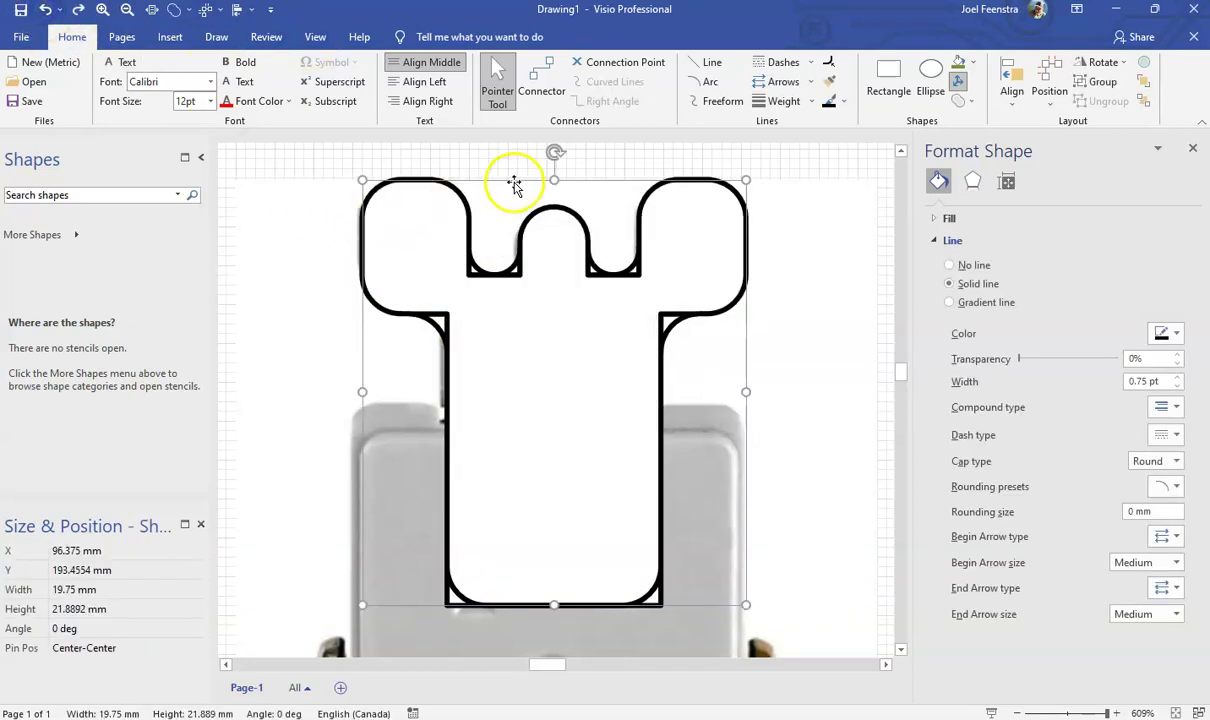
# Delete the rounded fragments covering the two notches between the ears and the centre tab to square off the outline there.
pyautogui.click(513, 262)
pyautogui.press('Delete')
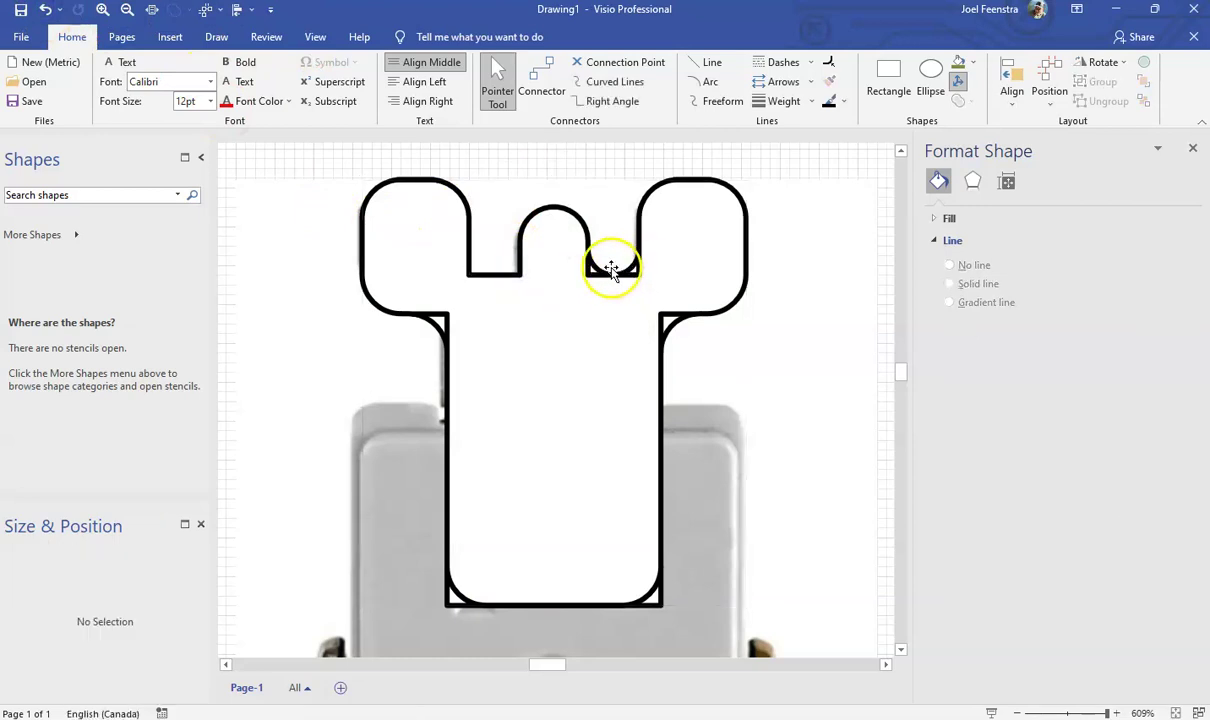
pyautogui.click(611, 270)
pyautogui.press('Delete')
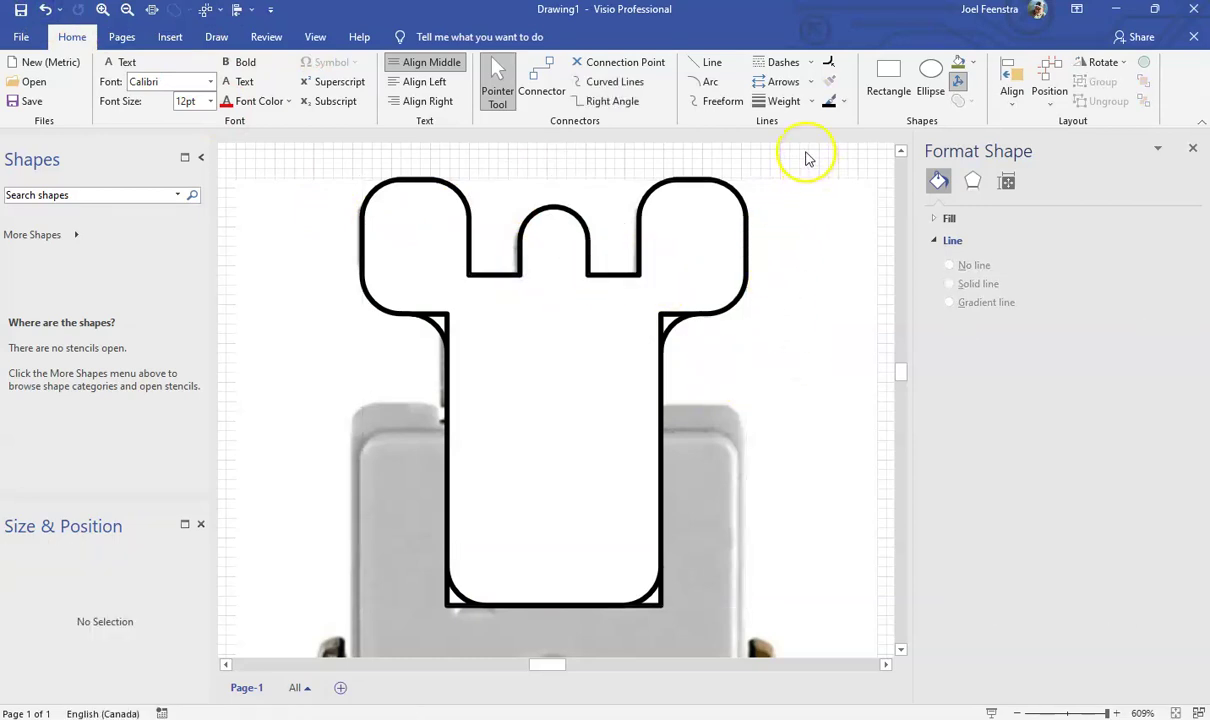
# Unite the bracket body with the remaining fragments below the ears and at the bottom edge.
pyautogui.scroll(-2, 265, 659)
pyautogui.click(483, 386)
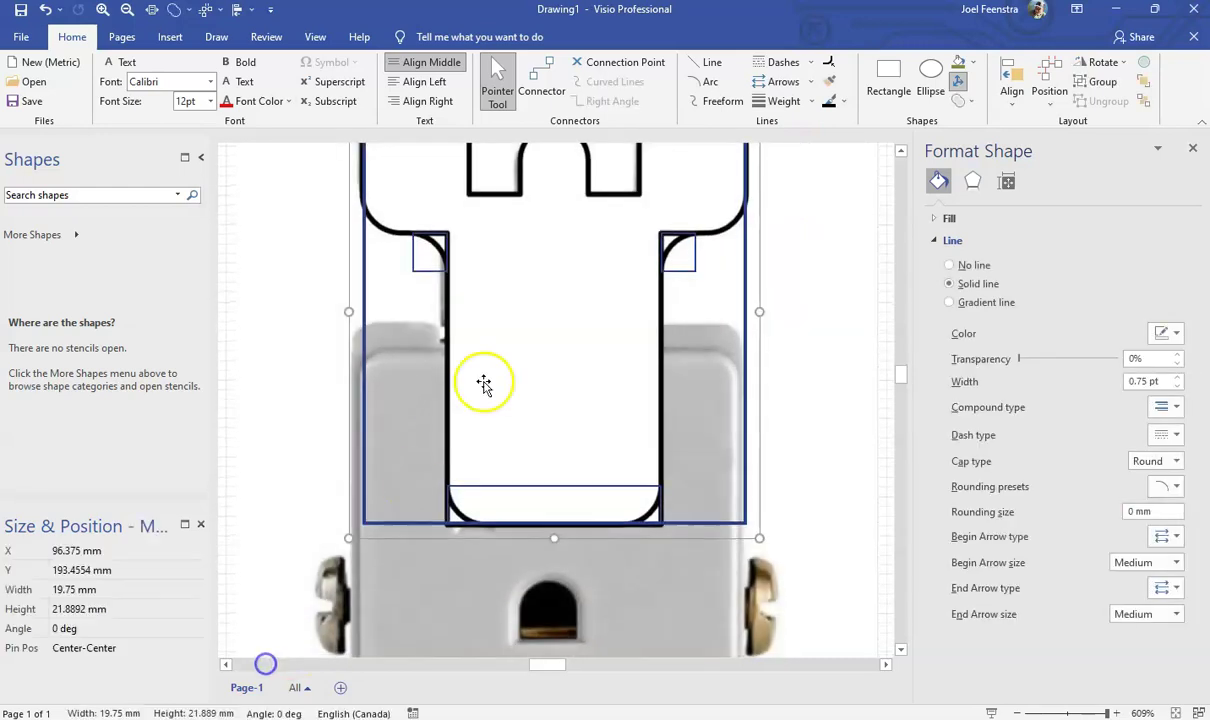
pyautogui.scroll(1, 538, 400)
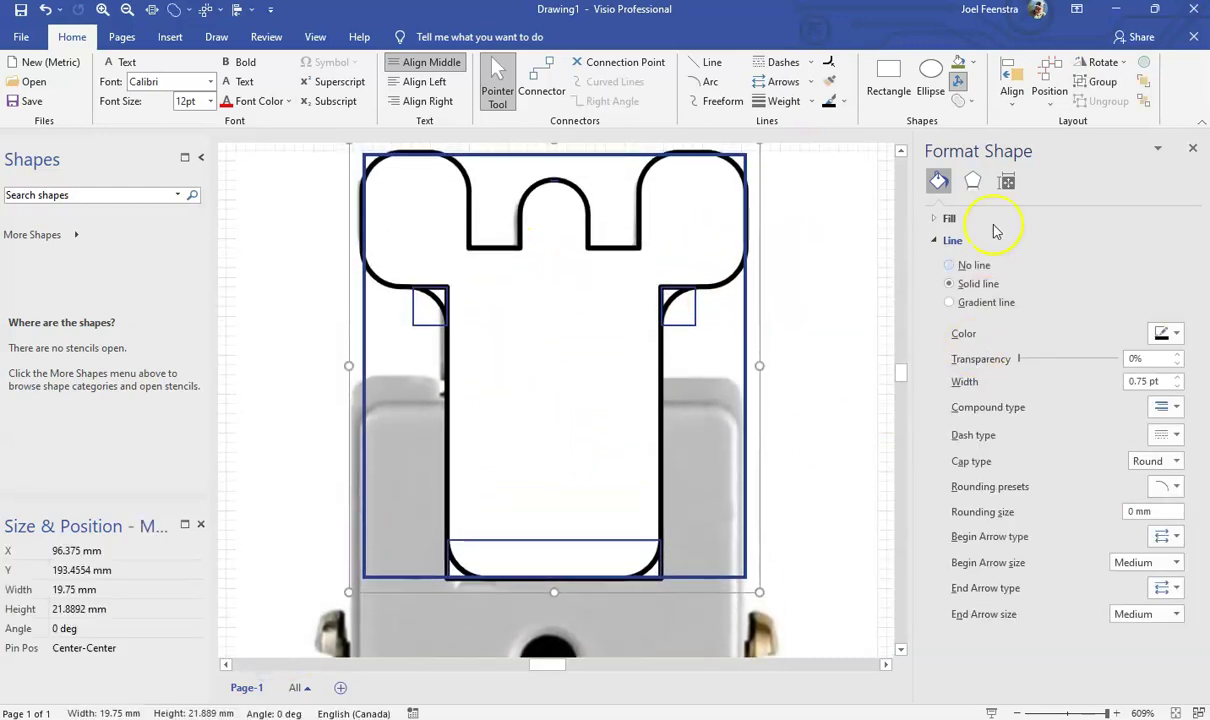
pyautogui.click(971, 103)
pyautogui.click(976, 121)
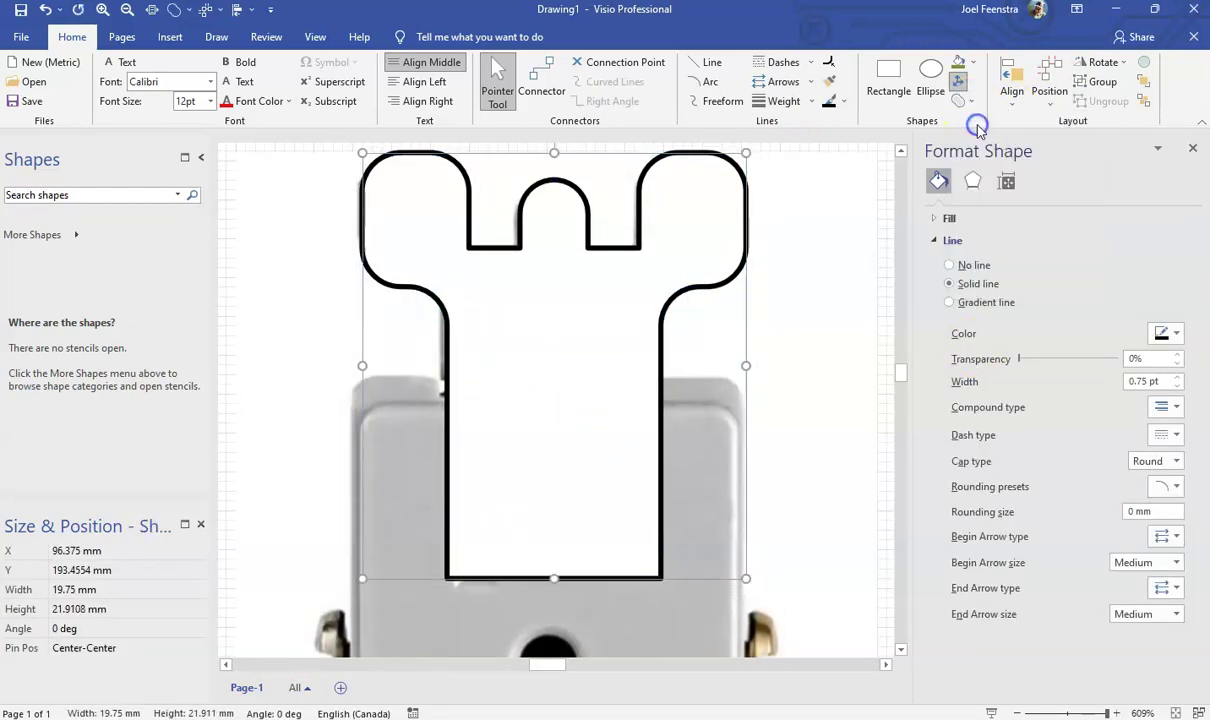
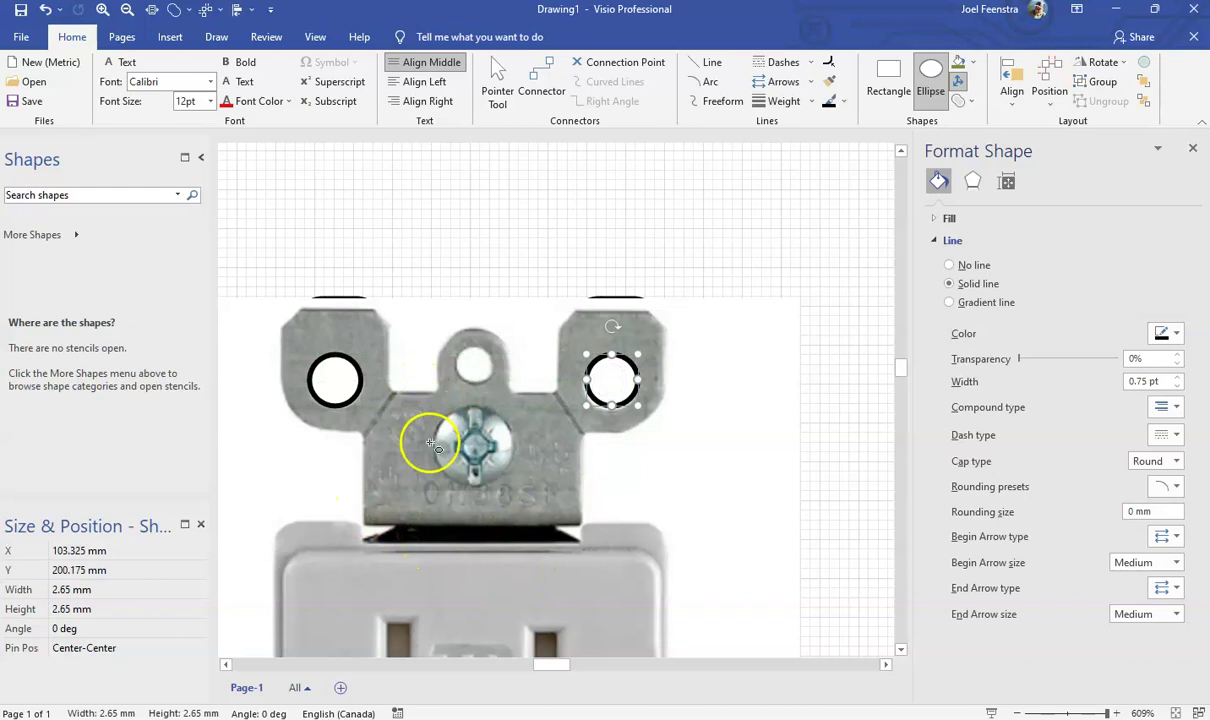
# Place a smaller circle, about 1.59 mm in diameter, over the hole in the bracket's centre tab.
pyautogui.hotkey('ctrl', 'd')
pyautogui.moveTo(805, 540); pyautogui.dragTo(479, 356)
pyautogui.click(520, 210)
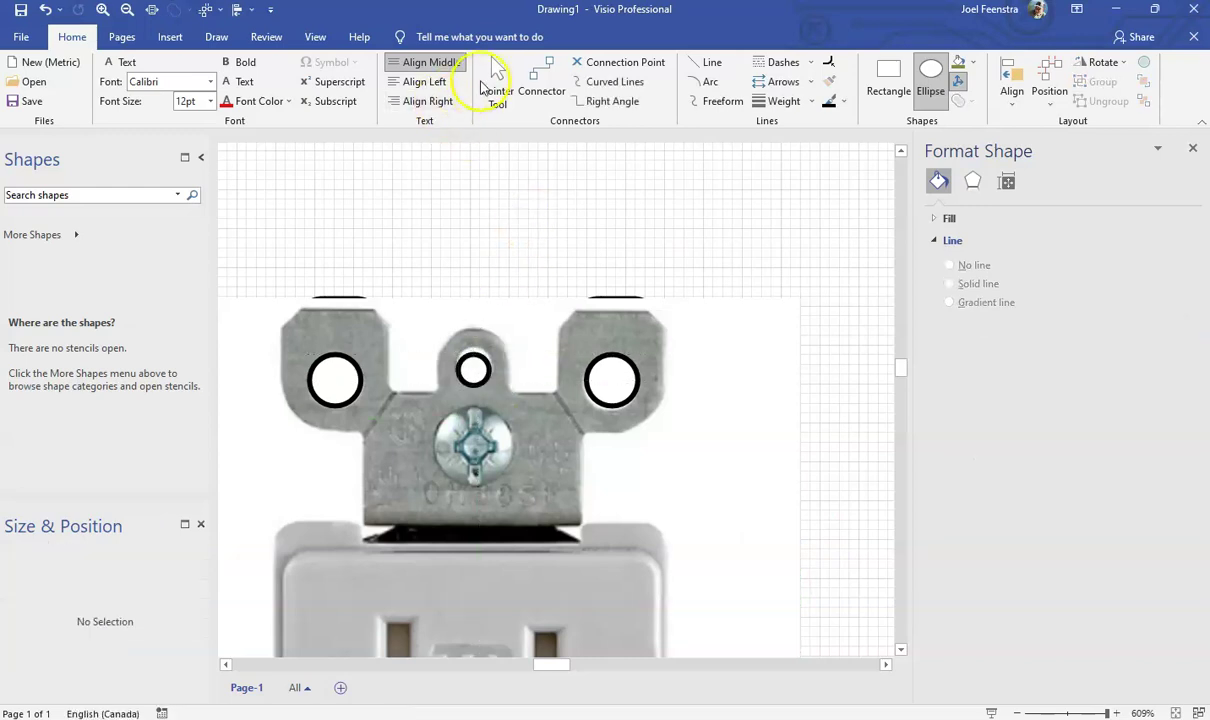
# Distribute the two ear circles and the centre tab circle horizontally.
pyautogui.click(494, 78)
pyautogui.click(337, 375)
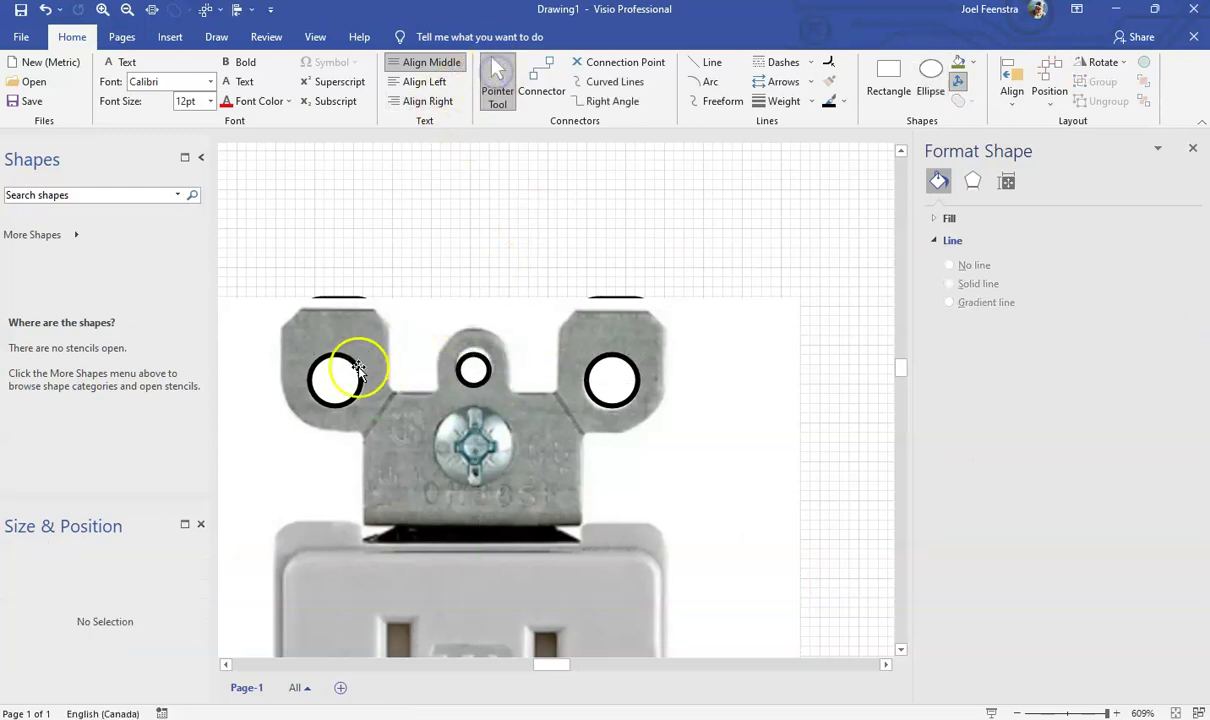
pyautogui.keyDown('shift'); pyautogui.click(473, 365); pyautogui.keyUp('shift')
pyautogui.keyDown('shift'); pyautogui.click(615, 380); pyautogui.keyUp('shift')
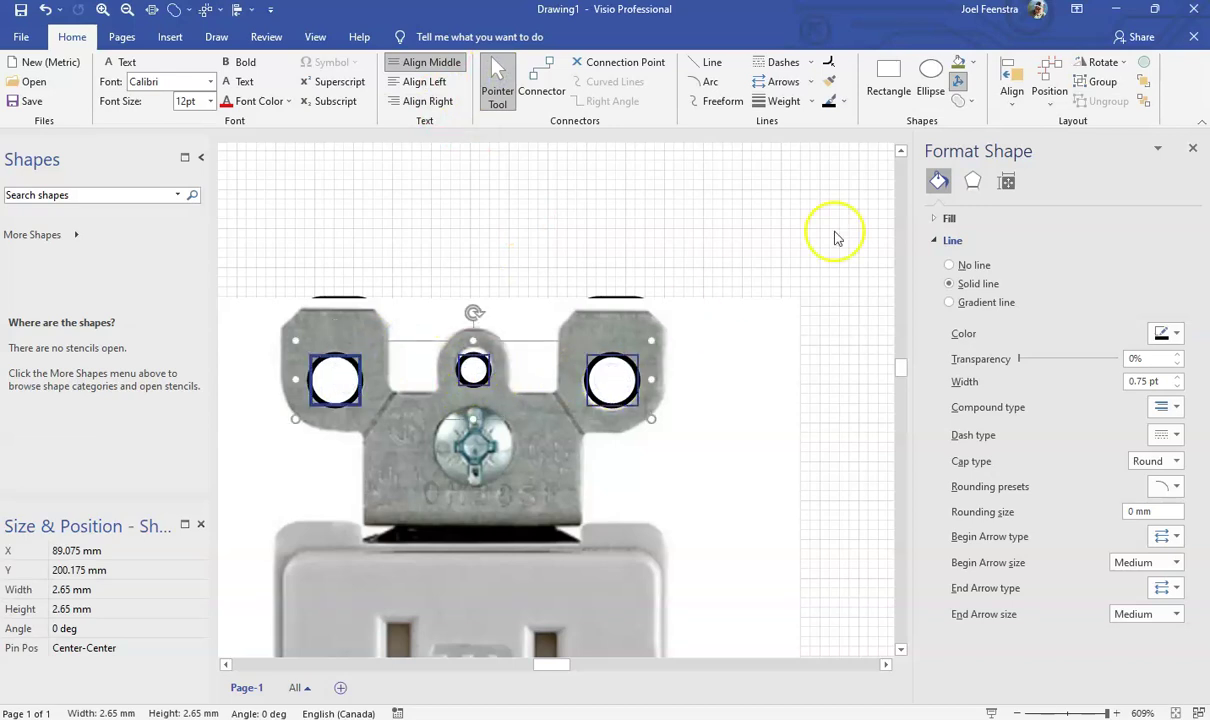
pyautogui.click(1049, 80)
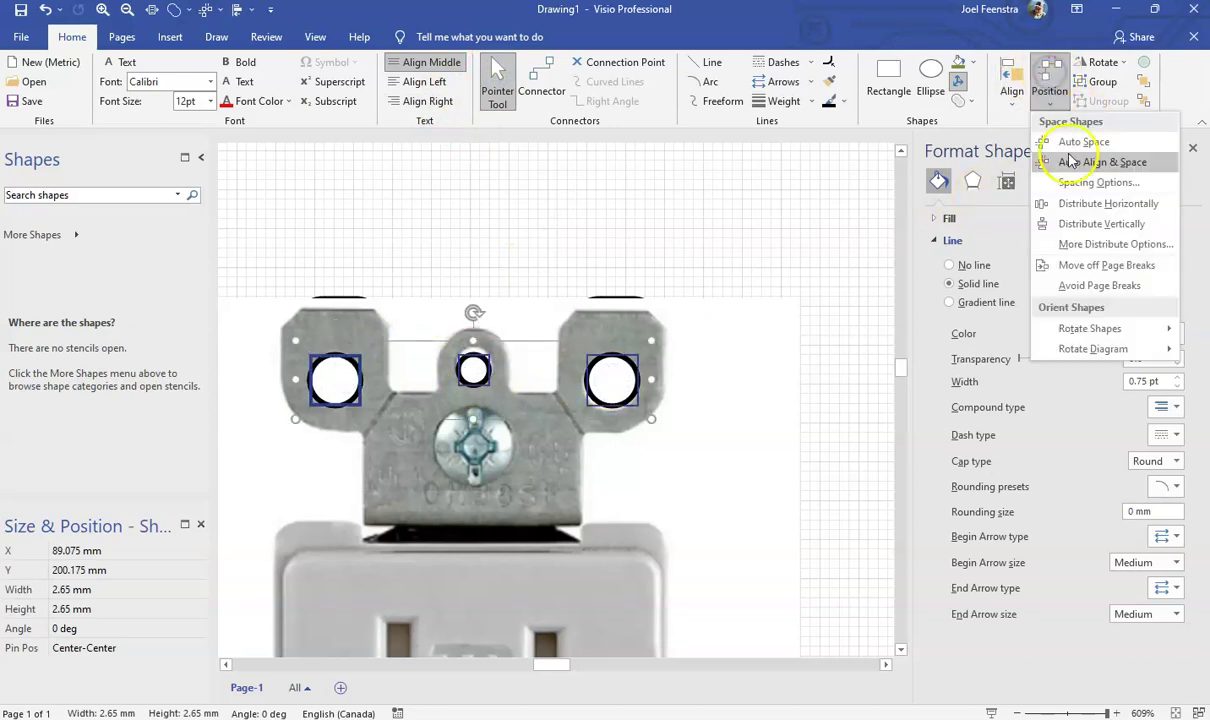
pyautogui.click(1100, 205)
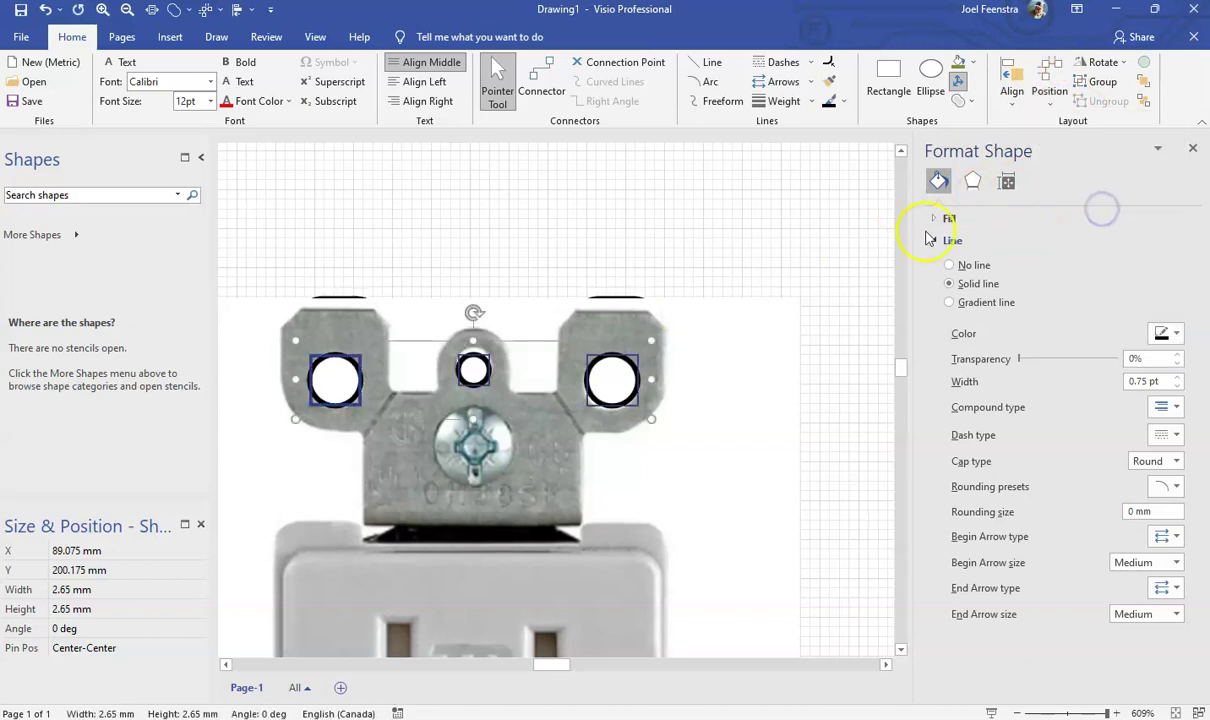
pyautogui.click(532, 229)
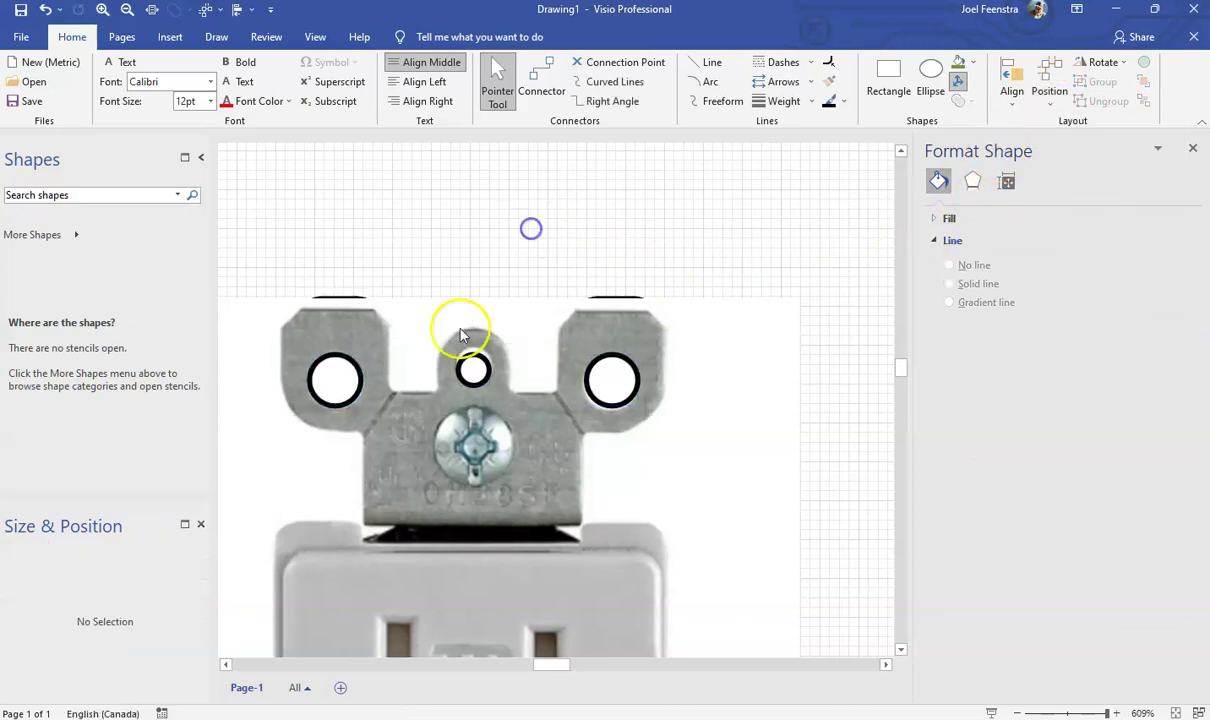
# Align the tops of the two ear circles.
pyautogui.click(336, 386)
pyautogui.keyDown('shift'); pyautogui.click(612, 381); pyautogui.keyUp('shift')
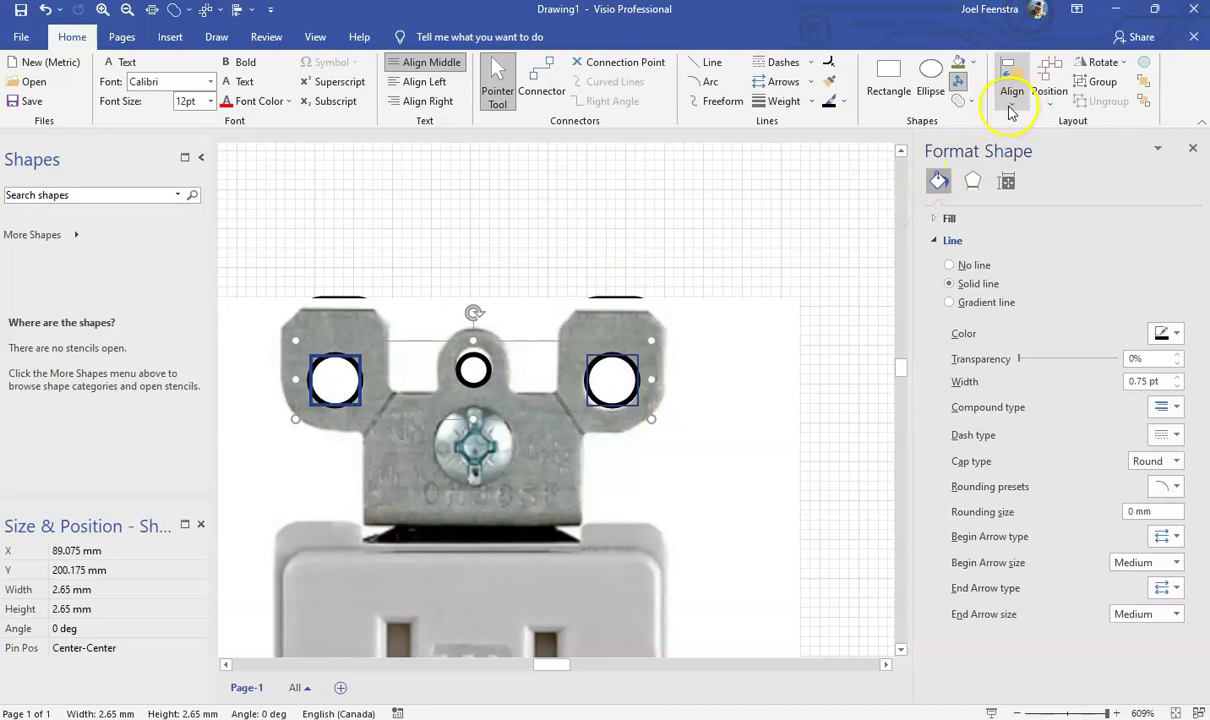
pyautogui.click(1012, 90)
pyautogui.click(1050, 224)
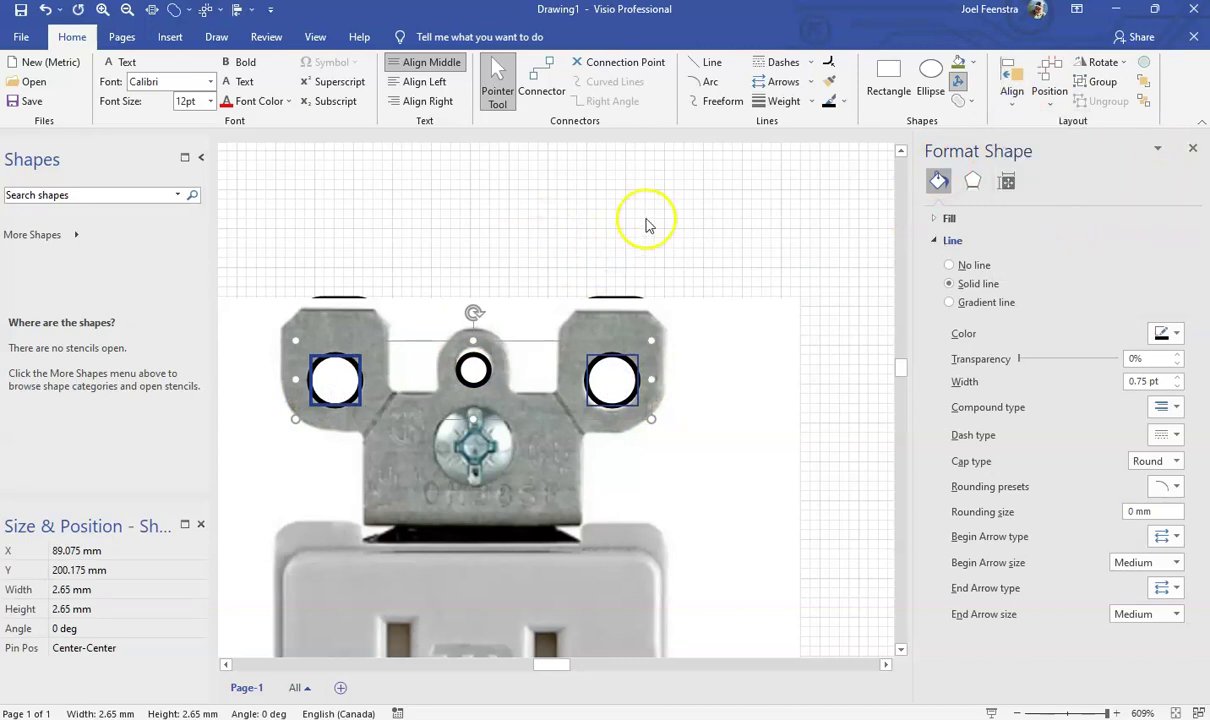
pyautogui.click(650, 222)
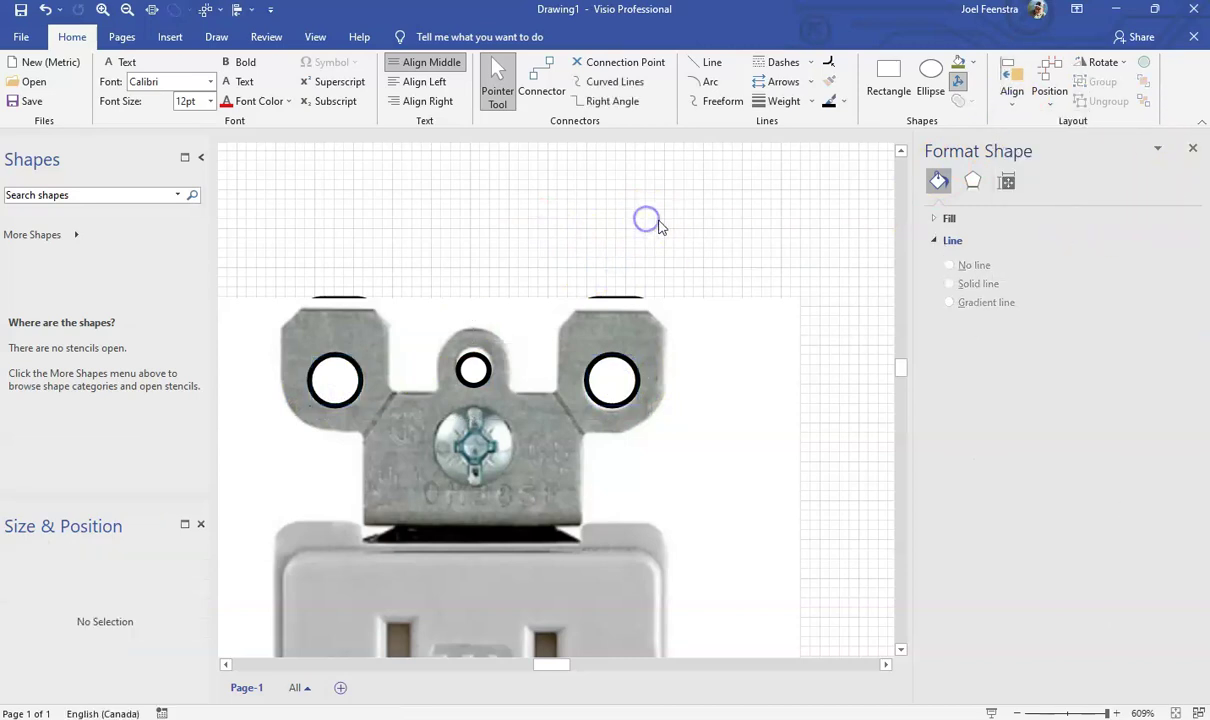
# Draw a rectangle about 5 mm by 2.5 mm over the bracket screw and set its rounding size to 2 mm.
pyautogui.click(888, 80)
pyautogui.moveTo(445, 423); pyautogui.dragTo(521, 466)
pyautogui.click(1182, 488)
pyautogui.click(1159, 508)
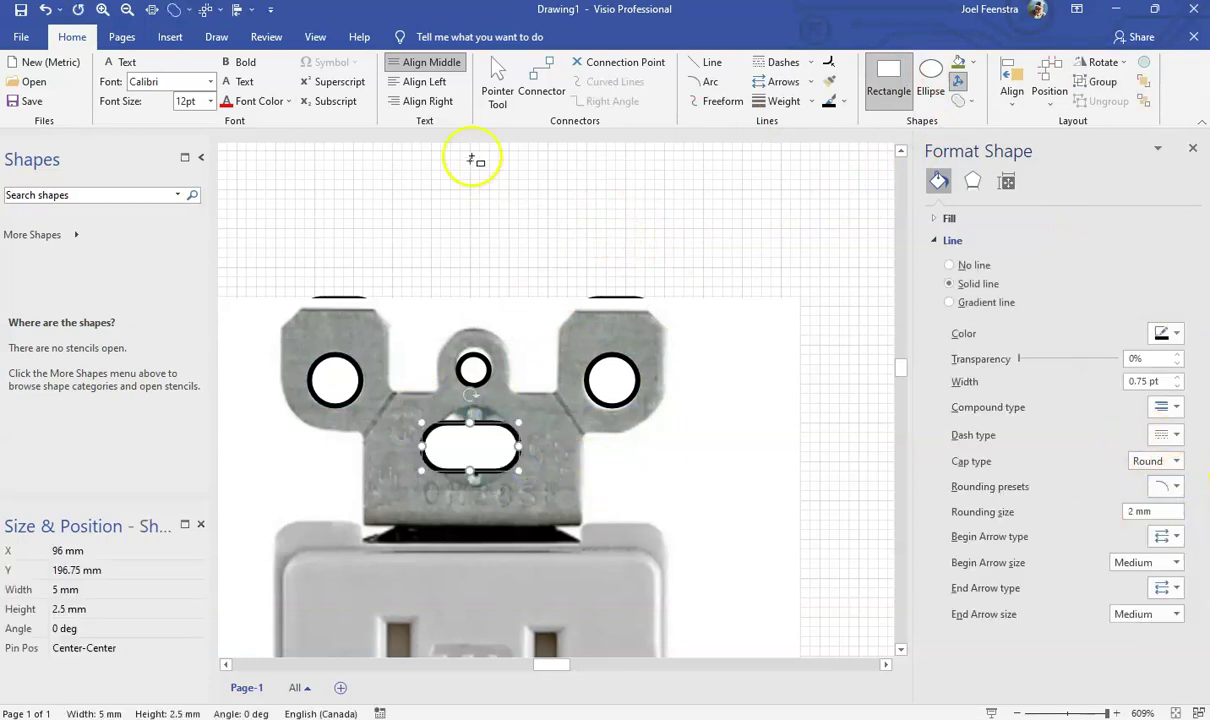
# Align the rounded slot's centre with the small circle on the centre tab.
pyautogui.click(496, 86)
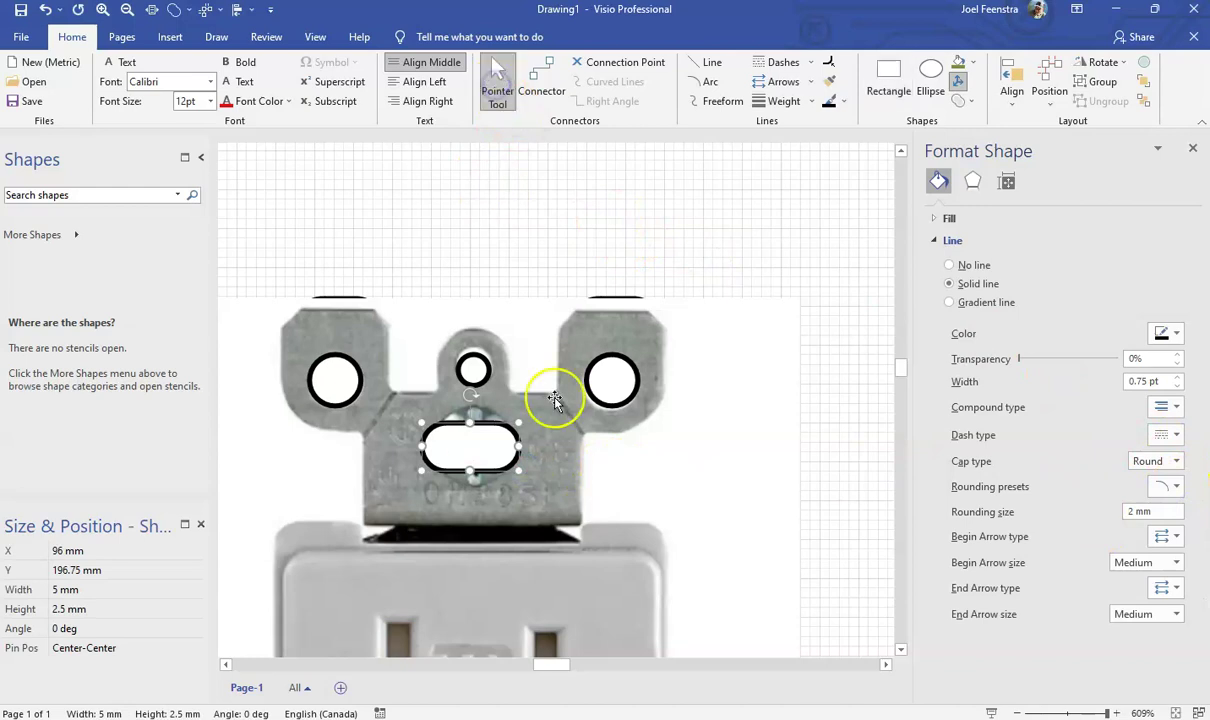
pyautogui.click(474, 370)
pyautogui.keyDown('shift'); pyautogui.click(488, 445); pyautogui.keyUp('shift')
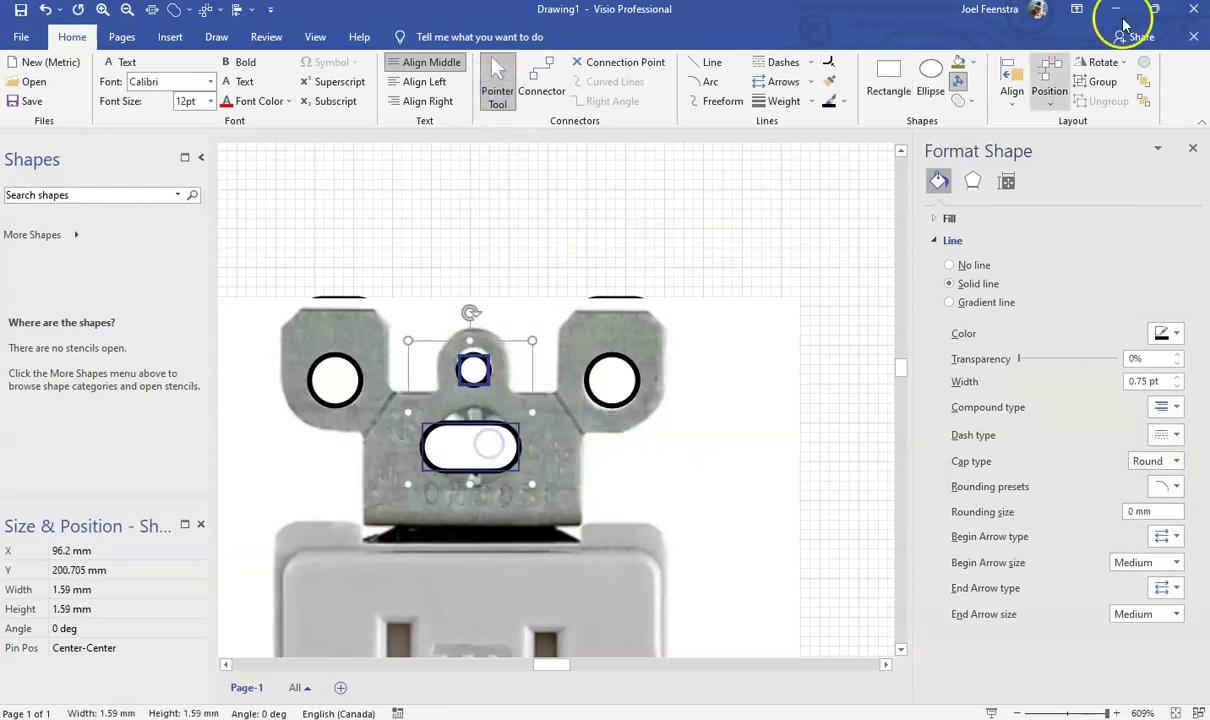
pyautogui.click(480, 422)
pyautogui.click(476, 370)
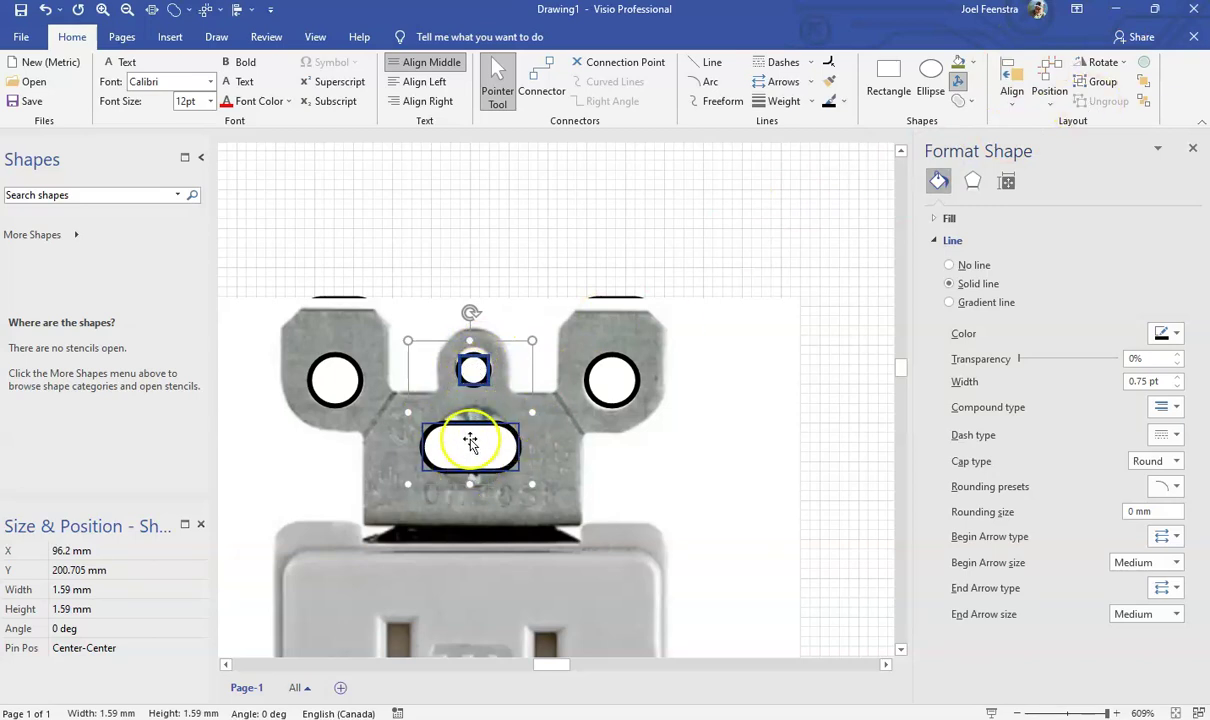
pyautogui.click(1013, 90)
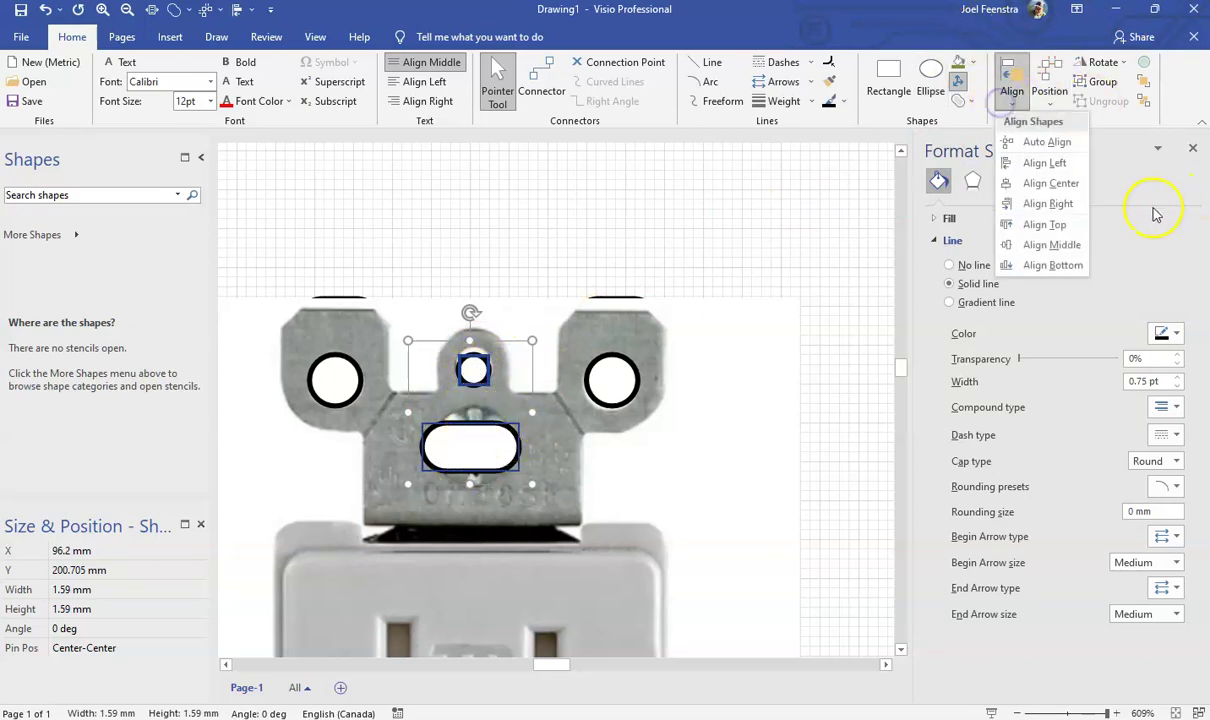
pyautogui.click(1062, 188)
pyautogui.click(610, 219)
# Send the receptacle picture behind all the drawn shapes.
pyautogui.click(666, 462)
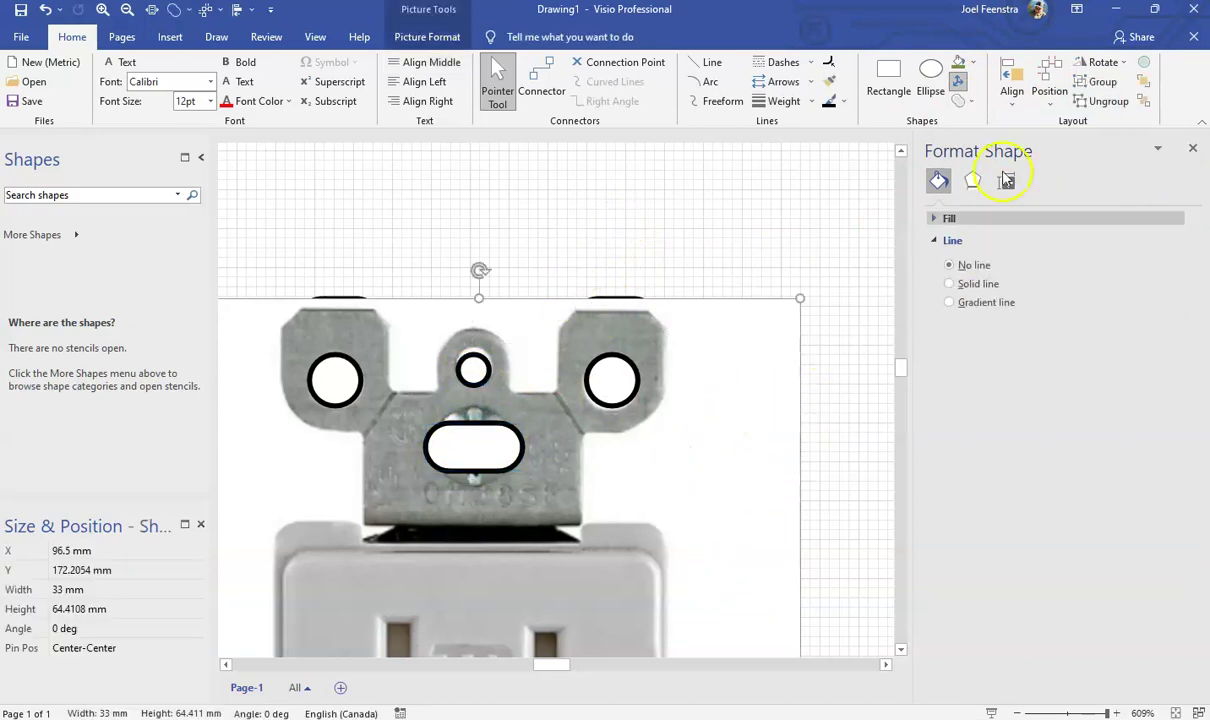
pyautogui.click(1138, 108)
pyautogui.click(830, 196)
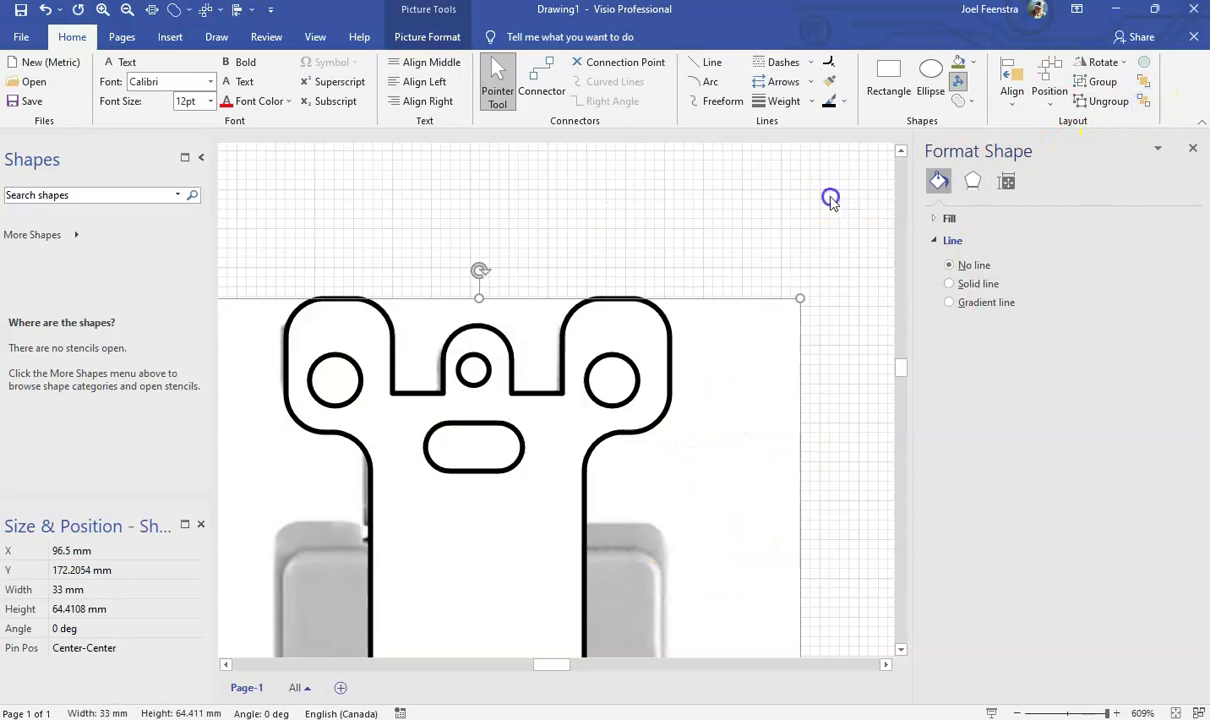
# Group the two ear circles, the small centre circle and the rounded slot of the top bracket.
pyautogui.click(545, 440)
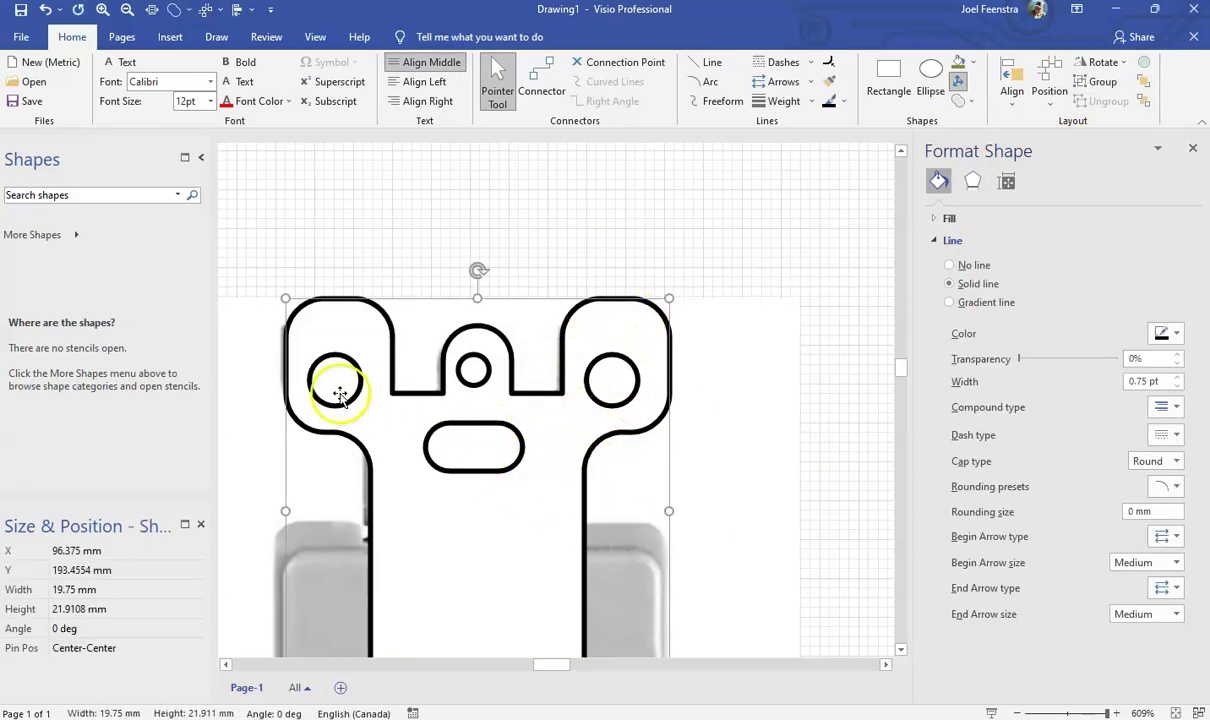
pyautogui.click(615, 378)
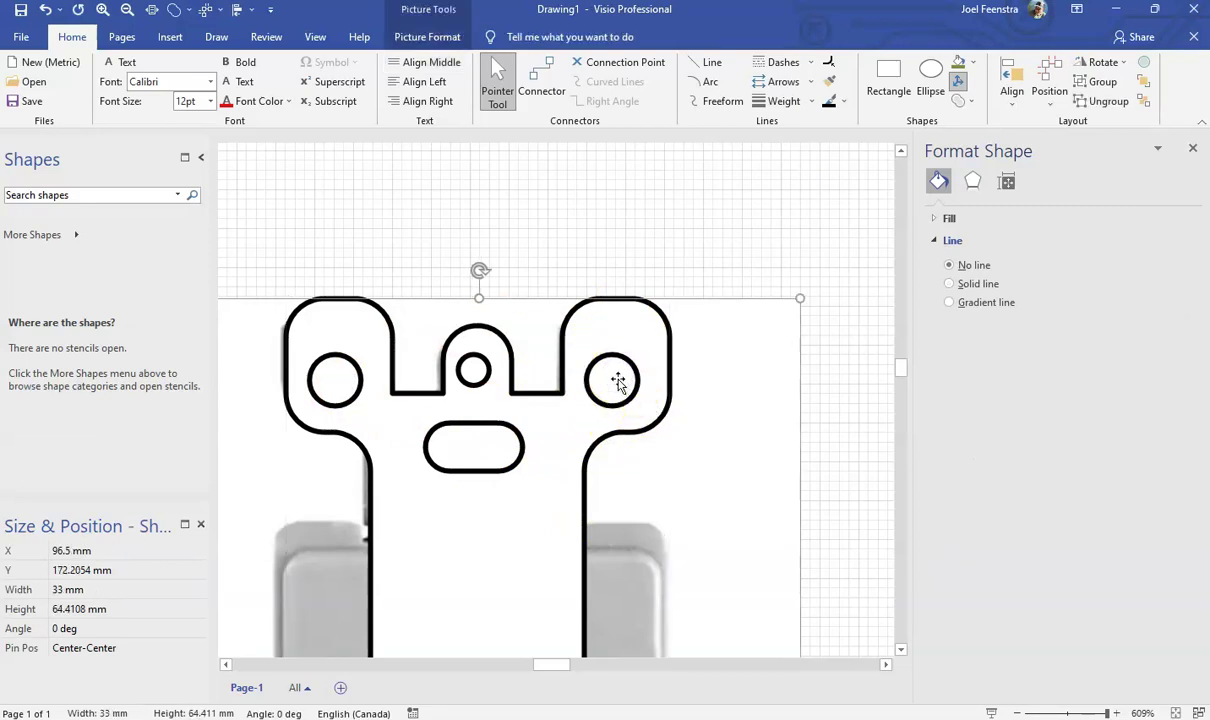
pyautogui.click(605, 222)
pyautogui.click(612, 367)
pyautogui.click(330, 377)
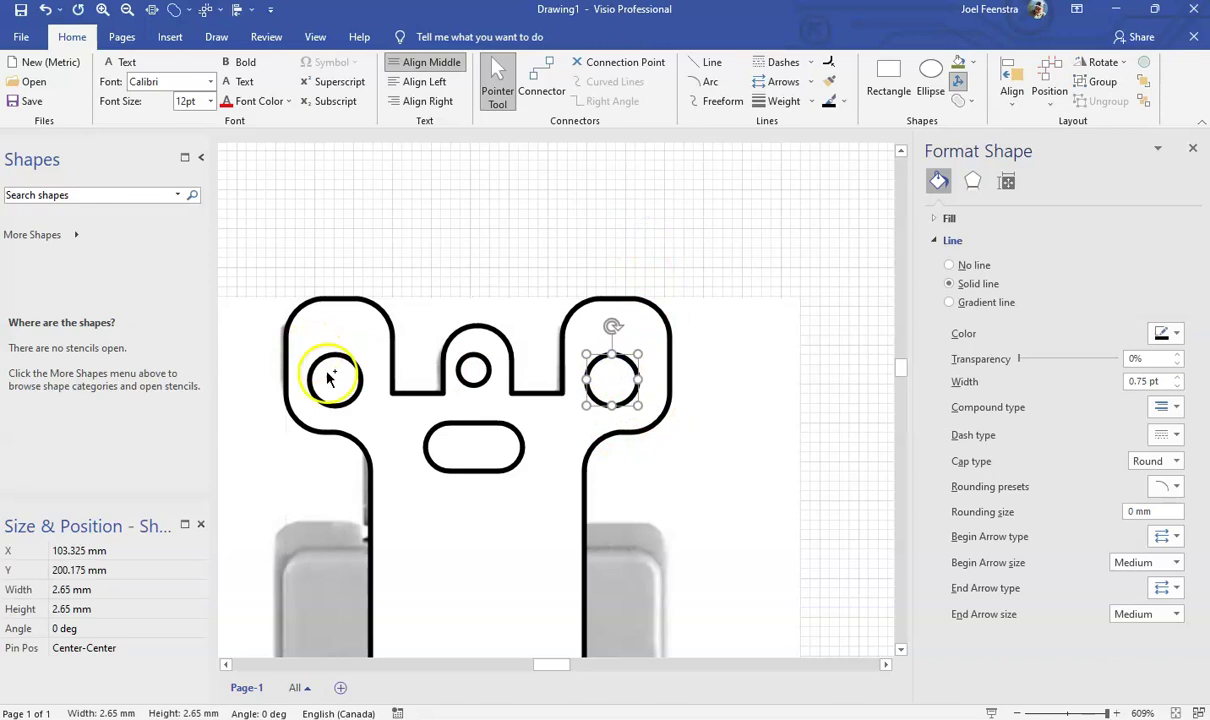
pyautogui.keyDown('shift'); pyautogui.click(478, 369); pyautogui.keyUp('shift')
pyautogui.keyDown('shift'); pyautogui.click(482, 455); pyautogui.keyUp('shift')
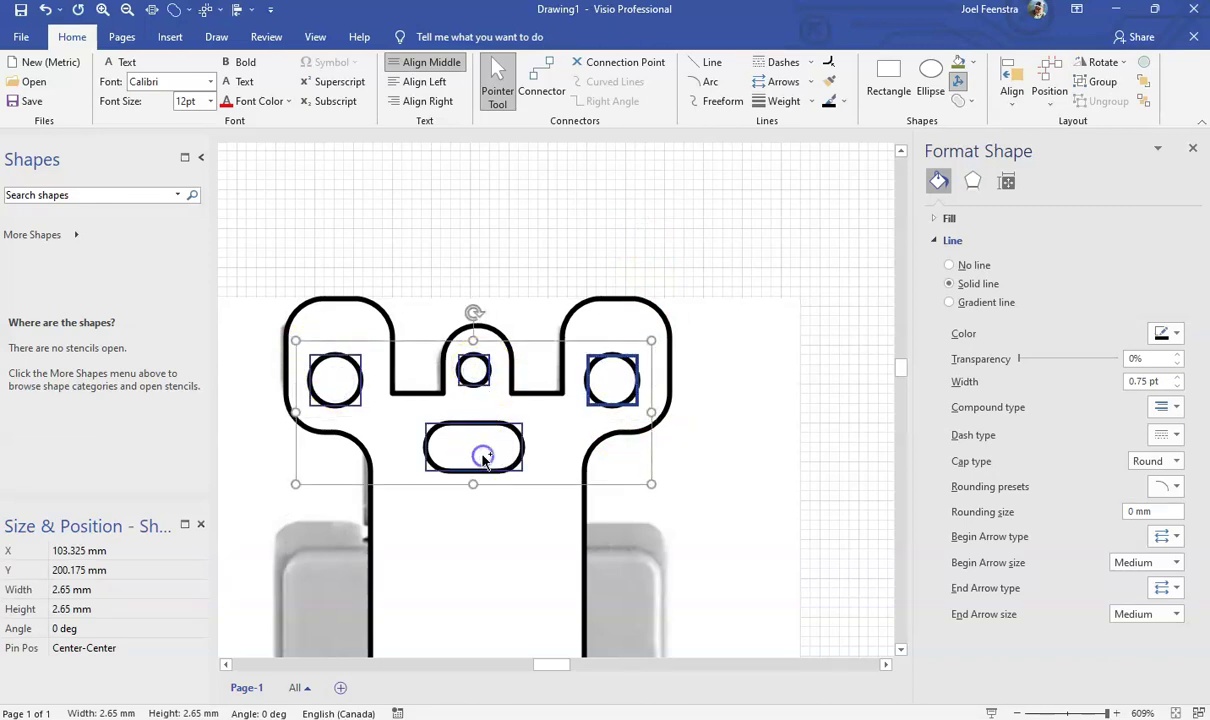
pyautogui.click(1101, 81)
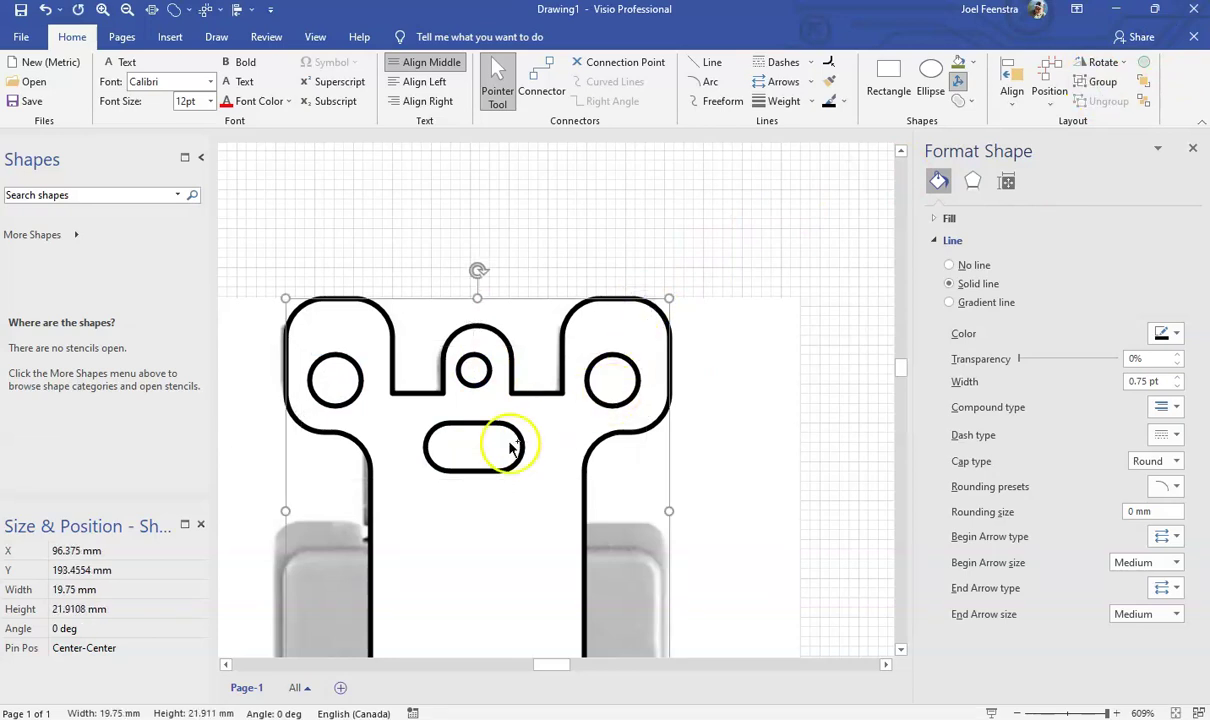
# Align the grouped holes horizontally to the centre of the bracket outline.
pyautogui.keyDown('shift'); pyautogui.click(495, 455); pyautogui.keyUp('shift')
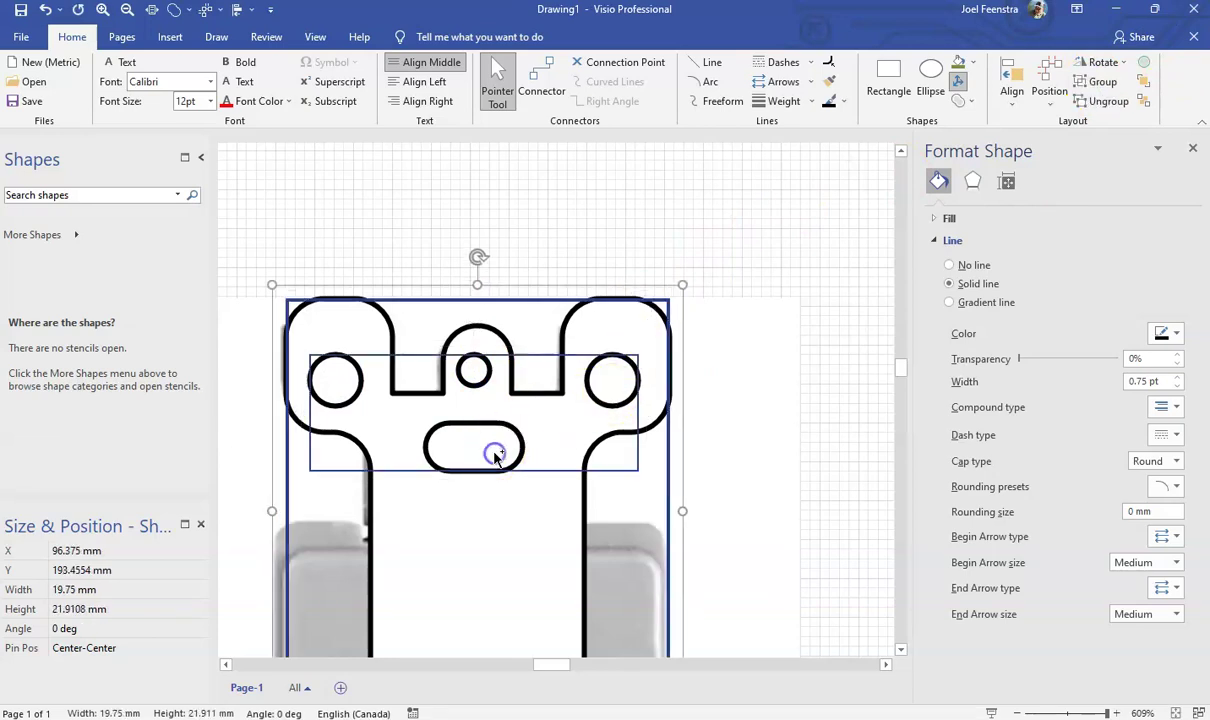
pyautogui.click(1012, 85)
pyautogui.click(1055, 185)
pyautogui.click(651, 189)
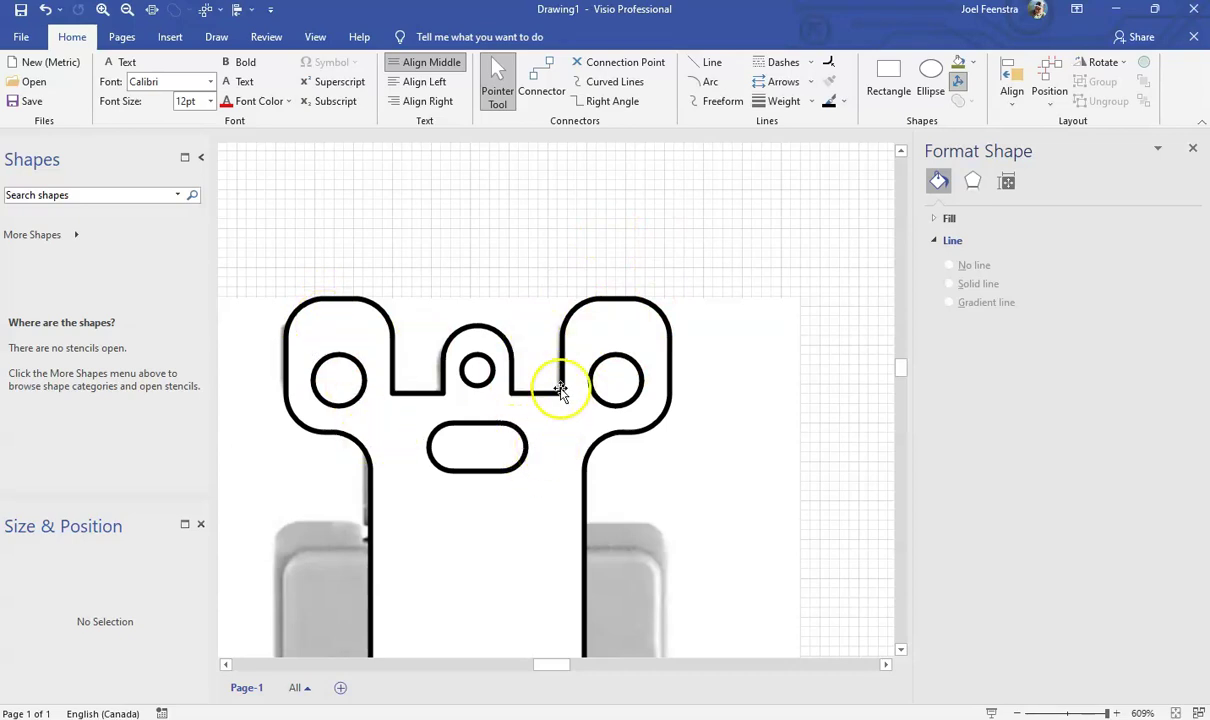
# Fragment the bracket outline with the grouped circles and slot.
pyautogui.click(618, 318)
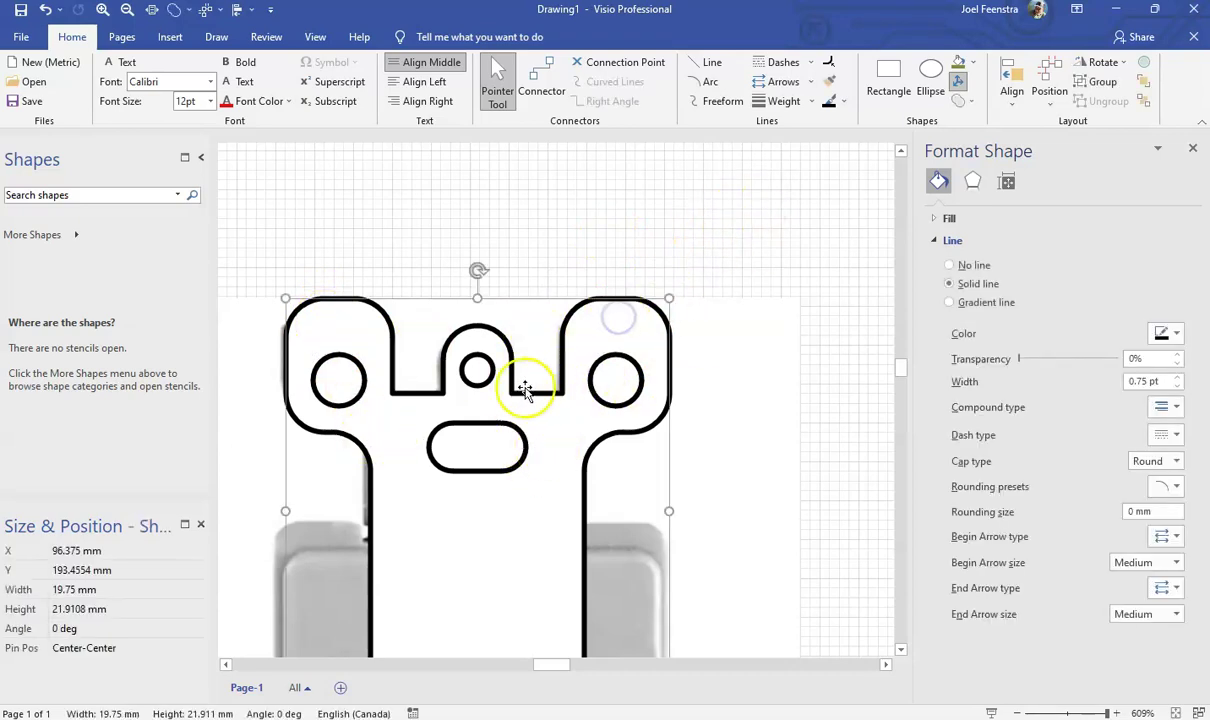
pyautogui.click(481, 377)
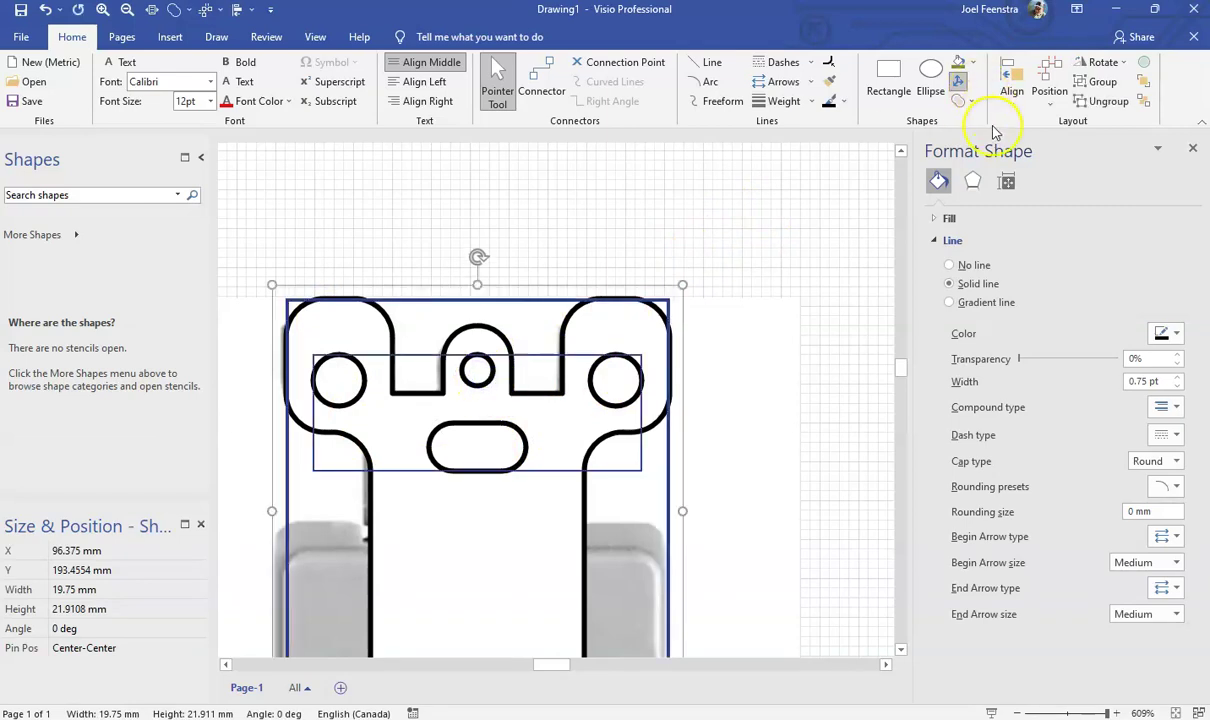
pyautogui.click(970, 108)
pyautogui.click(1040, 162)
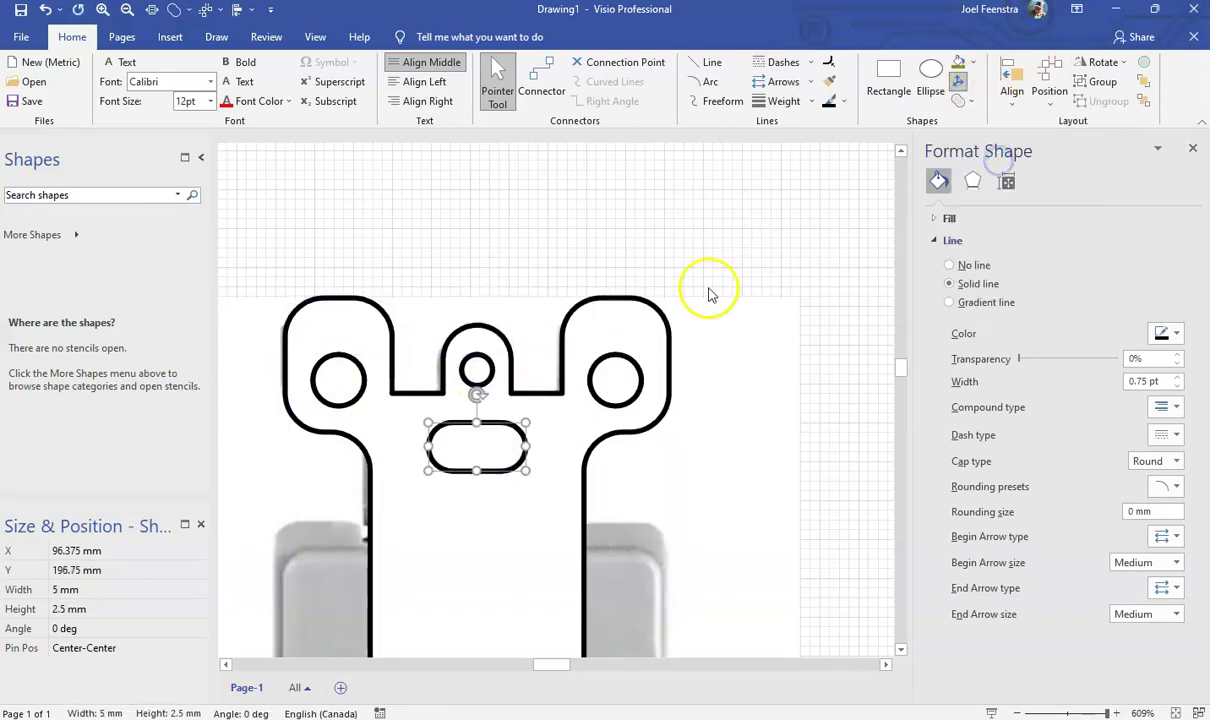
pyautogui.click(633, 220)
# Delete the fragmented pieces inside the slot and the three circles so the bracket has open holes.
pyautogui.click(457, 458)
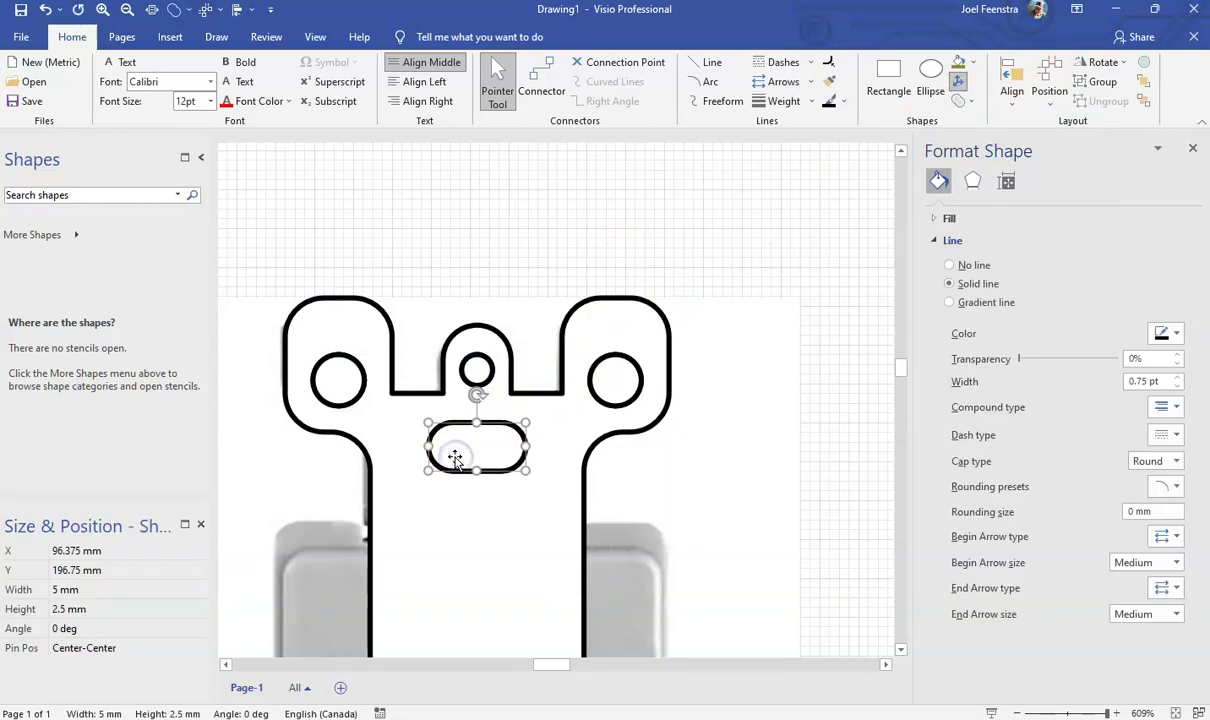
pyautogui.press('Delete')
pyautogui.click(653, 381)
pyautogui.click(477, 369)
pyautogui.click(338, 386)
pyautogui.click(475, 476)
# Fill the bracket shape with light grey.
pyautogui.click(427, 555)
pyautogui.click(1058, 92)
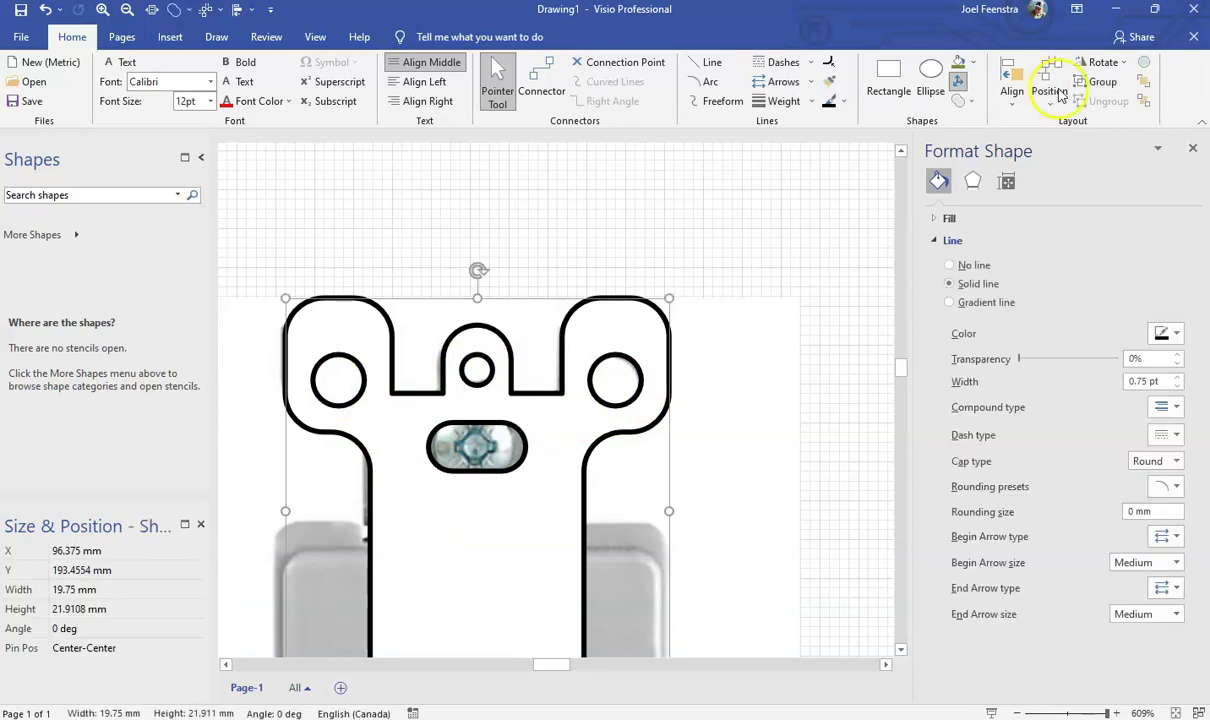
pyautogui.click(975, 67)
pyautogui.click(959, 152)
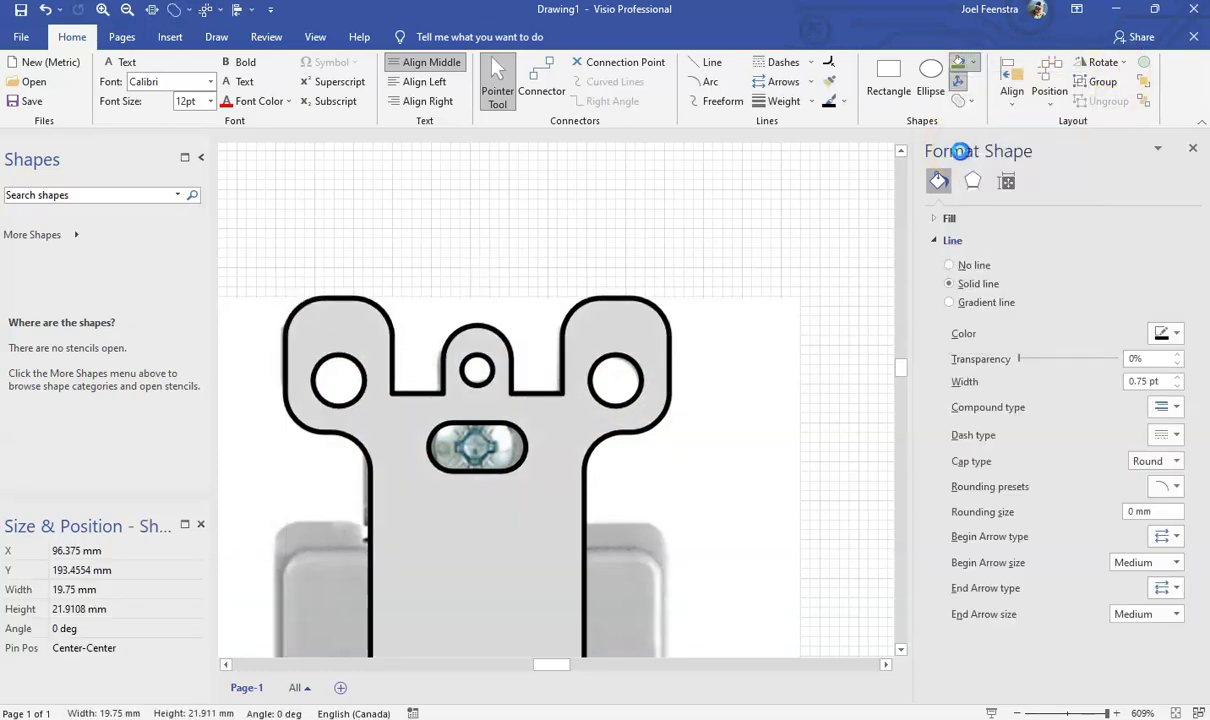
pyautogui.click(724, 211)
# Move the finished bracket off the picture into the empty area, duplicate it and rotate the copy to 180 deg.
pyautogui.scroll(-5, 673, 433)
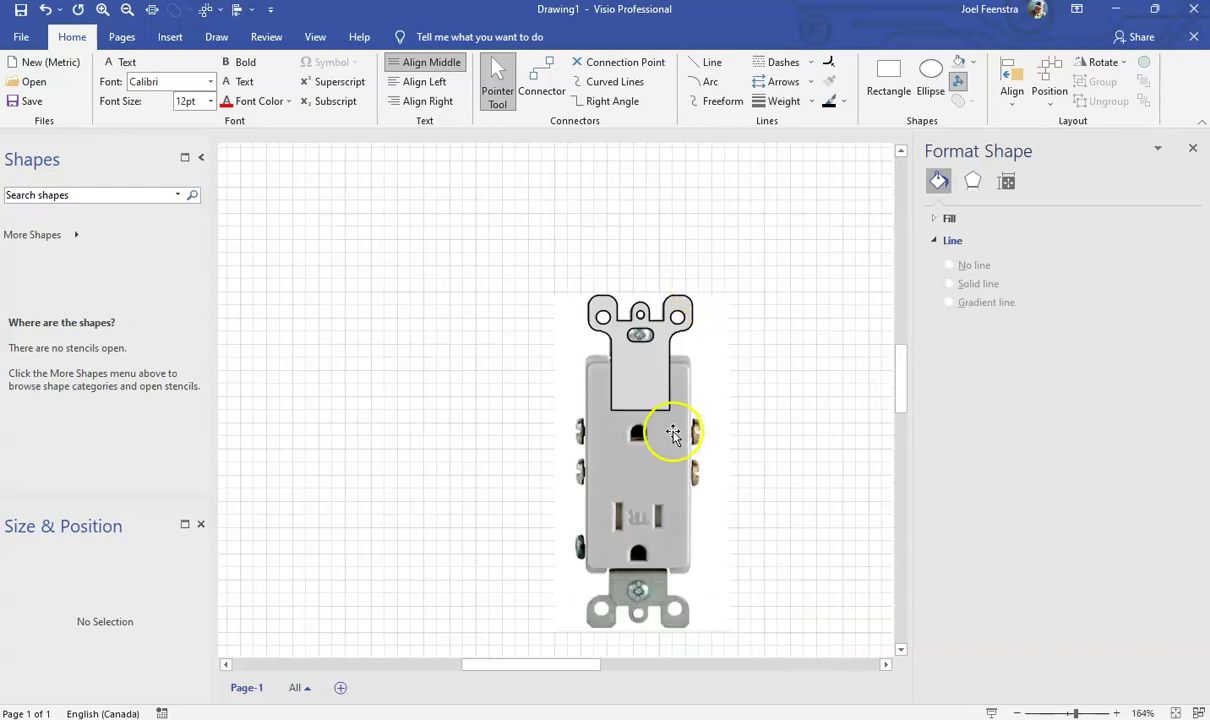
pyautogui.moveTo(660, 385); pyautogui.dragTo(437, 376)
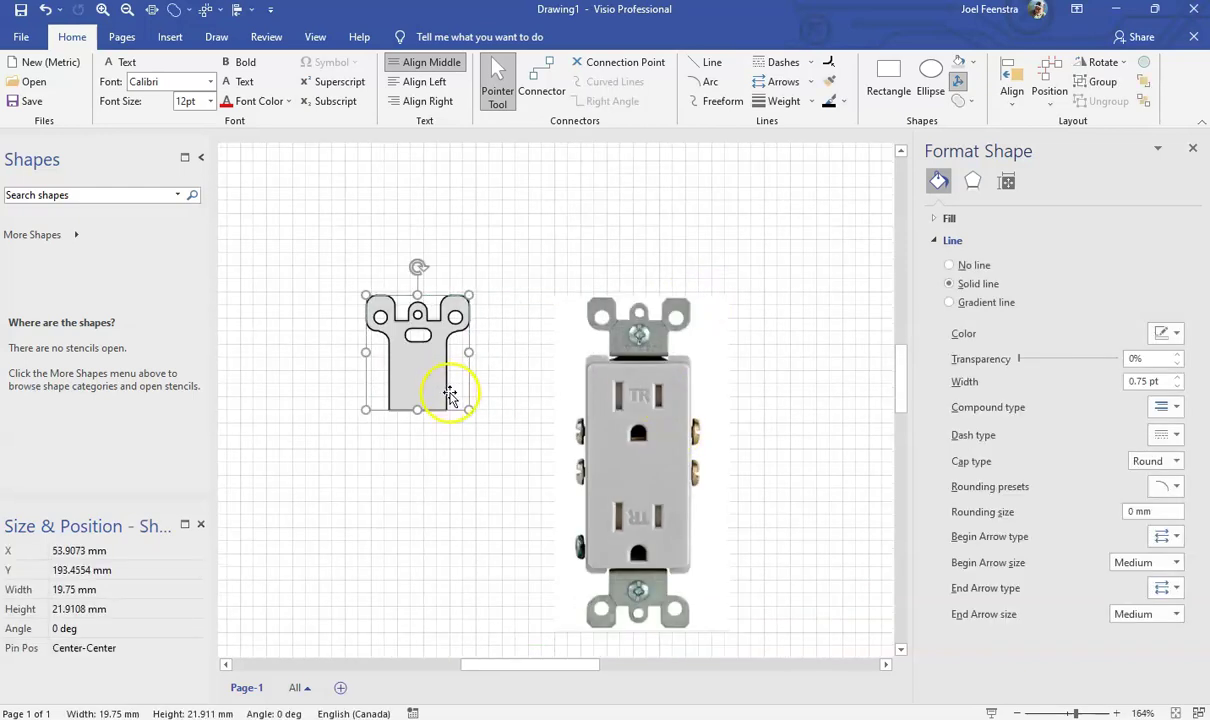
pyautogui.hotkey('ctrl', 'd')
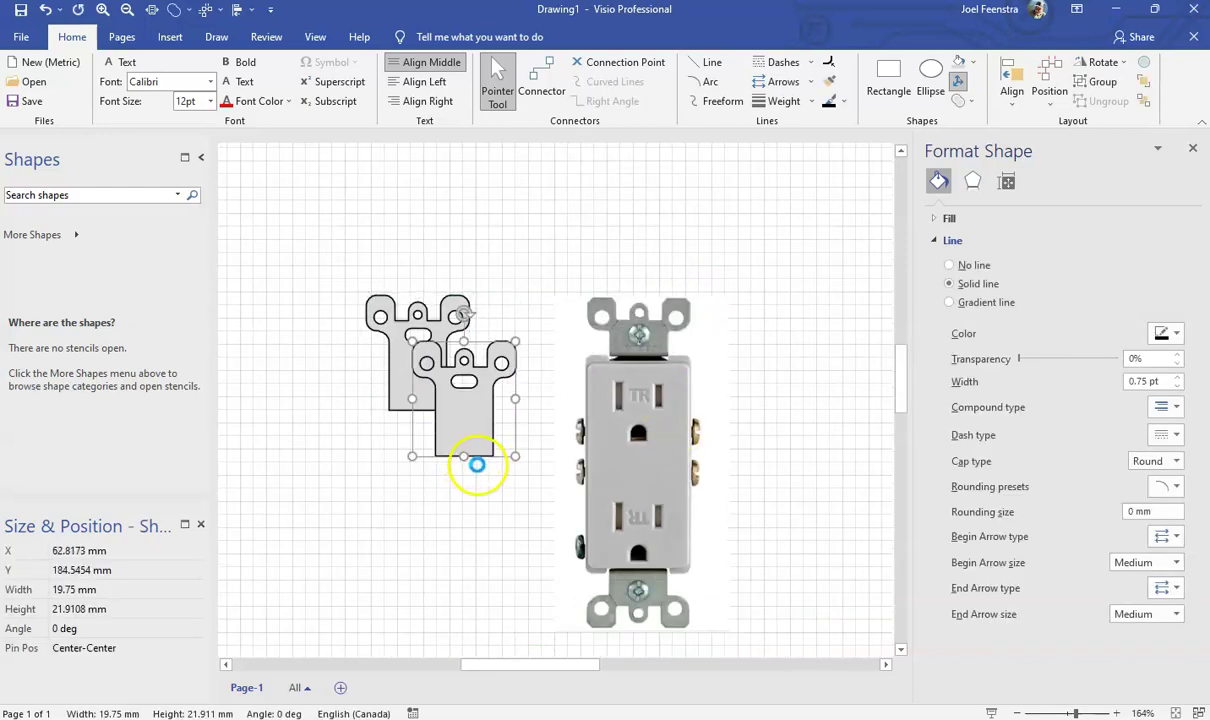
pyautogui.moveTo(465, 316); pyautogui.dragTo(462, 484)
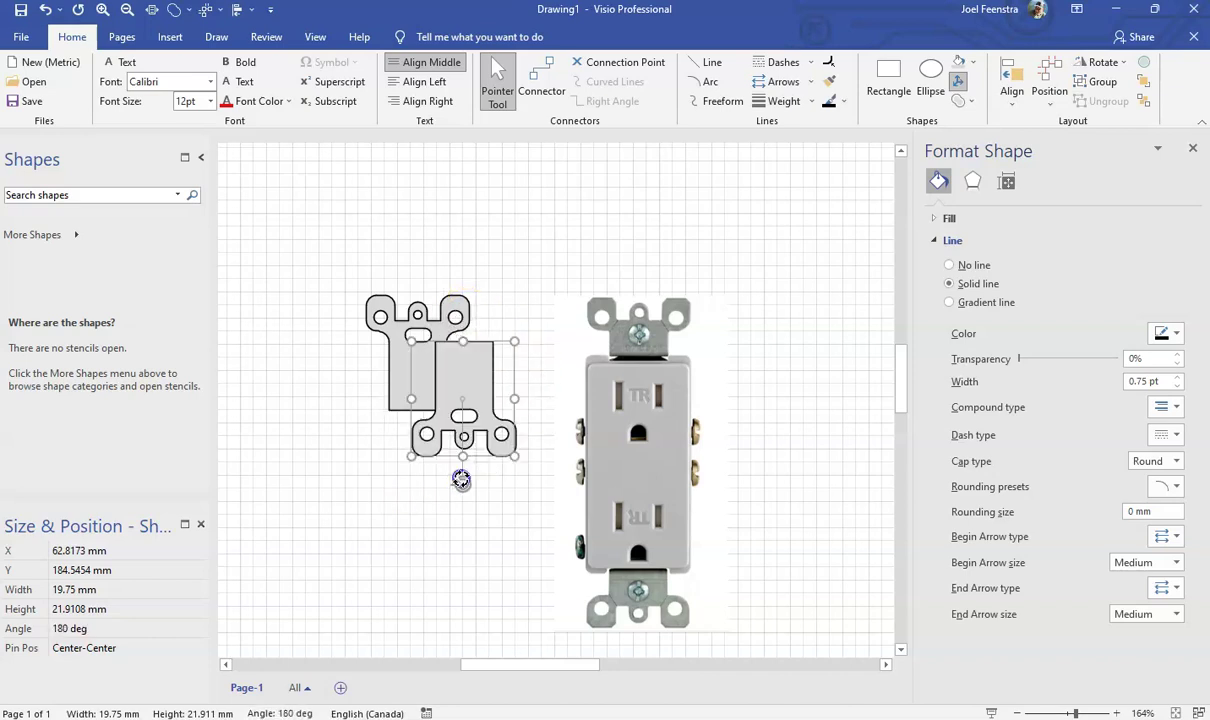
pyautogui.click(65, 628)
pyautogui.click(305, 618)
# Place the upright bracket over the receptacle's top bracket and fit the rotated copy precisely over the bottom bracket.
pyautogui.moveTo(400, 386); pyautogui.dragTo(628, 375)
pyautogui.moveTo(447, 367); pyautogui.dragTo(618, 533)
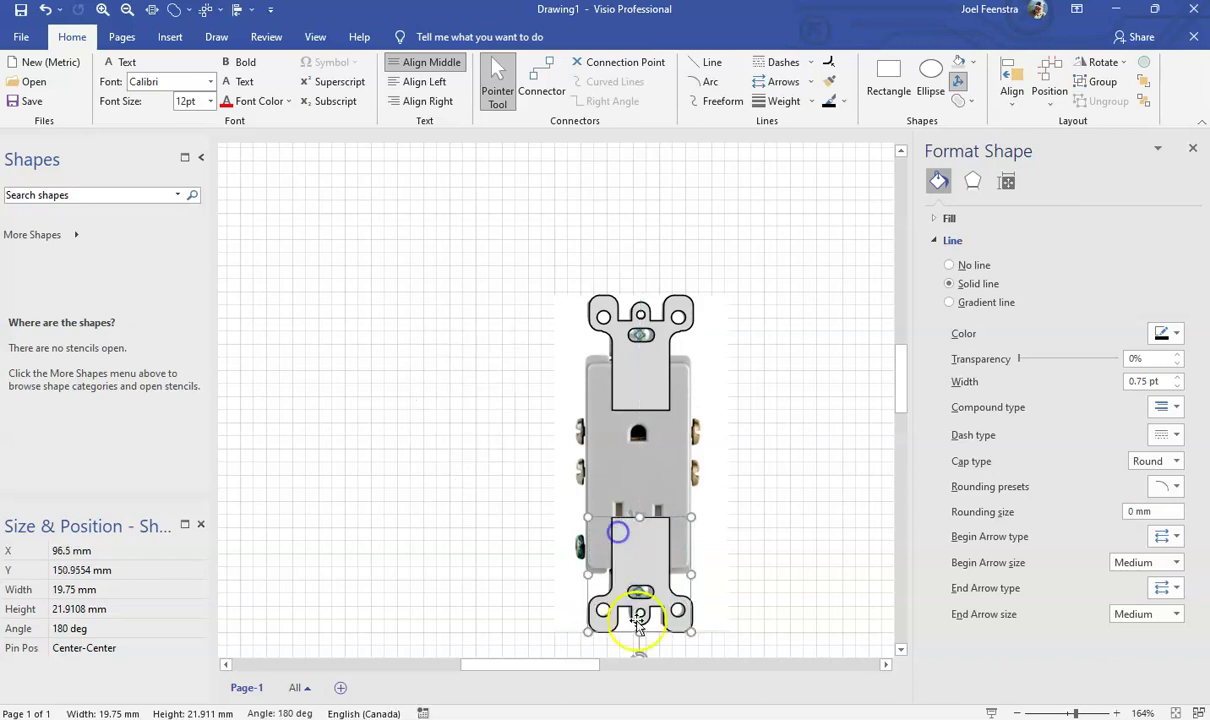
pyautogui.scroll(4, 668, 652)
pyautogui.press('Left')
pyautogui.press('Left')
pyautogui.press('Left')
pyautogui.press('Left')
pyautogui.press('Up')
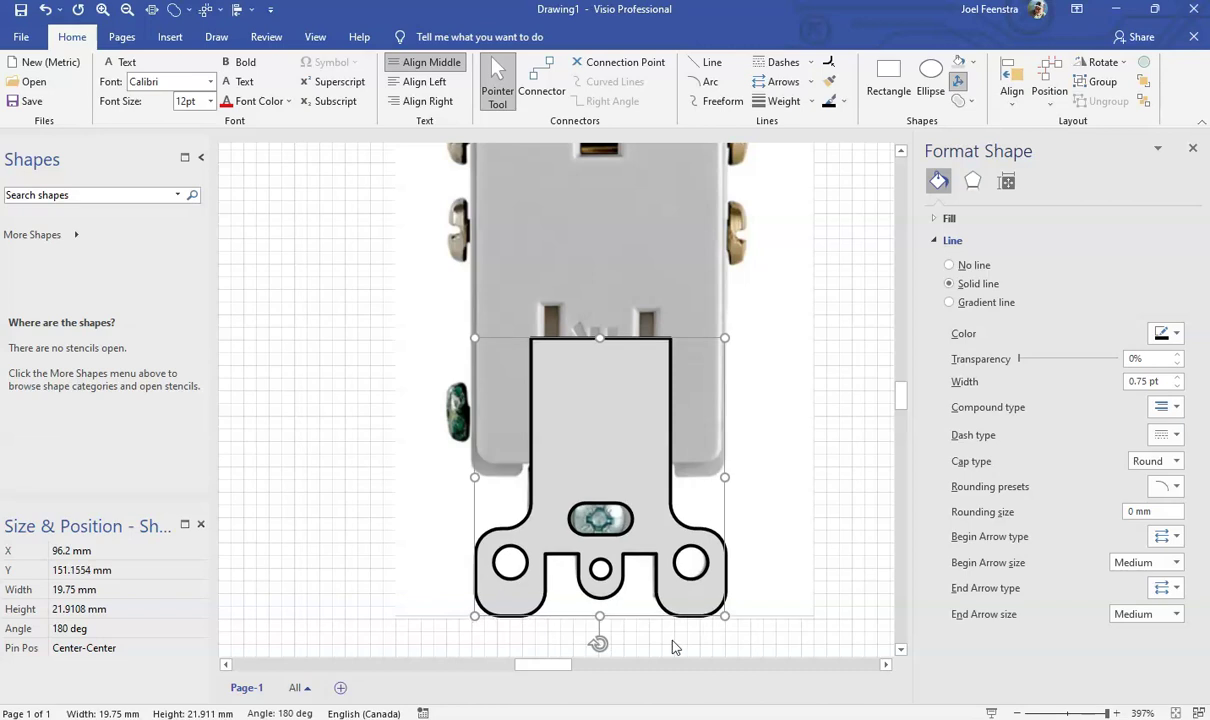
pyautogui.scroll(-5, 593, 435)
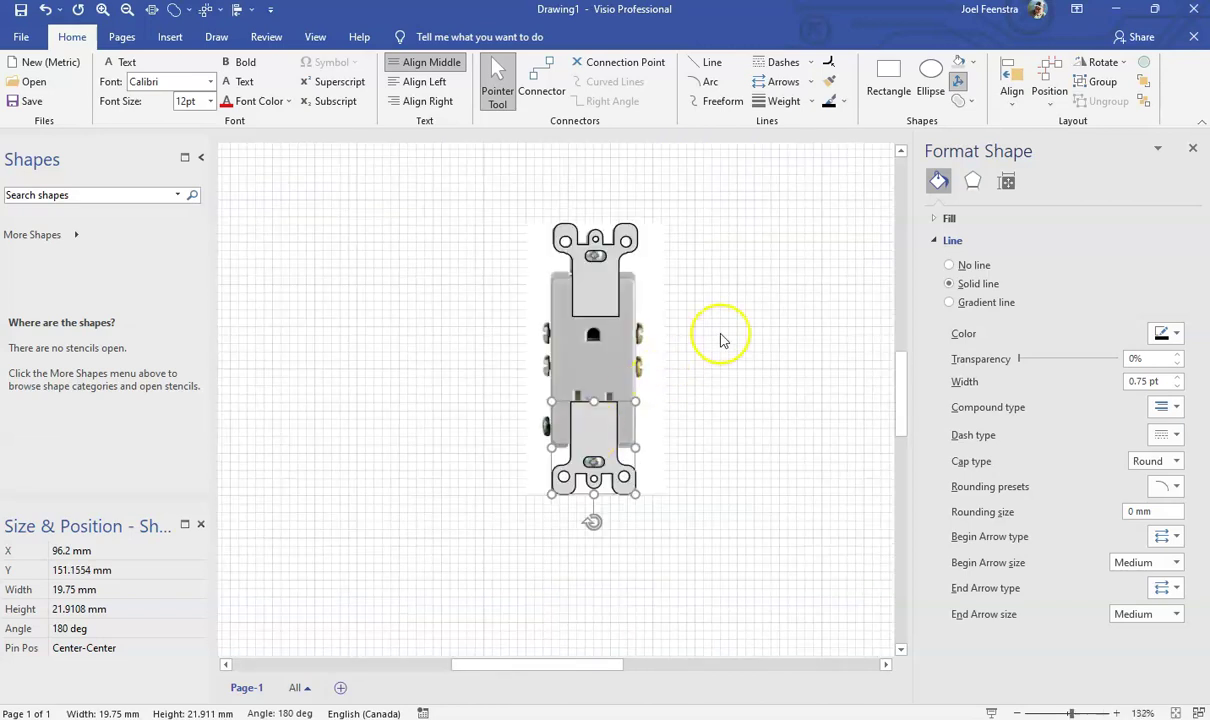
pyautogui.click(723, 339)
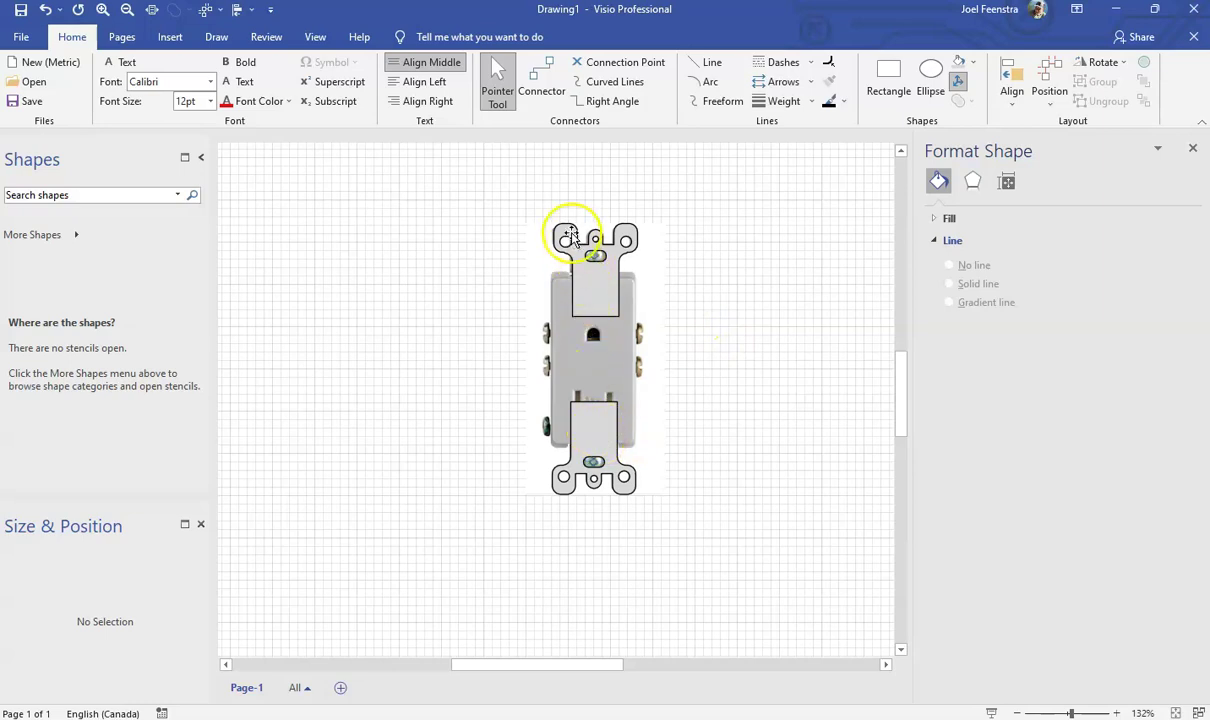
pyautogui.click(888, 78)
pyautogui.scroll(4, 688, 300)
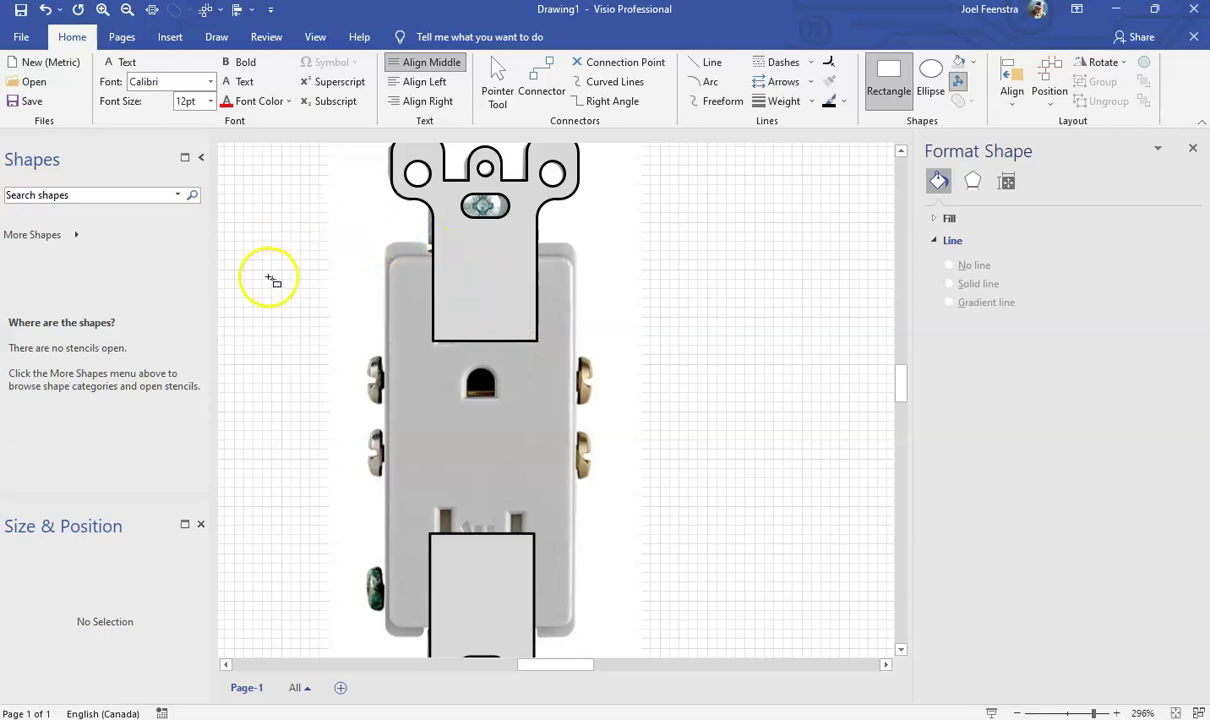
pyautogui.click(497, 80)
pyautogui.click(604, 260)
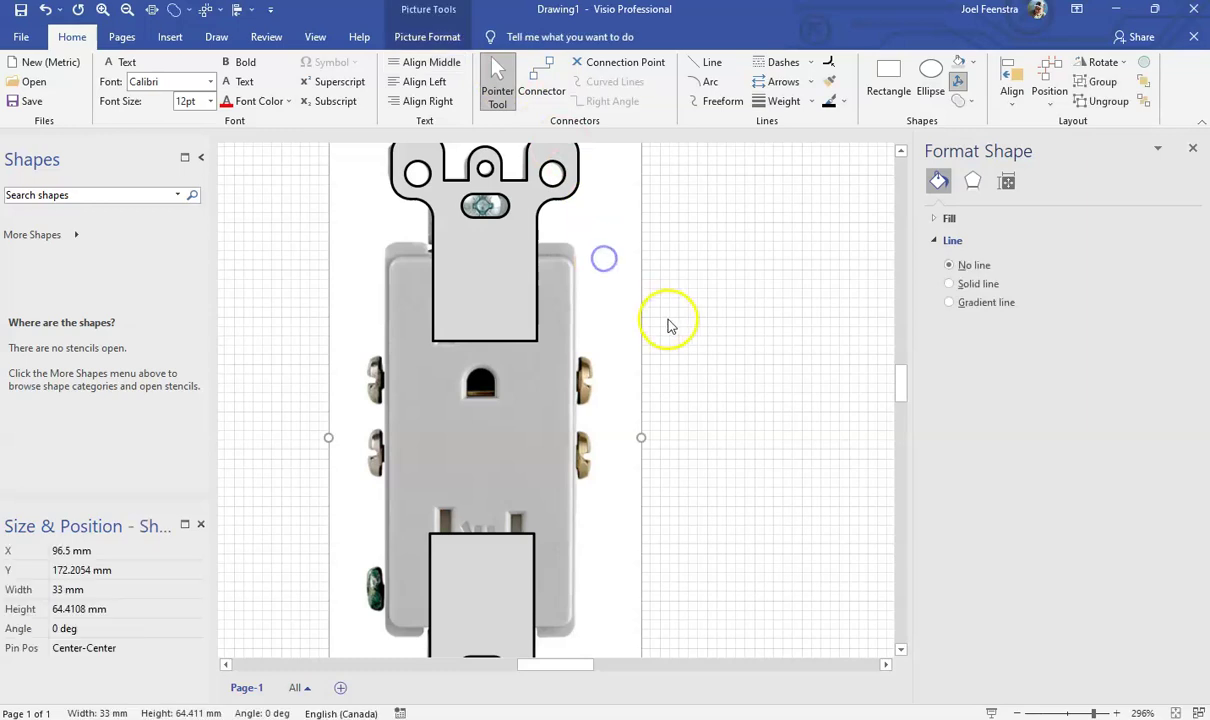
pyautogui.click(878, 62)
pyautogui.moveTo(350, 236); pyautogui.dragTo(767, 384)
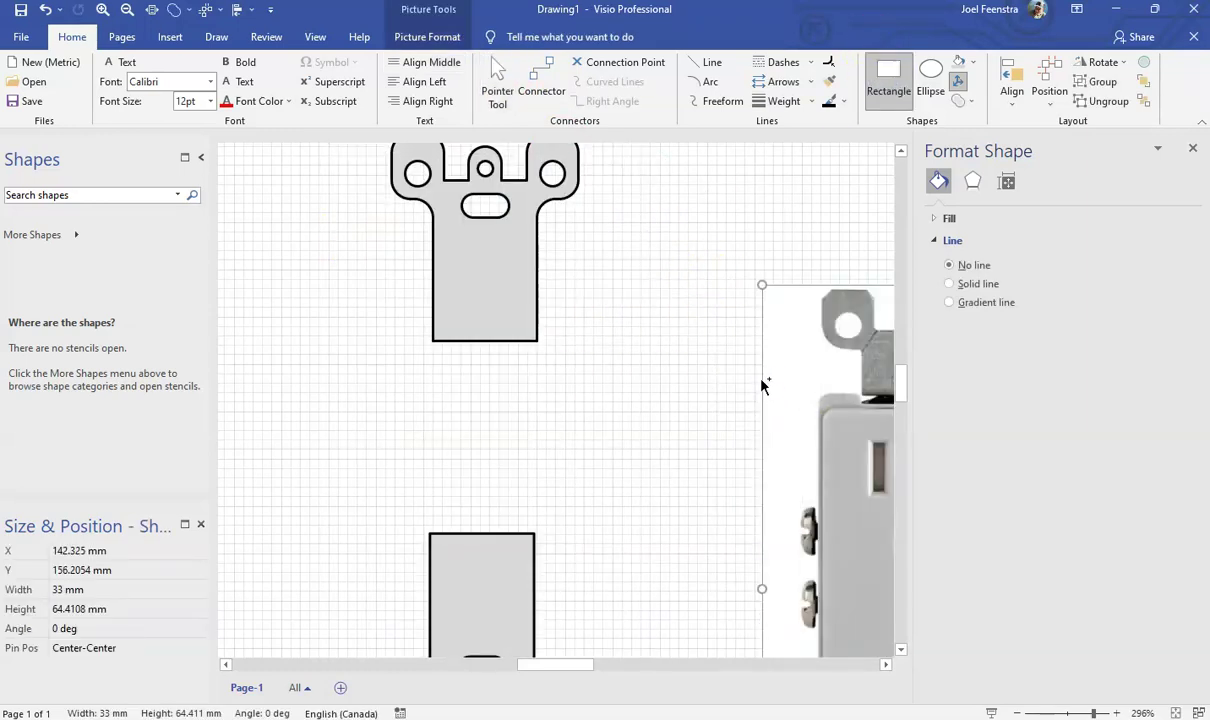
pyautogui.hotkey('ctrl', 'z')
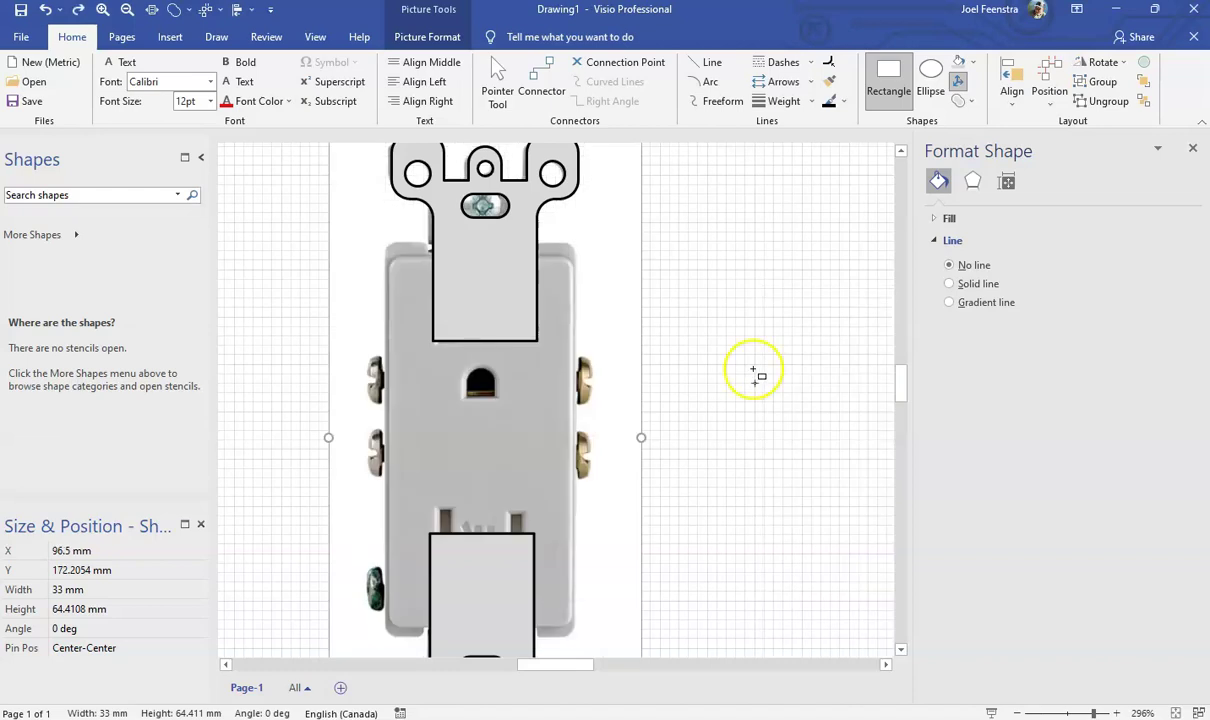
pyautogui.click(781, 234)
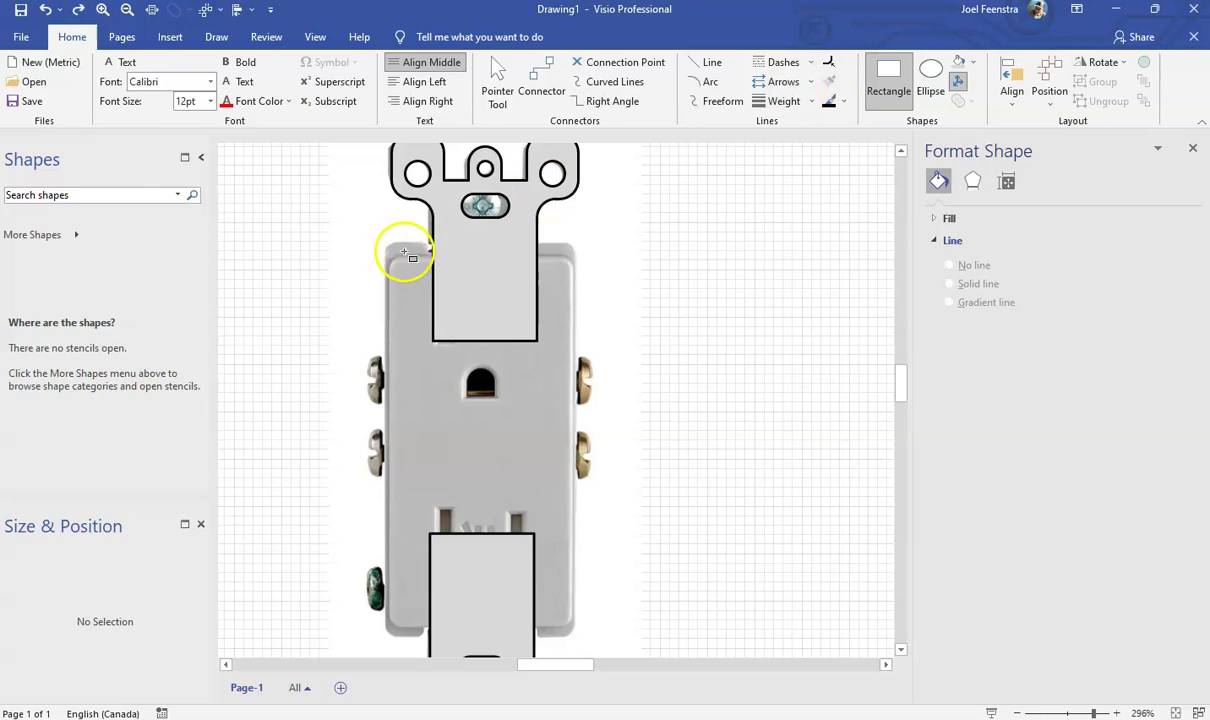
# Draw a rectangle about 19.75 mm by 42 mm over the receptacle body and set its rounding size to 2 mm.
pyautogui.moveTo(378, 241); pyautogui.dragTo(574, 609)
pyautogui.moveTo(377, 411); pyautogui.dragTo(378, 396)
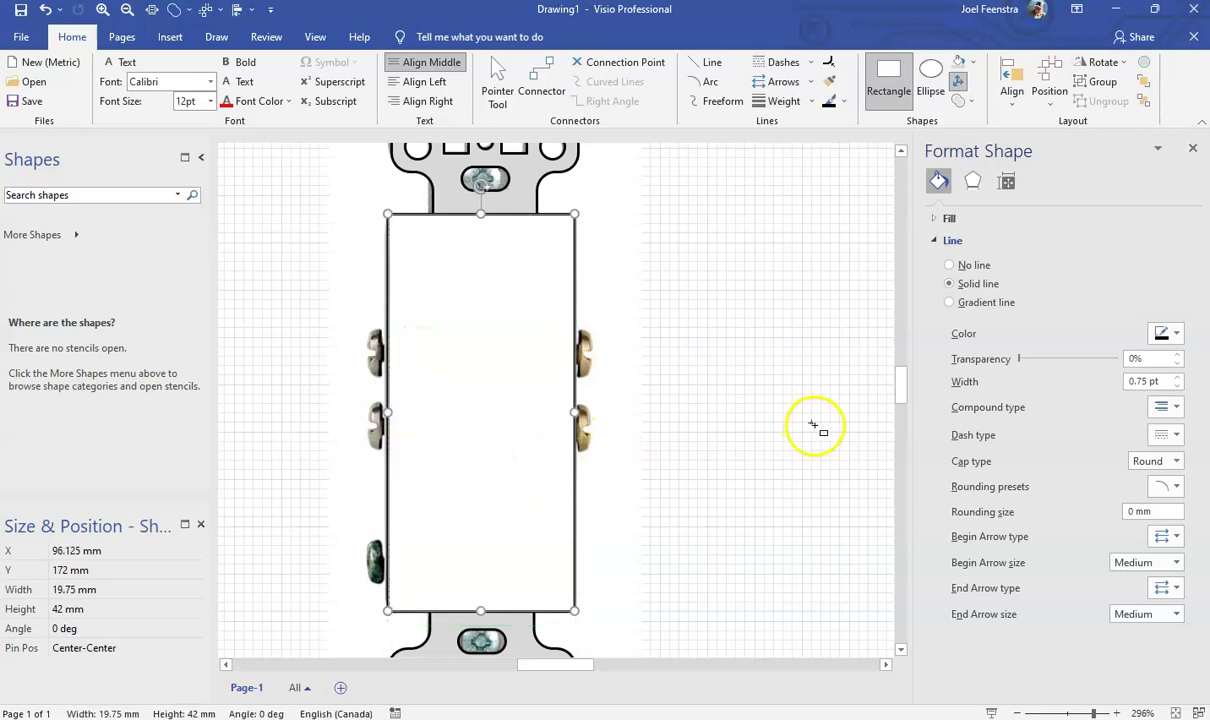
pyautogui.click(1176, 486)
pyautogui.click(1192, 513)
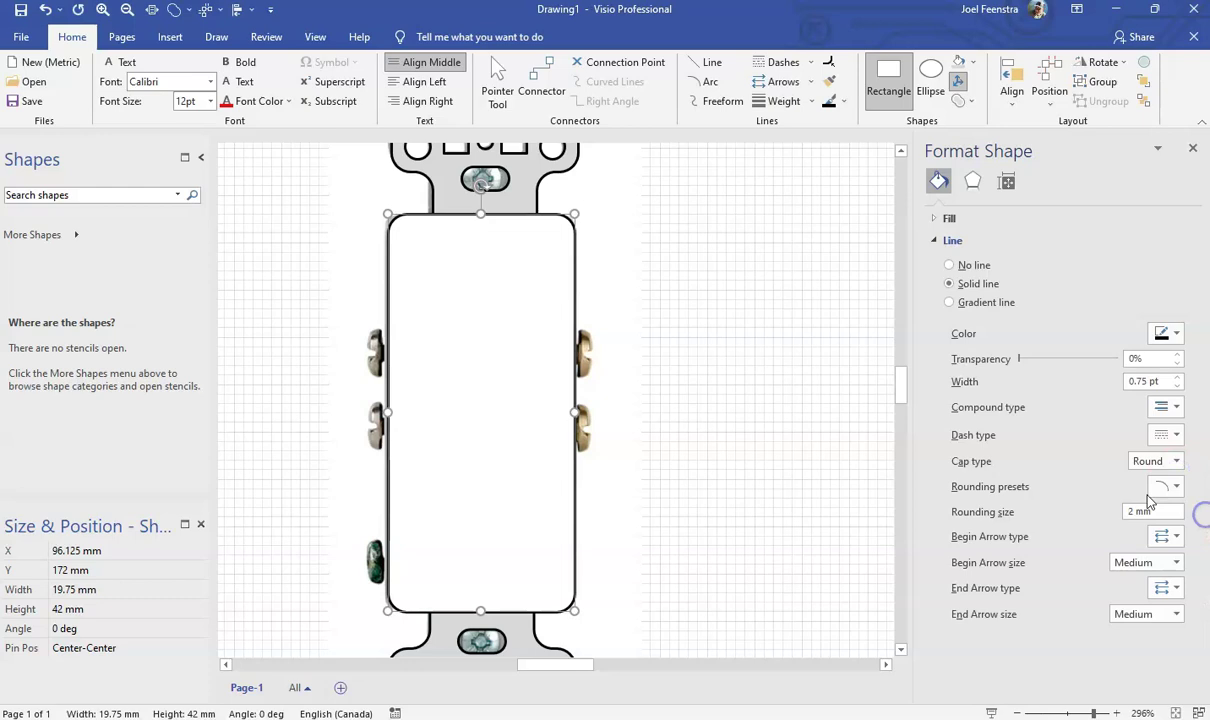
pyautogui.click(776, 350)
# Align the body rectangle and the bottom bracket to the horizontal centre of the top bracket.
pyautogui.scroll(-2, 778, 351)
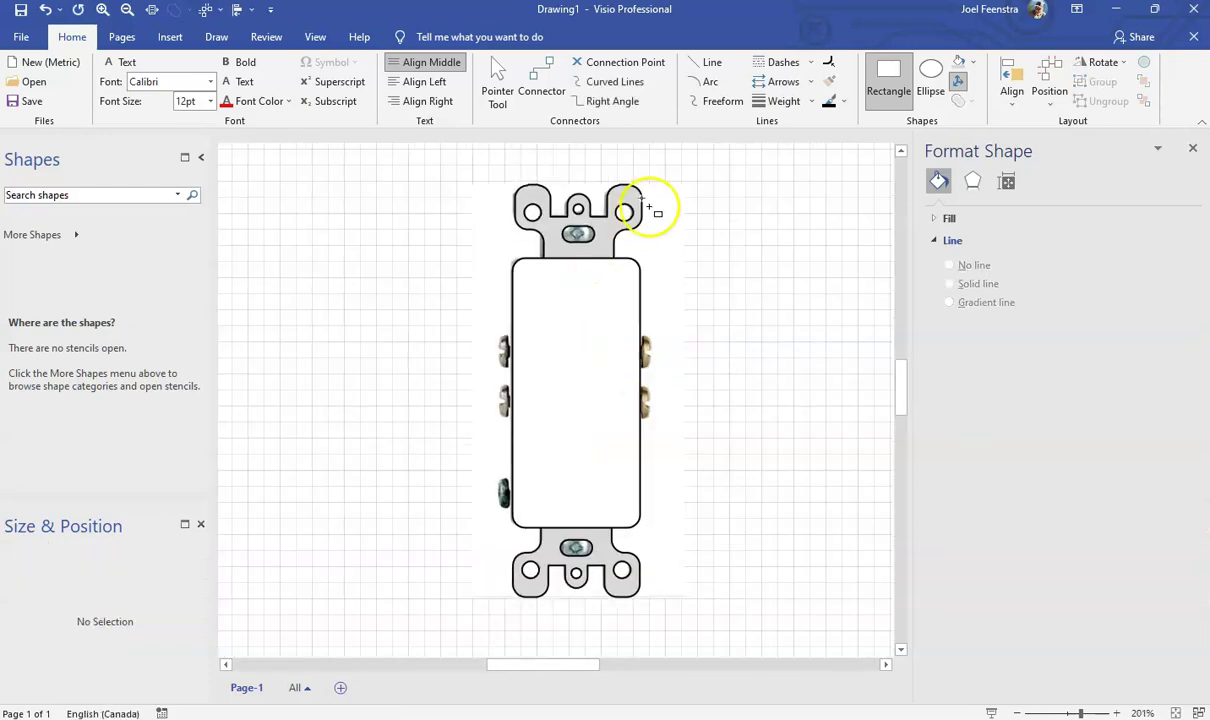
pyautogui.click(497, 78)
pyautogui.click(600, 351)
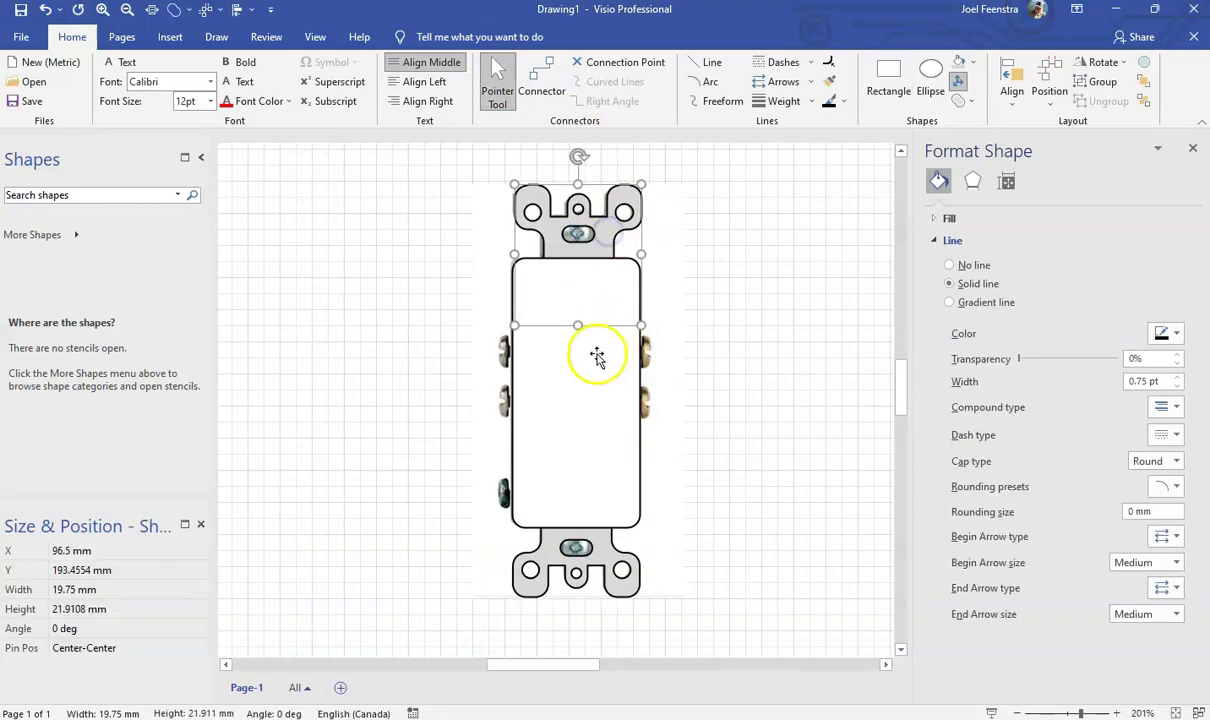
pyautogui.click(605, 578)
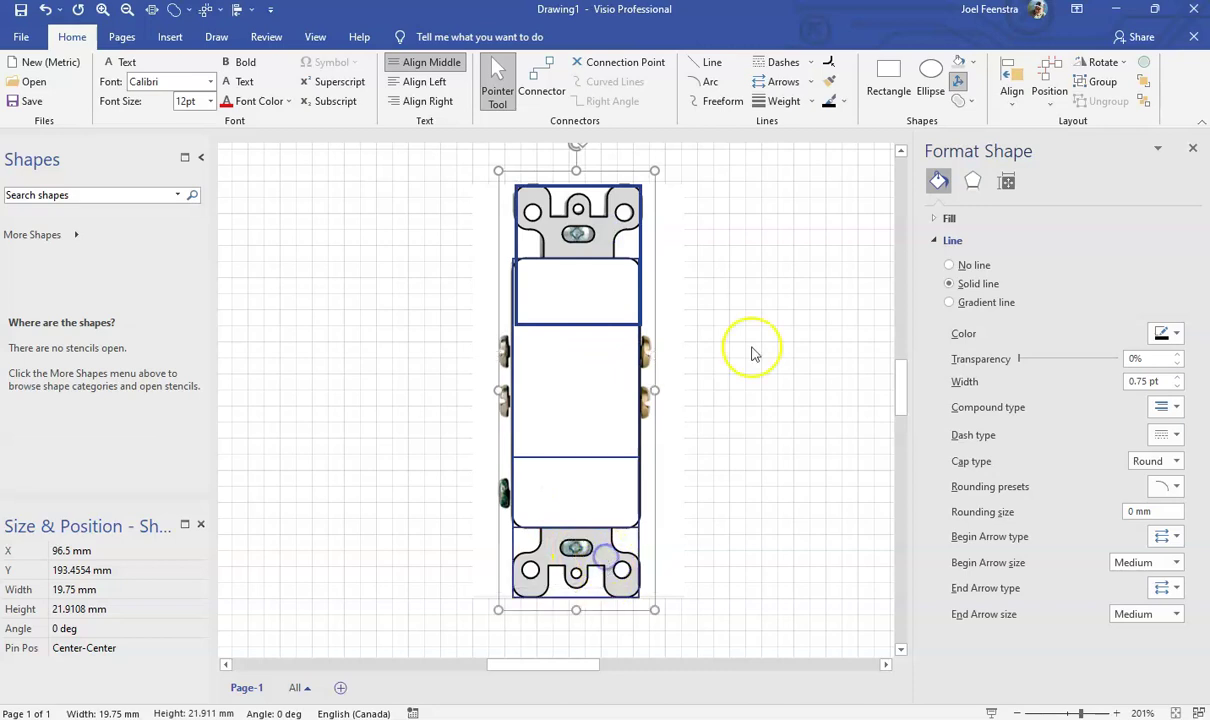
pyautogui.click(1012, 80)
pyautogui.click(1049, 183)
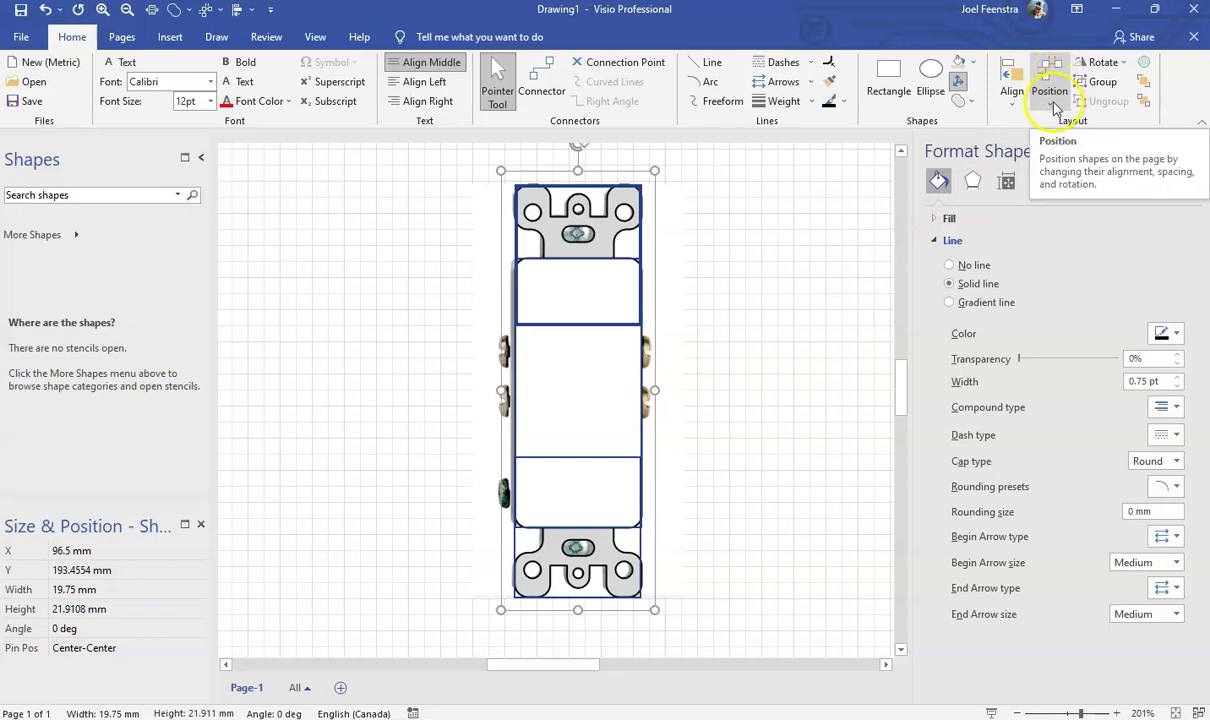
# Distribute the two brackets and the body vertically and group them.
pyautogui.click(1052, 100)
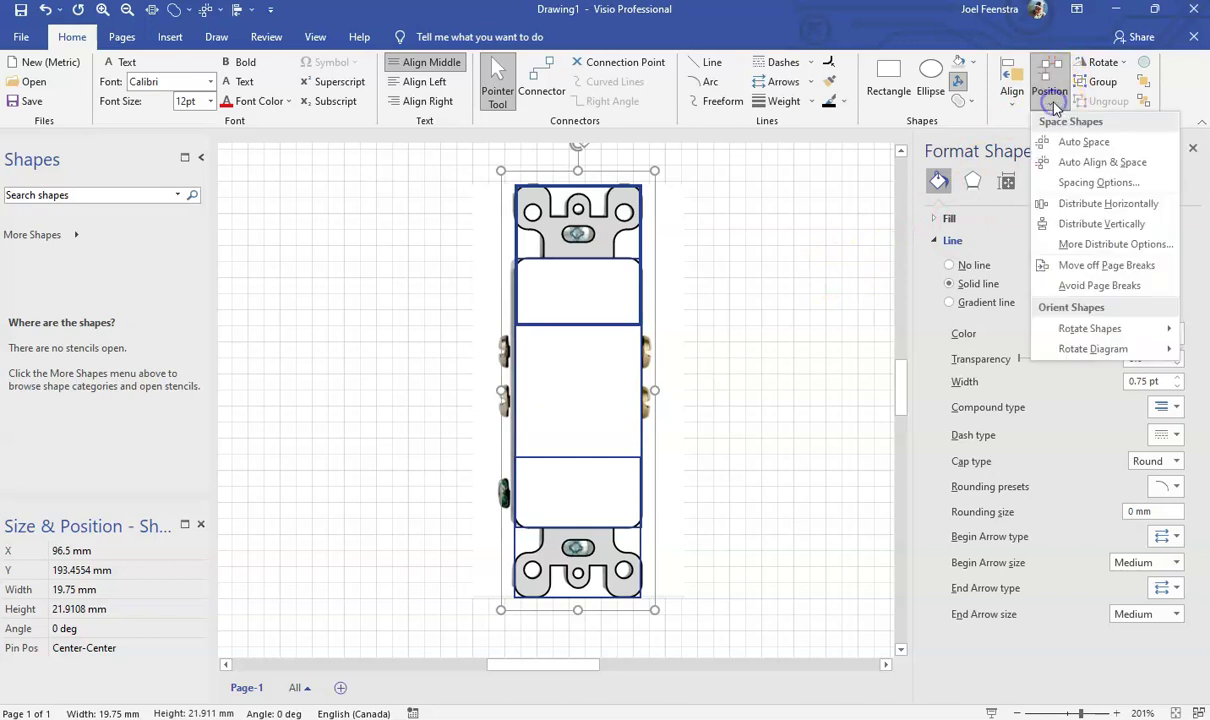
pyautogui.click(1120, 226)
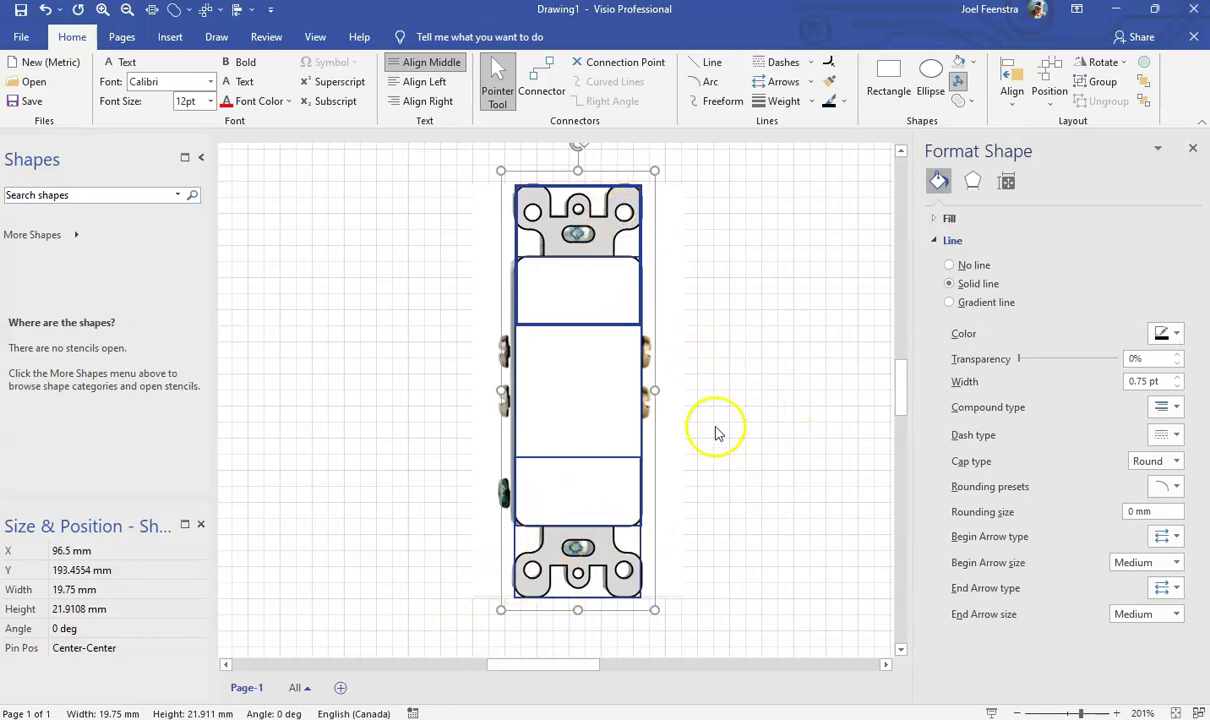
pyautogui.click(1110, 82)
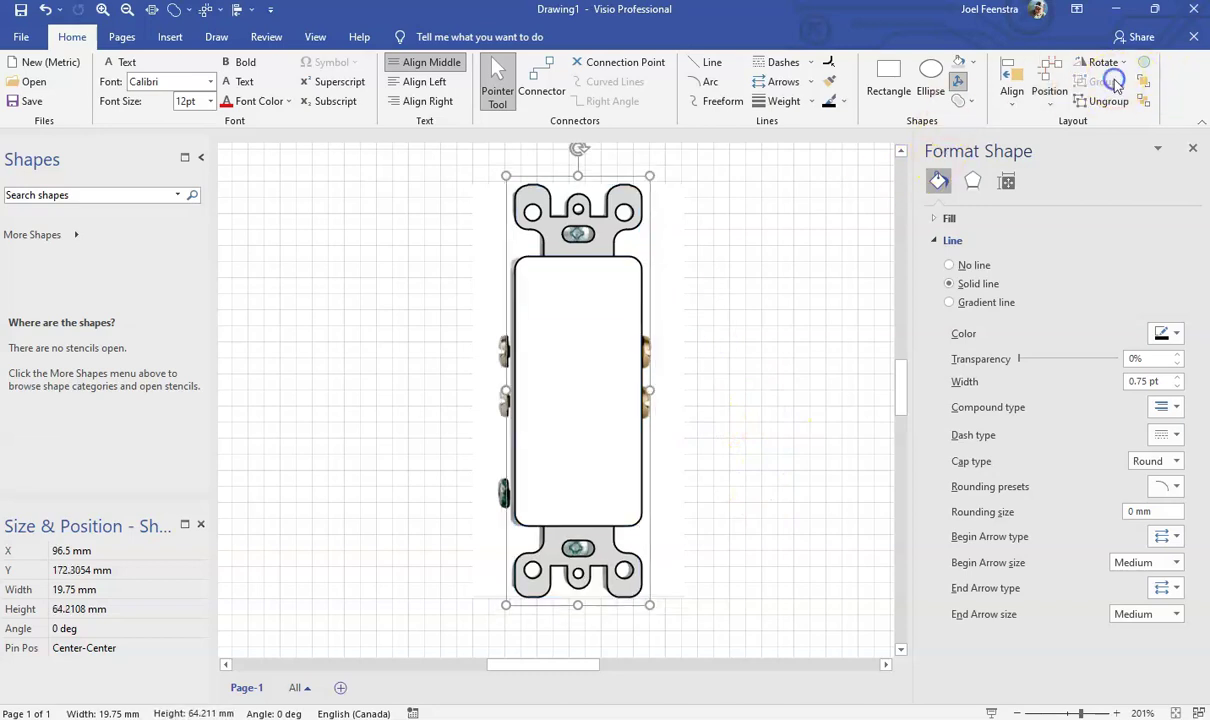
# Compare the grouped receptacle beside the picture, return it over the picture and send it to the back.
pyautogui.click(730, 395)
pyautogui.click(608, 343)
pyautogui.moveTo(605, 332); pyautogui.dragTo(360, 346)
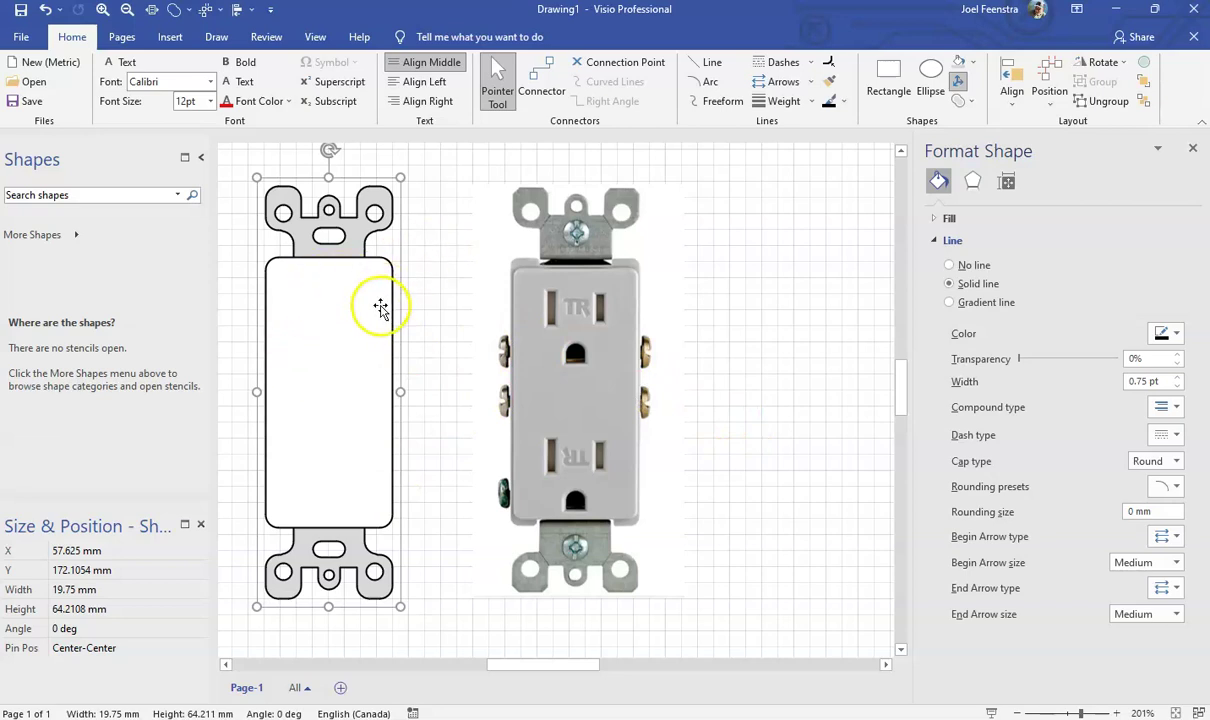
pyautogui.moveTo(354, 312); pyautogui.dragTo(604, 310)
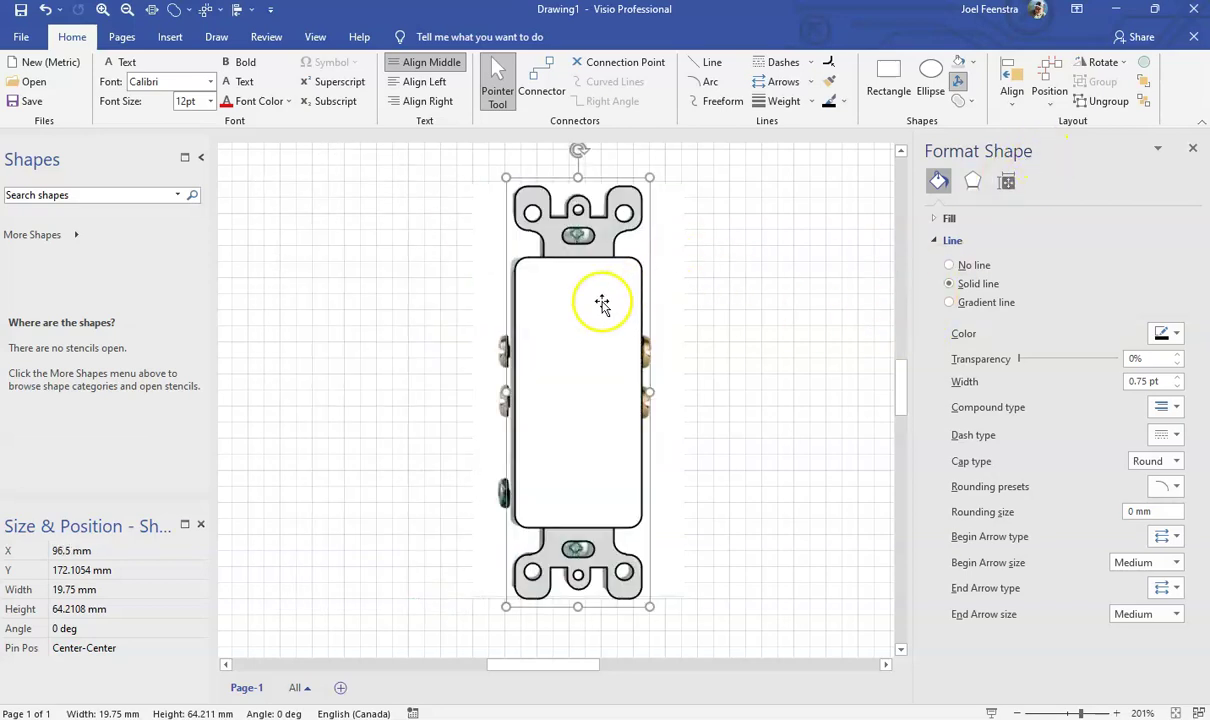
pyautogui.click(1146, 102)
pyautogui.click(757, 337)
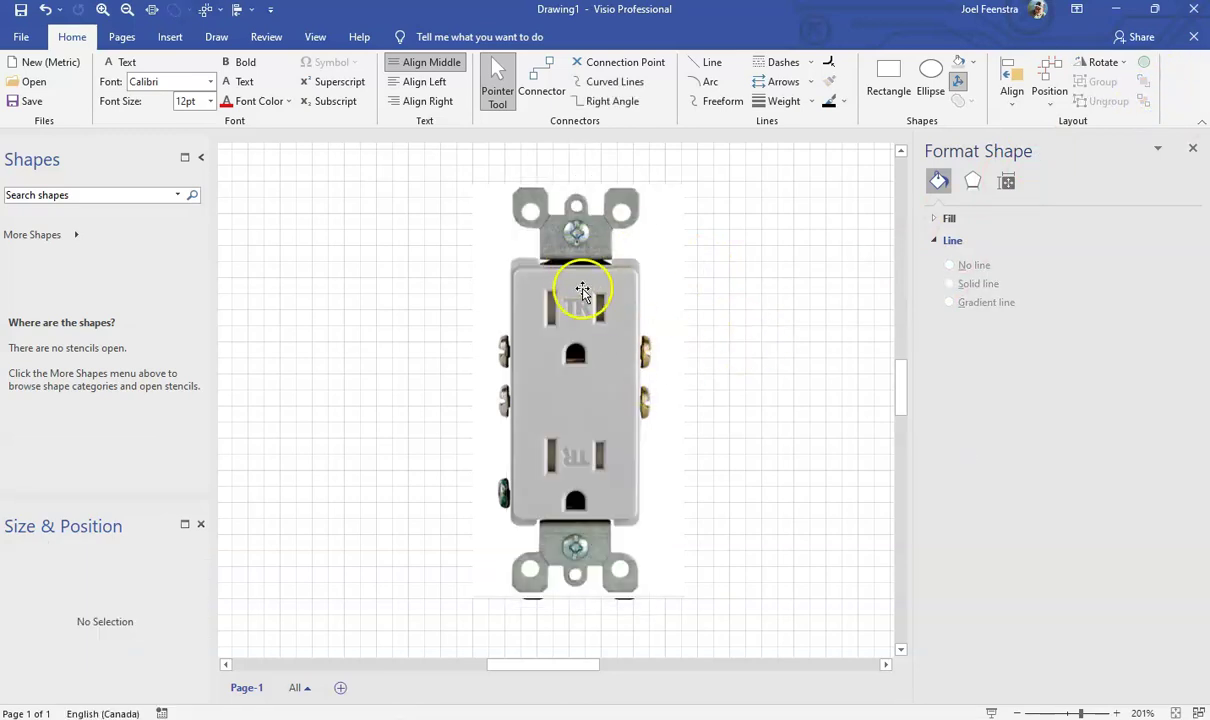
# Draw rectangles over the upper outlet's slots, about 1.3 by 5.3 mm for the left and 2.3 by 4.2 mm for the right.
pyautogui.click(888, 75)
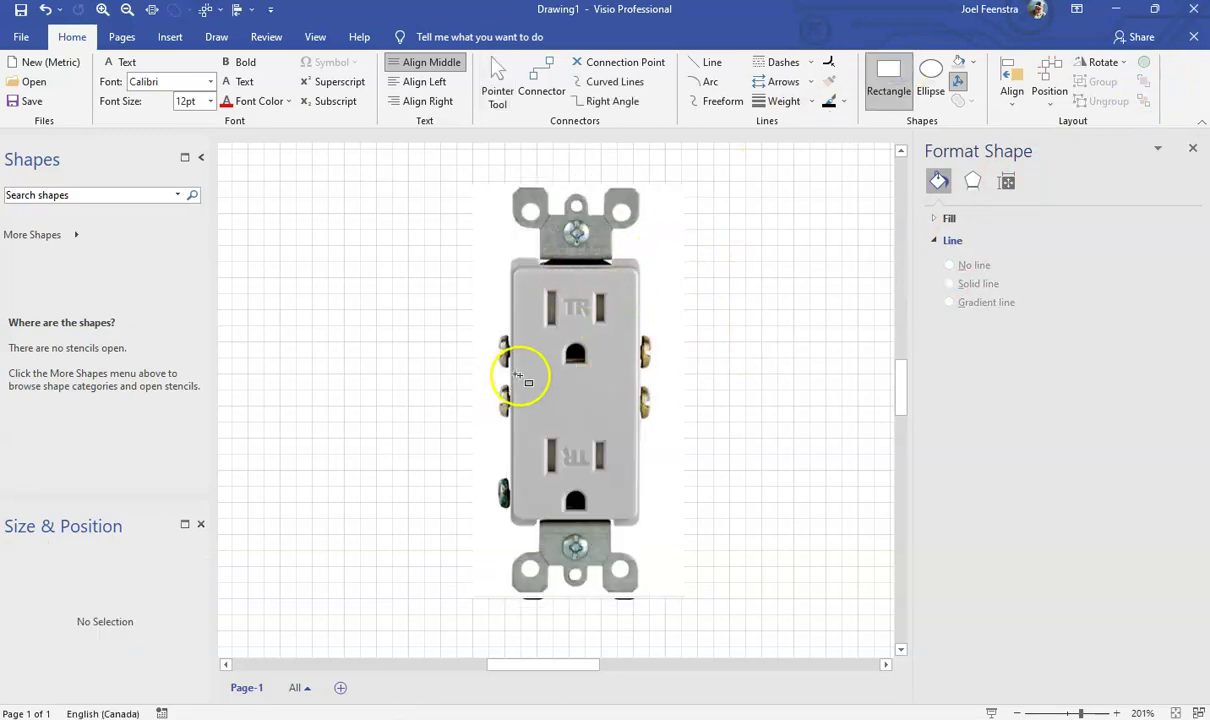
pyautogui.keyDown('ctrl'); pyautogui.scroll(3, 553, 382); pyautogui.keyUp('ctrl')
pyautogui.keyDown('ctrl'); pyautogui.scroll(-3, 807, 430); pyautogui.keyUp('ctrl')
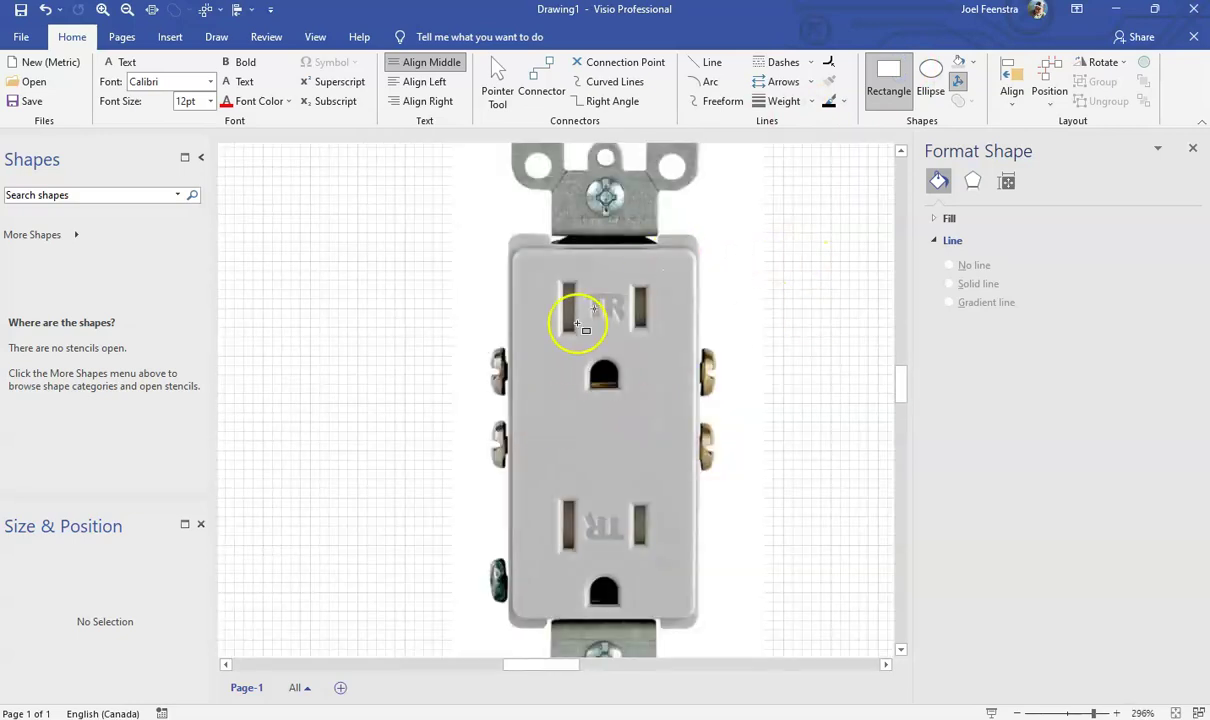
pyautogui.keyDown('ctrl'); pyautogui.scroll(4, 686, 310); pyautogui.keyUp('ctrl')
pyautogui.moveTo(529, 184); pyautogui.dragTo(570, 347)
pyautogui.moveTo(568, 349); pyautogui.dragTo(570, 352)
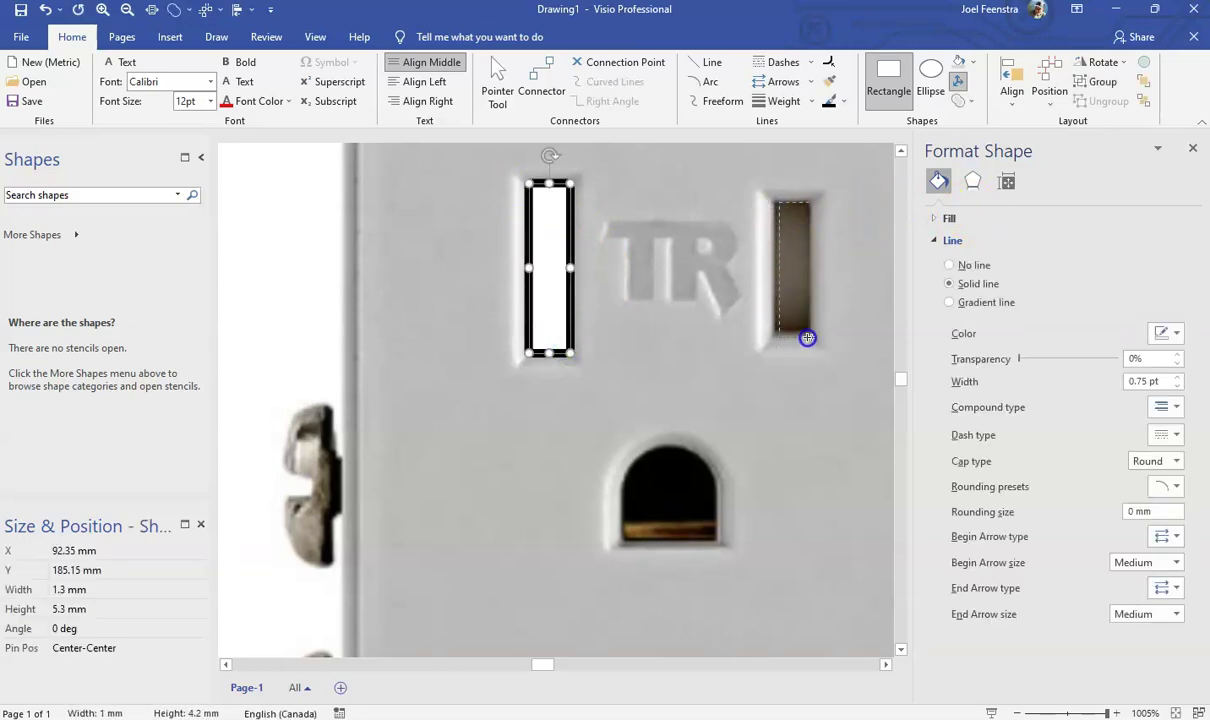
pyautogui.moveTo(807, 337); pyautogui.dragTo(808, 337)
pyautogui.moveTo(765, 270); pyautogui.dragTo(738, 252)
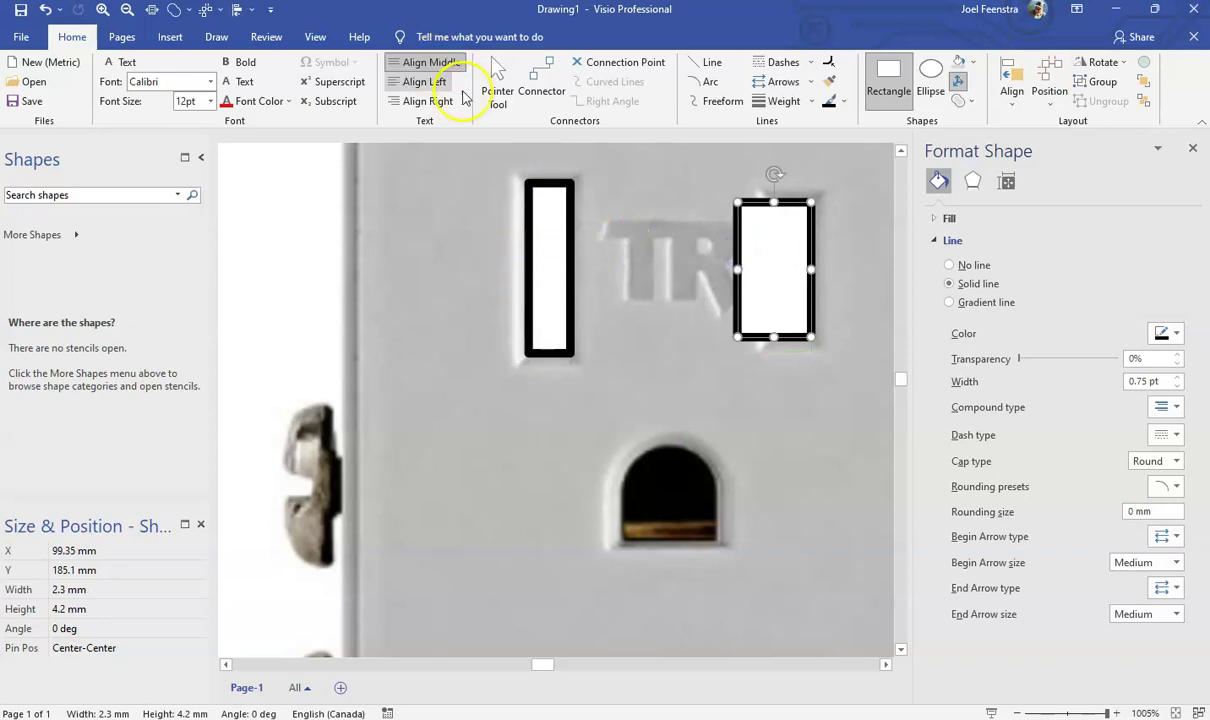
# Set the width of both slot rectangles to 1.3 mm.
pyautogui.click(497, 82)
pyautogui.click(543, 270)
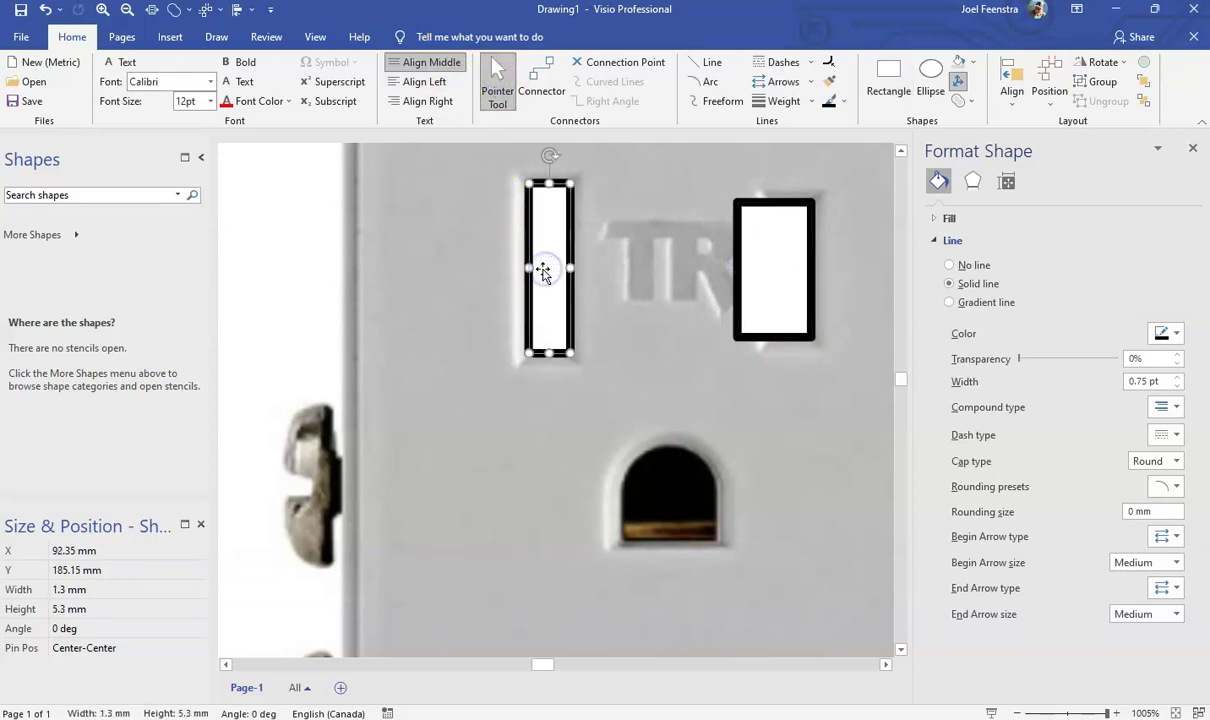
pyautogui.keyDown('shift'); pyautogui.click(785, 282); pyautogui.keyUp('shift')
pyautogui.click(92, 590)
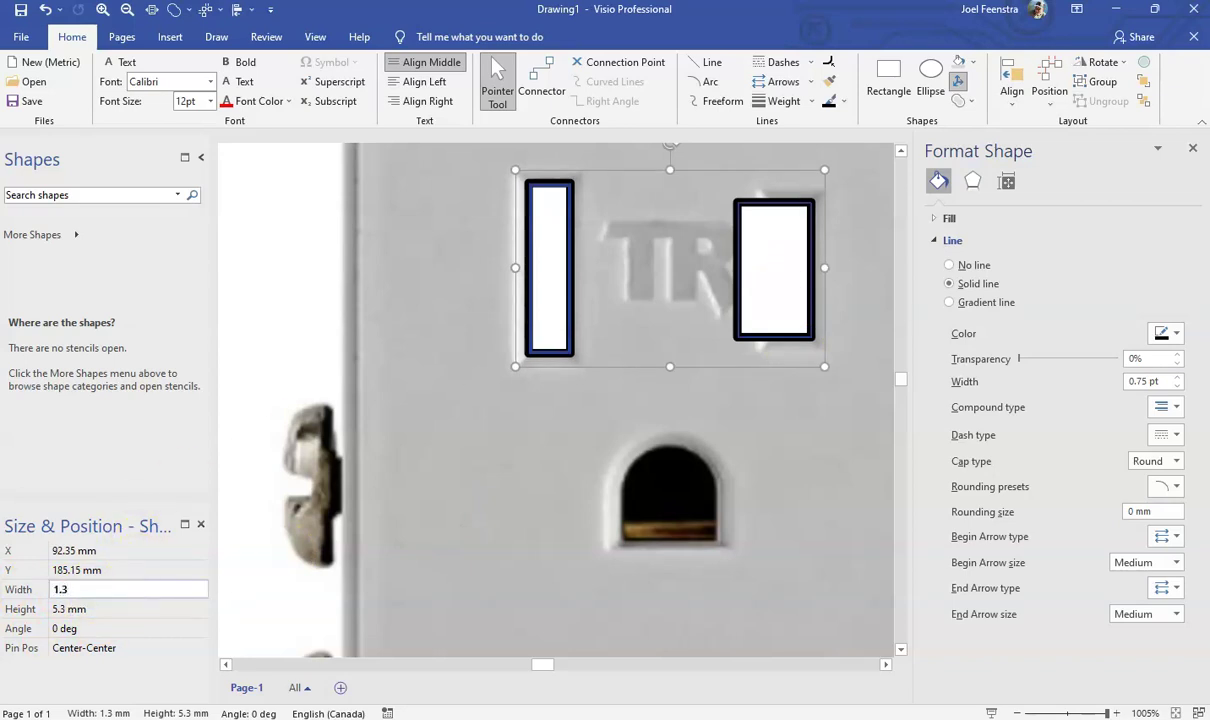
pyautogui.write('1.3')
pyautogui.press('Return')
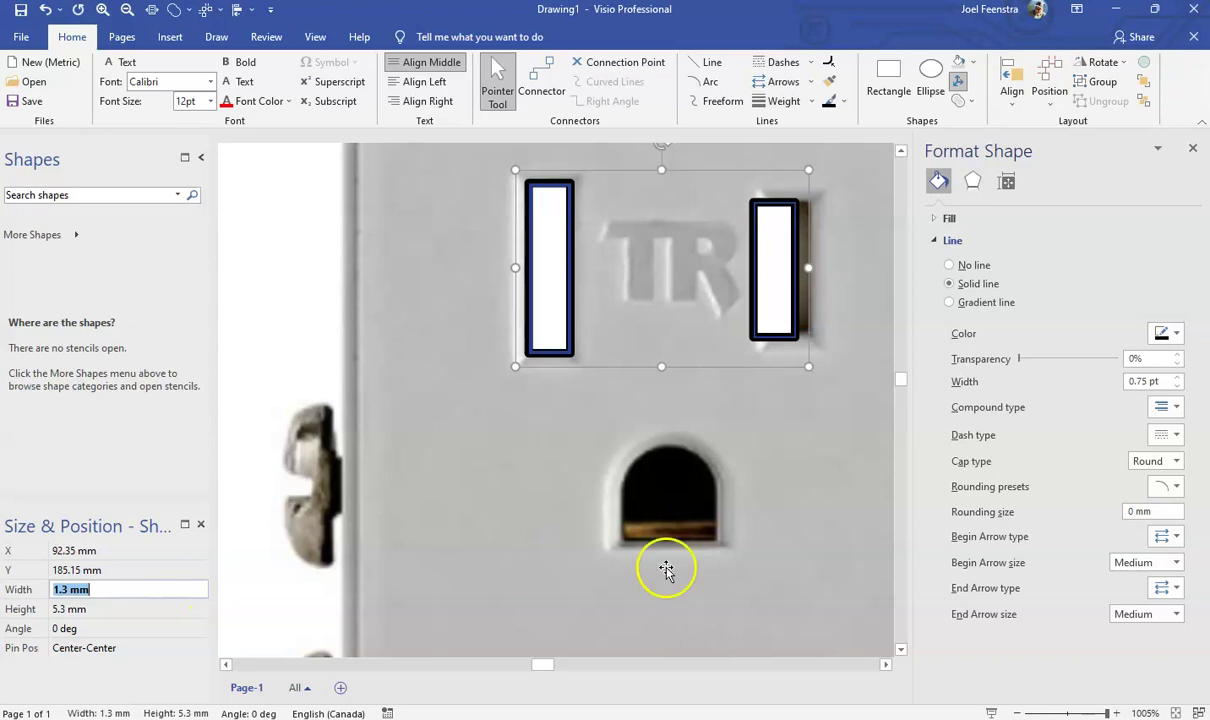
# Nudge the right slot rectangle right to X 99.85 mm so it covers the pictured slot.
pyautogui.click(778, 330)
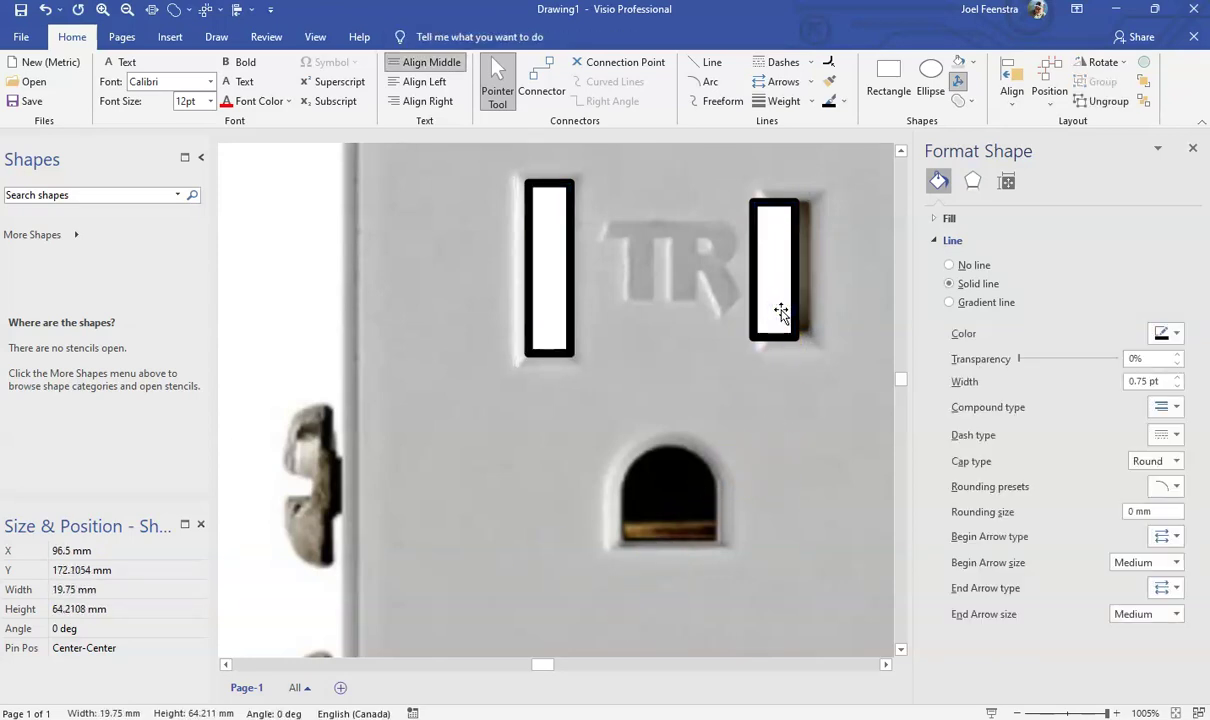
pyautogui.click(789, 226)
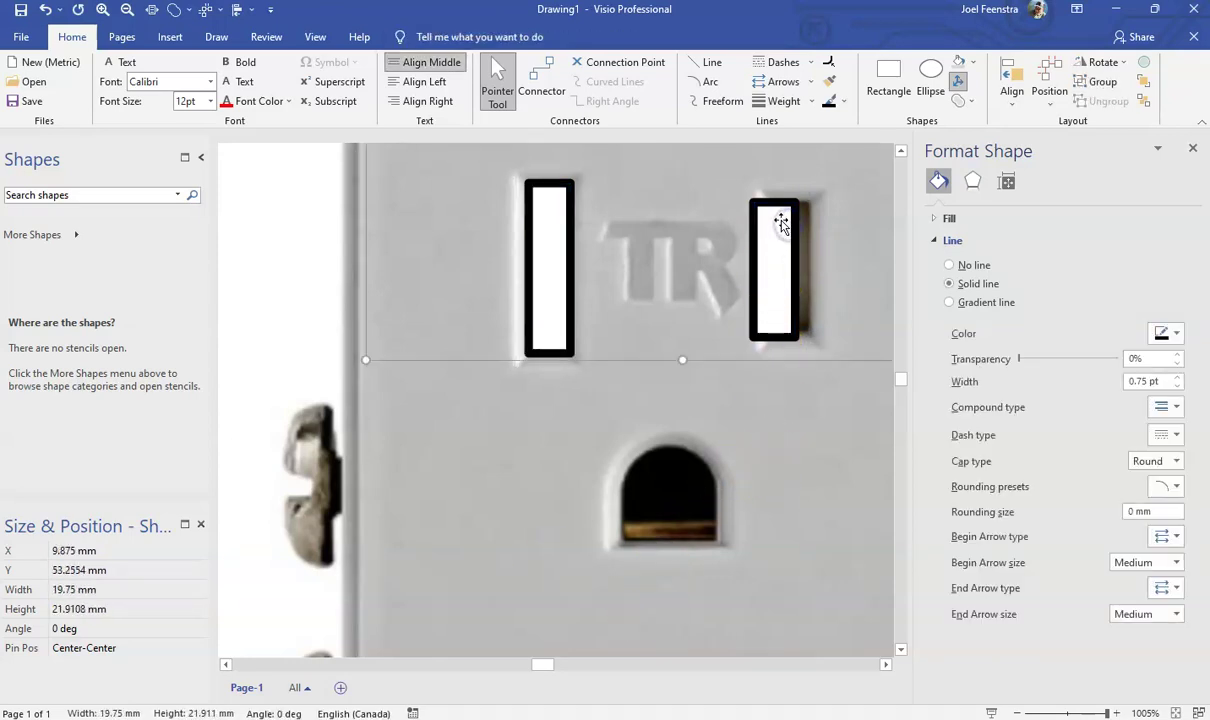
pyautogui.click(781, 223)
pyautogui.press('Right')
pyautogui.press('Right')
pyautogui.press('Right')
pyautogui.press('Right')
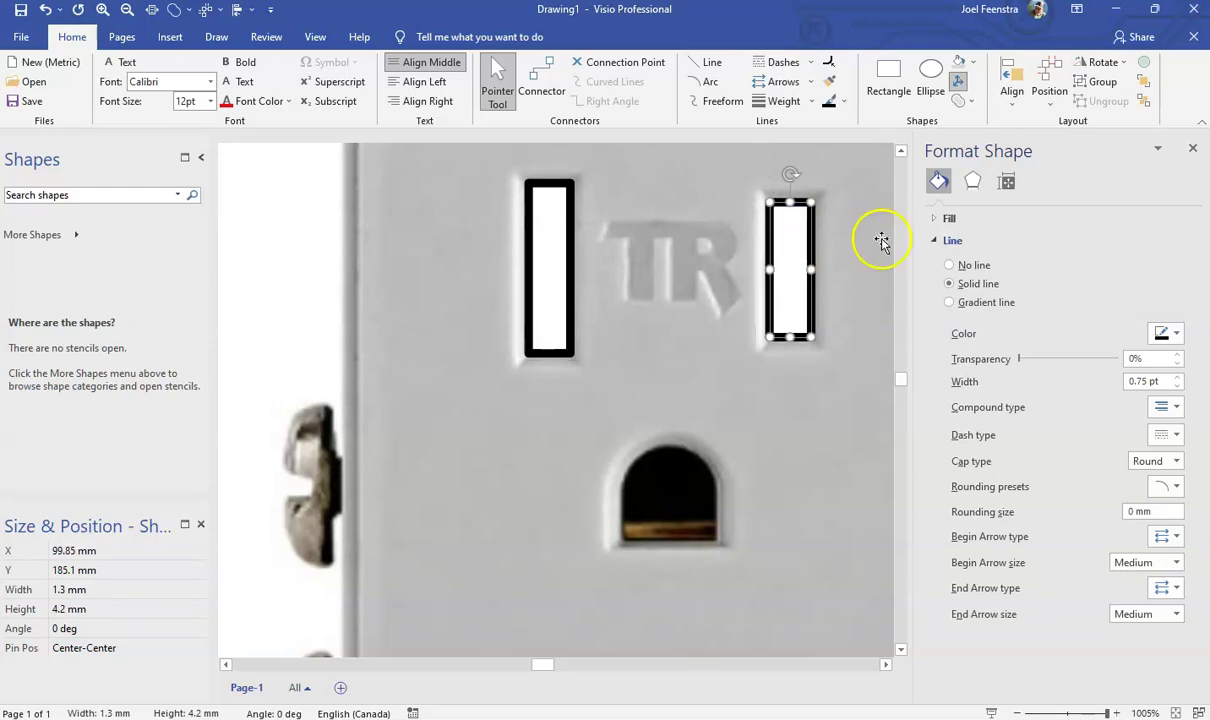
# Draw a square of about 3.3 mm over the upper ground hole and place a duplicate beside it.
pyautogui.click(889, 68)
pyautogui.moveTo(725, 545); pyautogui.dragTo(616, 440)
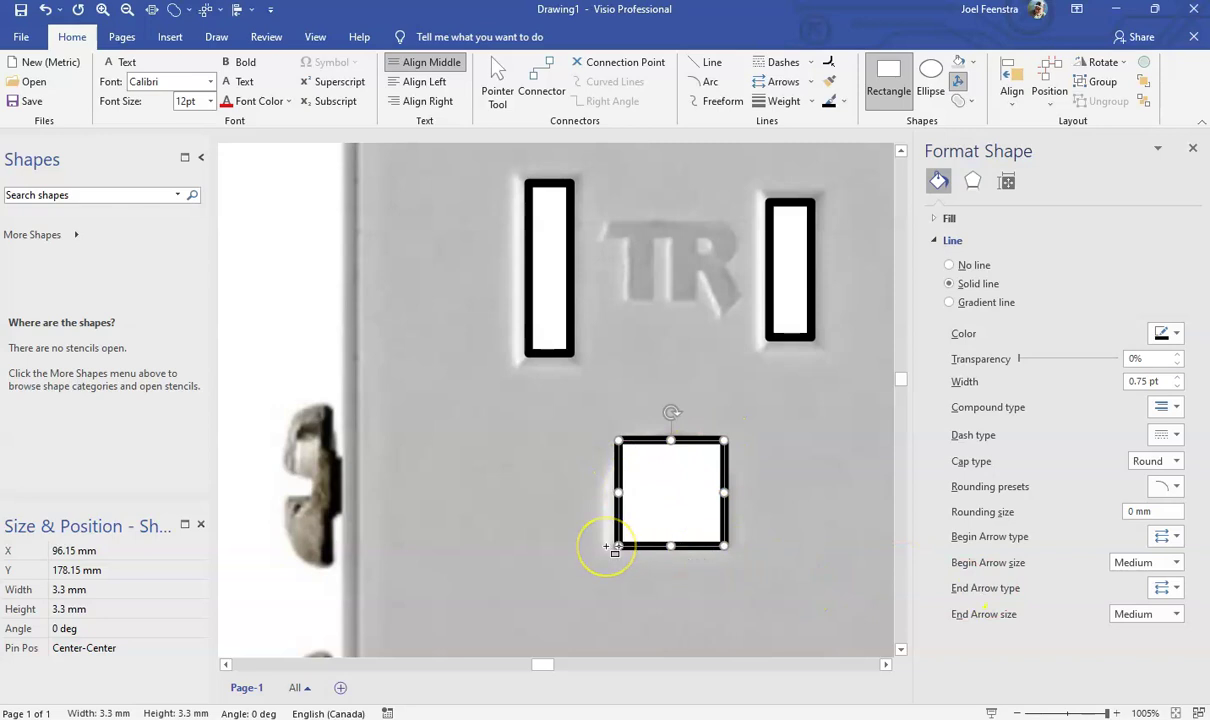
pyautogui.press('Tab')
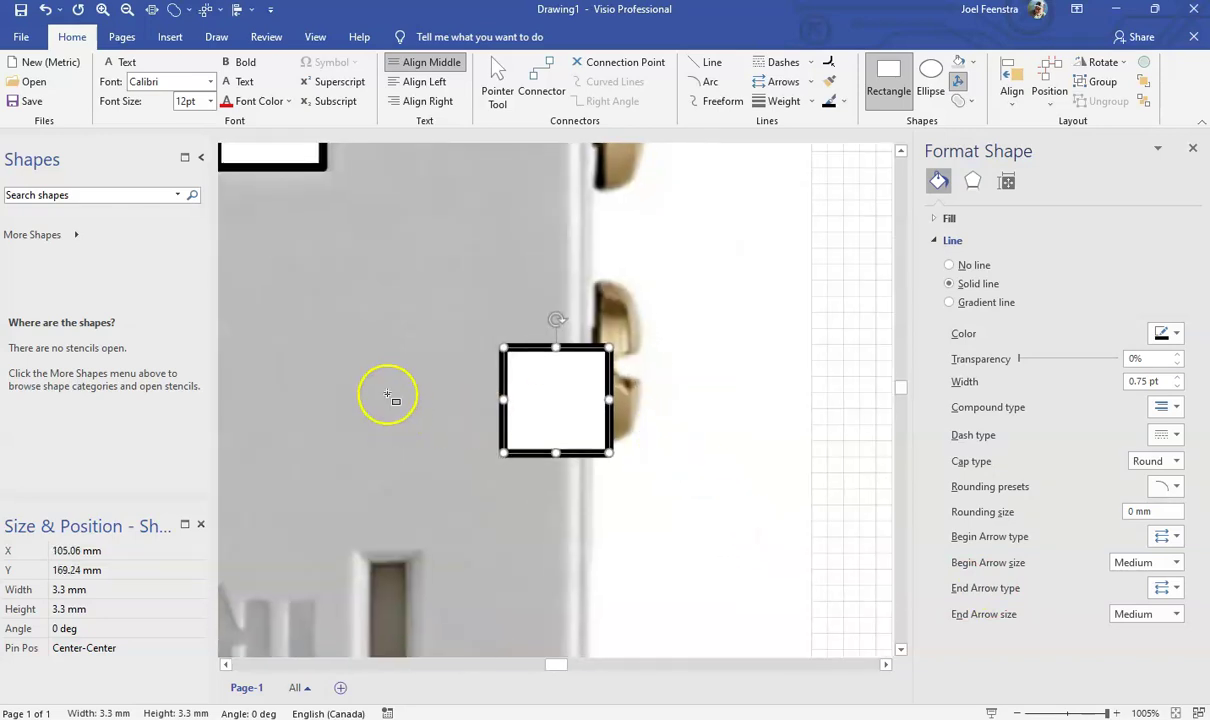
pyautogui.scroll(-2, 391, 396)
pyautogui.moveTo(561, 666); pyautogui.dragTo(551, 666)
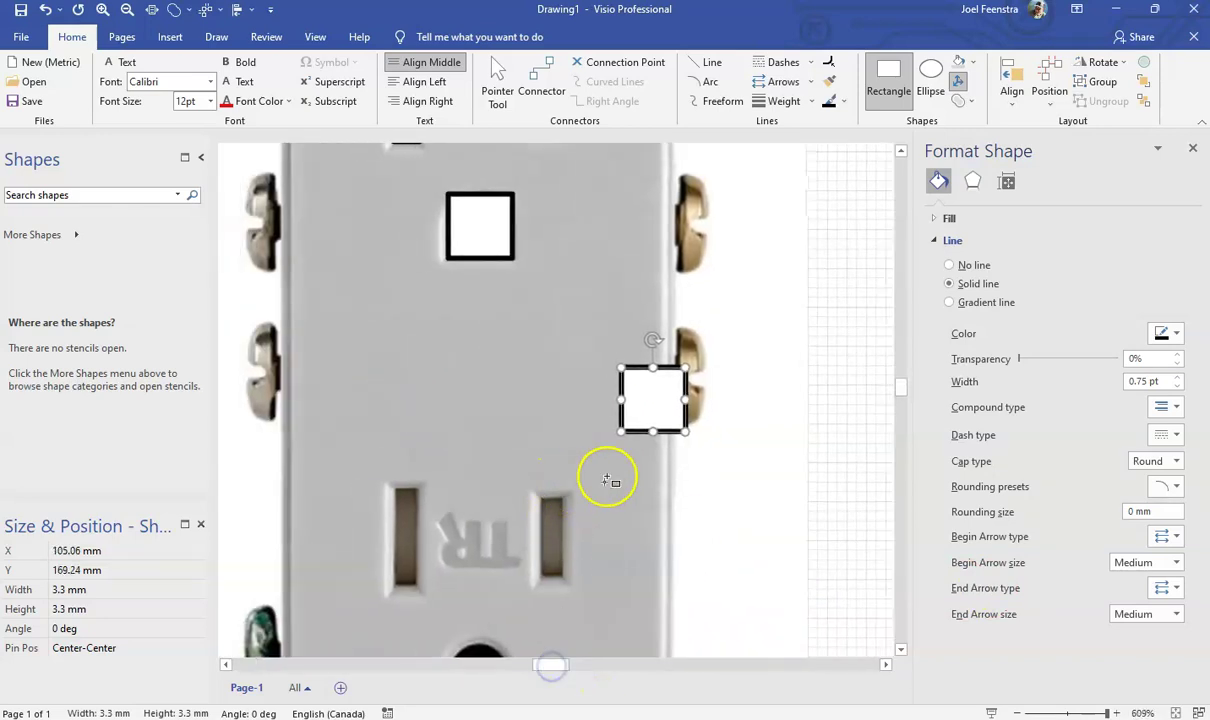
pyautogui.moveTo(651, 415); pyautogui.dragTo(577, 277)
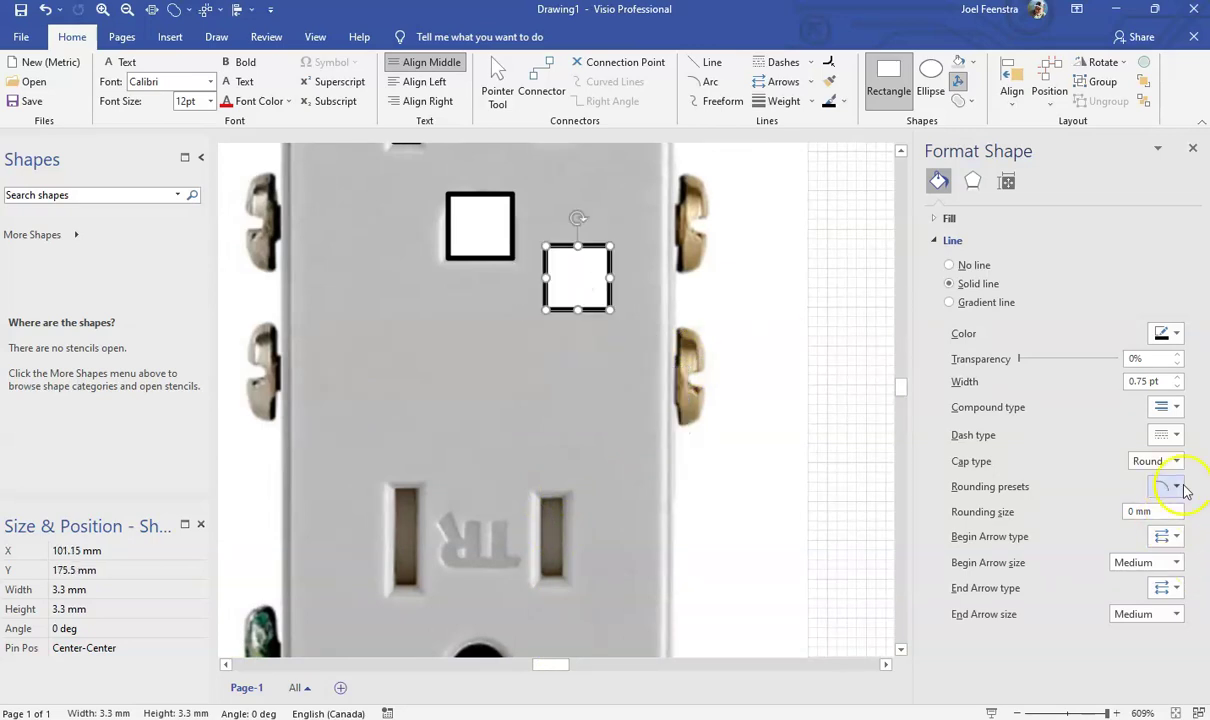
# Round the duplicate square into a circle with 2 mm rounding and fit it over the original square.
pyautogui.click(1165, 486)
pyautogui.click(1192, 515)
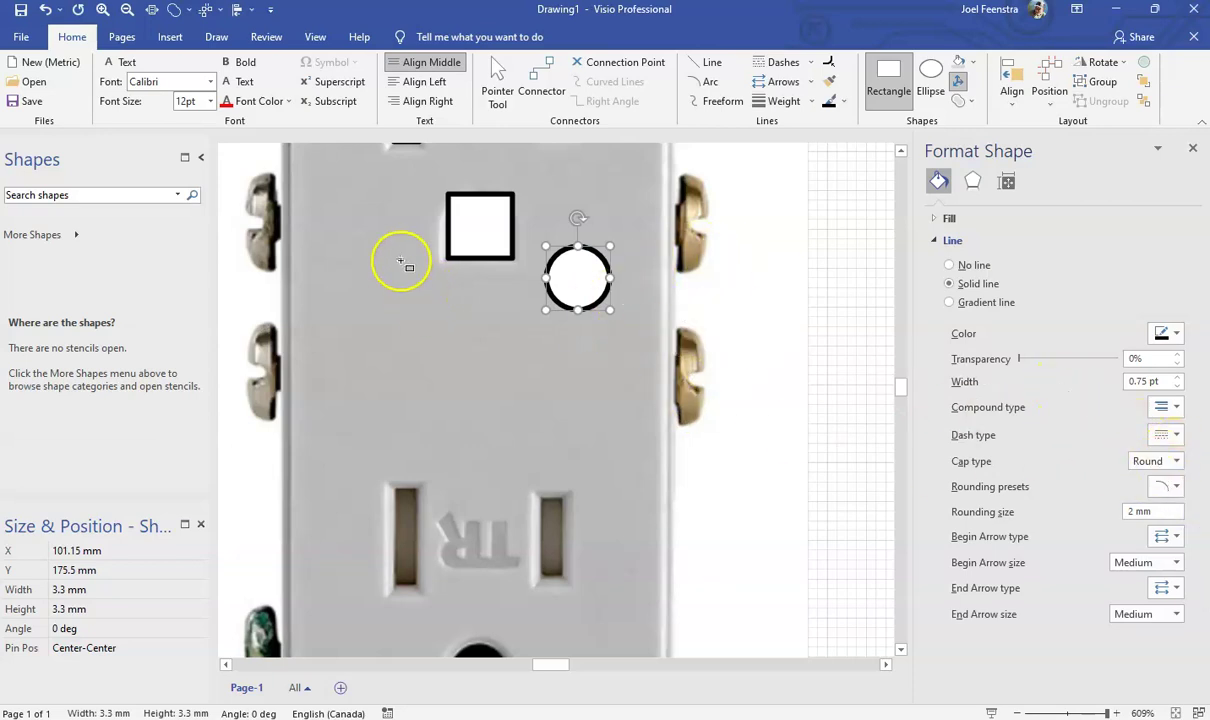
pyautogui.scroll(3, 401, 263)
pyautogui.scroll(2, 707, 392)
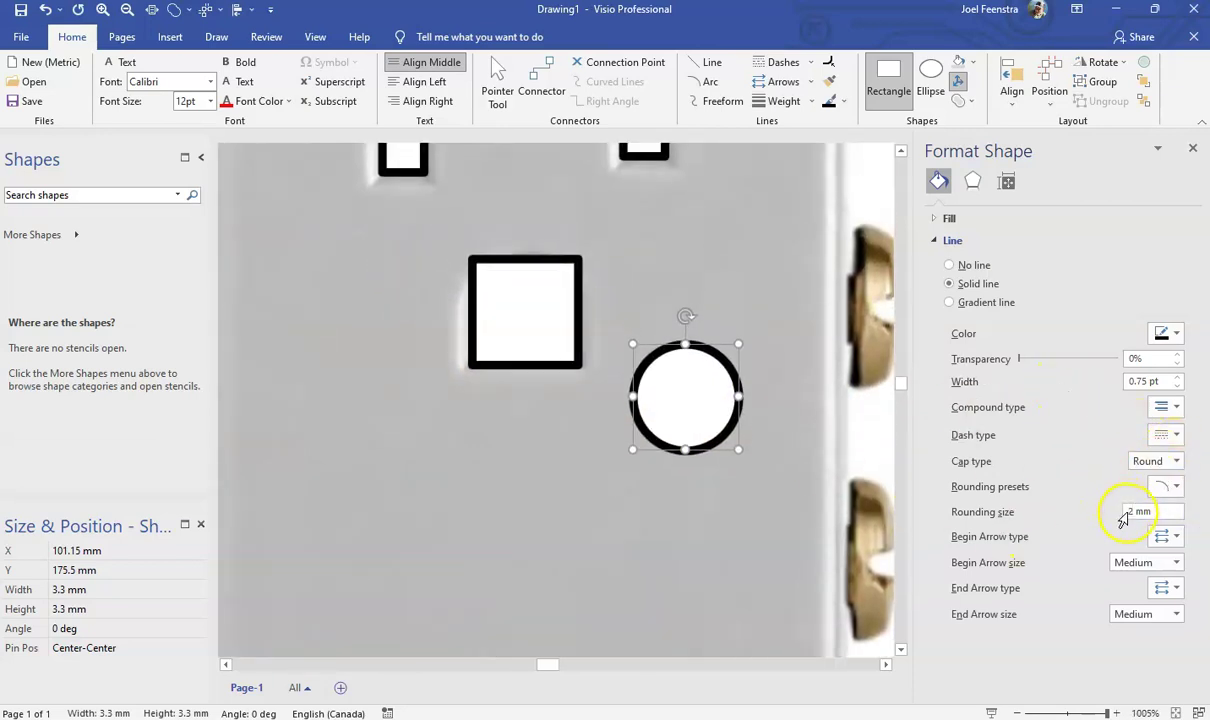
pyautogui.moveTo(701, 397); pyautogui.dragTo(539, 315)
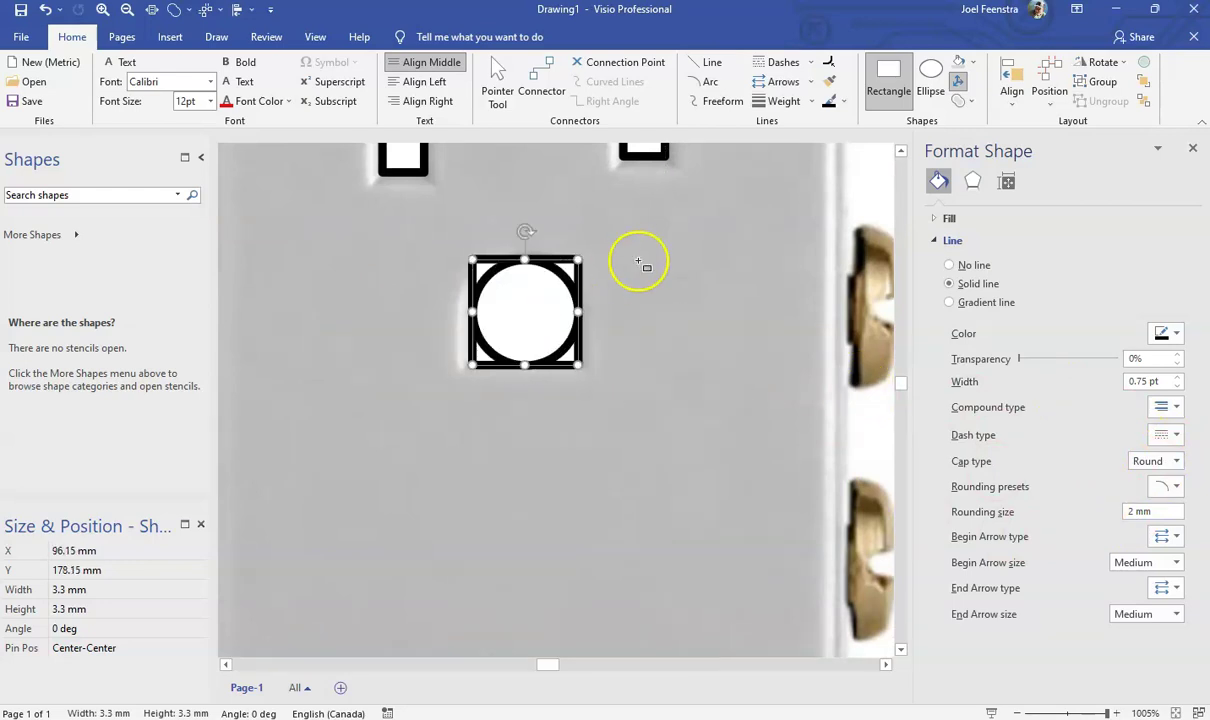
# Align the circle and the square to each other's horizontal centre and vertical middle.
pyautogui.scroll(-1, 637, 262)
pyautogui.scroll(-3, 812, 268)
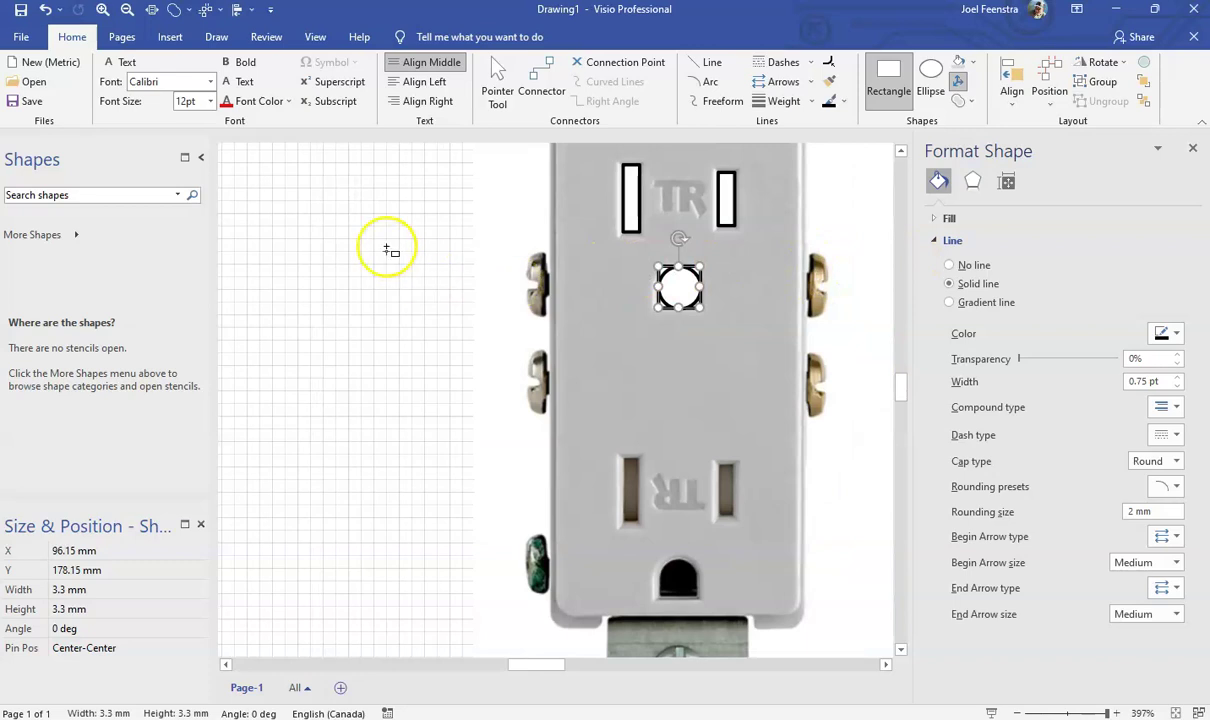
pyautogui.click(495, 70)
pyautogui.moveTo(395, 240); pyautogui.dragTo(783, 367)
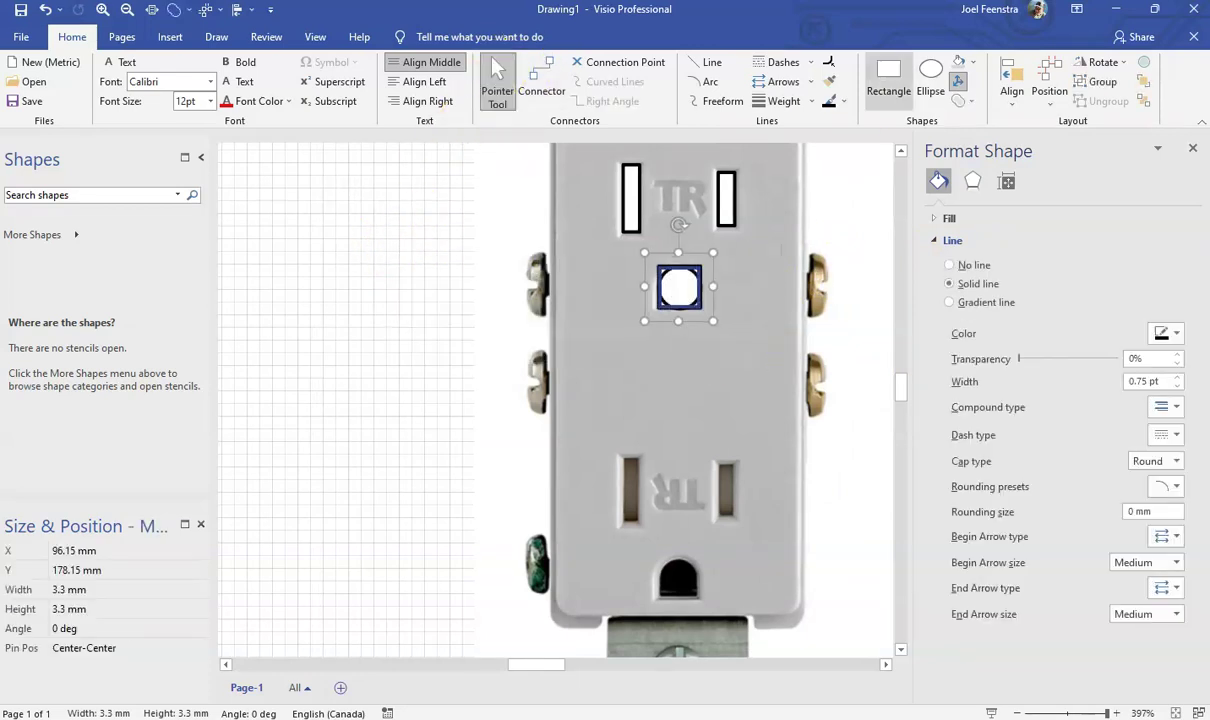
pyautogui.click(1010, 76)
pyautogui.click(1050, 183)
pyautogui.click(1010, 76)
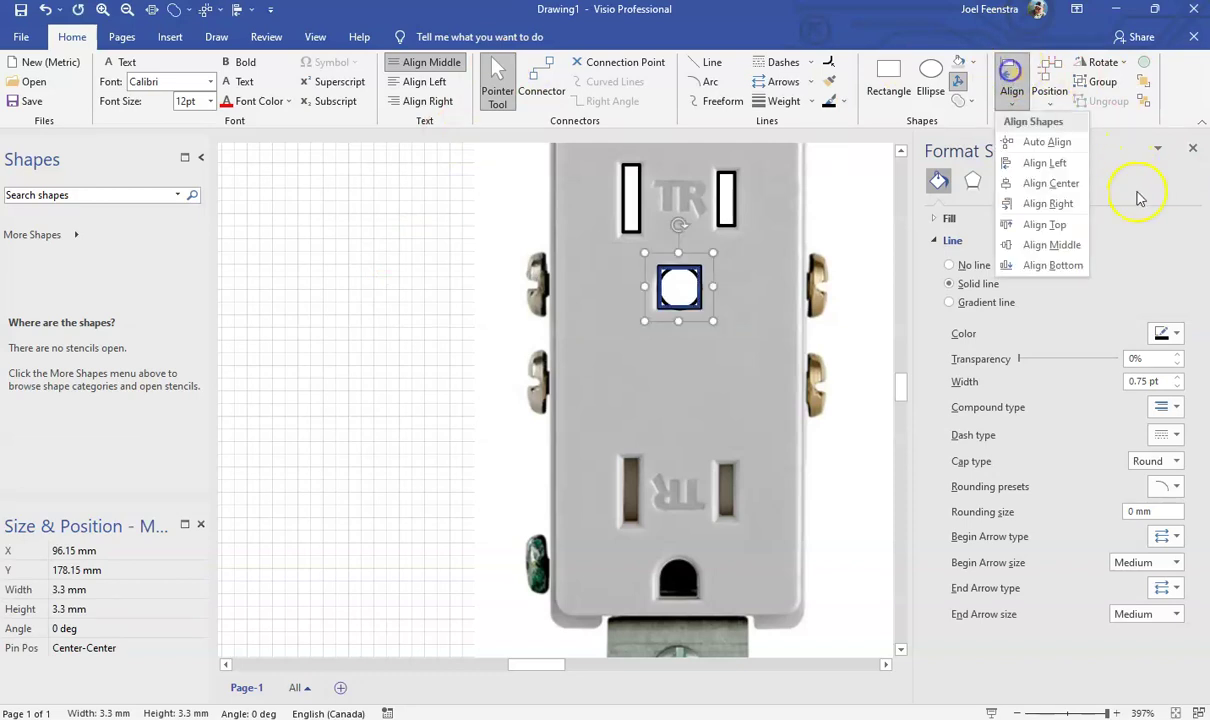
pyautogui.click(1080, 244)
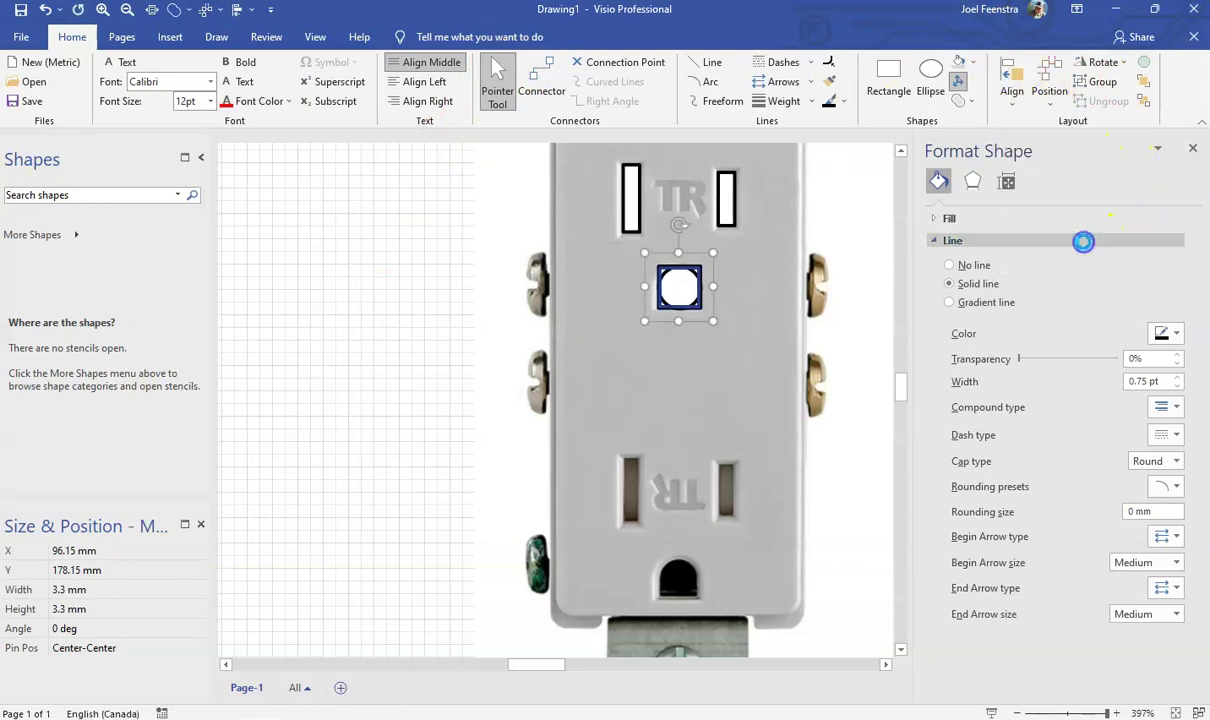
# Fragment the overlapping circle and square, and delete the two upper corner pieces.
pyautogui.click(966, 101)
pyautogui.click(1021, 150)
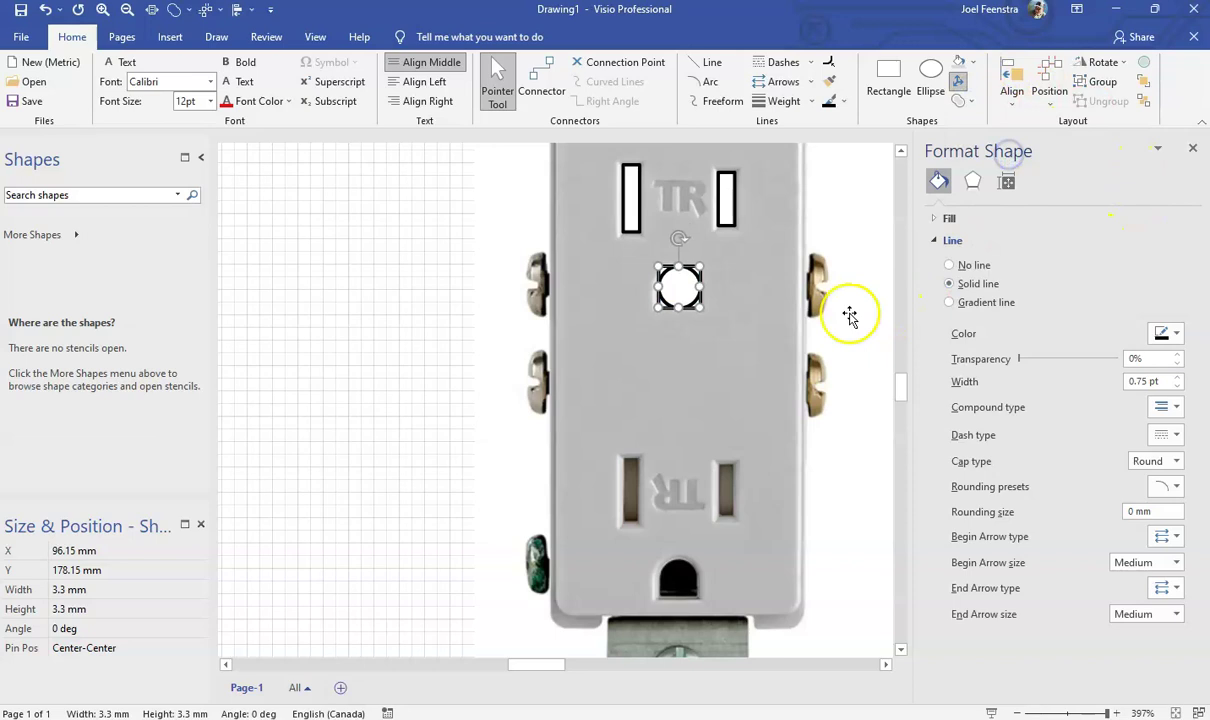
pyautogui.click(411, 284)
pyautogui.scroll(5, 703, 311)
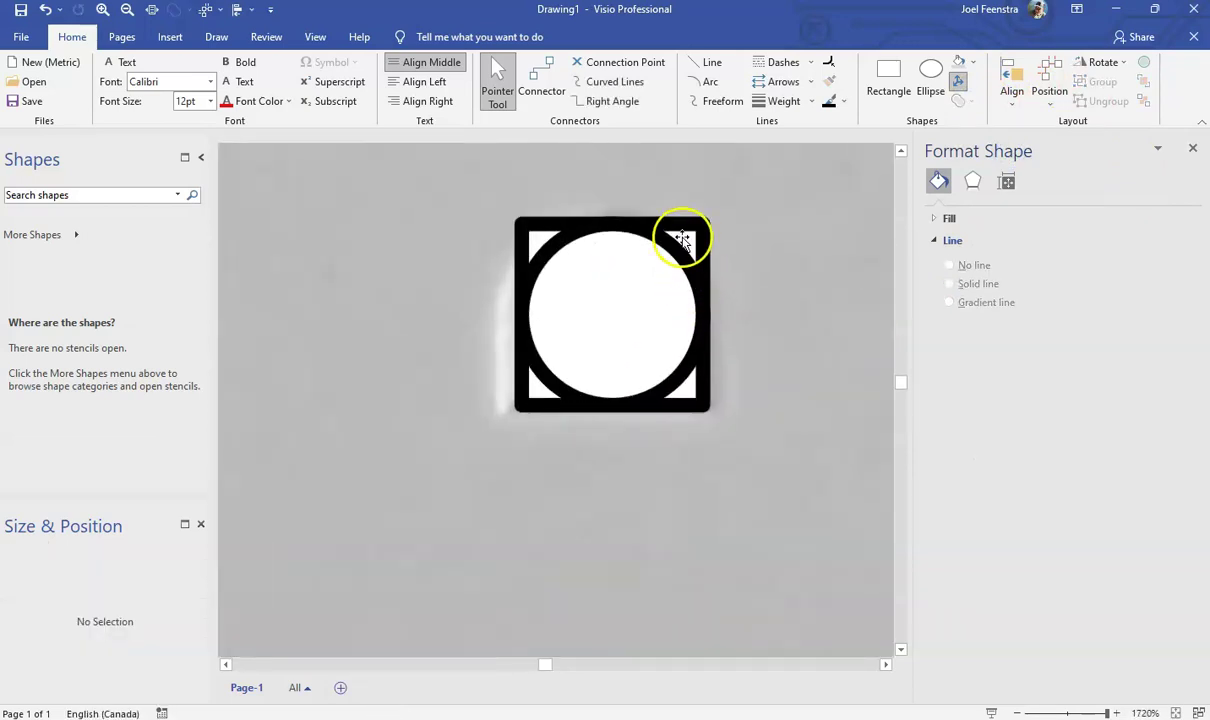
pyautogui.click(683, 238)
pyautogui.press('Delete')
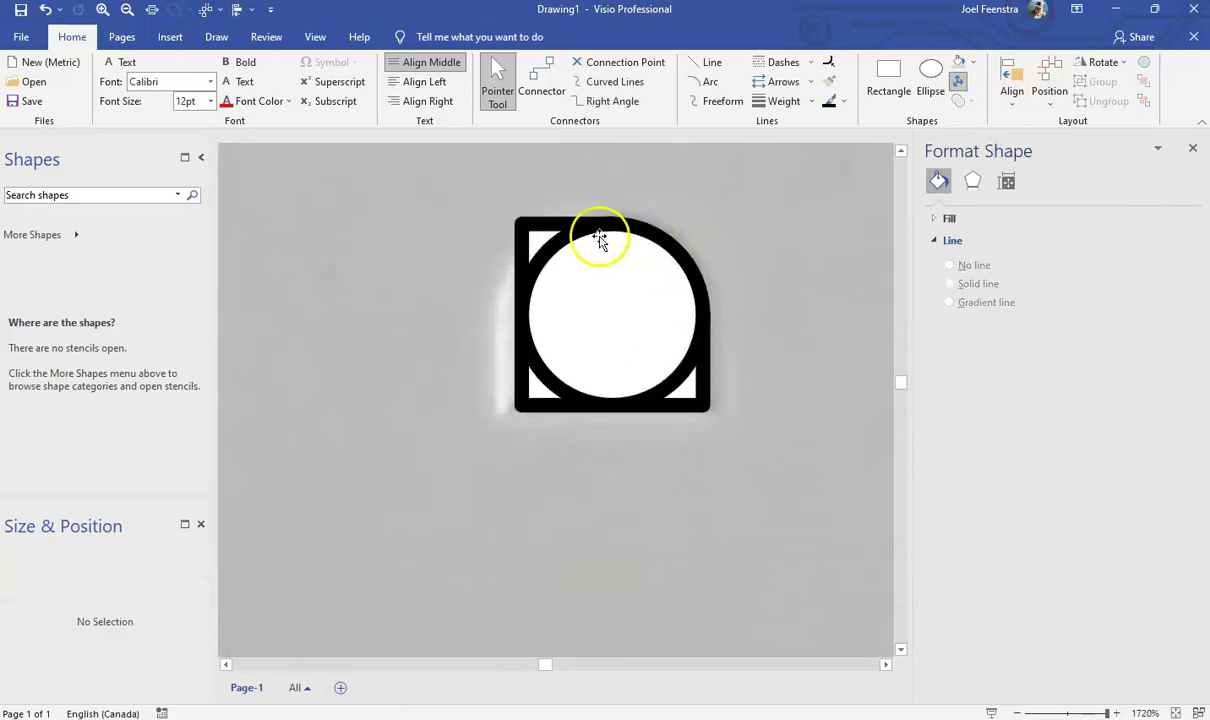
pyautogui.click(537, 240)
pyautogui.press('Delete')
pyautogui.scroll(-5, 616, 338)
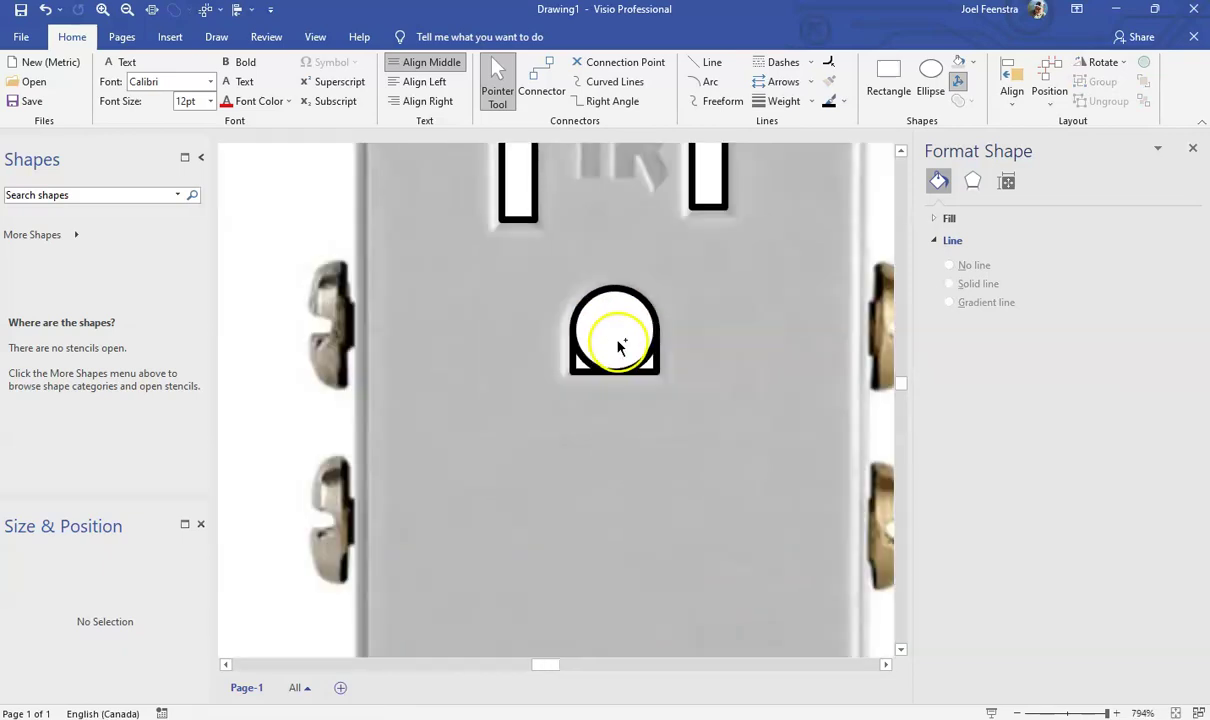
# Try to unite the remaining ground hole pieces into one shape, undoing both attempts.
pyautogui.moveTo(233, 283); pyautogui.dragTo(579, 376)
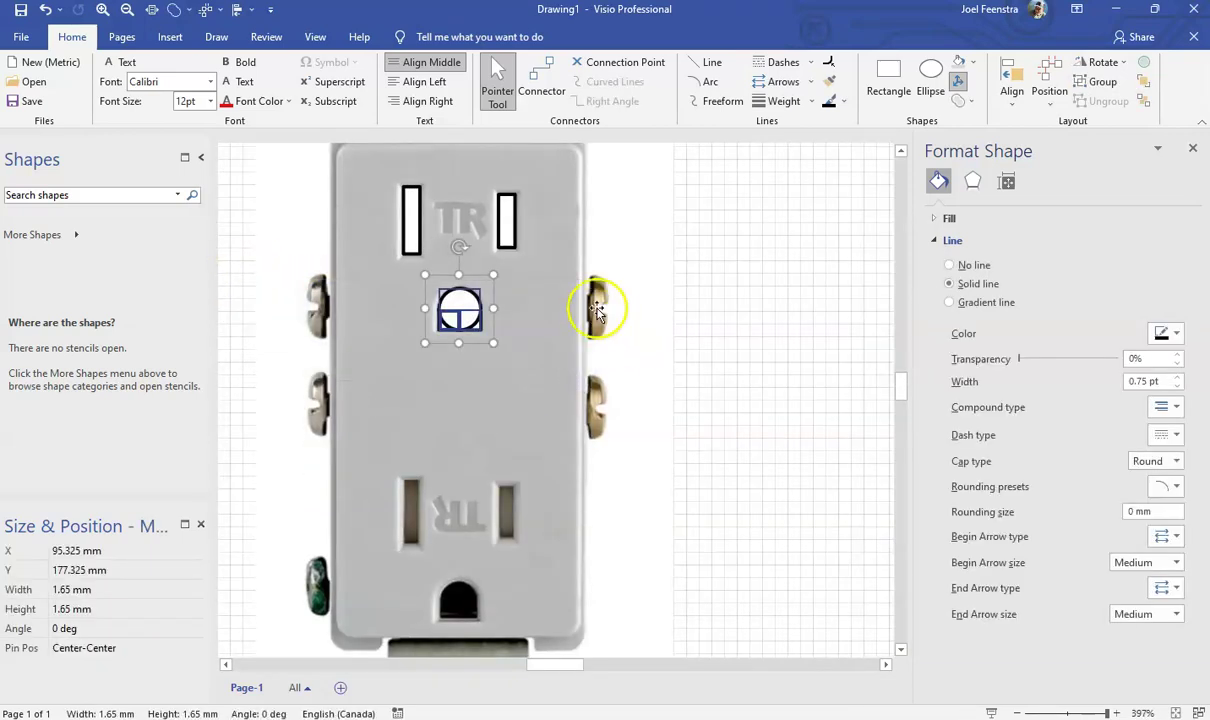
pyautogui.click(960, 100)
pyautogui.click(971, 128)
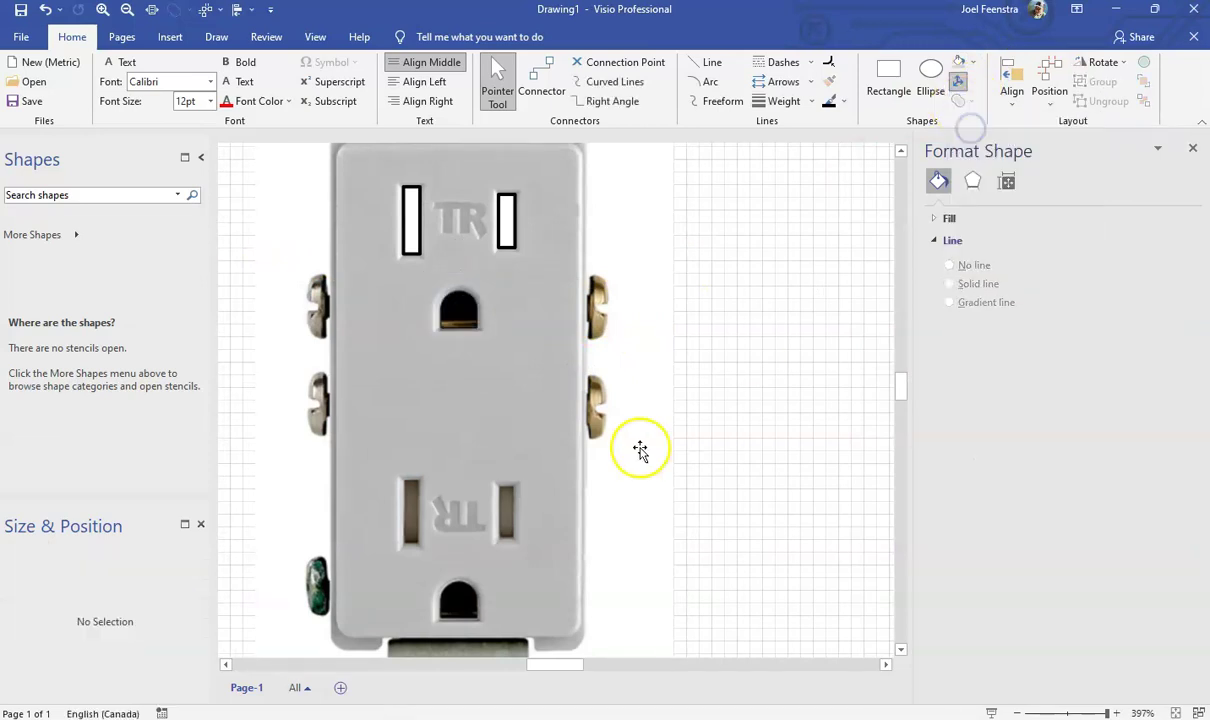
pyautogui.click(456, 252)
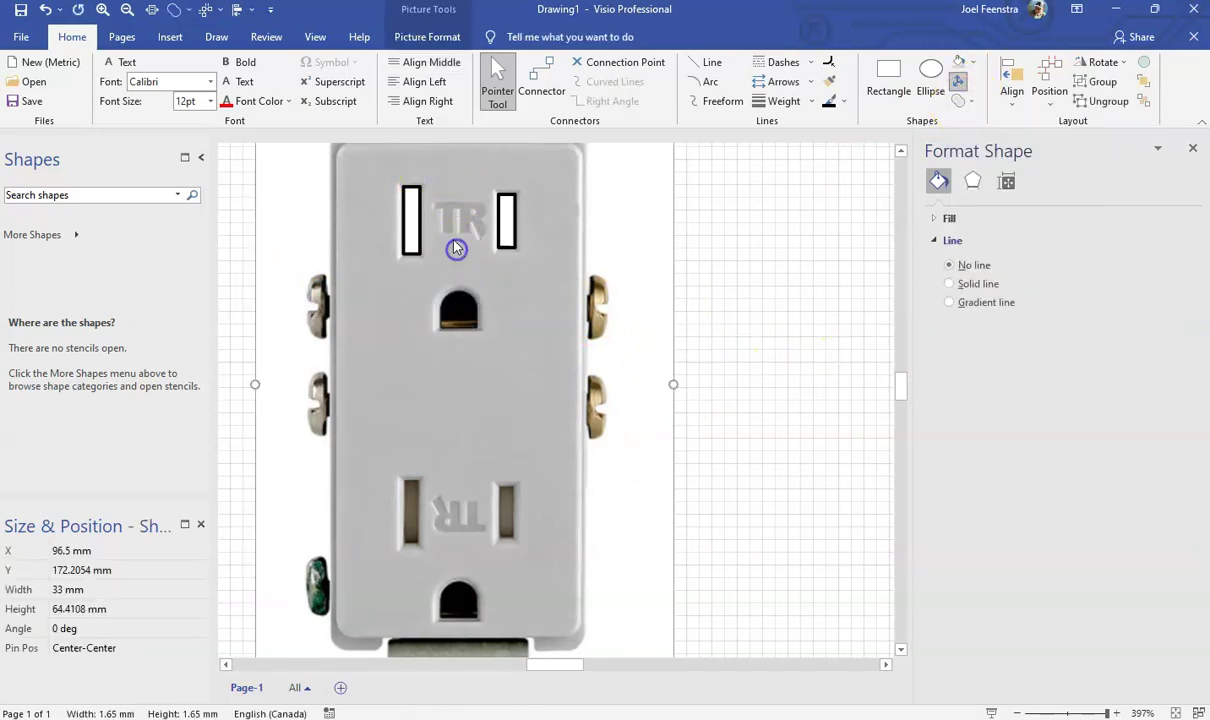
pyautogui.click(45, 14)
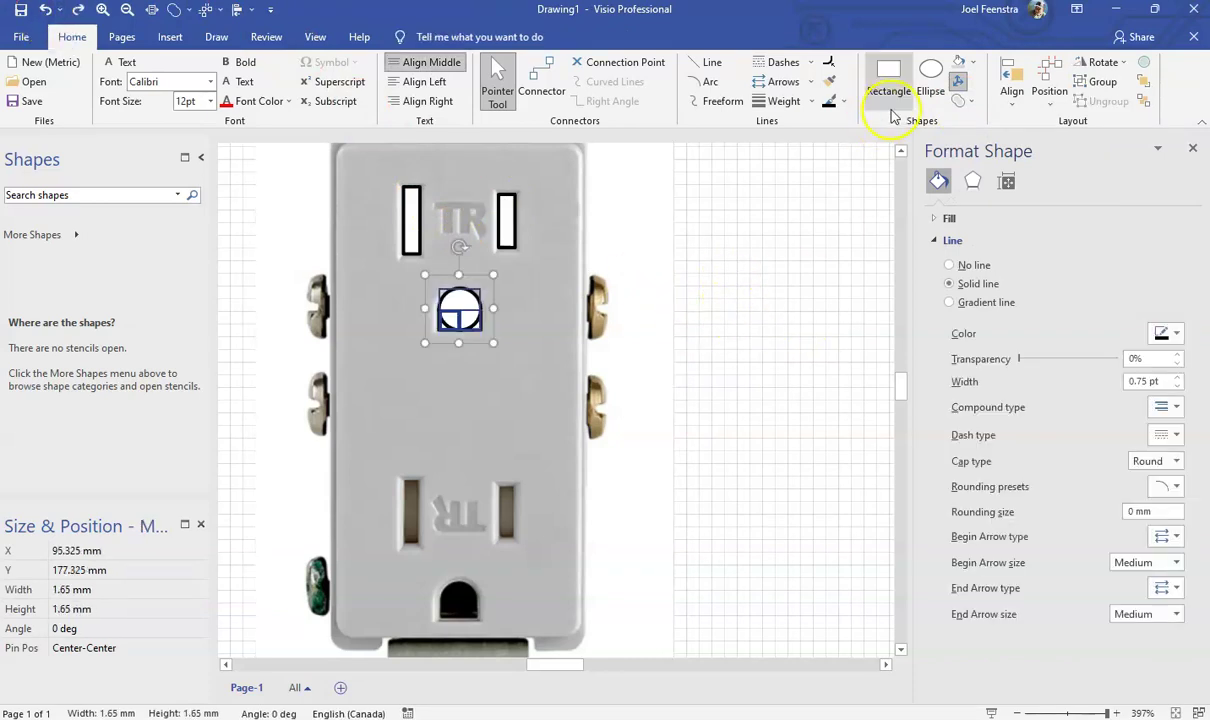
pyautogui.click(975, 104)
pyautogui.click(987, 121)
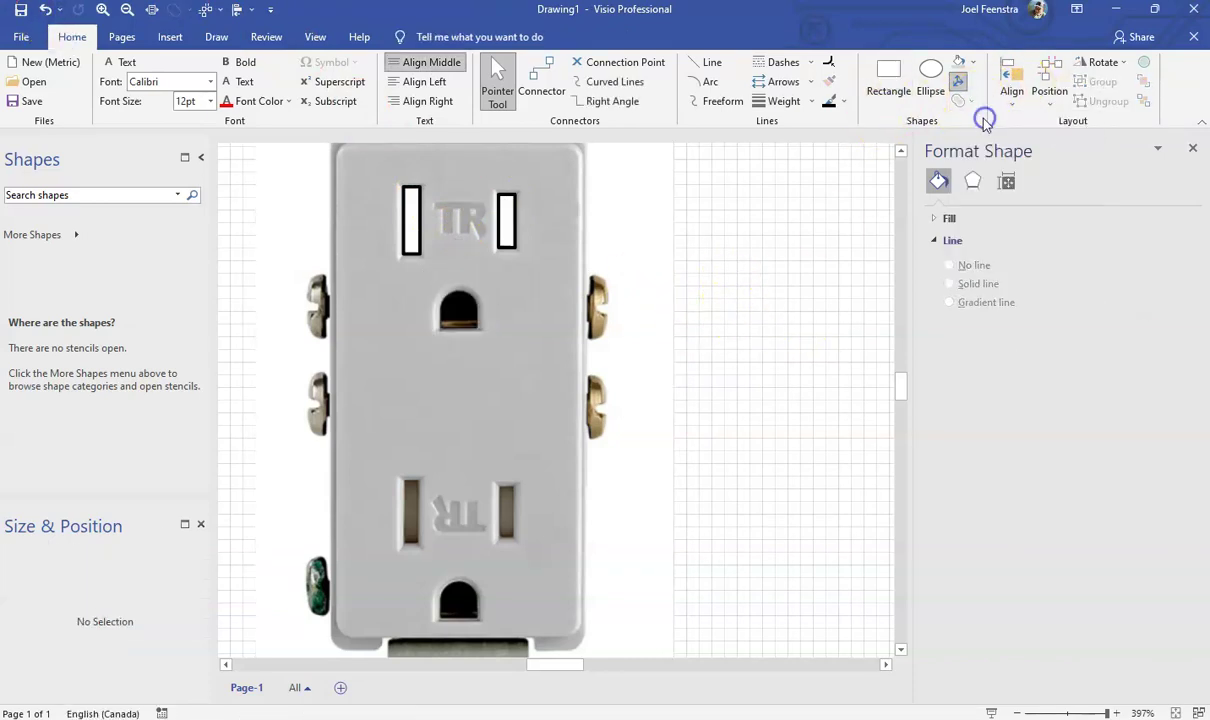
pyautogui.click(46, 10)
pyautogui.scroll(5, 381, 365)
pyautogui.scroll(3, 600, 330)
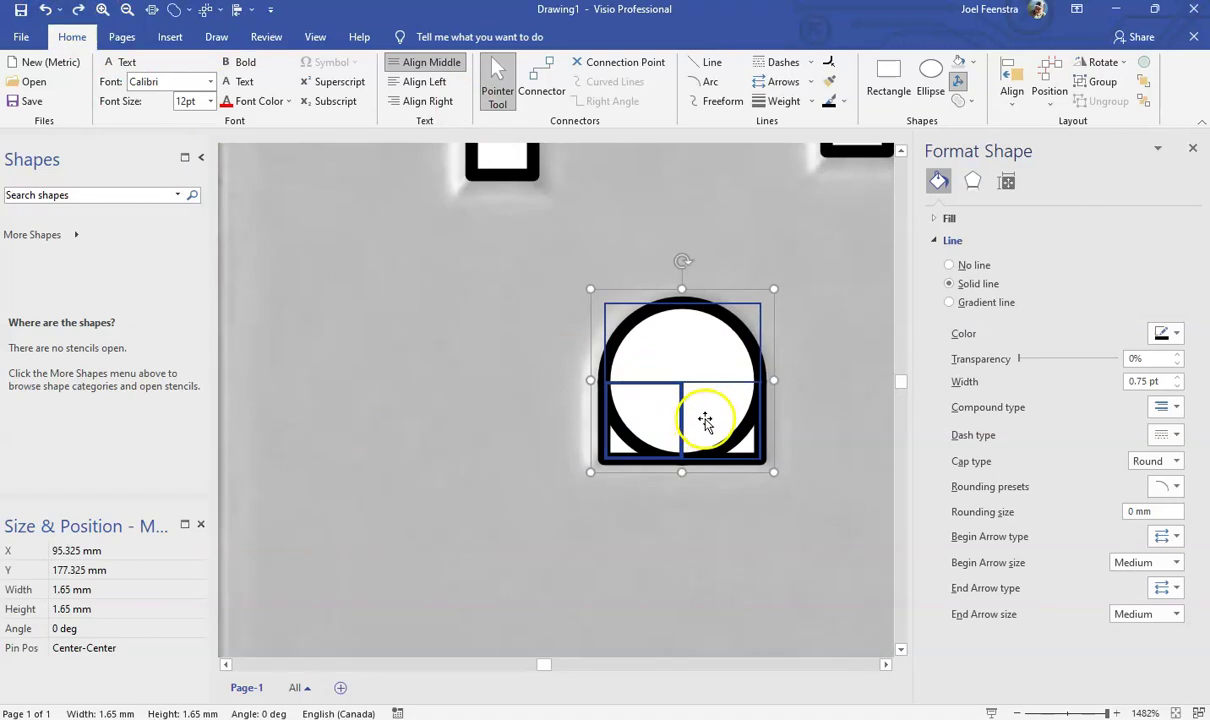
pyautogui.click(710, 345)
pyautogui.click(703, 348)
pyautogui.click(689, 332)
pyautogui.click(606, 336)
pyautogui.click(633, 365)
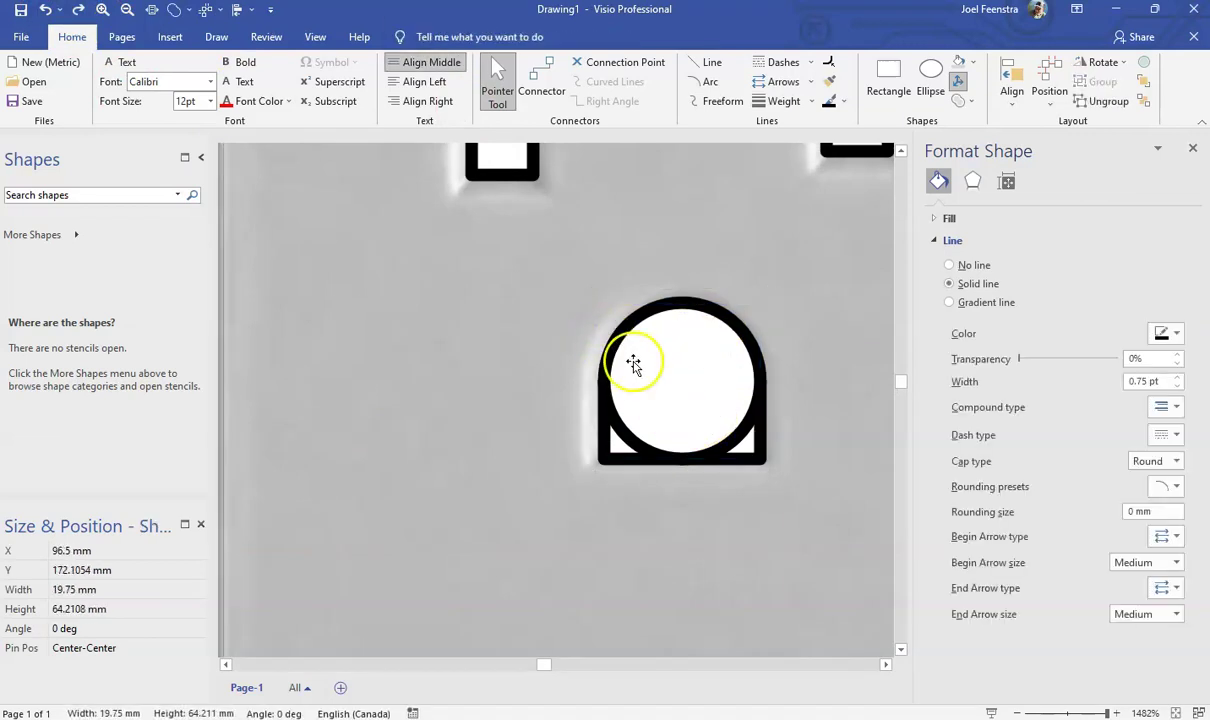
# Unite all the overlapping circle and square pieces of the ground hole into a single arched shape.
pyautogui.scroll(-6, 633, 365)
pyautogui.click(851, 316)
pyautogui.click(643, 366)
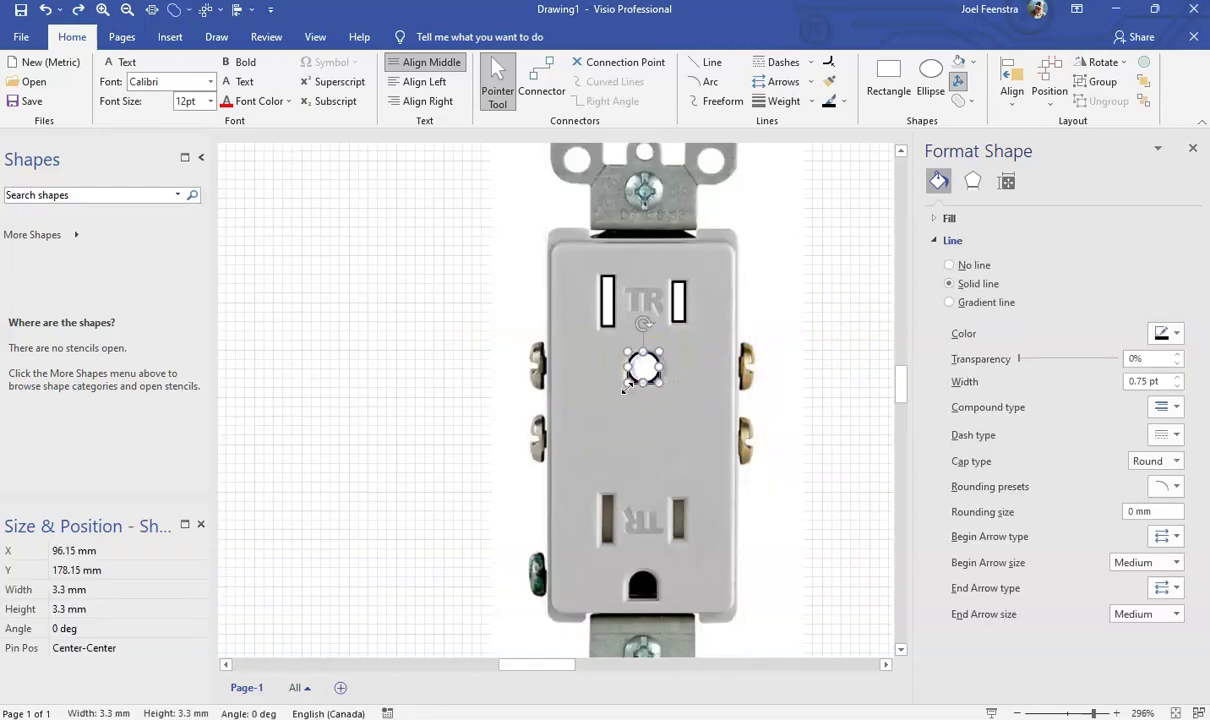
pyautogui.scroll(6, 623, 388)
pyautogui.moveTo(637, 364); pyautogui.dragTo(785, 360)
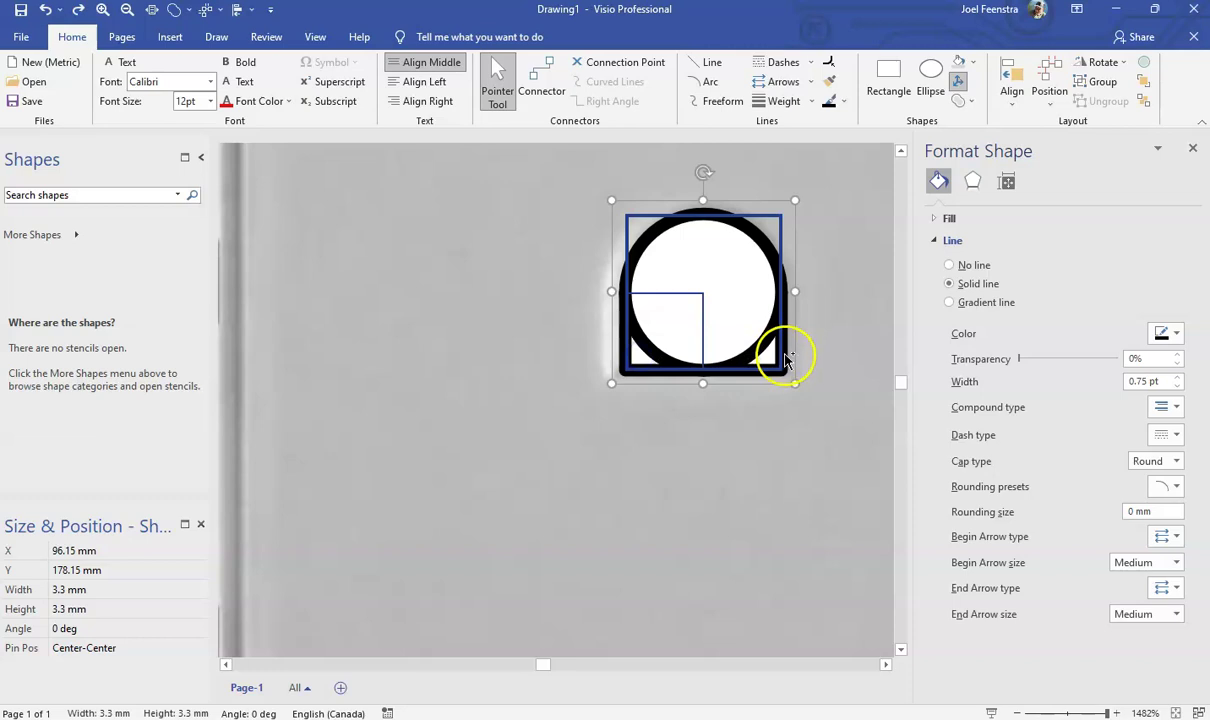
pyautogui.click(970, 102)
pyautogui.click(980, 122)
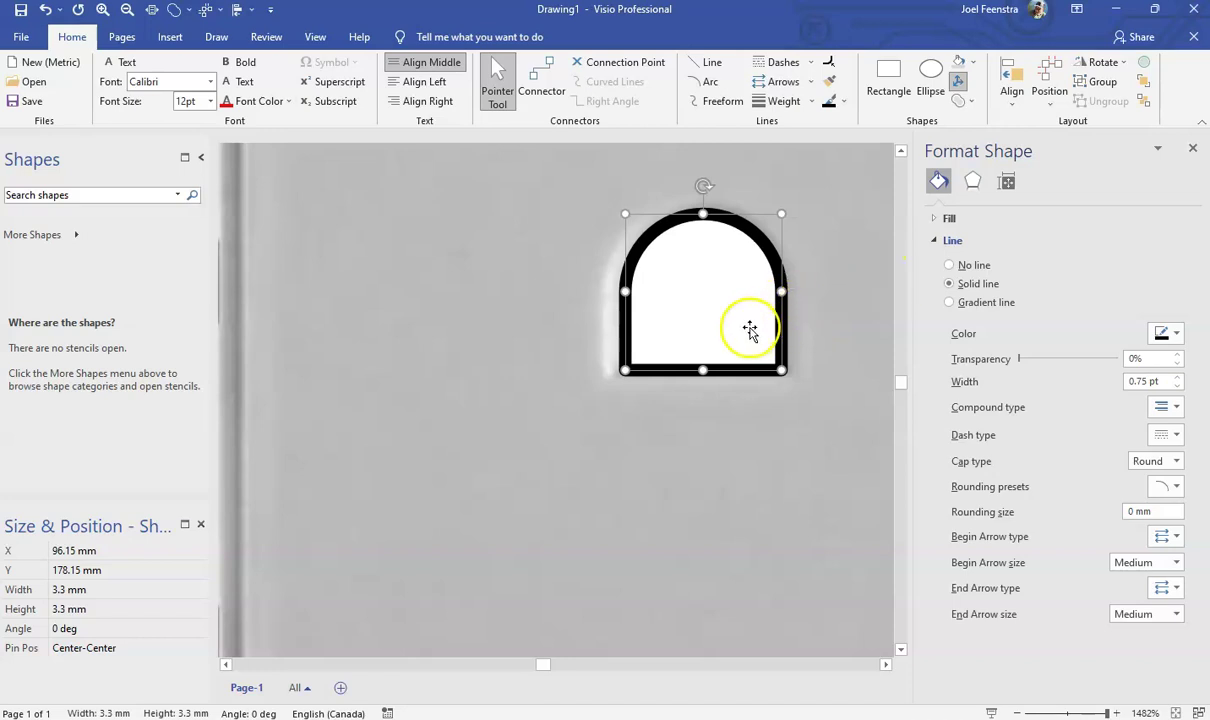
# Group the two upper outlet slots with the arched ground hole and fill the group black.
pyautogui.scroll(-3, 700, 265)
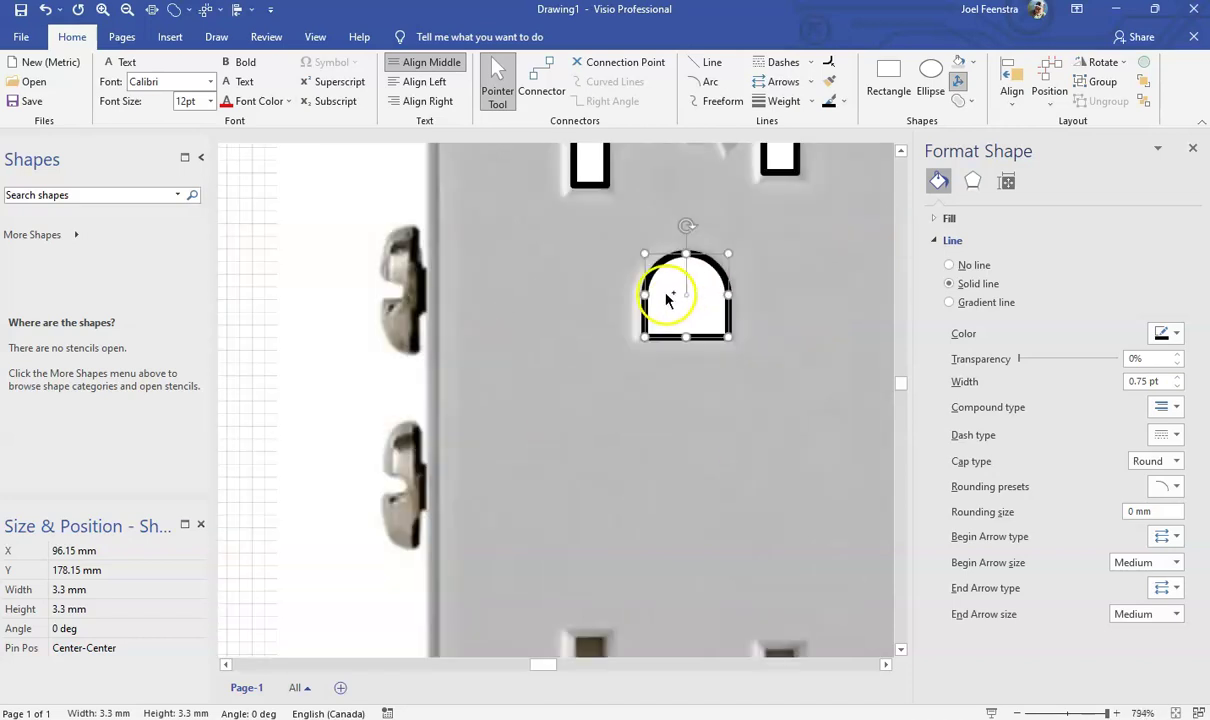
pyautogui.scroll(-2, 718, 291)
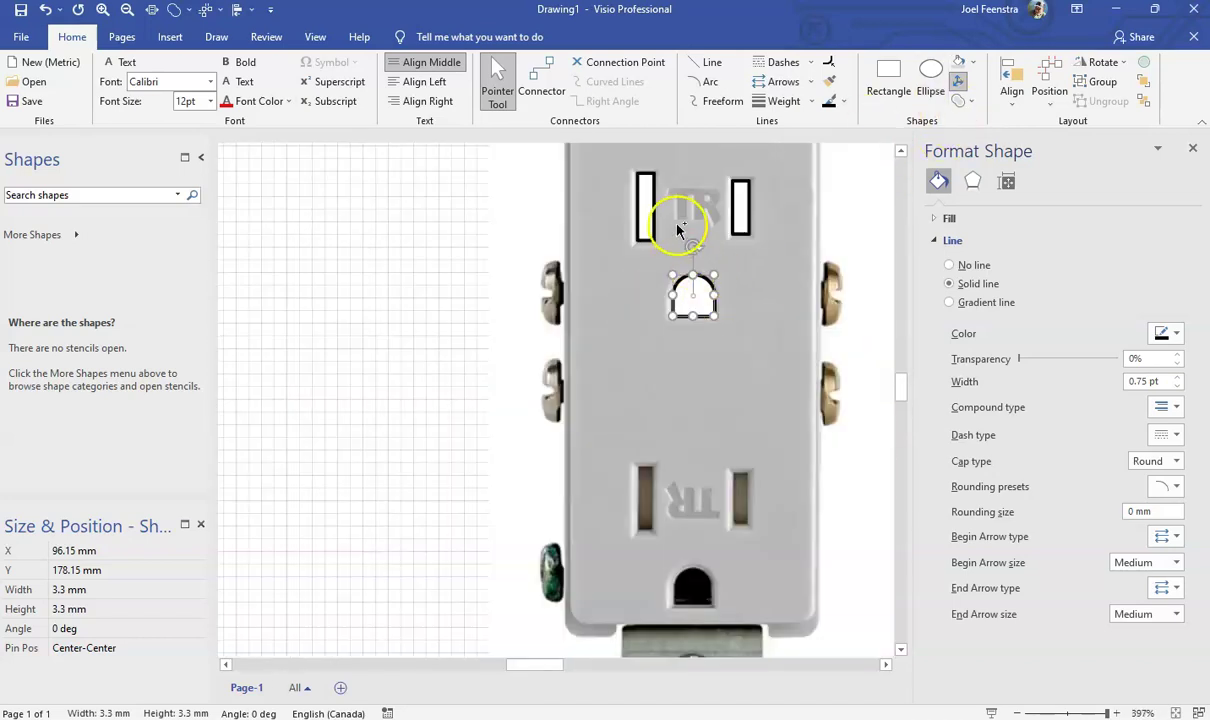
pyautogui.keyDown('shift'); pyautogui.click(646, 213); pyautogui.keyUp('shift')
pyautogui.keyDown('shift'); pyautogui.click(740, 205); pyautogui.keyUp('shift')
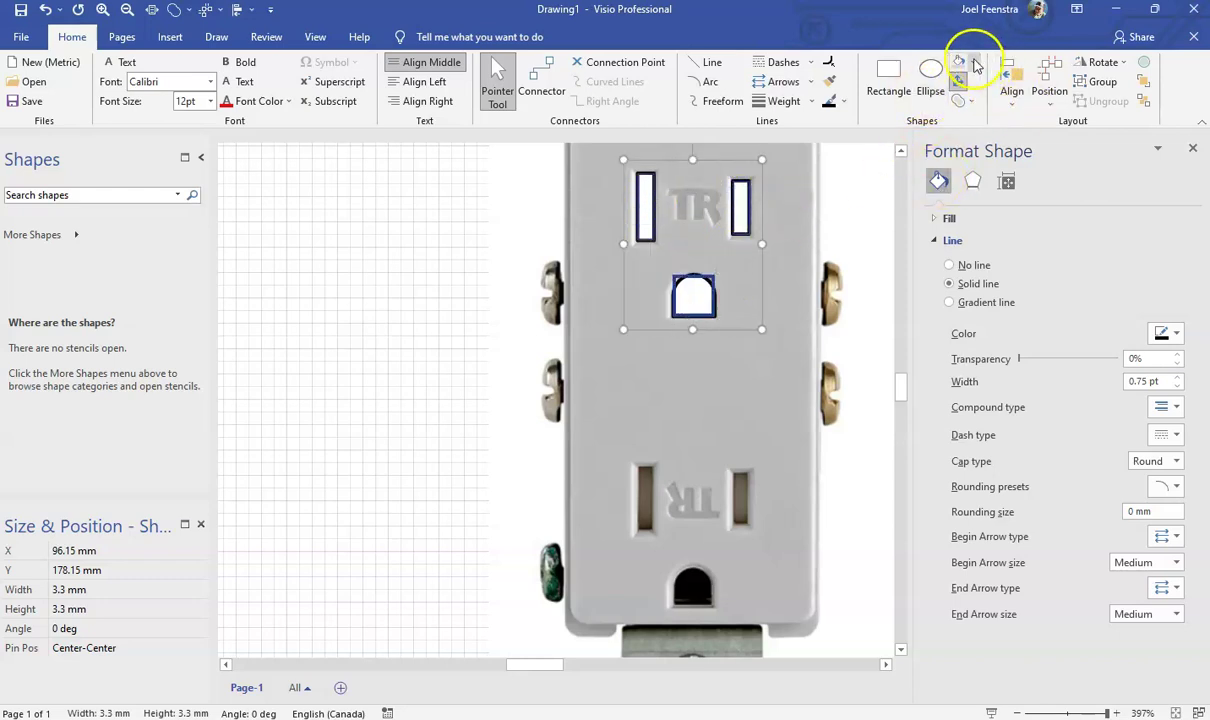
pyautogui.click(1095, 81)
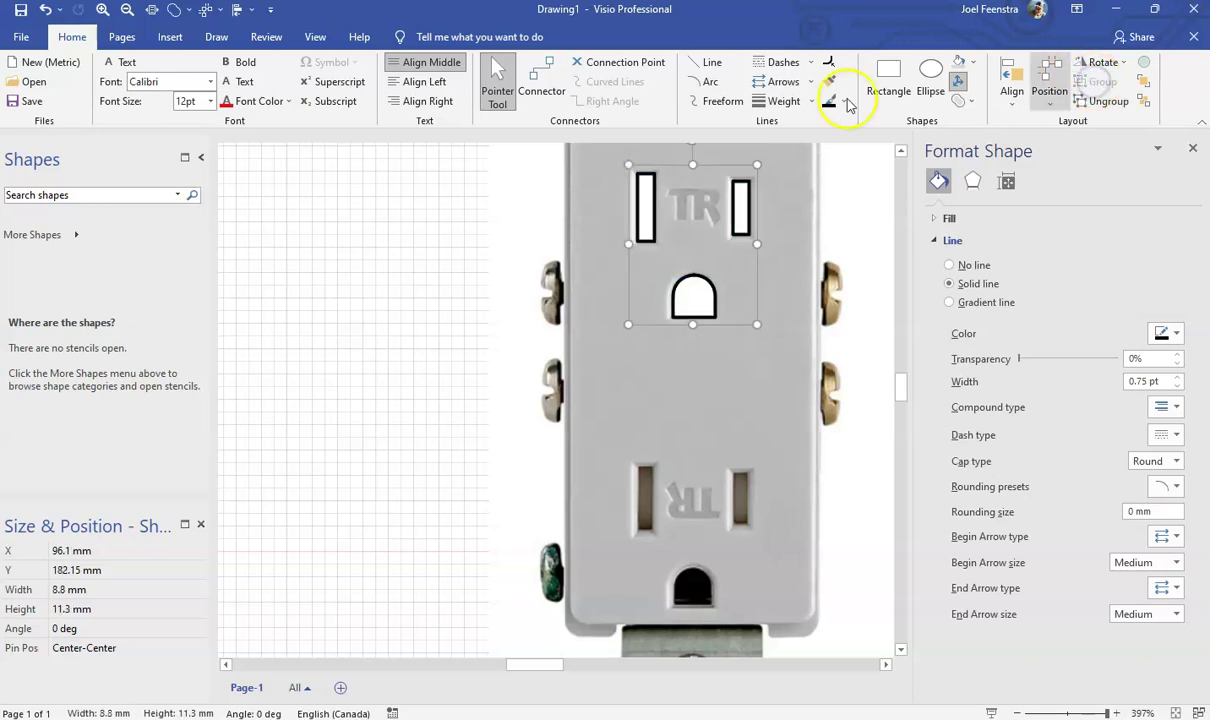
pyautogui.click(974, 63)
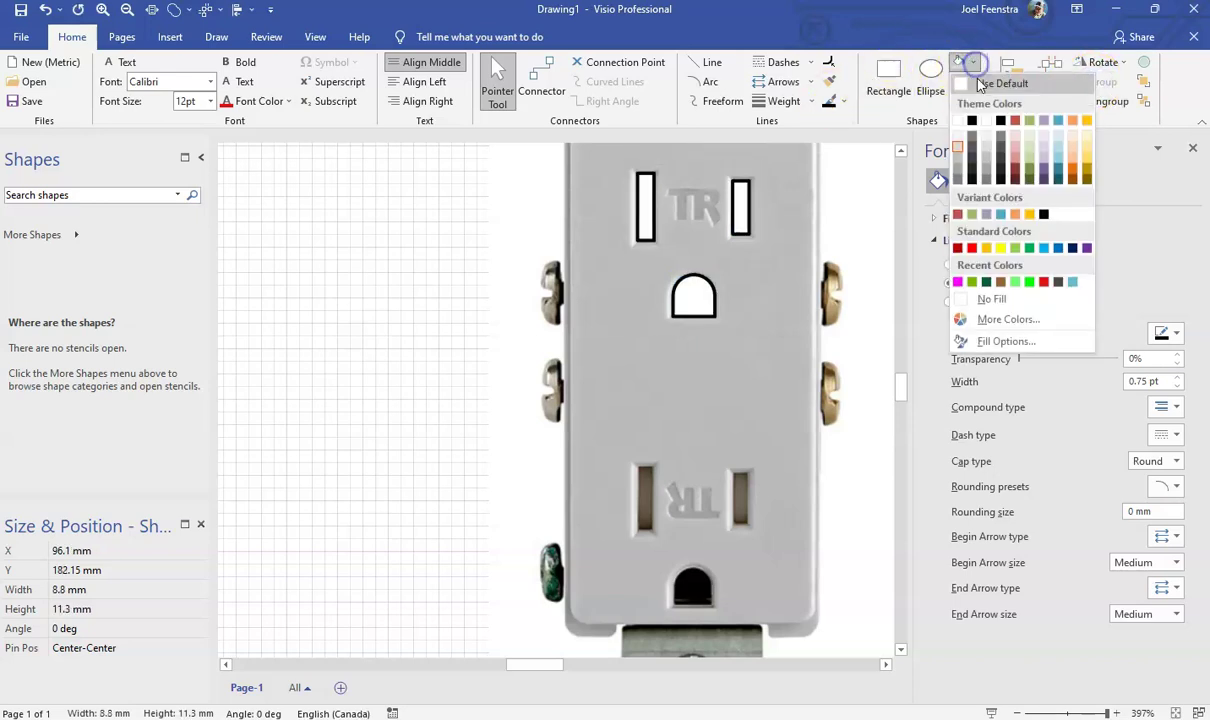
pyautogui.click(964, 121)
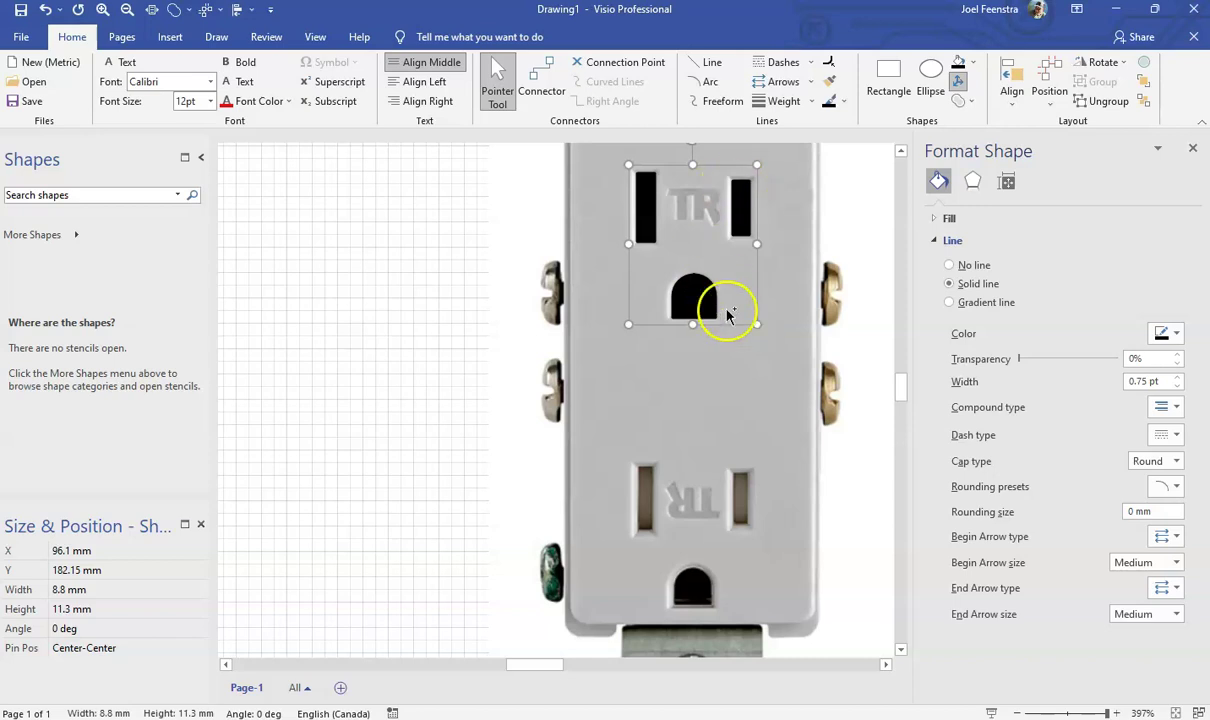
# Duplicate the black outlet group onto the picture's lower outlet, and move the receptacle picture clear of the traced shapes.
pyautogui.hotkey('ctrl', 'd')
pyautogui.moveTo(805, 418); pyautogui.dragTo(696, 587)
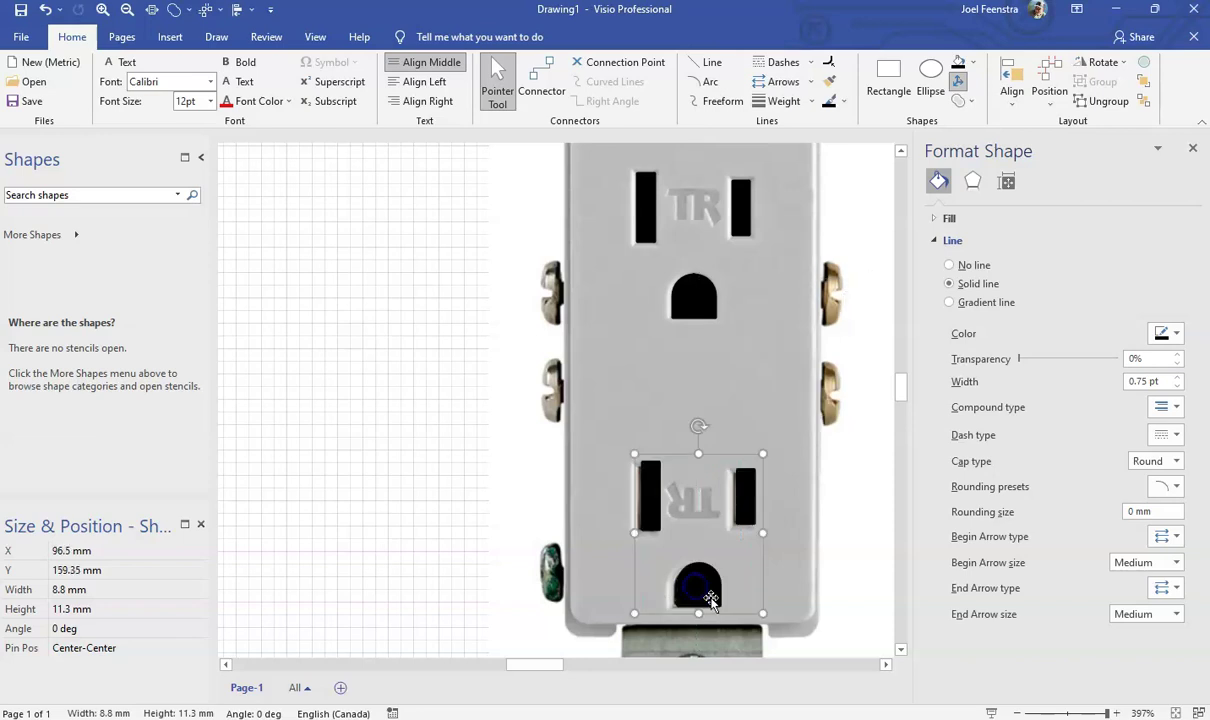
pyautogui.click(645, 398)
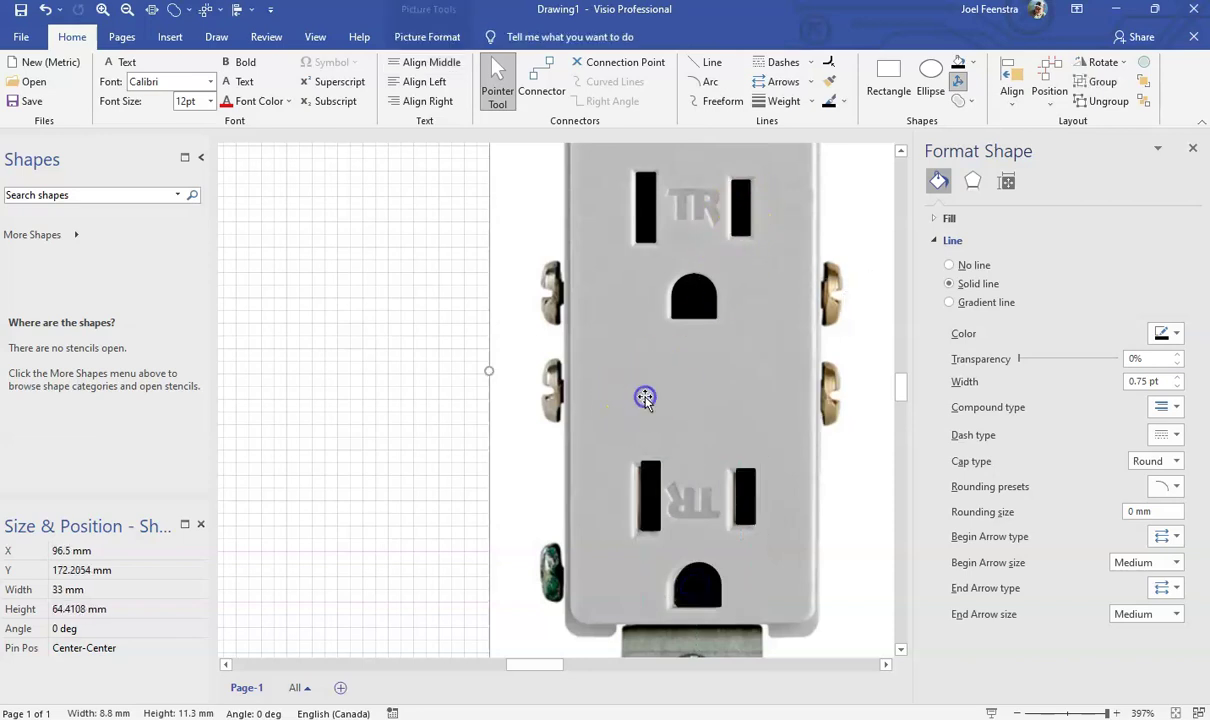
pyautogui.scroll(-5, 648, 403)
pyautogui.moveTo(634, 398); pyautogui.dragTo(421, 386)
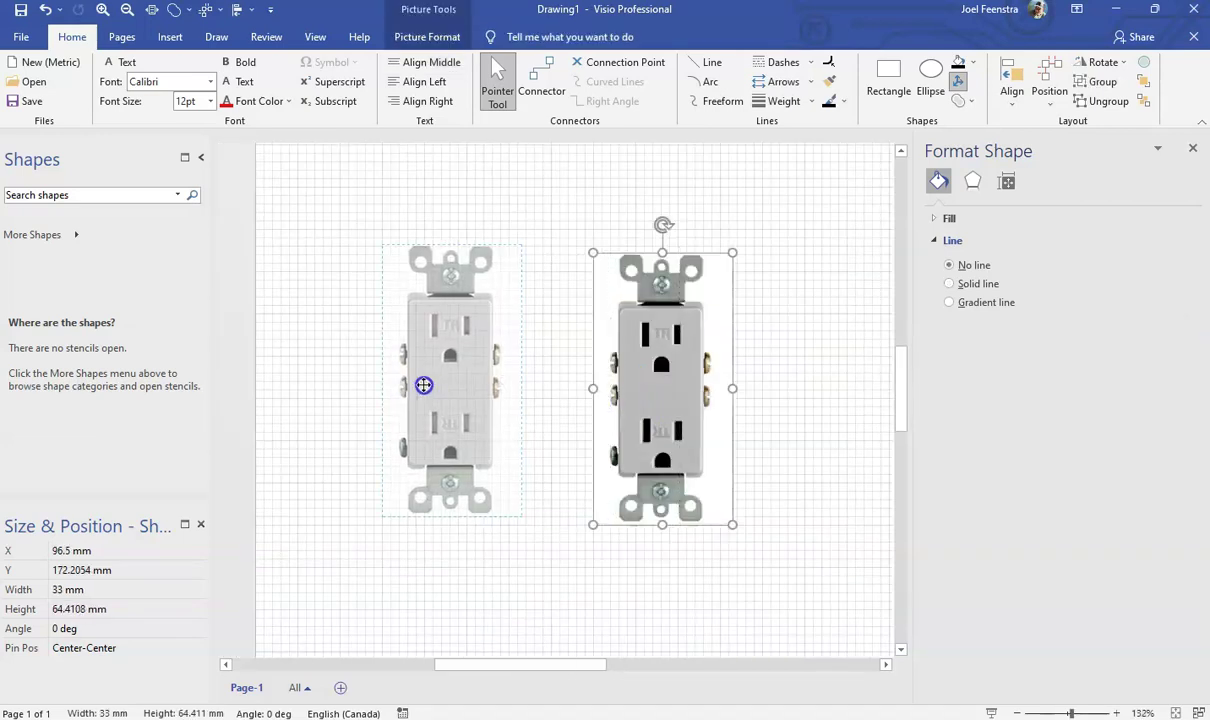
pyautogui.click(600, 537)
# Align both outlet groups to the horizontal centre of the grouped receptacle body and brackets.
pyautogui.moveTo(770, 195); pyautogui.dragTo(522, 550)
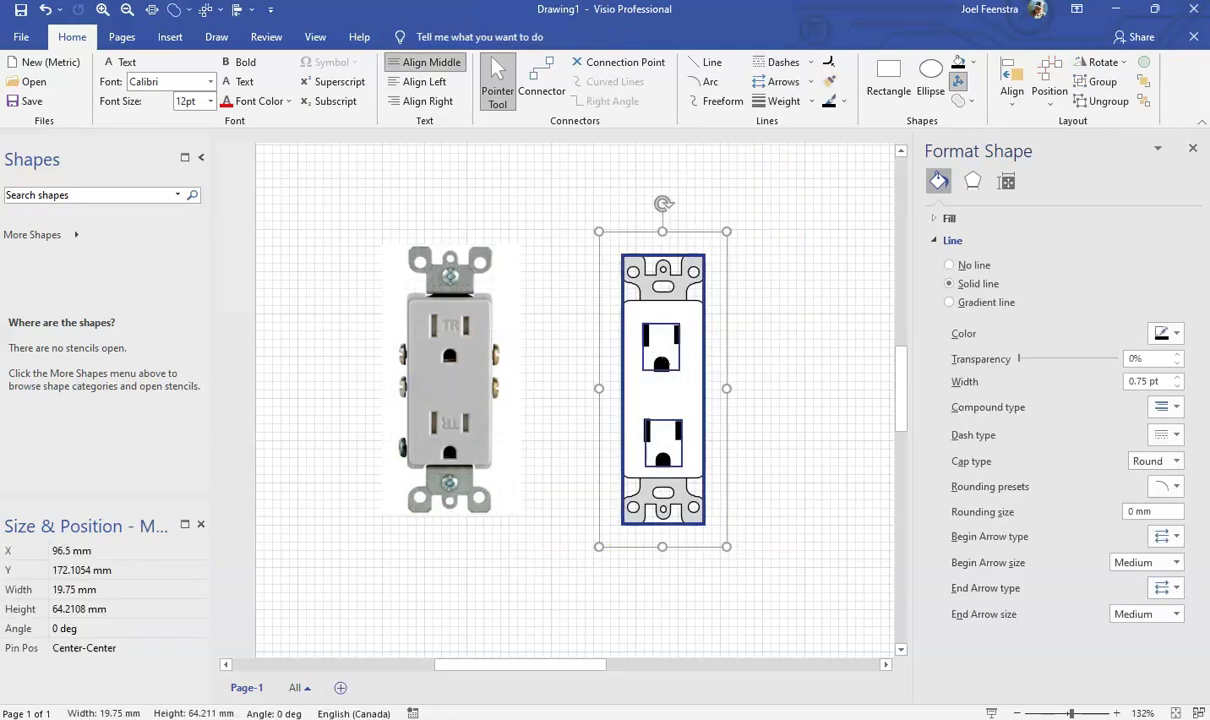
pyautogui.click(1012, 88)
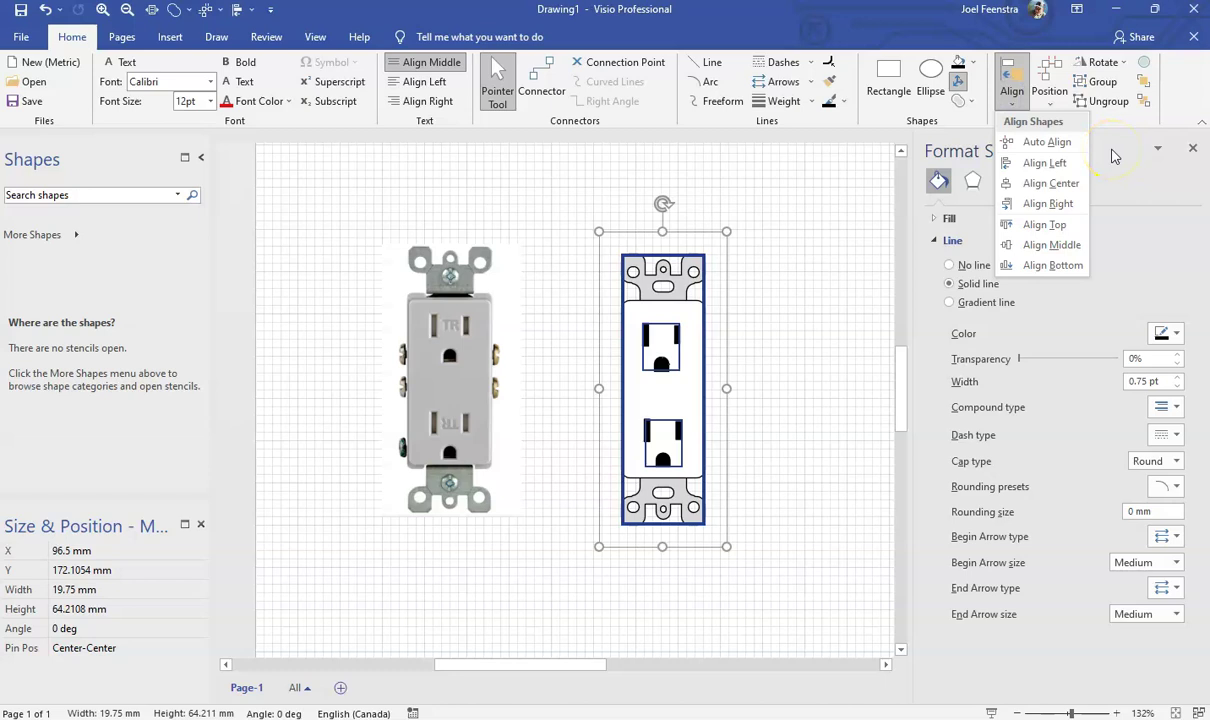
pyautogui.click(1073, 187)
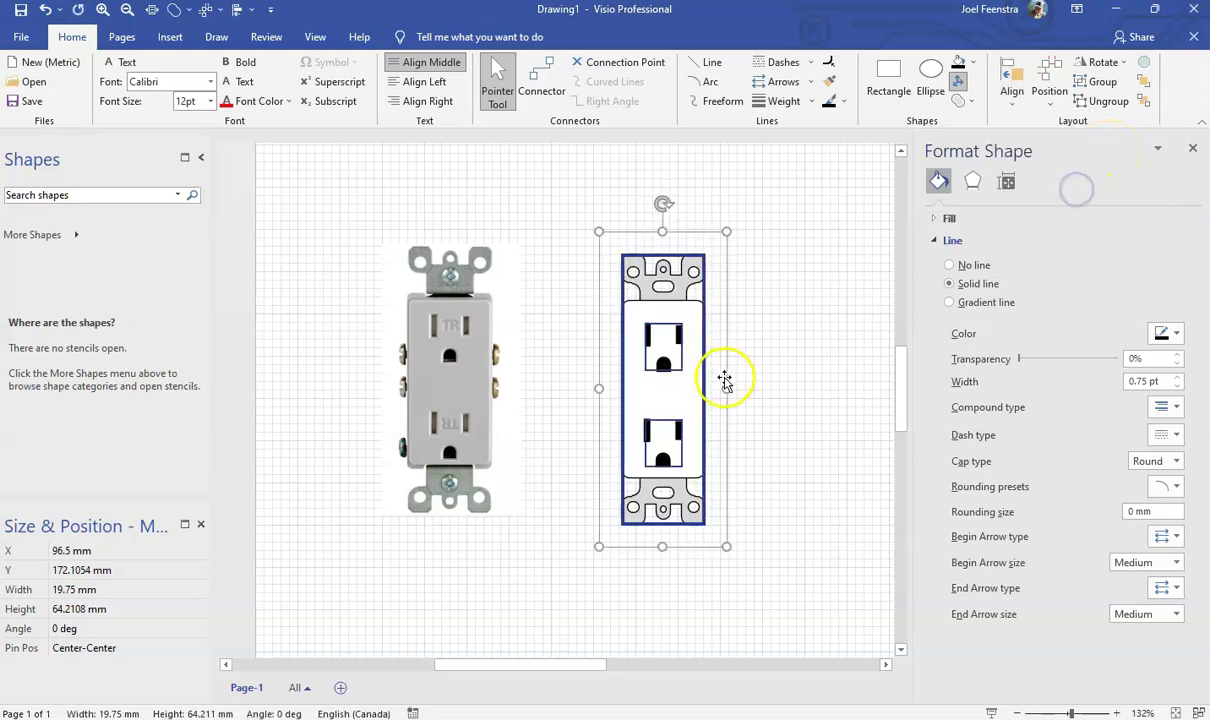
pyautogui.click(789, 394)
# Draw a rectangle about 3.15 × 2.24 mm over the picture's upper brass screw and an upright one about 1.35 × 5.5 mm across its outer end.
pyautogui.scroll(5, 664, 513)
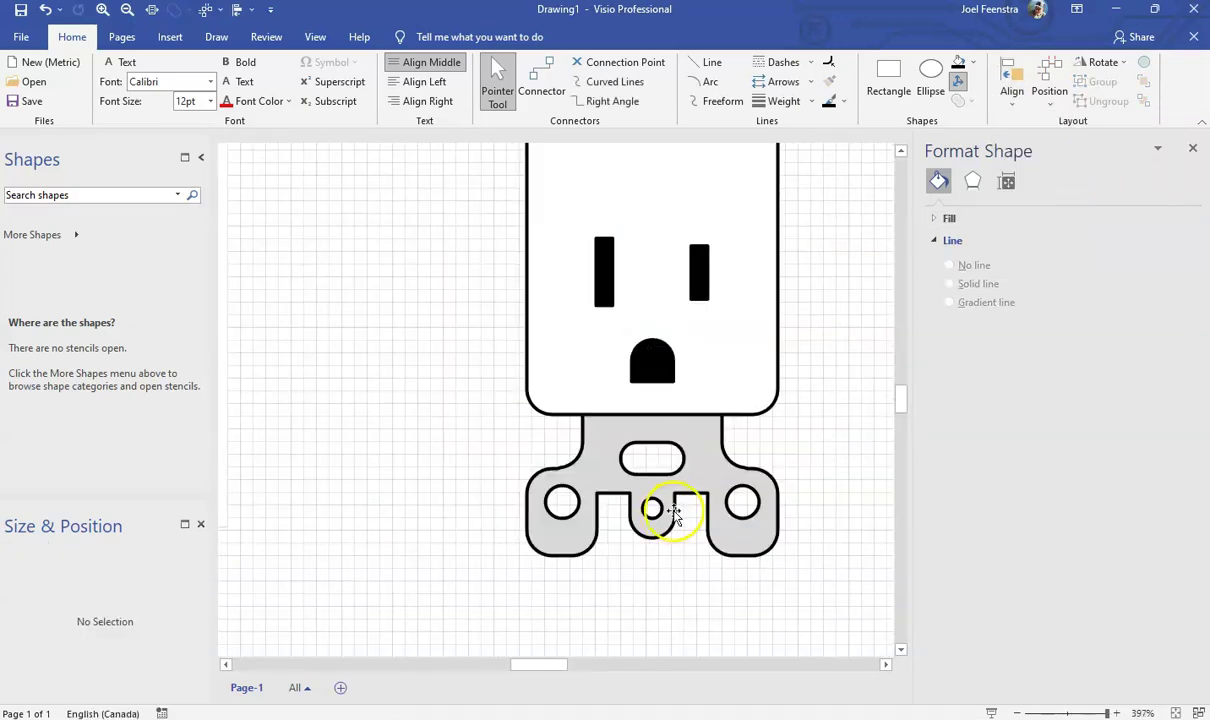
pyautogui.scroll(3, 675, 513)
pyautogui.scroll(-5, 675, 513)
pyautogui.scroll(1, 577, 547)
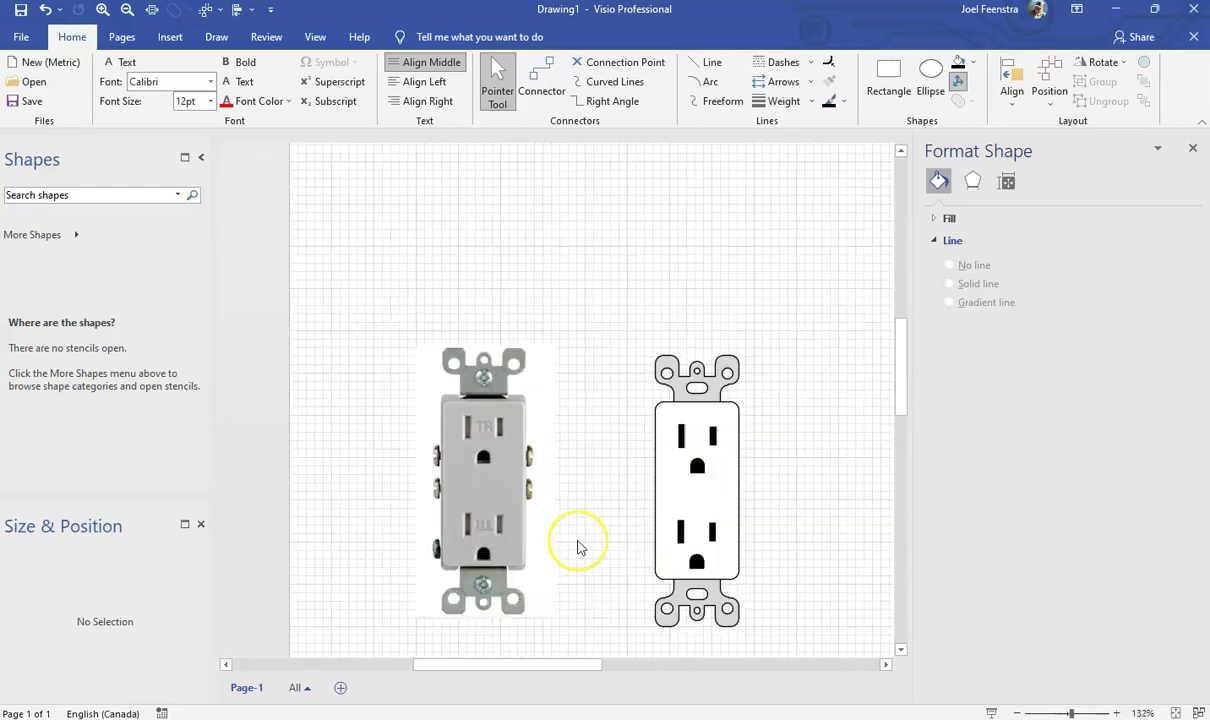
pyautogui.scroll(2, 577, 547)
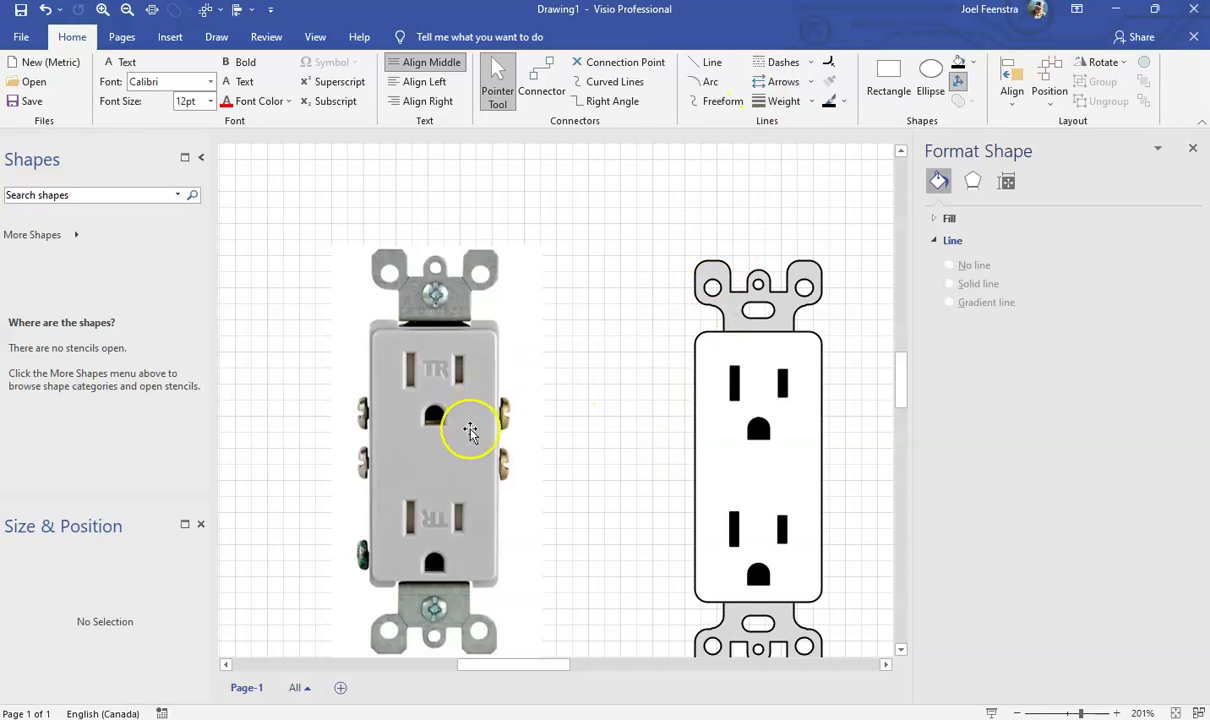
pyautogui.scroll(7, 514, 440)
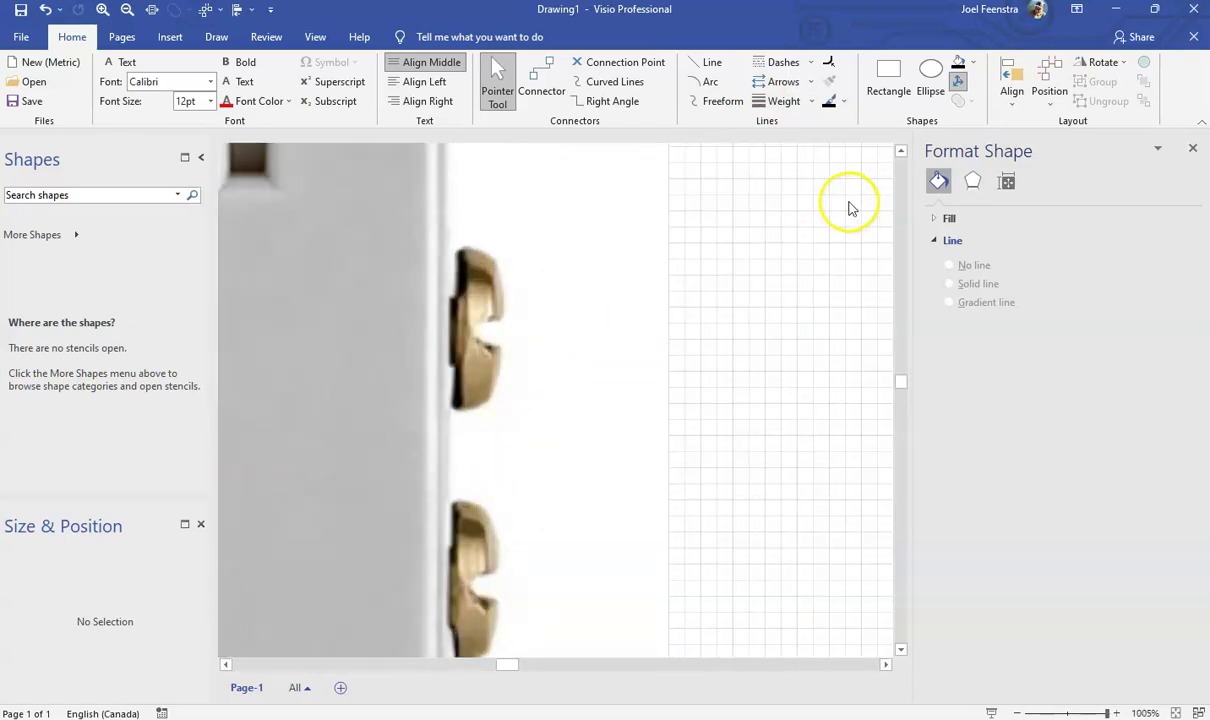
pyautogui.click(888, 78)
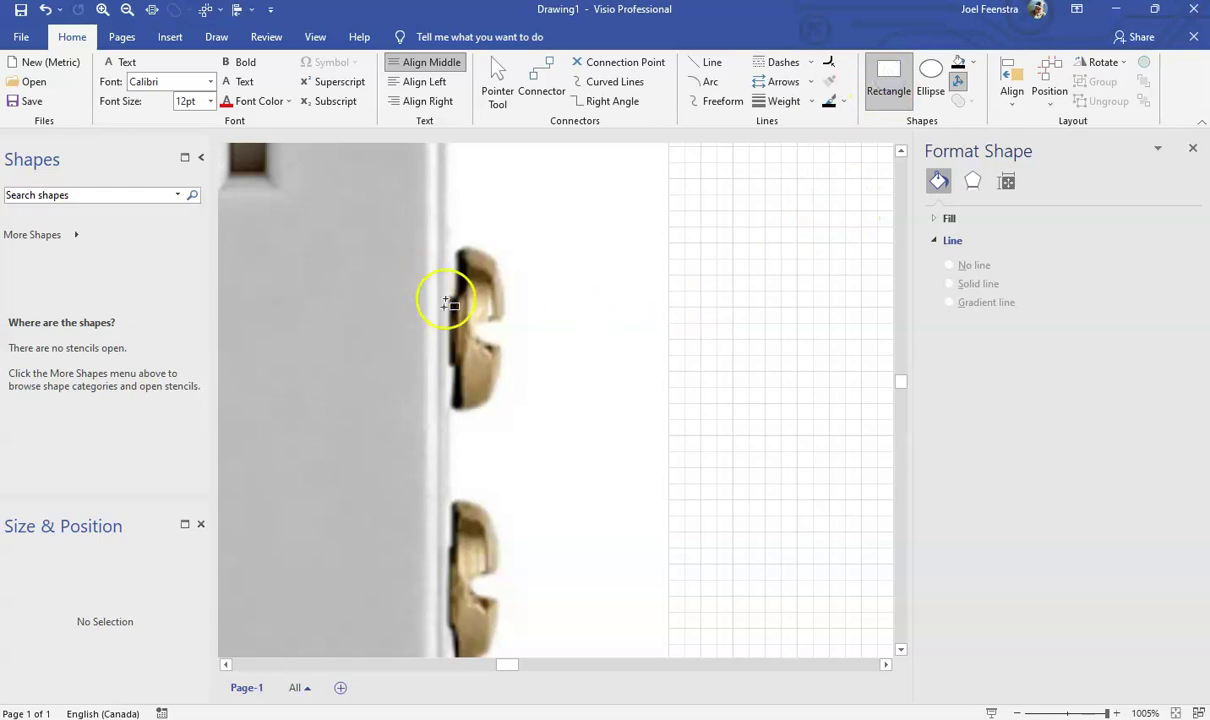
pyautogui.moveTo(450, 294); pyautogui.dragTo(551, 364)
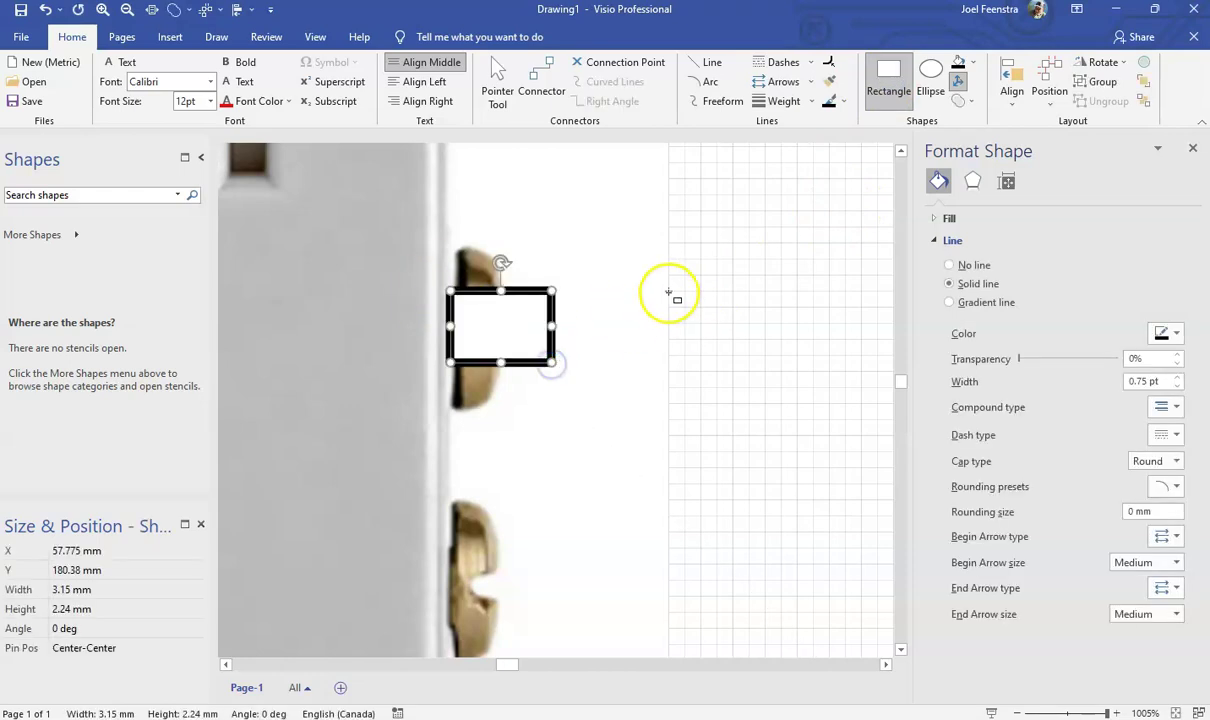
pyautogui.click(734, 246)
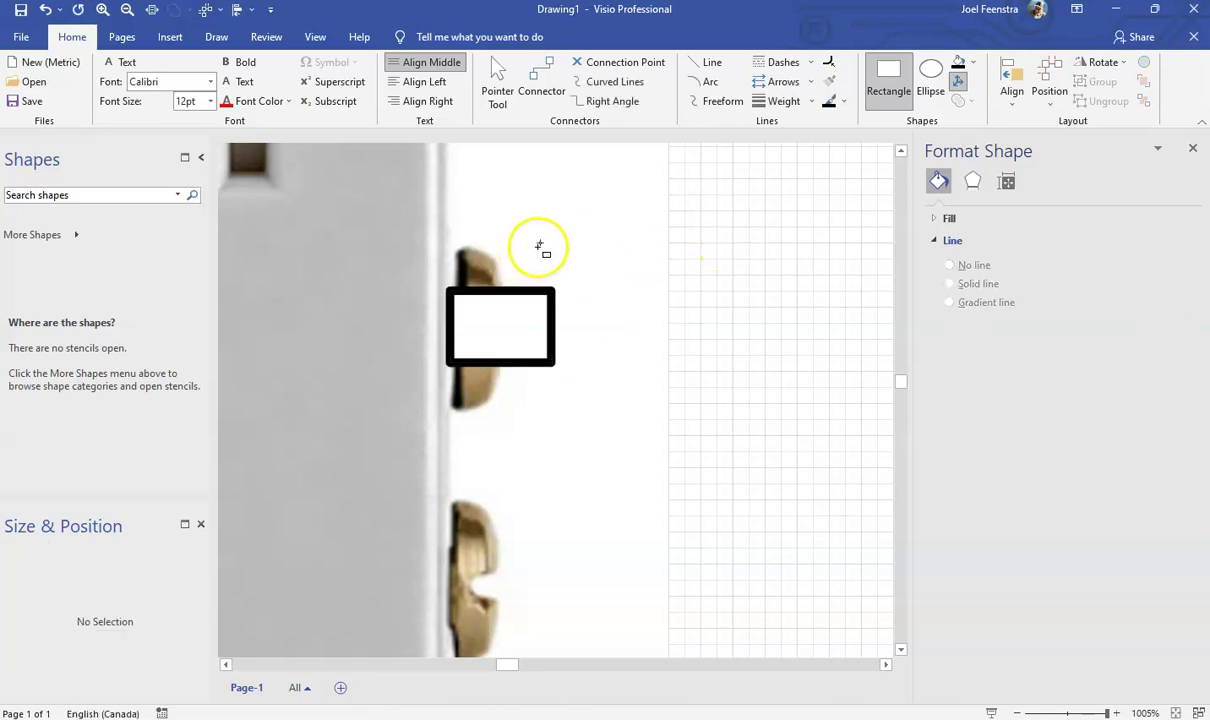
pyautogui.moveTo(534, 243); pyautogui.dragTo(506, 412)
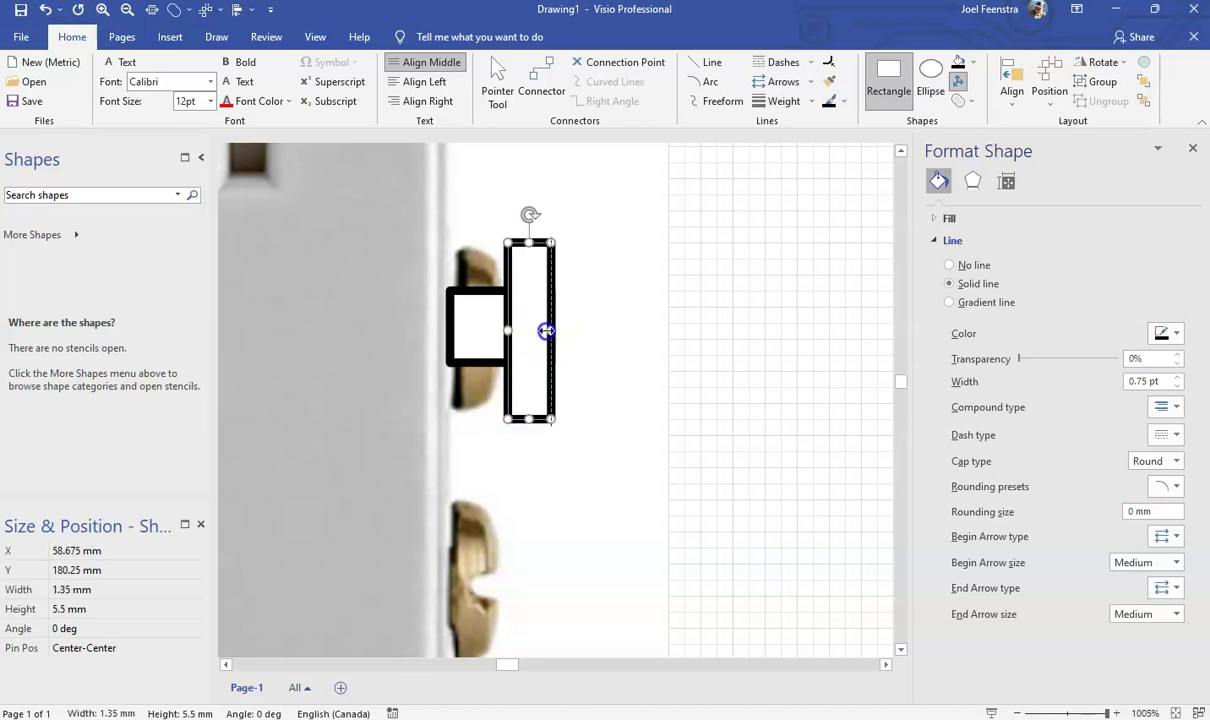
# Copy both screw rectangles to the blank area beside the picture, and shorten the copied horizontal one to about 2.65 mm wide.
pyautogui.click(497, 80)
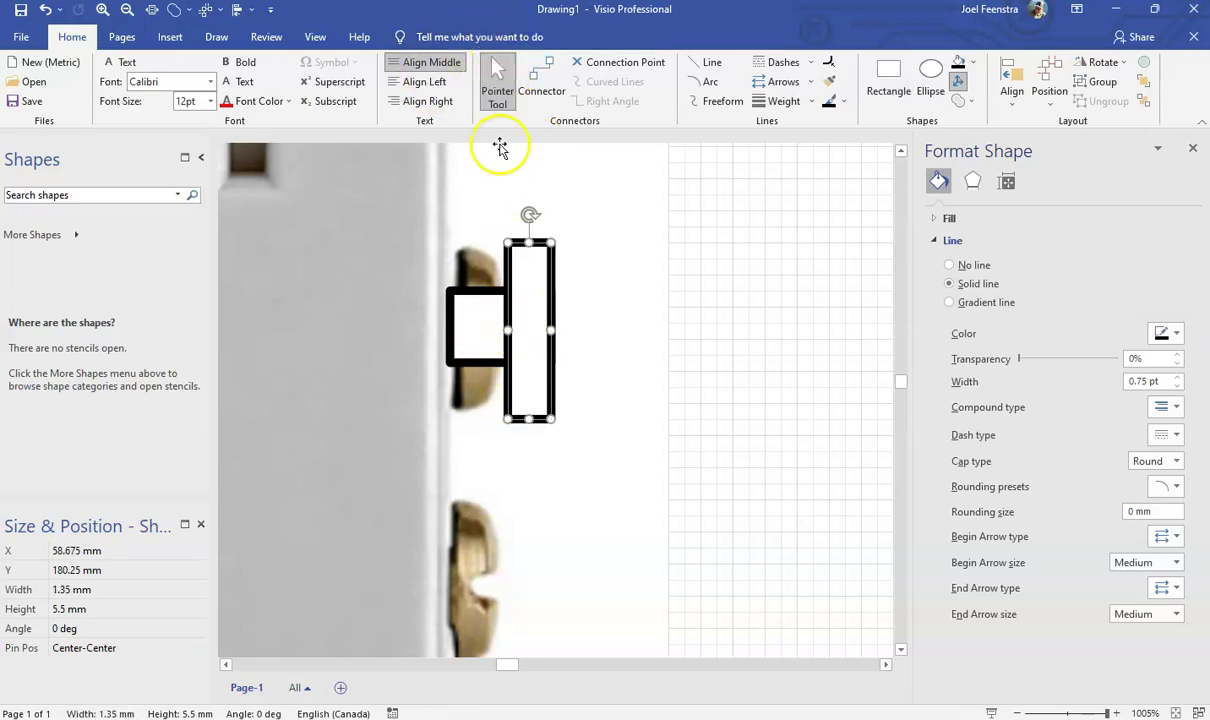
pyautogui.click(462, 320)
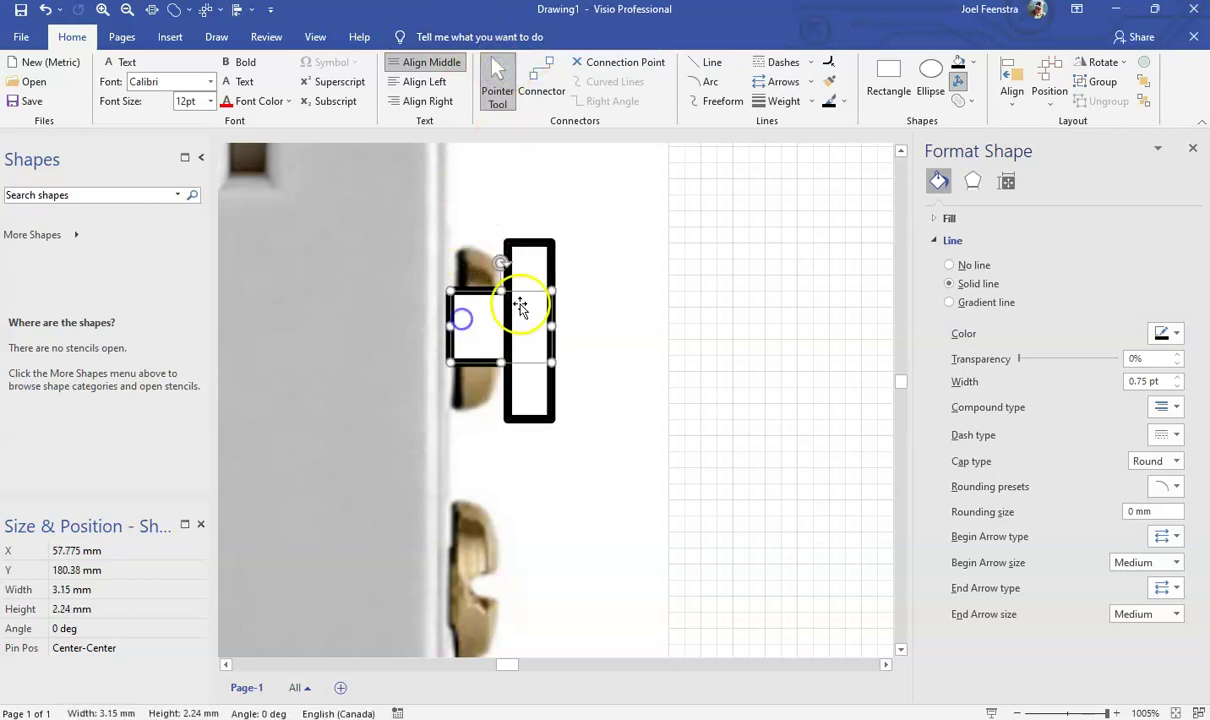
pyautogui.keyDown('shift'); pyautogui.click(526, 272); pyautogui.keyUp('shift')
pyautogui.moveTo(526, 272); pyautogui.dragTo(723, 240)
pyautogui.click(806, 287)
pyautogui.click(723, 297)
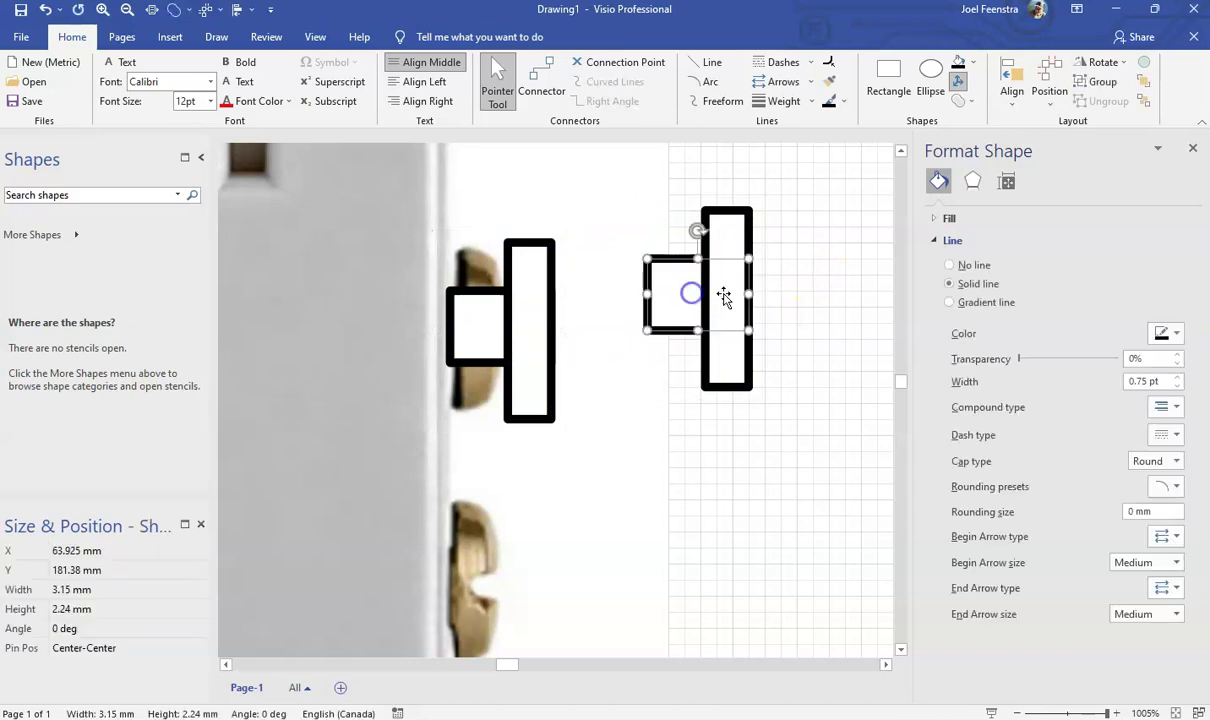
pyautogui.click(790, 272)
# Align the two copied rectangles to the same vertical middle and unite them into one T-shaped screw outline.
pyautogui.moveTo(763, 150); pyautogui.dragTo(600, 420)
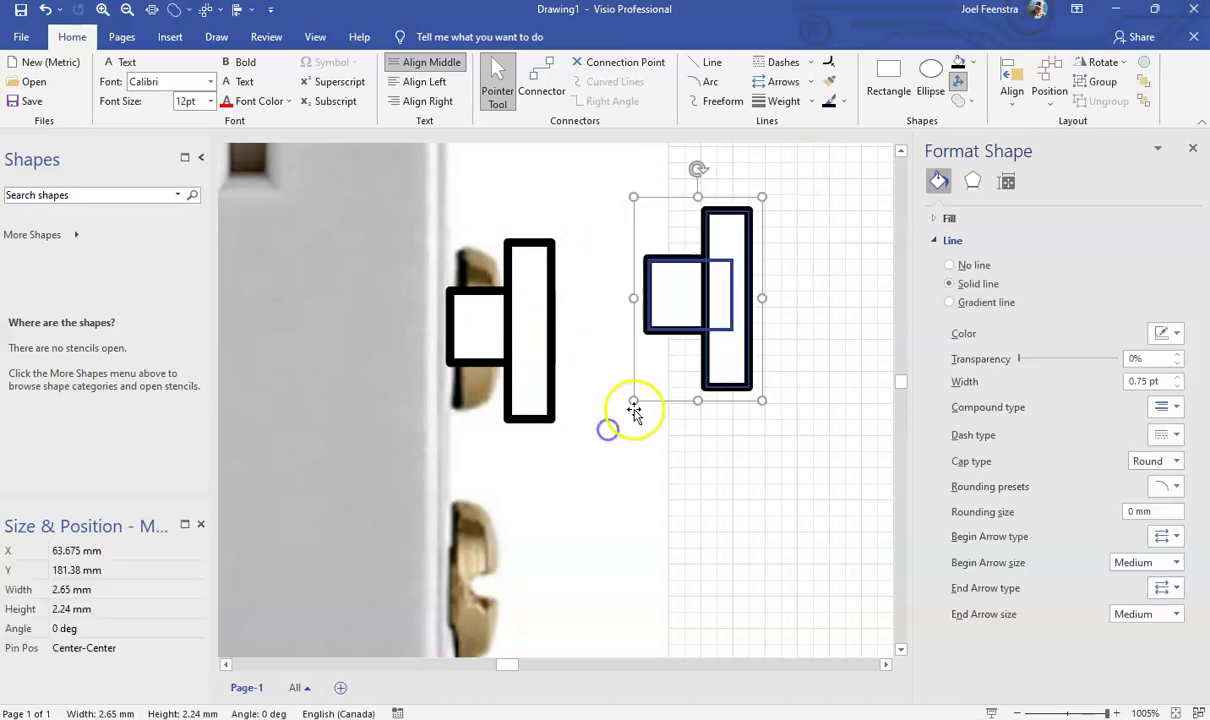
pyautogui.click(1020, 88)
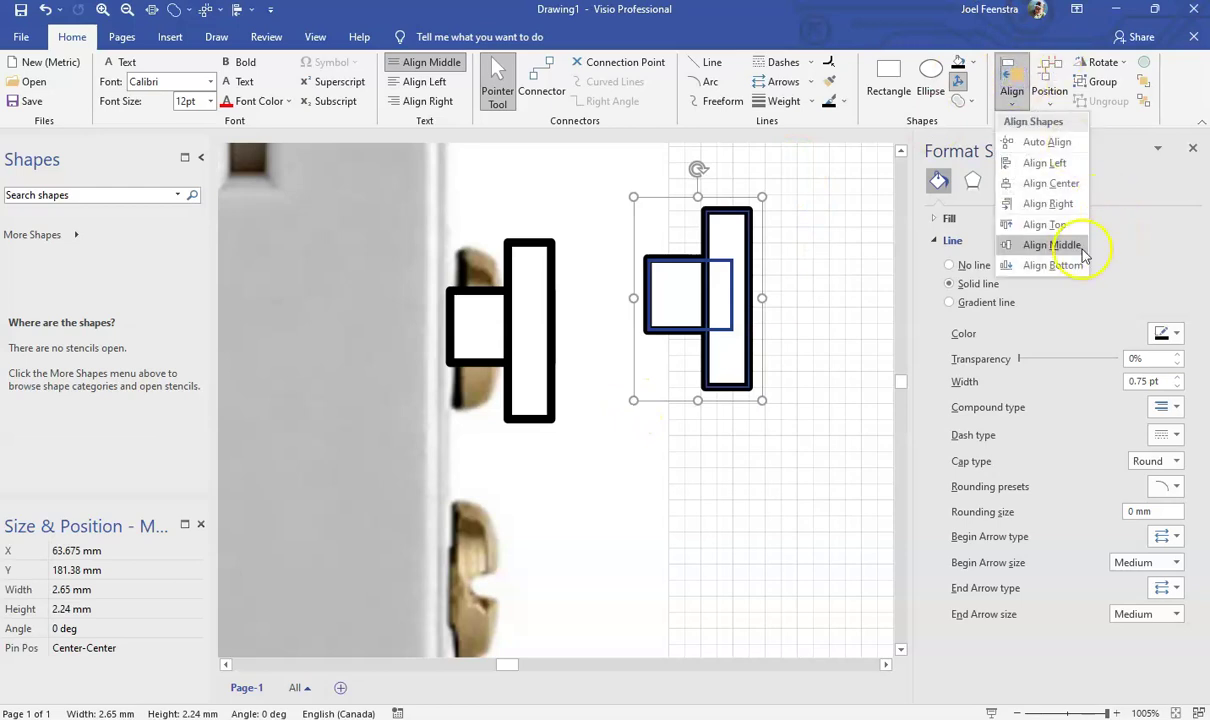
pyautogui.click(1066, 241)
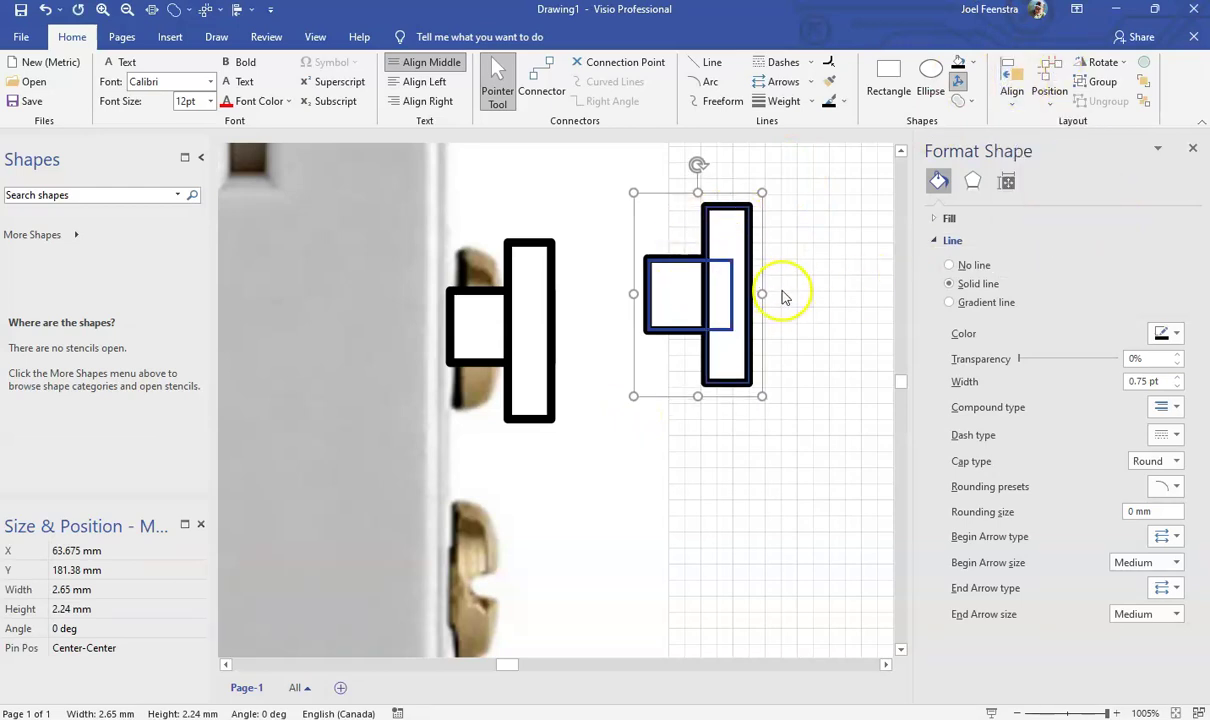
pyautogui.click(970, 102)
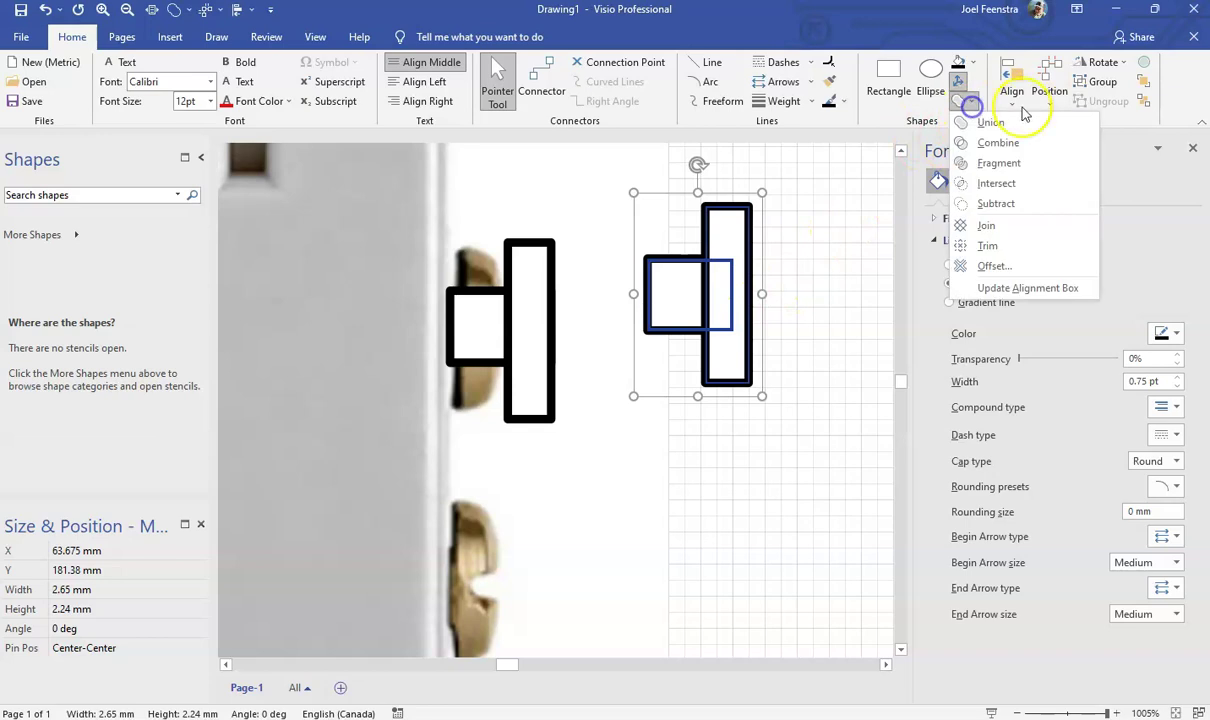
pyautogui.click(990, 124)
pyautogui.click(816, 320)
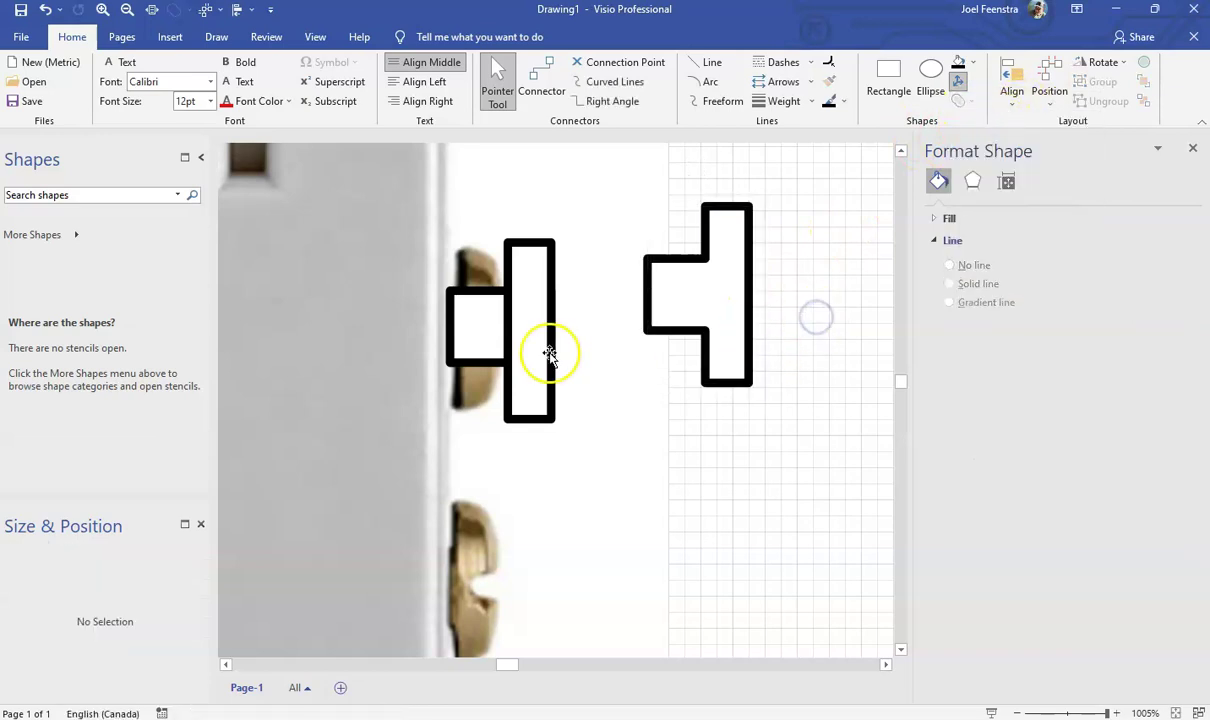
# Draw a horizontal rectangle about 2.5 × 0.89 mm across the outer edge of the T-shaped screw's head.
pyautogui.click(884, 72)
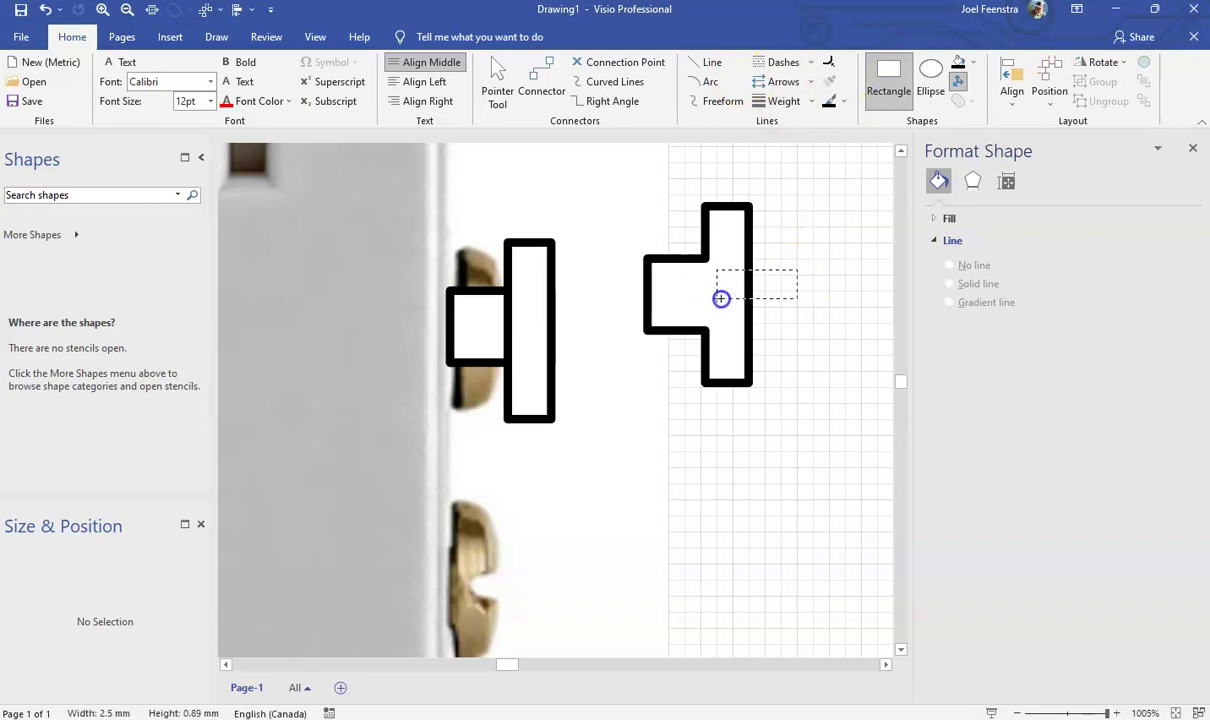
pyautogui.moveTo(721, 298); pyautogui.dragTo(717, 297)
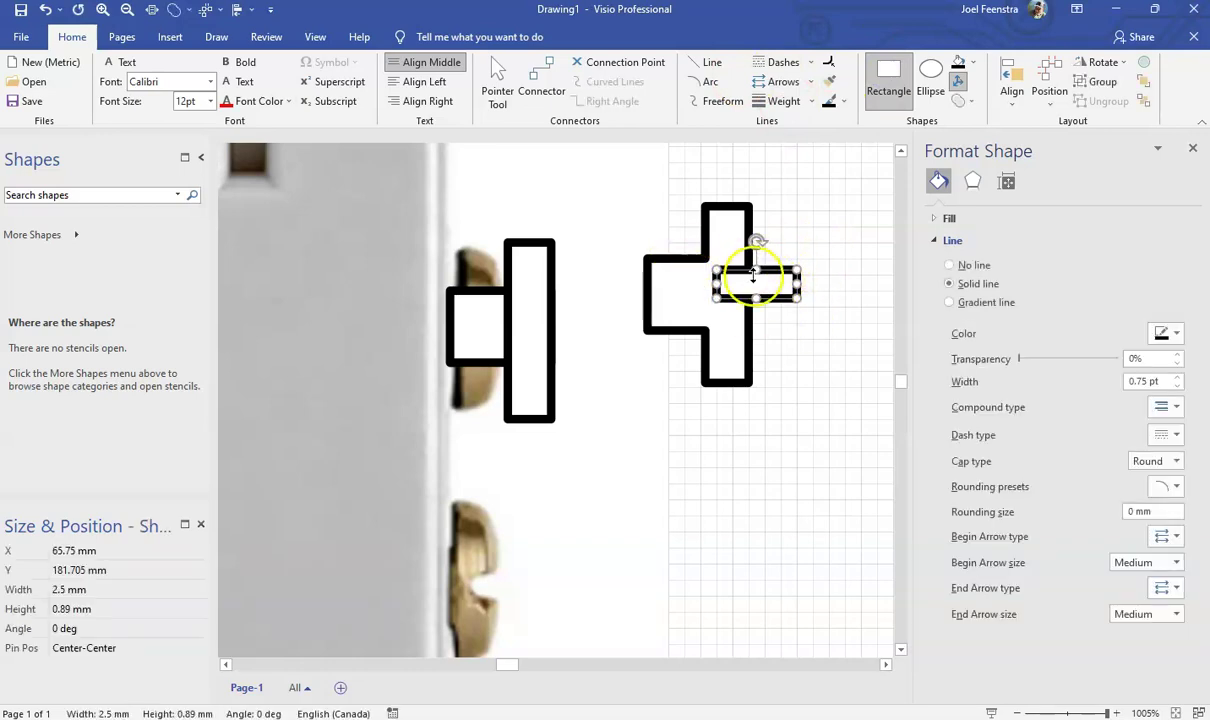
# Center the small rectangle on the outer edge of the T-shaped screw's head and align both shapes to the same vertical middle.
pyautogui.click(497, 85)
pyautogui.moveTo(752, 281)
pyautogui.mouseDown()
pyautogui.moveTo(830, 285)
pyautogui.moveTo(768, 296)
pyautogui.mouseUp()
pyautogui.click(797, 211)
pyautogui.moveTo(832, 178); pyautogui.dragTo(567, 471)
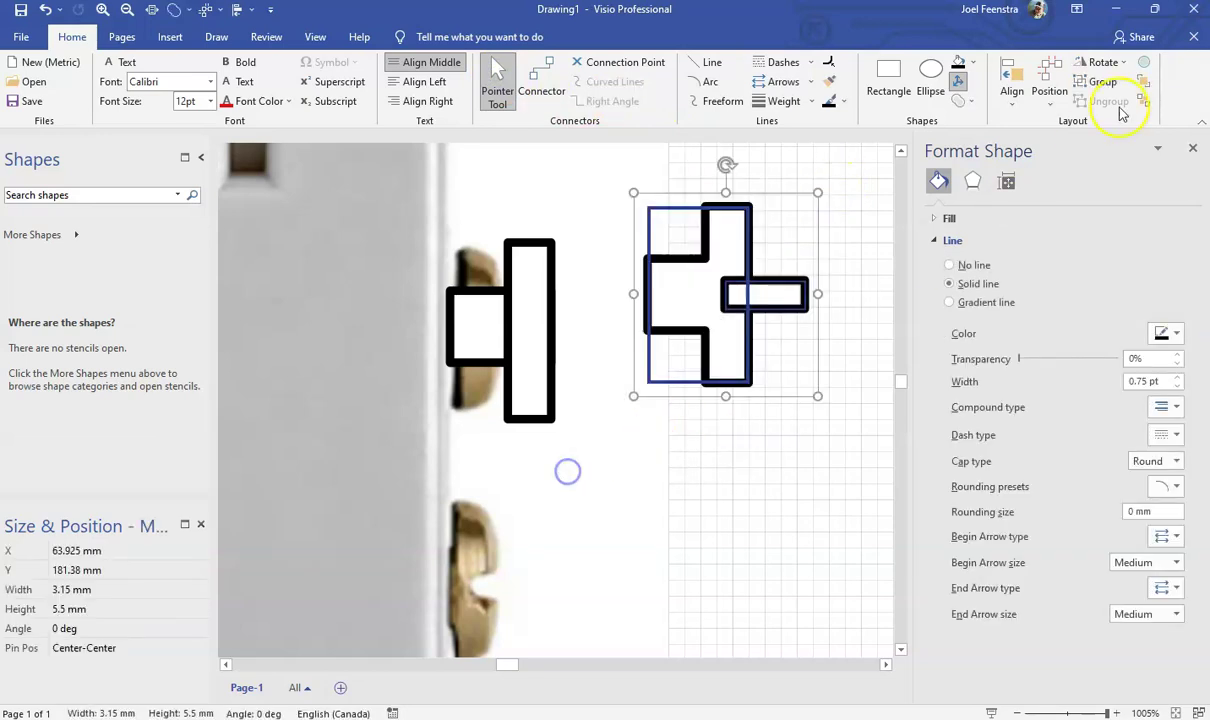
pyautogui.click(1012, 85)
pyautogui.click(1078, 244)
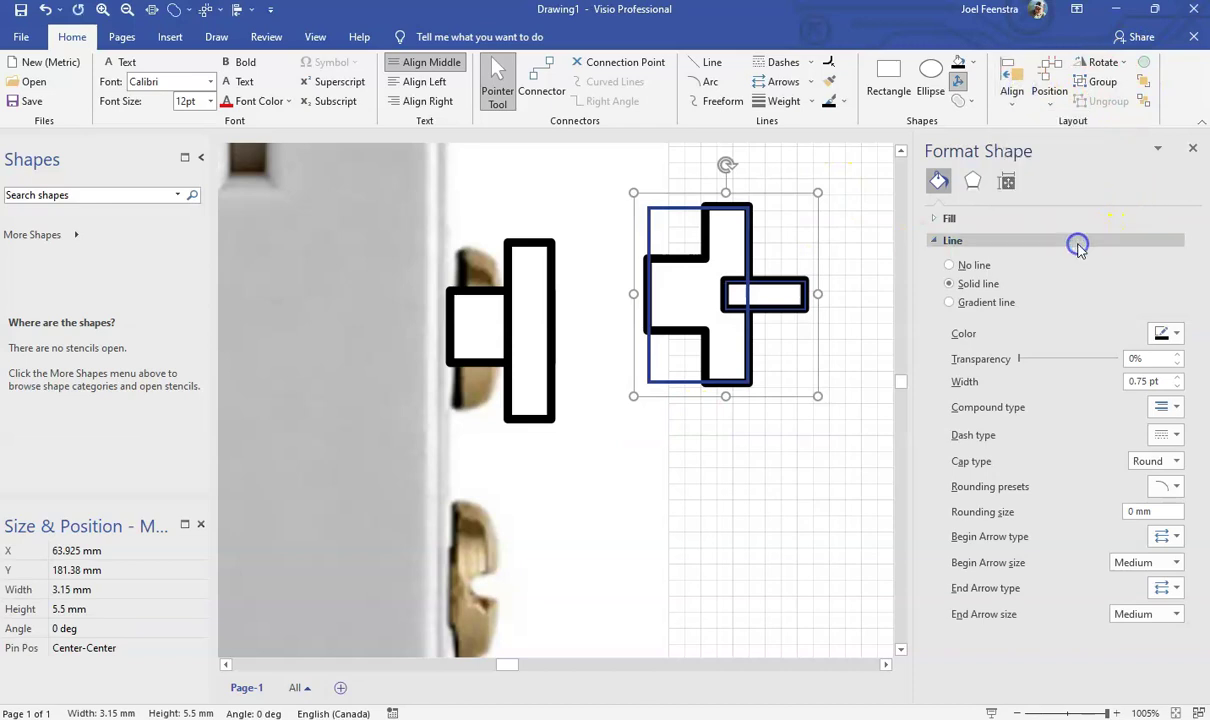
# Fragment the T-shape and the small rectangle, and delete the rectangle's pieces to leave a slot in the screw head.
pyautogui.click(962, 101)
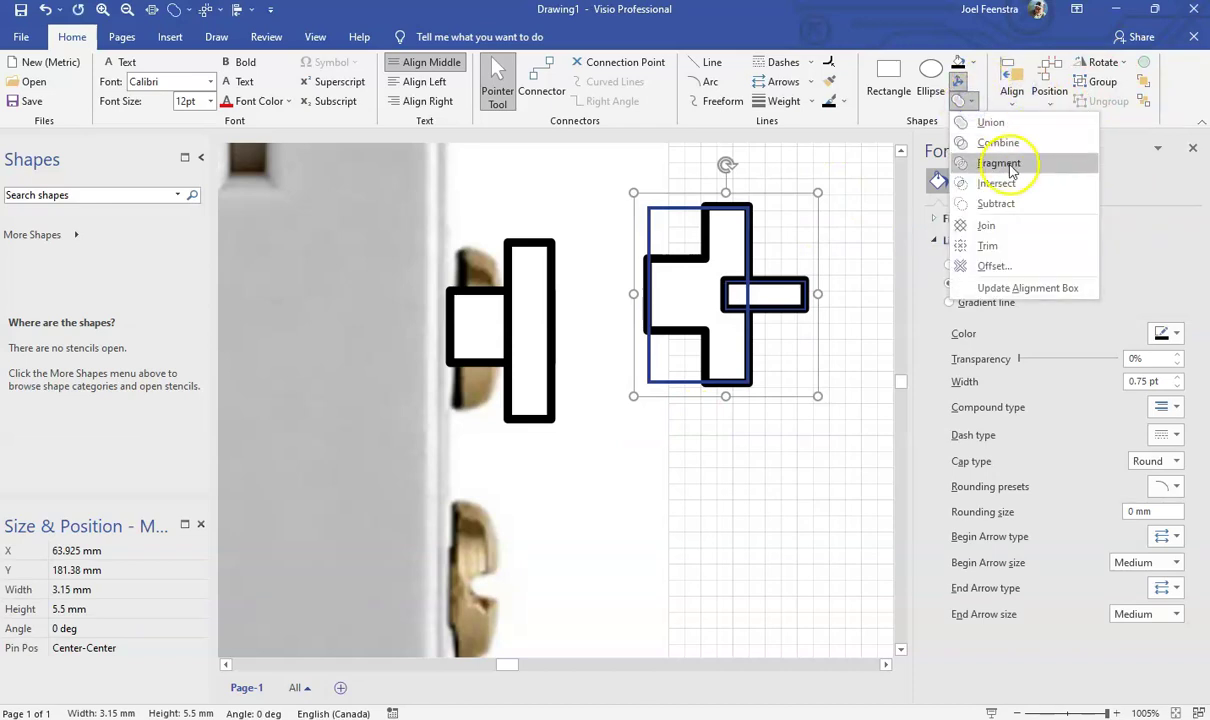
pyautogui.click(1008, 166)
pyautogui.click(746, 437)
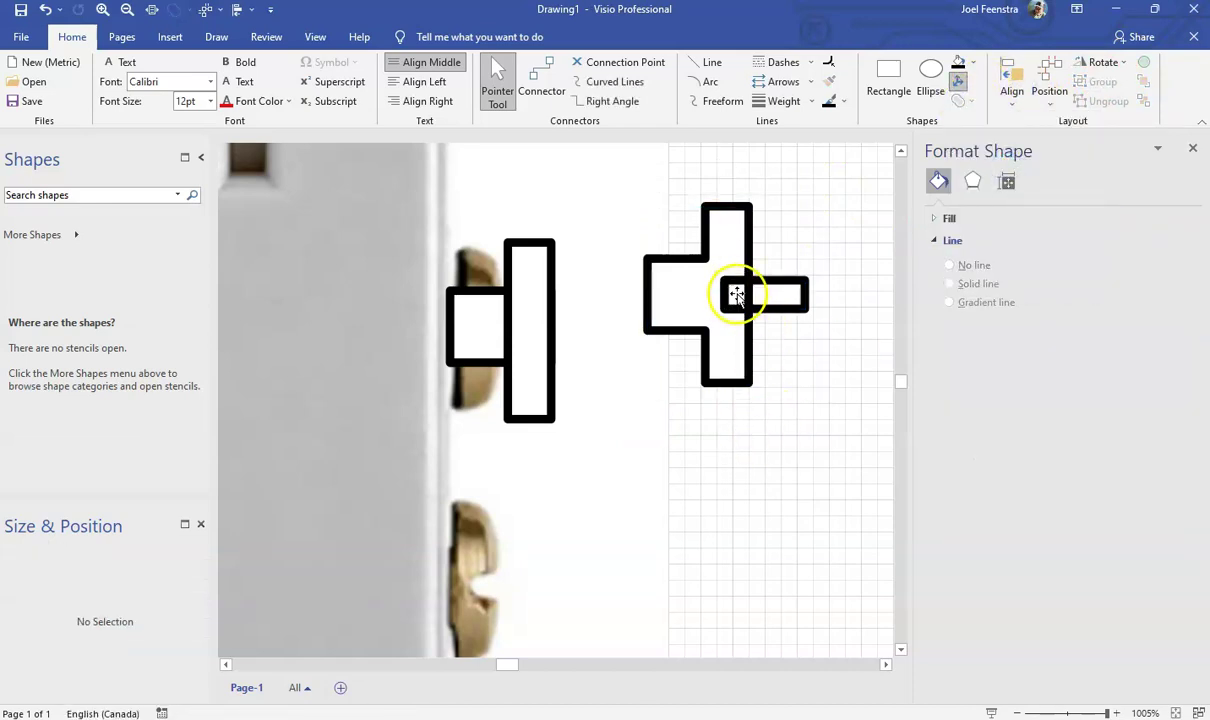
pyautogui.click(736, 293)
pyautogui.click(764, 291)
pyautogui.moveTo(782, 293); pyautogui.dragTo(797, 386)
pyautogui.press('Delete')
# Move the slotted screw outline further from the picture and delete the two original rectangles over the upper brass screw.
pyautogui.click(716, 316)
pyautogui.moveTo(702, 310); pyautogui.dragTo(780, 305)
pyautogui.moveTo(688, 188); pyautogui.dragTo(435, 465)
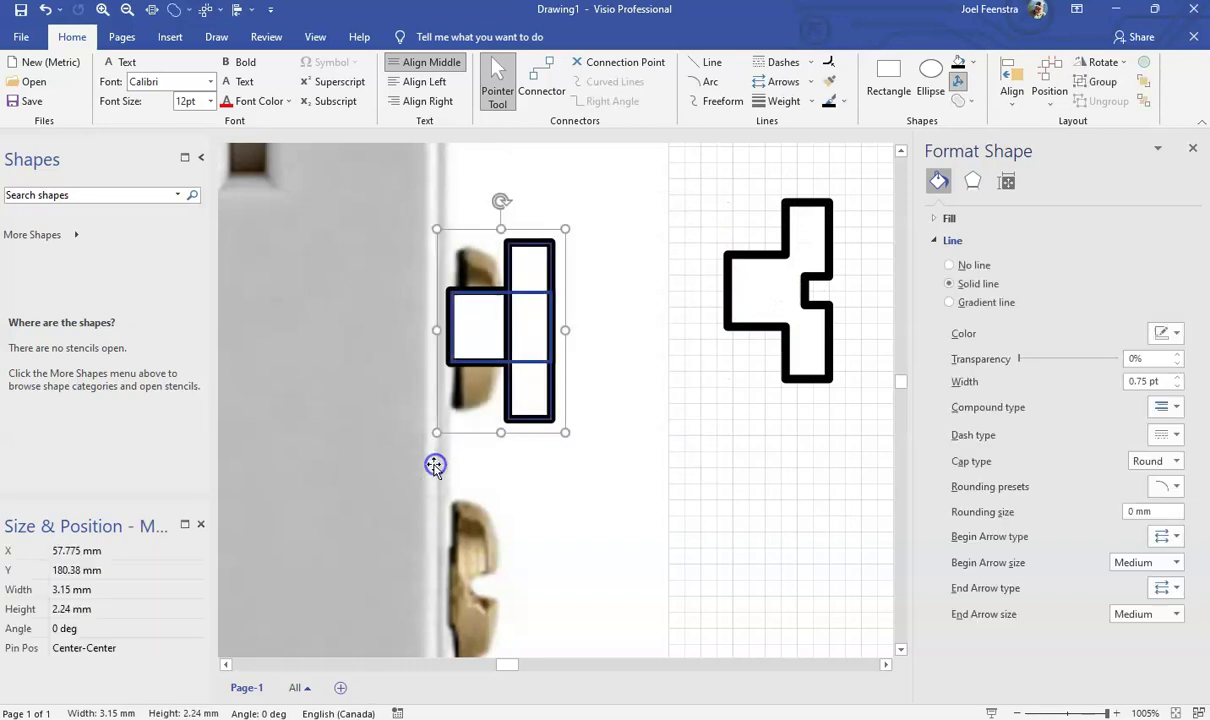
pyautogui.press('Delete')
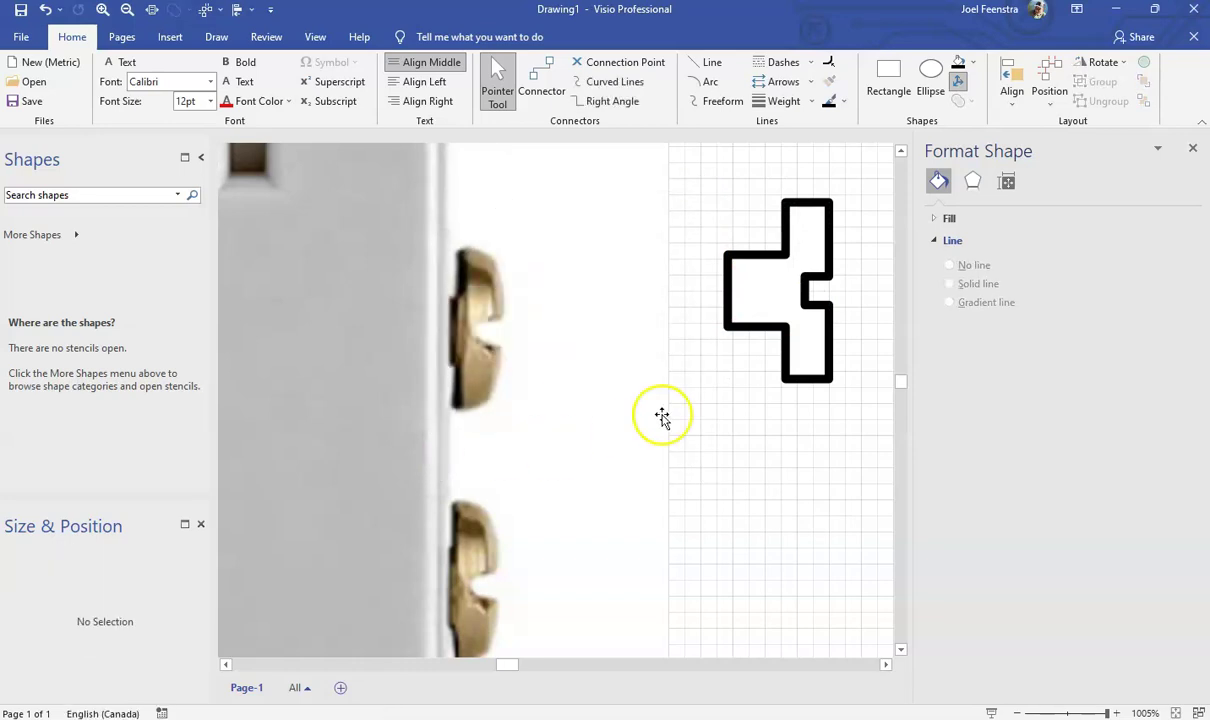
# Try rotating the slotted screw outline by 180 degrees, turn it back to 0 degrees and move it up beside the picture.
pyautogui.scroll(-3, 761, 451)
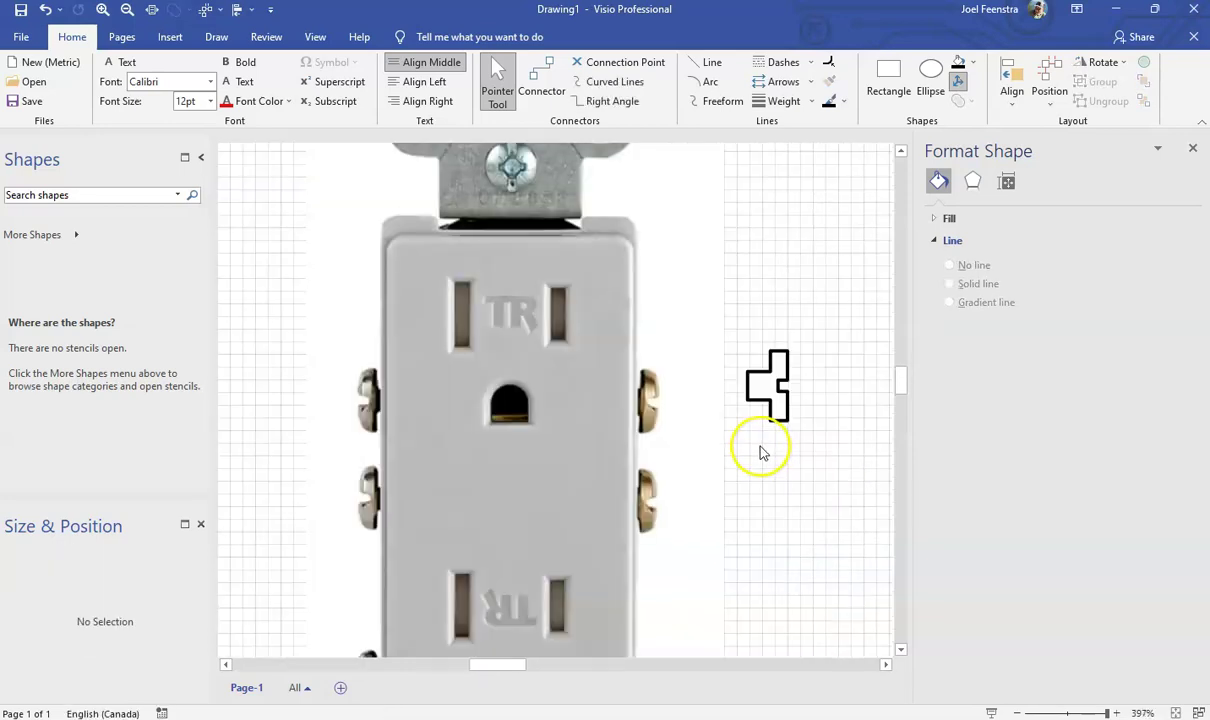
pyautogui.click(785, 355)
pyautogui.moveTo(768, 321); pyautogui.dragTo(765, 474)
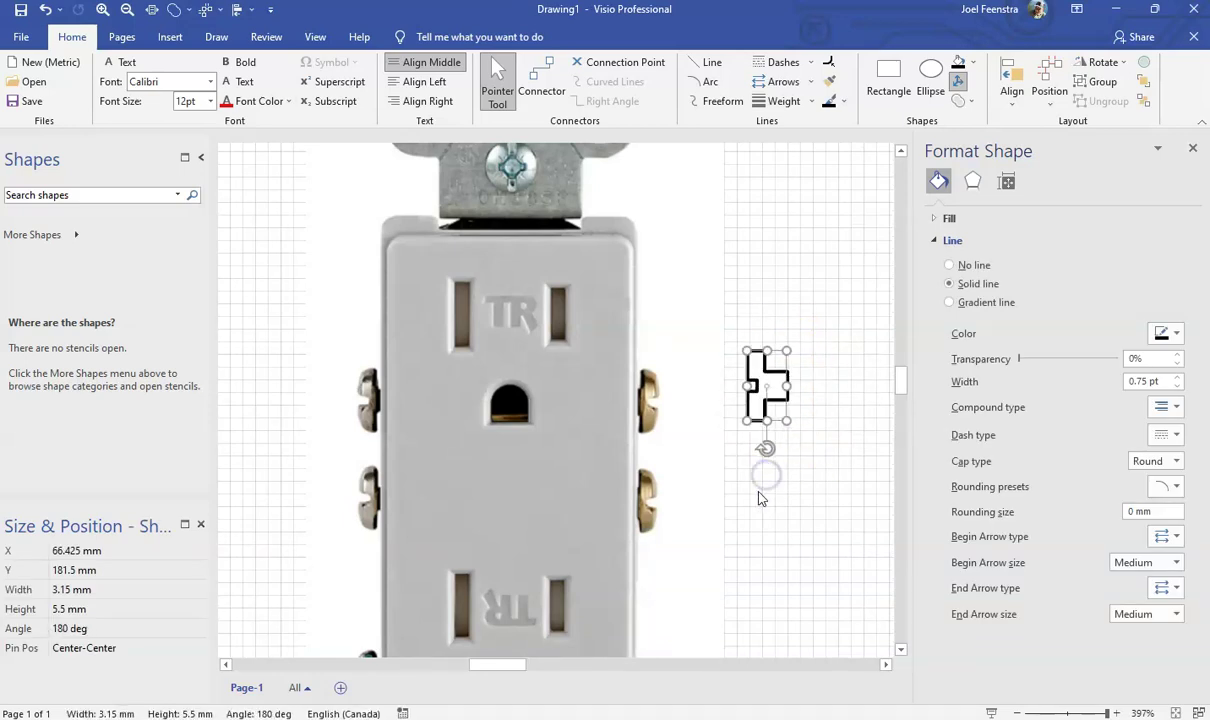
pyautogui.scroll(-2, 783, 538)
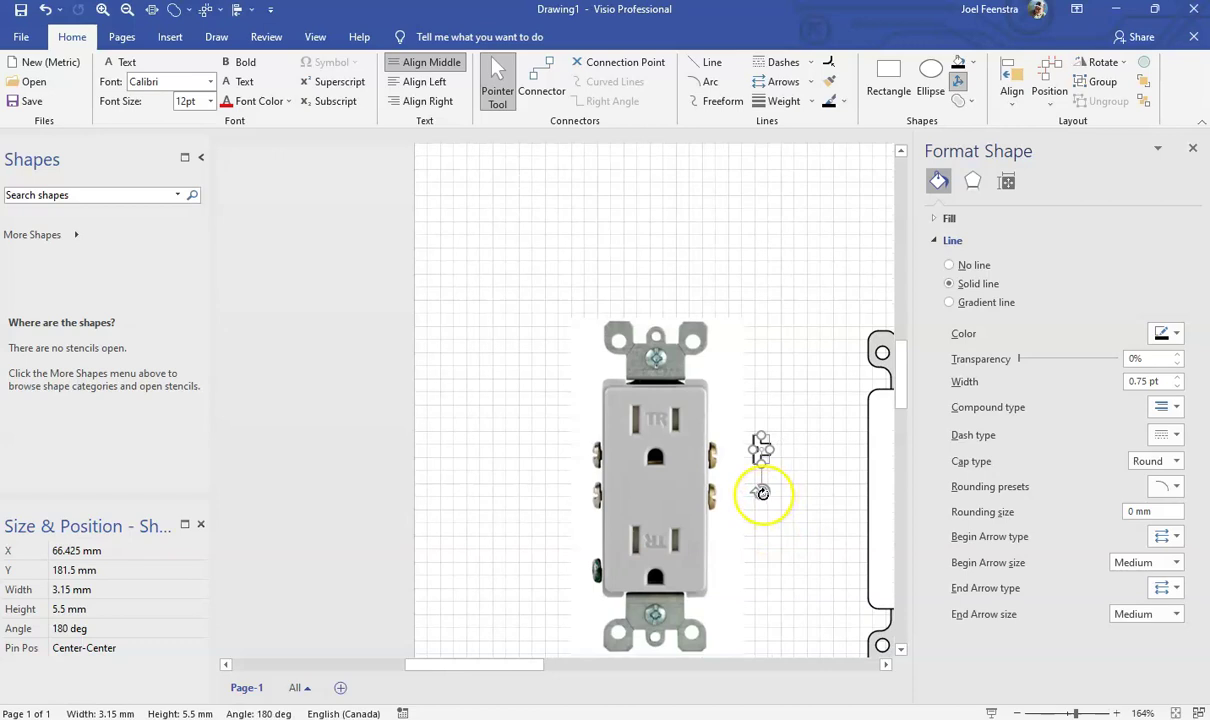
pyautogui.moveTo(763, 496); pyautogui.dragTo(820, 205)
pyautogui.click(790, 486)
pyautogui.scroll(2, 790, 486)
pyautogui.scroll(-2, 820, 205)
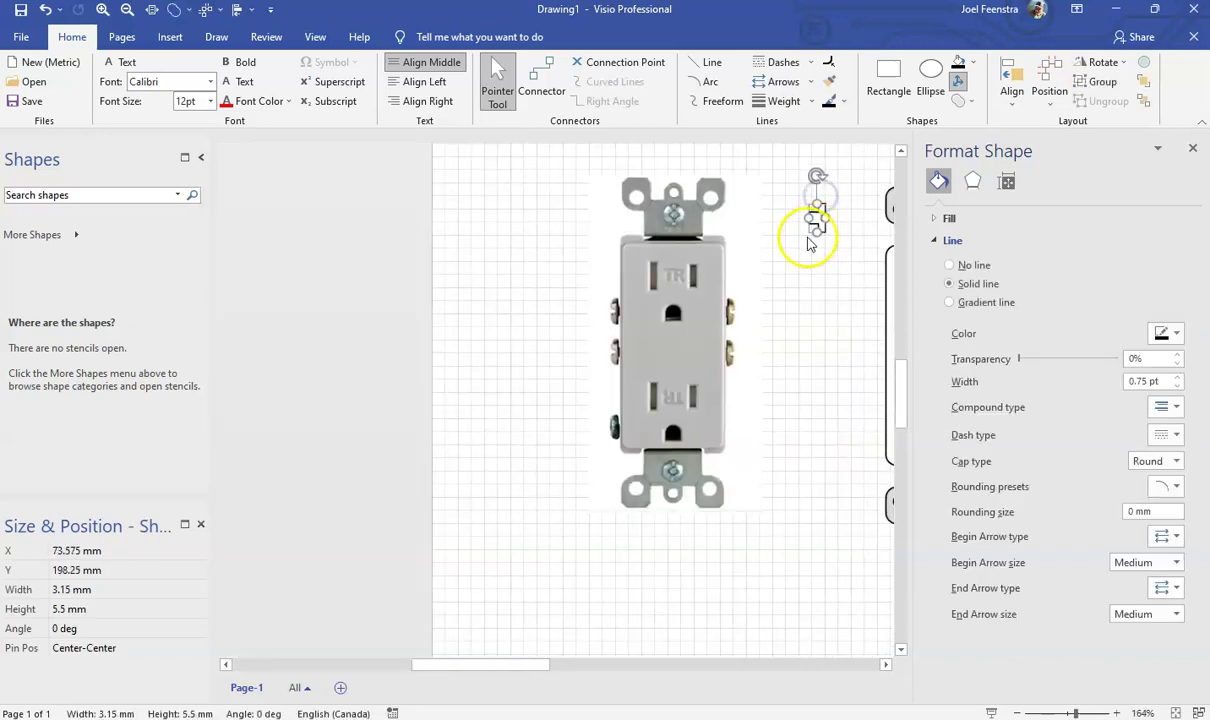
# Move the drawn receptacle body with its mounting straps onto the receptacle picture.
pyautogui.moveTo(489, 675); pyautogui.dragTo(522, 672)
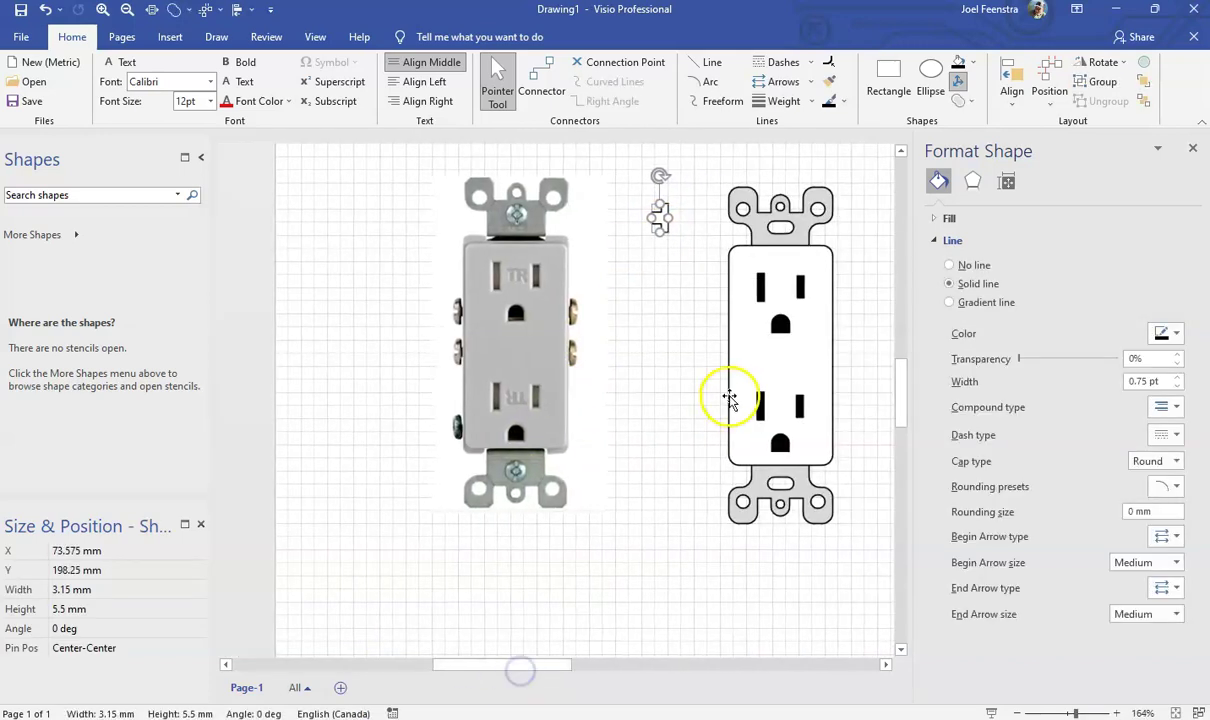
pyautogui.click(724, 400)
pyautogui.moveTo(780, 354); pyautogui.dragTo(511, 344)
pyautogui.click(586, 386)
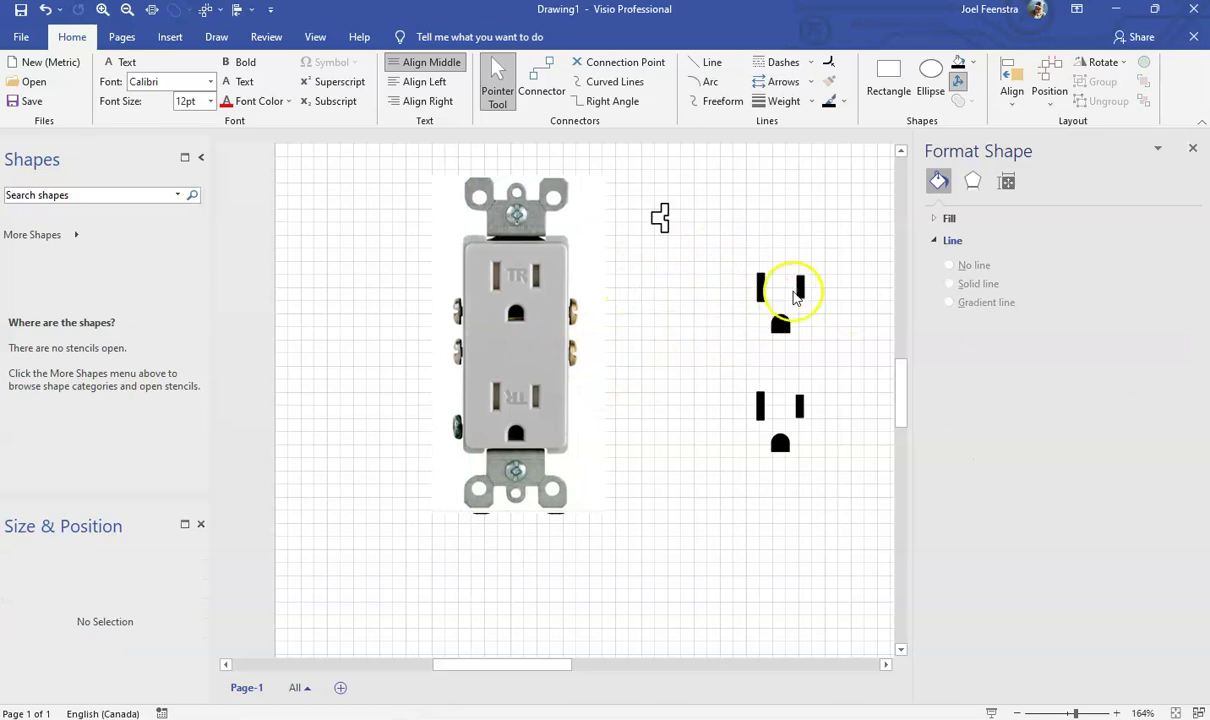
# Move the upper and lower groups of slots and ground hole onto the matching outlets in the picture.
pyautogui.click(780, 328)
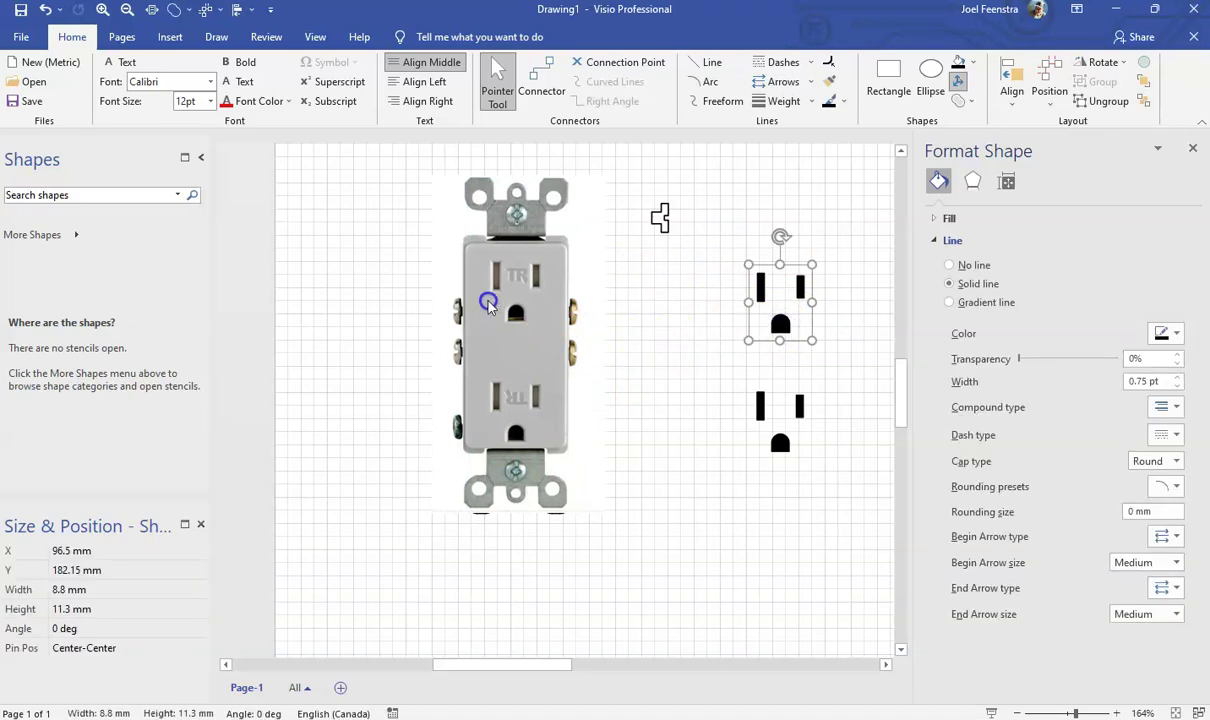
pyautogui.moveTo(780, 320)
pyautogui.mouseDown()
pyautogui.moveTo(524, 310)
pyautogui.moveTo(780, 440)
pyautogui.moveTo(516, 434)
pyautogui.mouseUp()
pyautogui.click(686, 421)
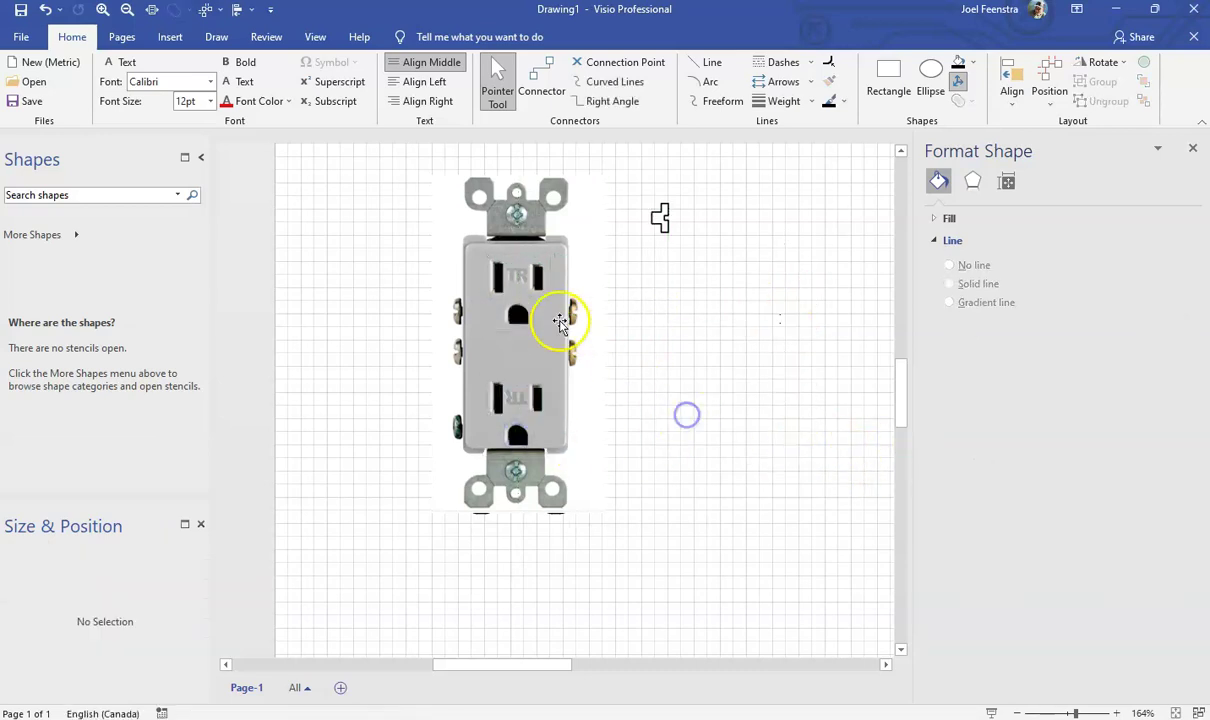
# Place the slotted screw outline over the picture's upper brass screw and a duplicate of it over the lower brass screw.
pyautogui.scroll(4, 540, 324)
pyautogui.scroll(2, 698, 378)
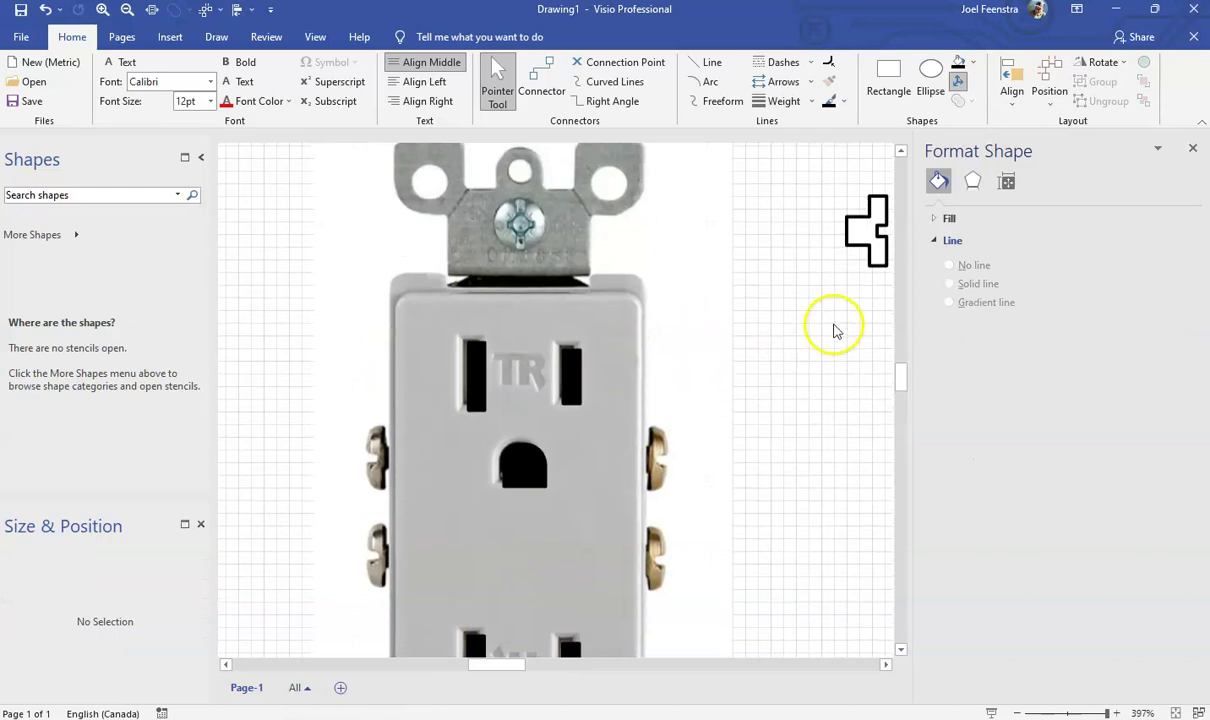
pyautogui.click(866, 247)
pyautogui.moveTo(861, 233); pyautogui.dragTo(663, 472)
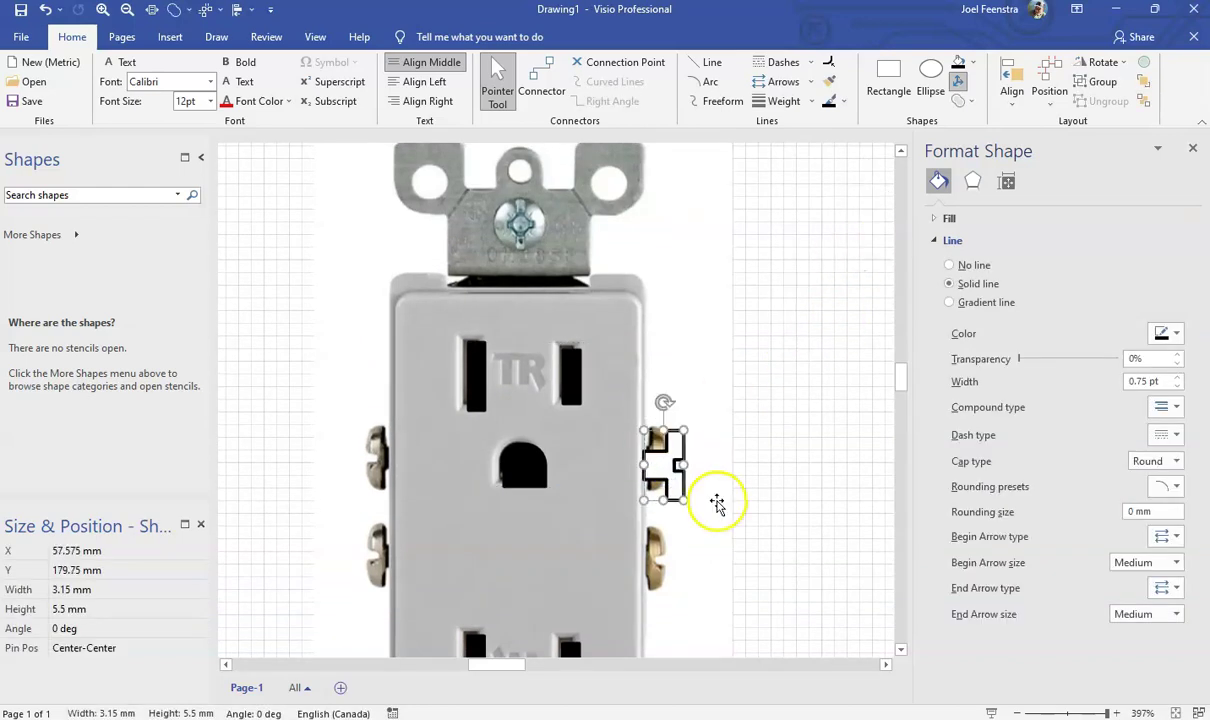
pyautogui.hotkey('ctrl', 'd')
pyautogui.moveTo(770, 567); pyautogui.dragTo(655, 565)
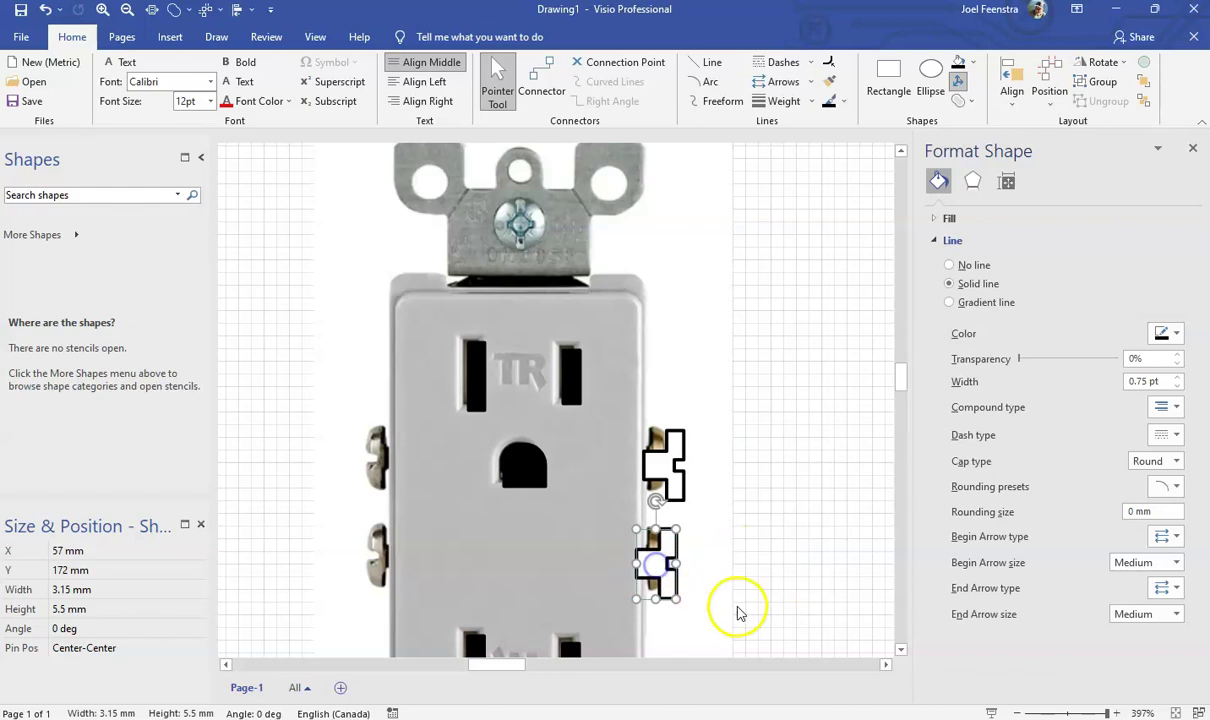
# Align the two brass-side screw outlines by their right edges and group them.
pyautogui.keyDown('shift'); pyautogui.click(658, 464); pyautogui.keyUp('shift')
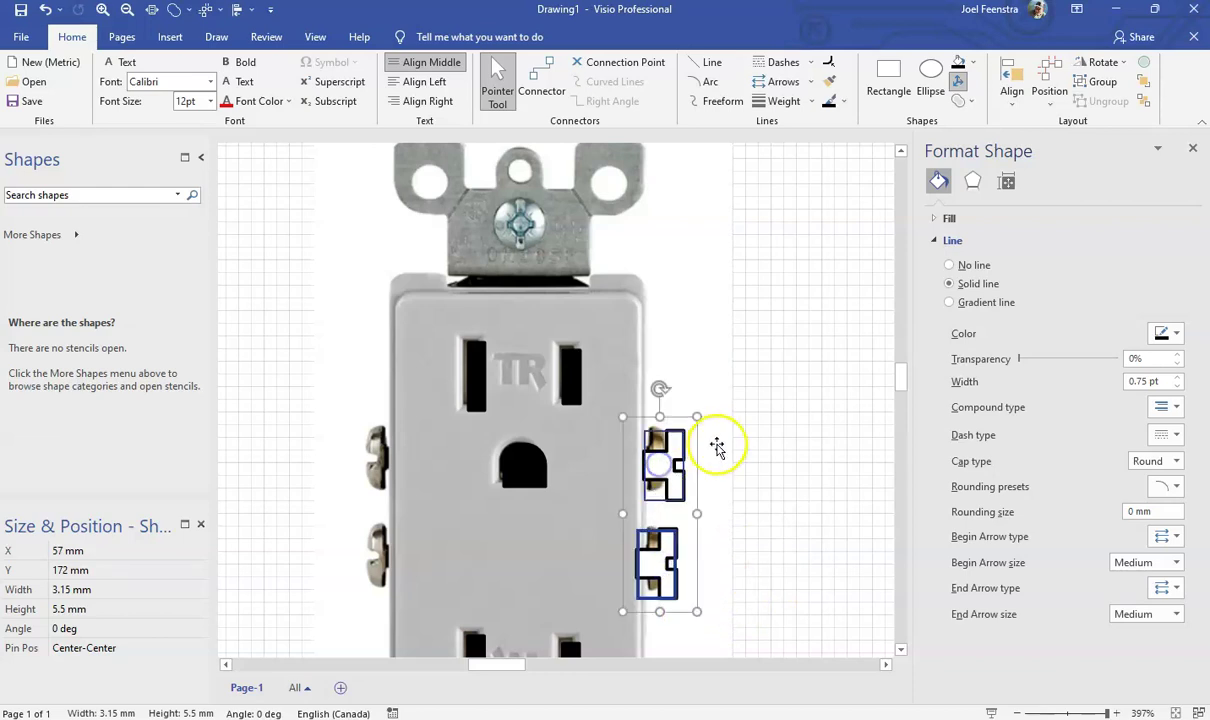
pyautogui.click(1012, 82)
pyautogui.click(1085, 203)
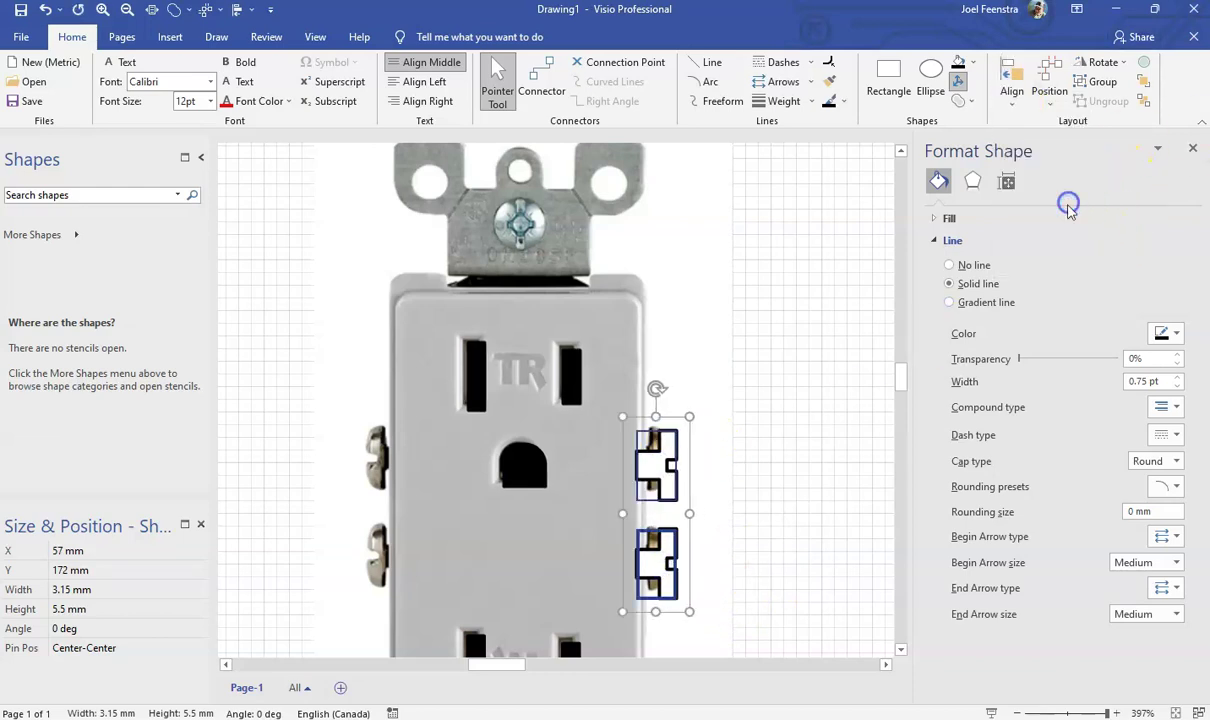
pyautogui.click(671, 463)
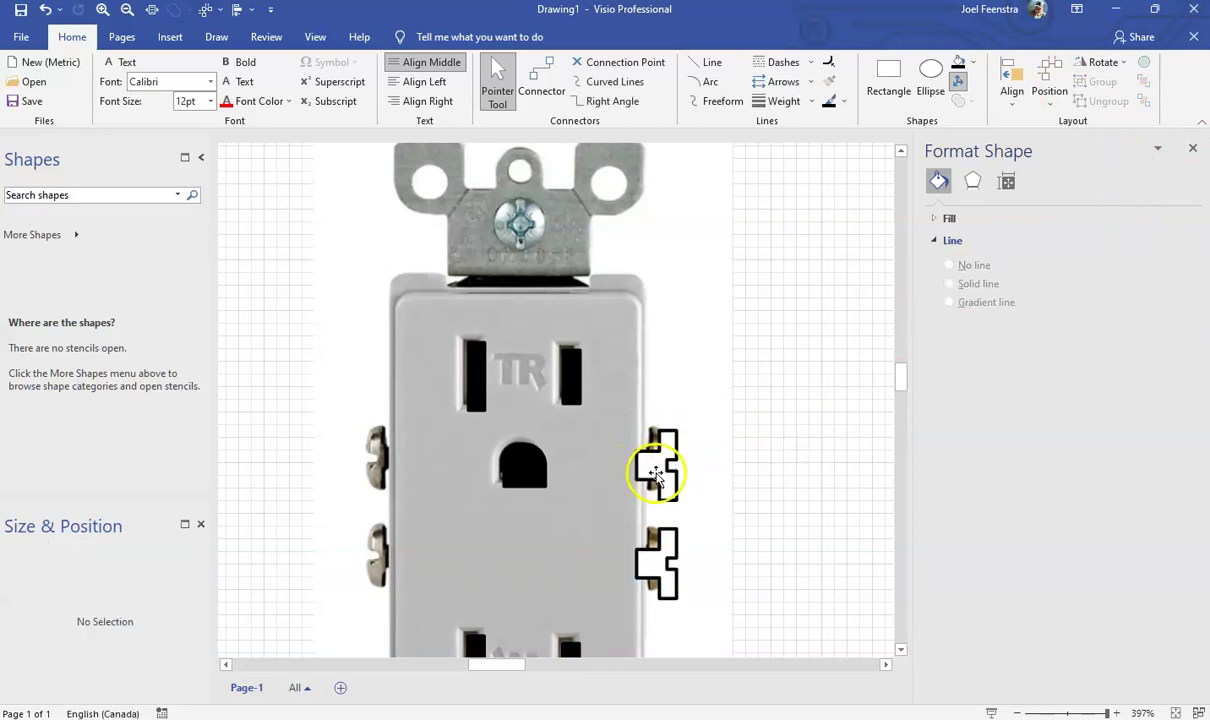
pyautogui.click(661, 471)
pyautogui.scroll(-3, 663, 422)
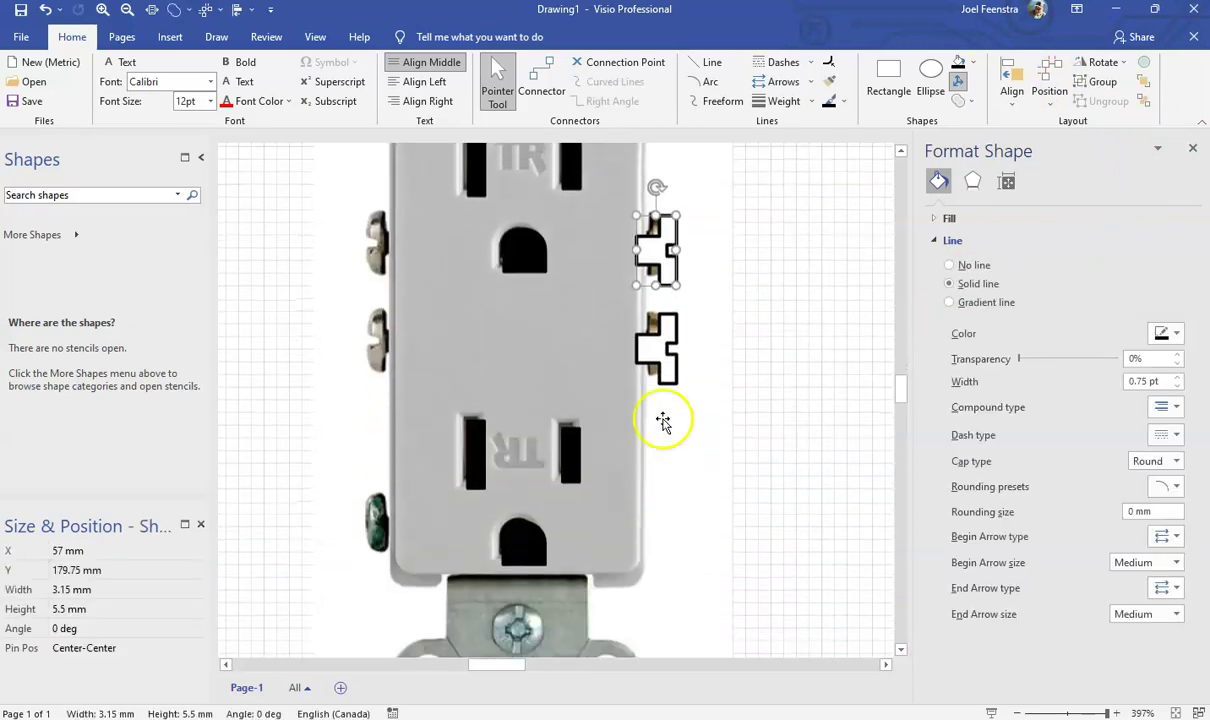
pyautogui.keyDown('shift'); pyautogui.click(668, 347); pyautogui.keyUp('shift')
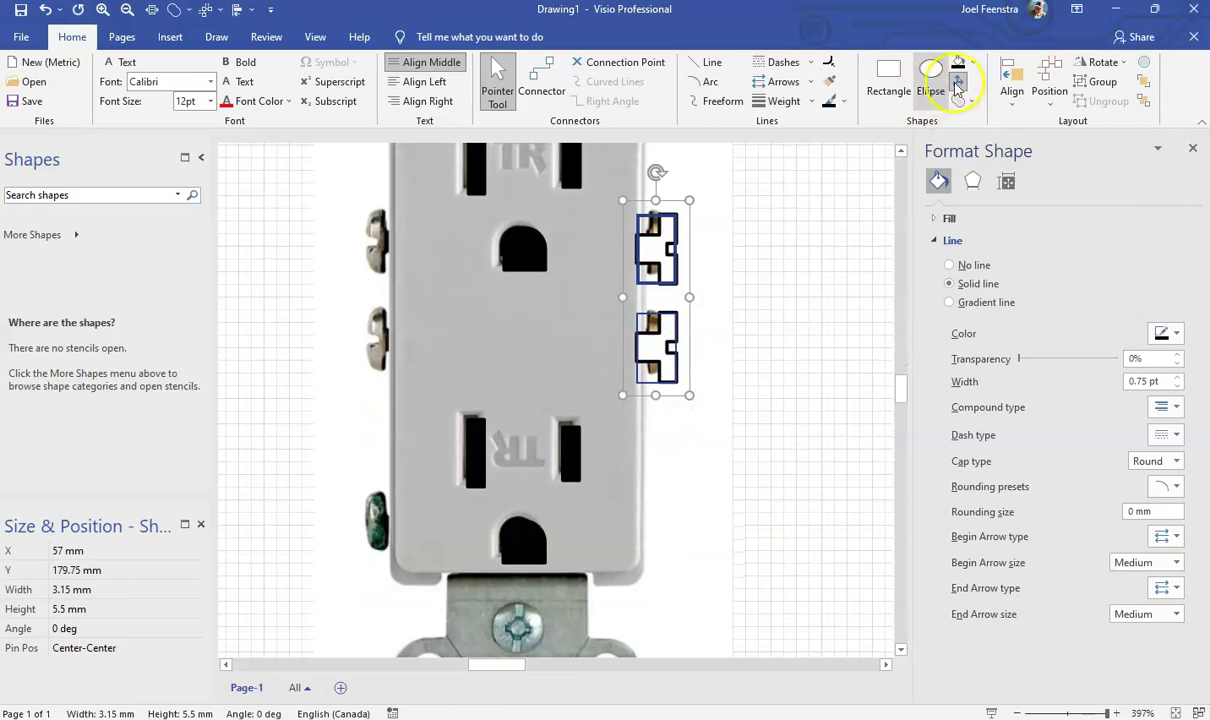
pyautogui.click(1091, 81)
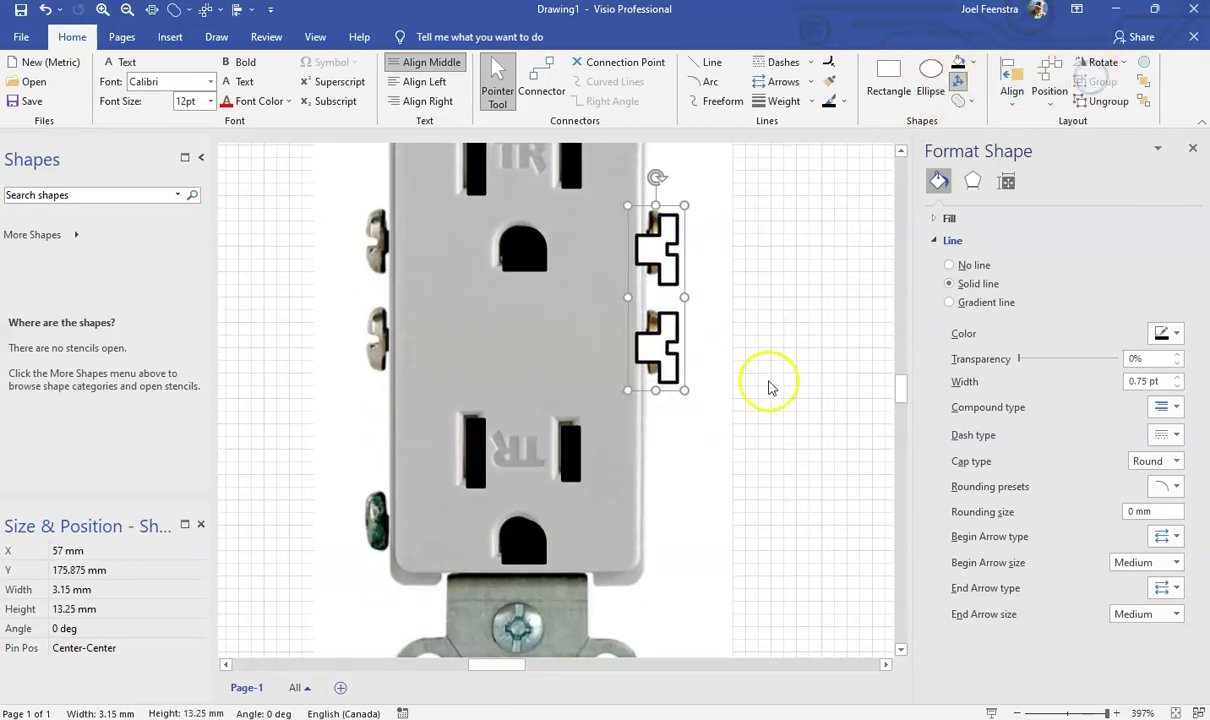
# Duplicate the screw group, flip the copy horizontally, and place it over the two silver screws on the picture's opposite side.
pyautogui.hotkey('ctrl', 'd')
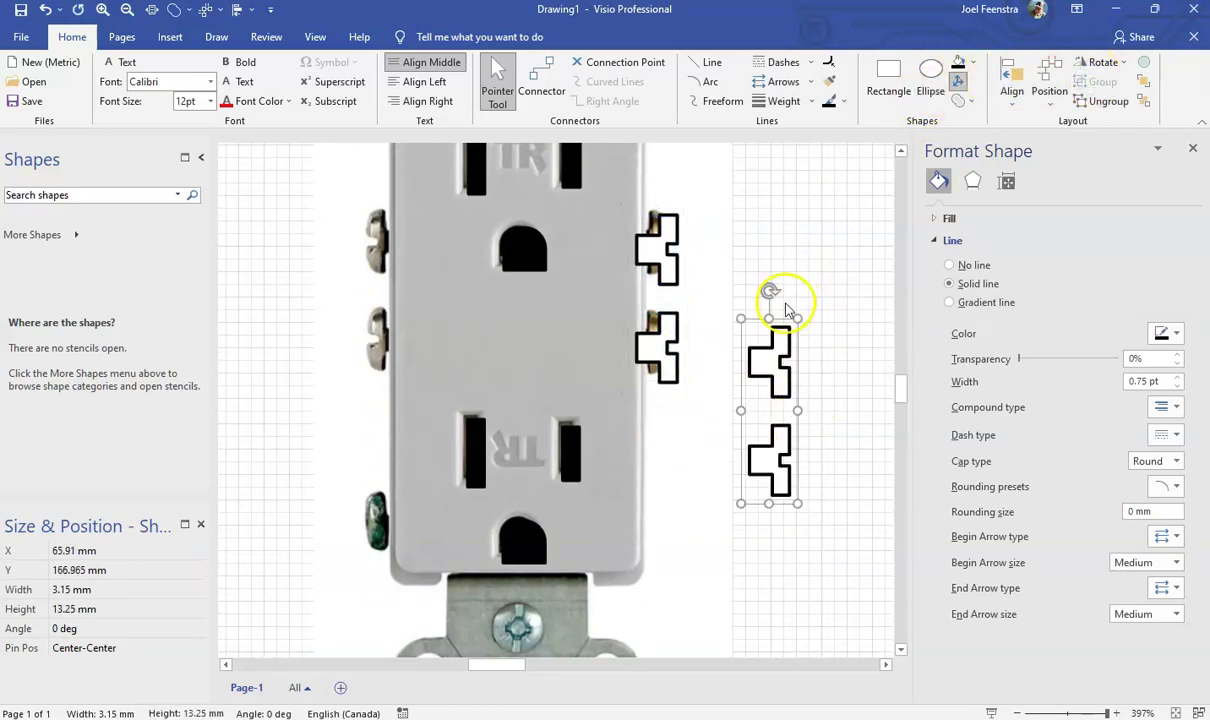
pyautogui.click(1102, 62)
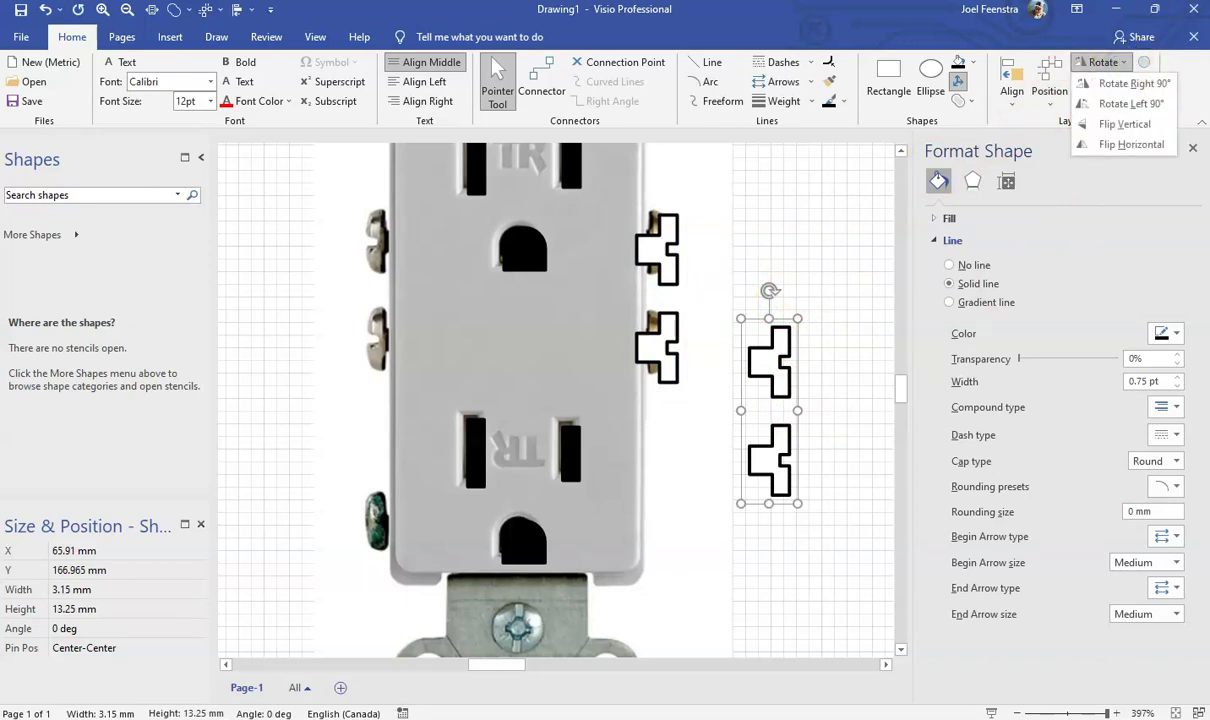
pyautogui.click(1138, 145)
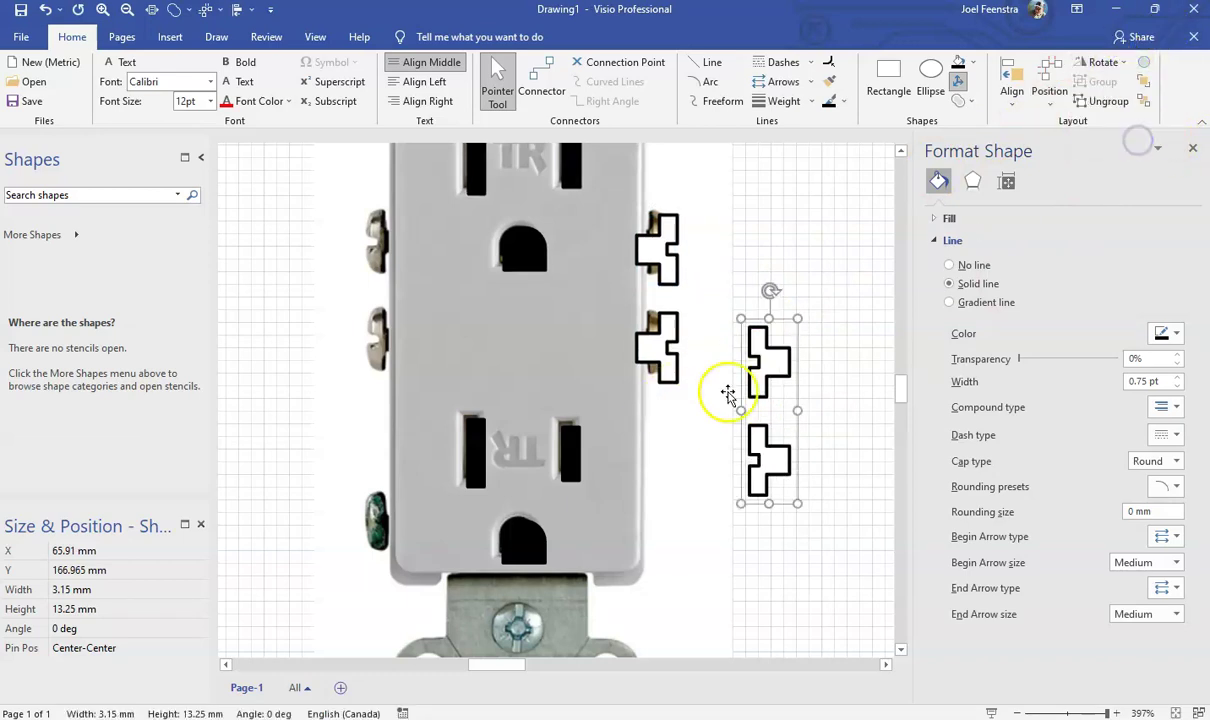
pyautogui.moveTo(775, 352); pyautogui.dragTo(381, 237)
pyautogui.click(273, 284)
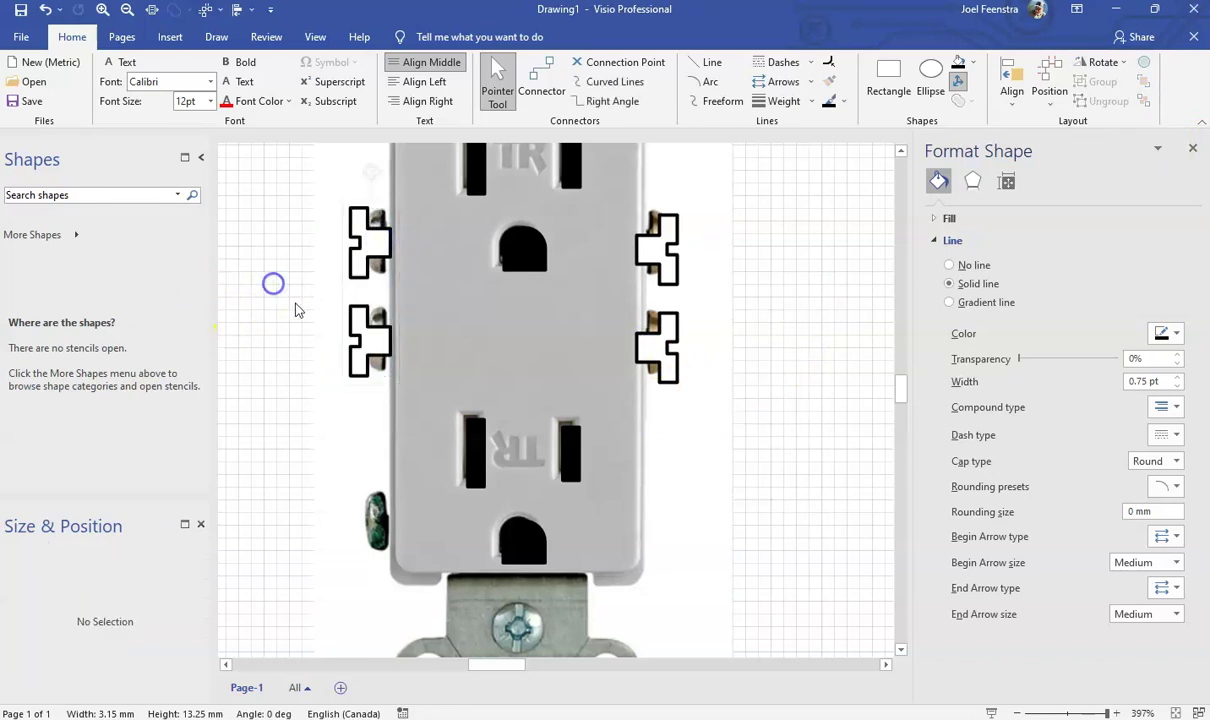
# Paste another screw pair, ungroup it, and place a single screw rotated 180 degrees over the picture's green ground screw.
pyautogui.click(377, 342)
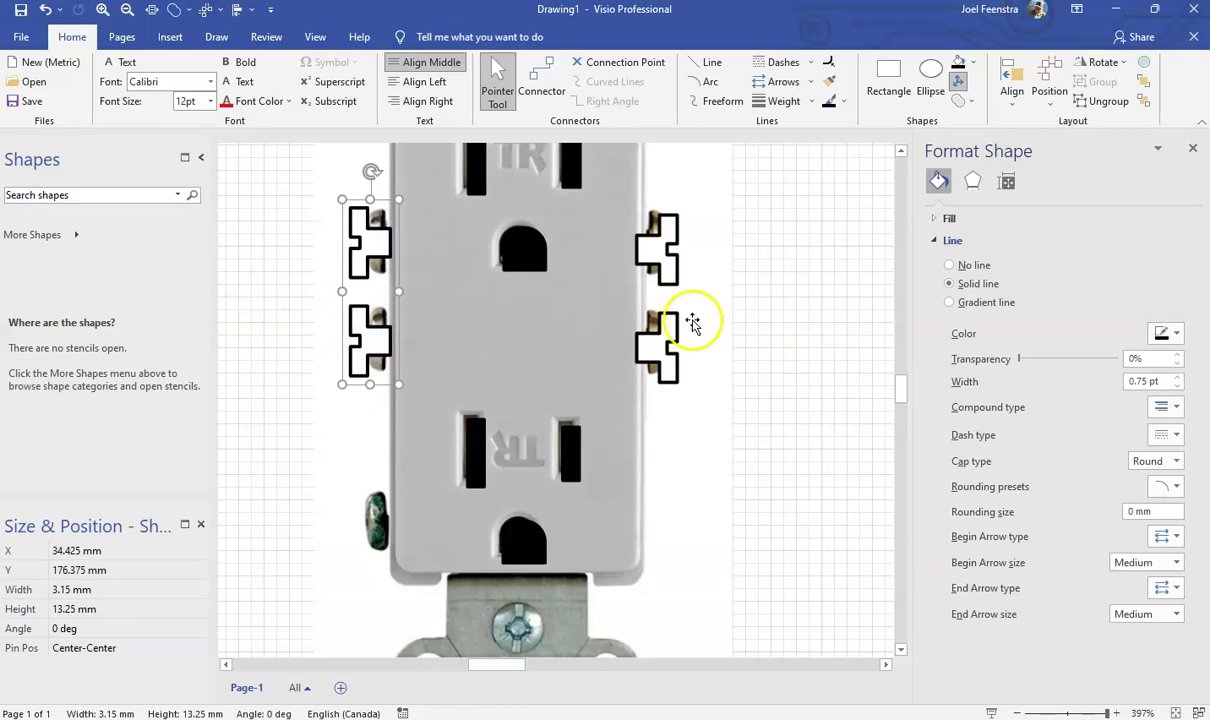
pyautogui.hotkey('ctrl', 'v')
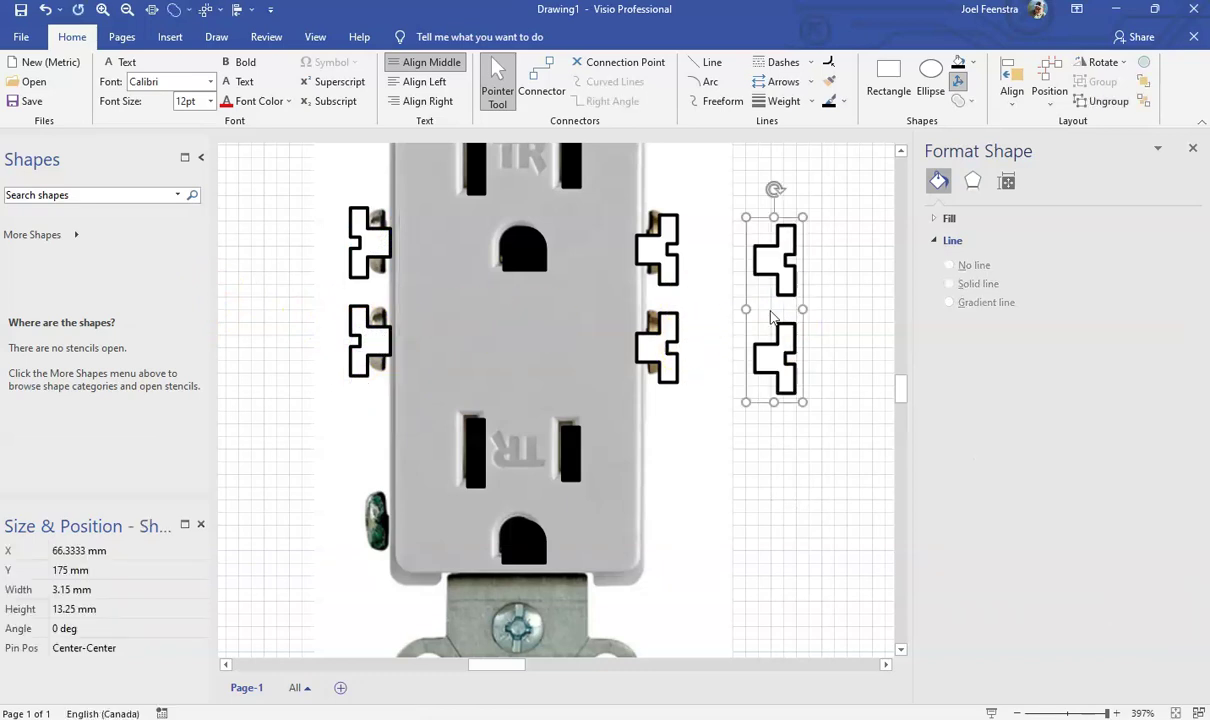
pyautogui.click(1094, 106)
pyautogui.click(818, 278)
pyautogui.click(785, 270)
pyautogui.moveTo(785, 270); pyautogui.dragTo(783, 388)
pyautogui.moveTo(775, 294); pyautogui.dragTo(778, 440)
pyautogui.moveTo(763, 340); pyautogui.dragTo(359, 501)
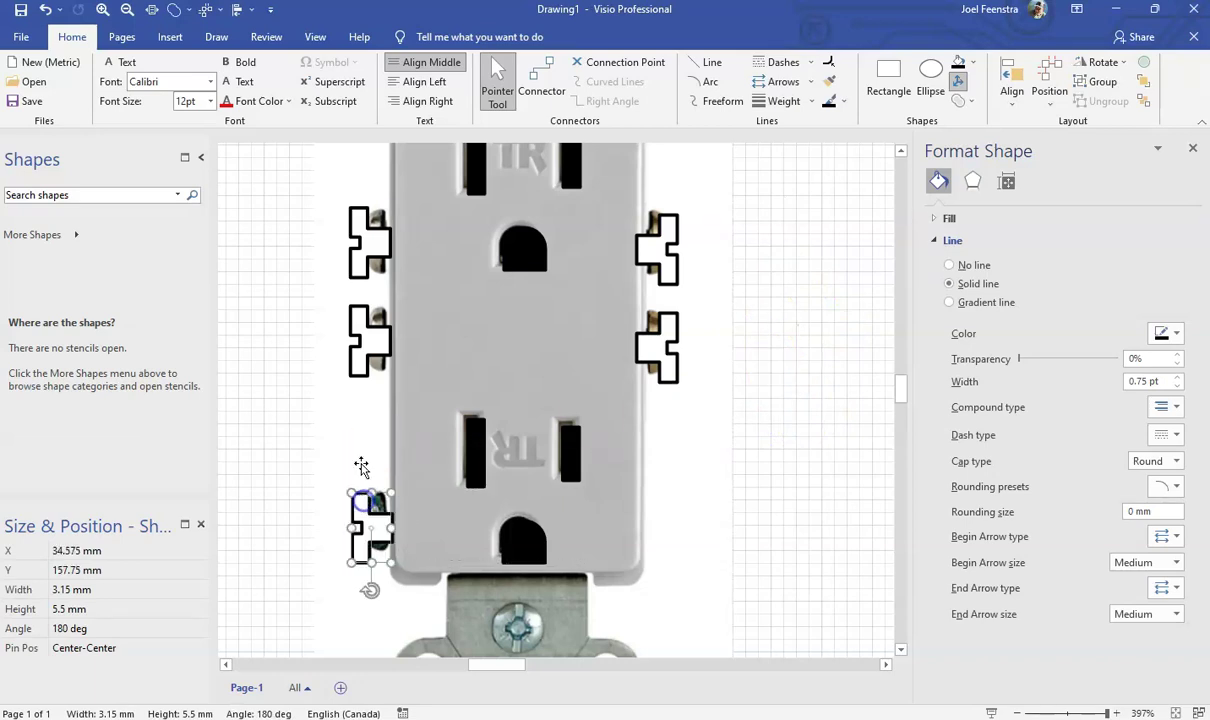
# Align the ground screw outline with the silver-side screw group by their left edges.
pyautogui.click(372, 340)
pyautogui.keyDown('shift'); pyautogui.click(378, 527); pyautogui.keyUp('shift')
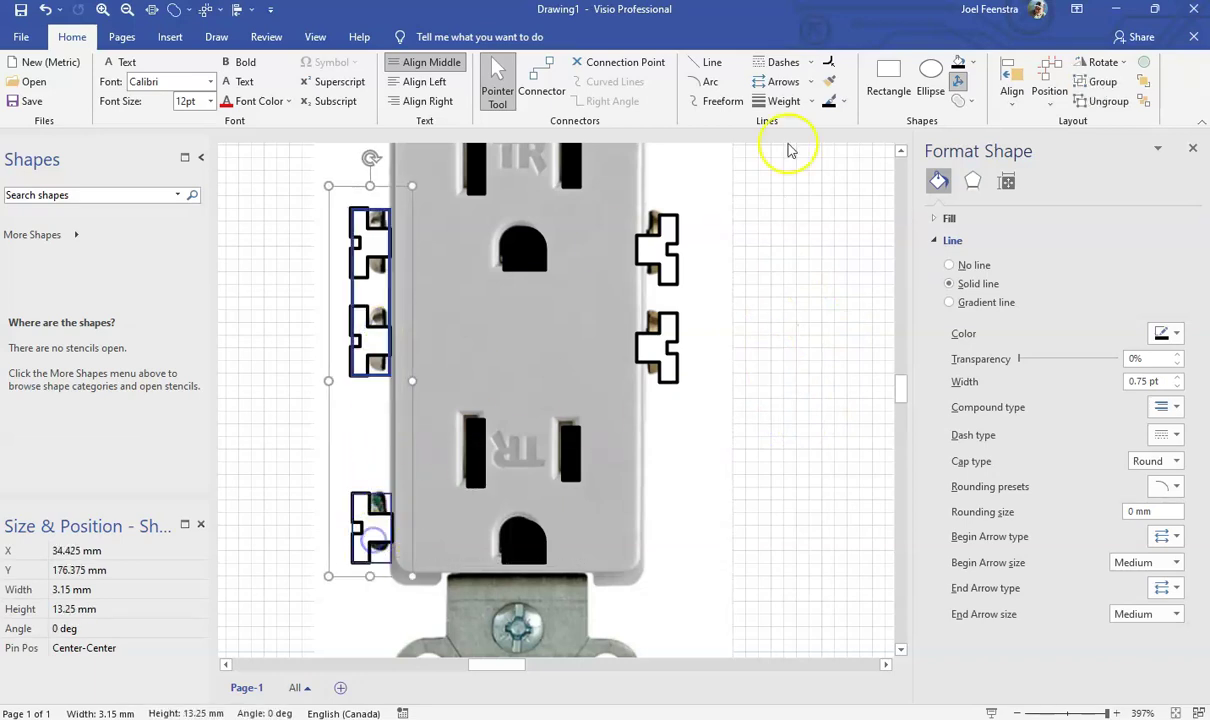
pyautogui.click(1012, 96)
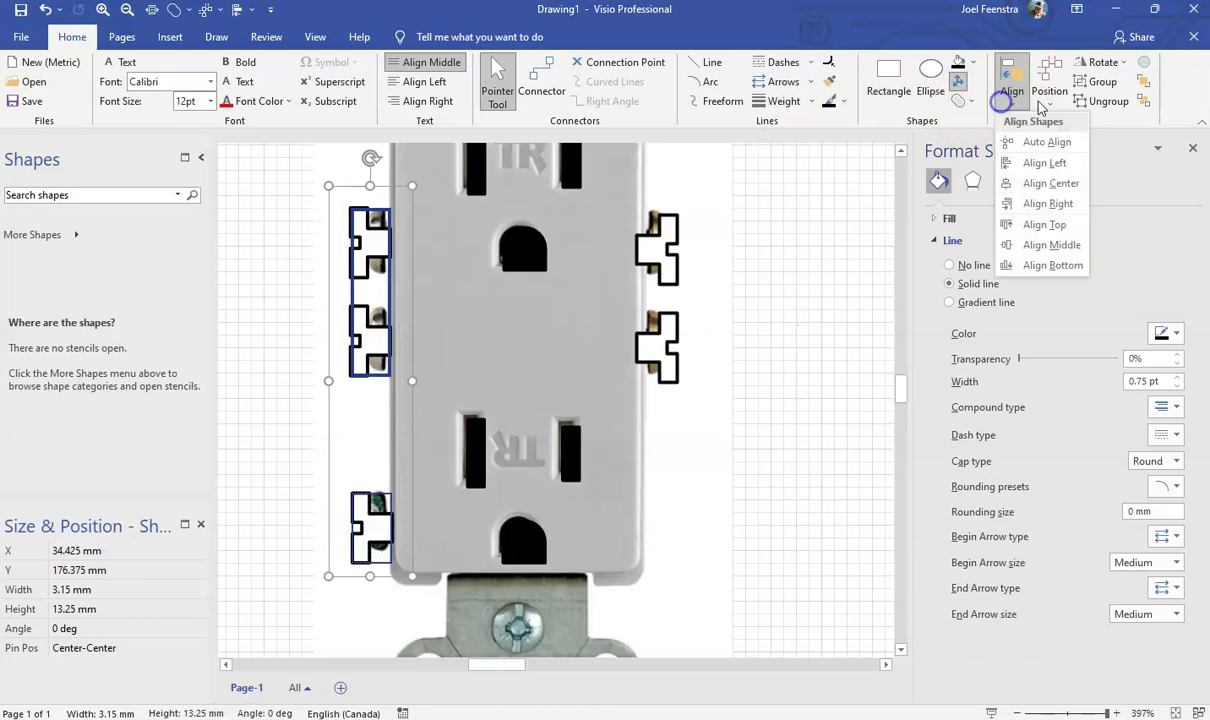
pyautogui.click(1058, 162)
pyautogui.click(837, 309)
# Move the receptacle picture clear of the traced drawing, to about X 80 mm and Y 142 mm.
pyautogui.scroll(-2, 796, 316)
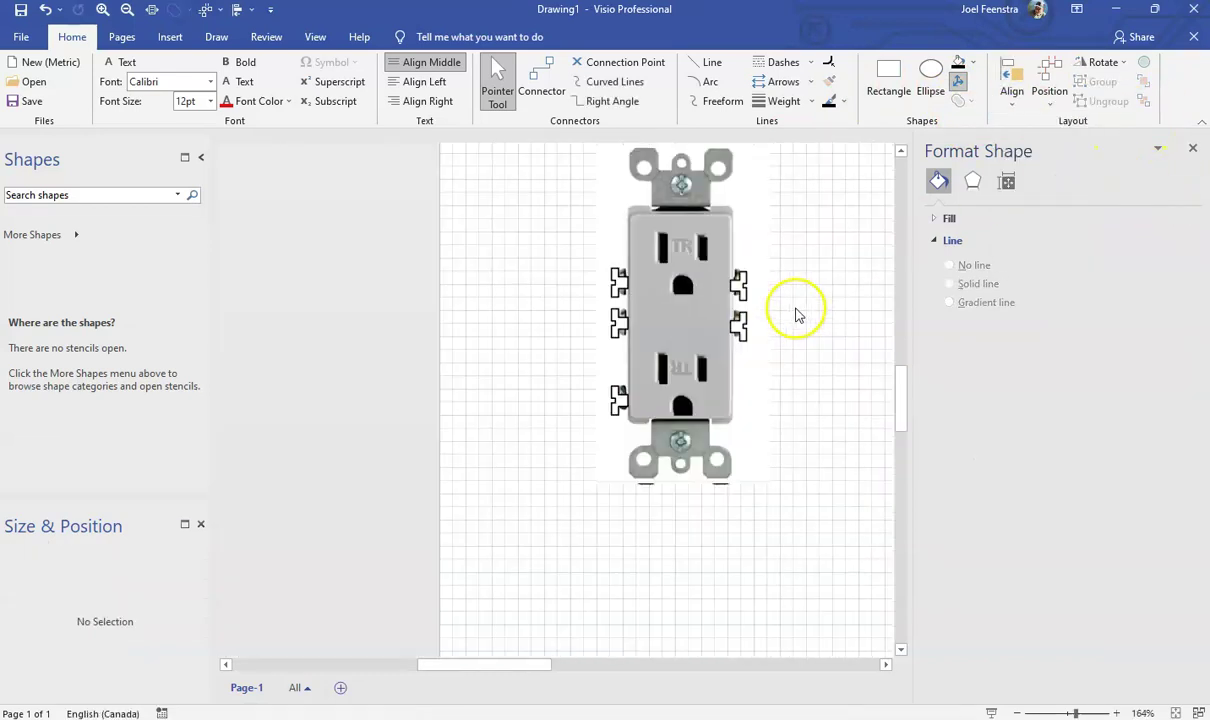
pyautogui.scroll(-1, 767, 432)
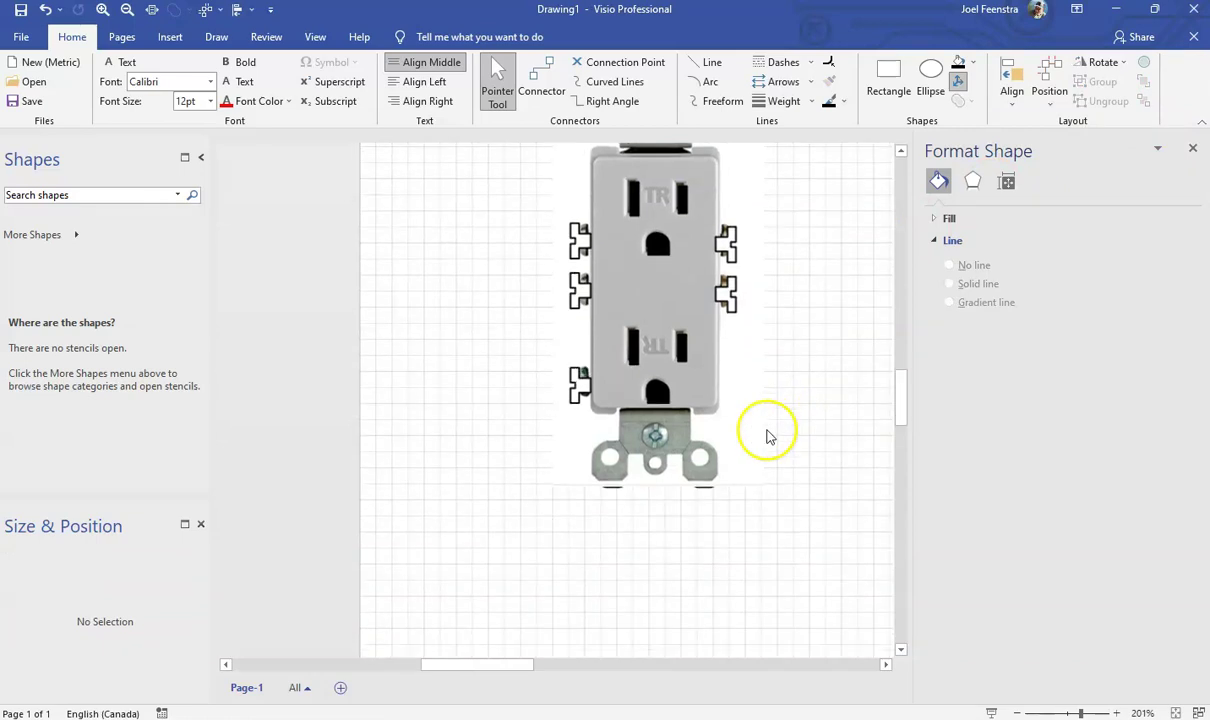
pyautogui.scroll(2, 637, 270)
pyautogui.click(642, 234)
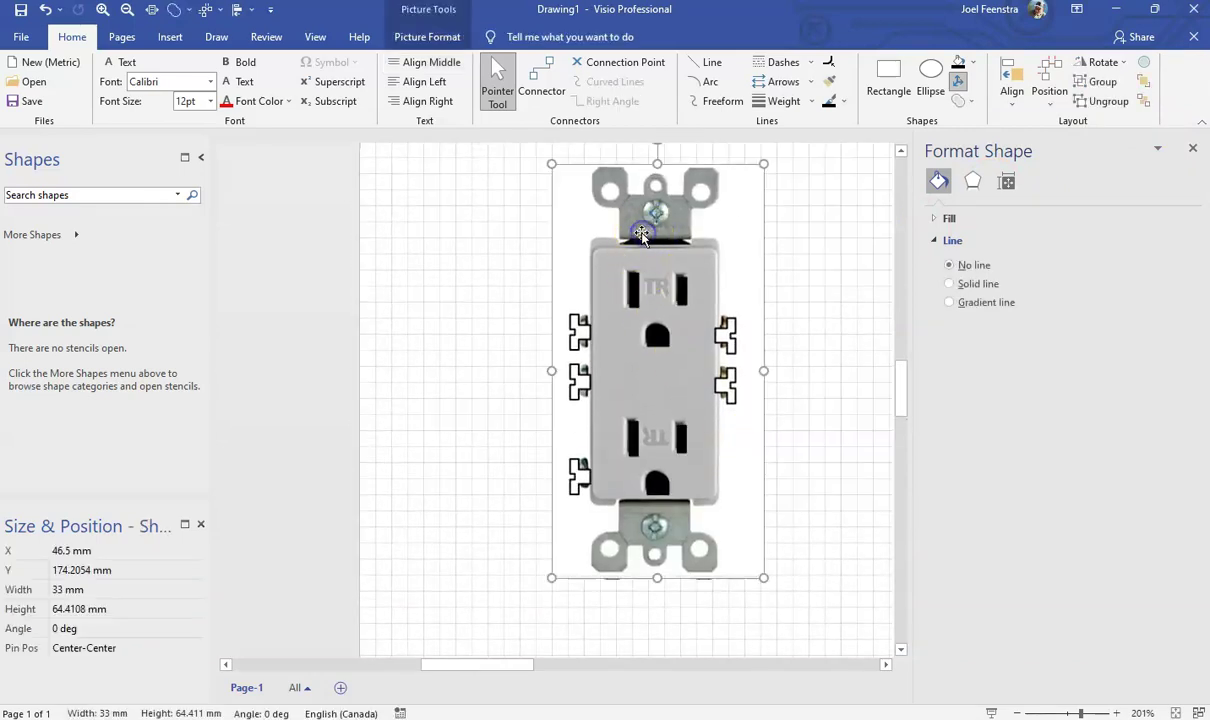
pyautogui.moveTo(574, 214)
pyautogui.mouseDown()
pyautogui.moveTo(765, 450)
pyautogui.moveTo(790, 421)
pyautogui.mouseUp()
pyautogui.click(776, 282)
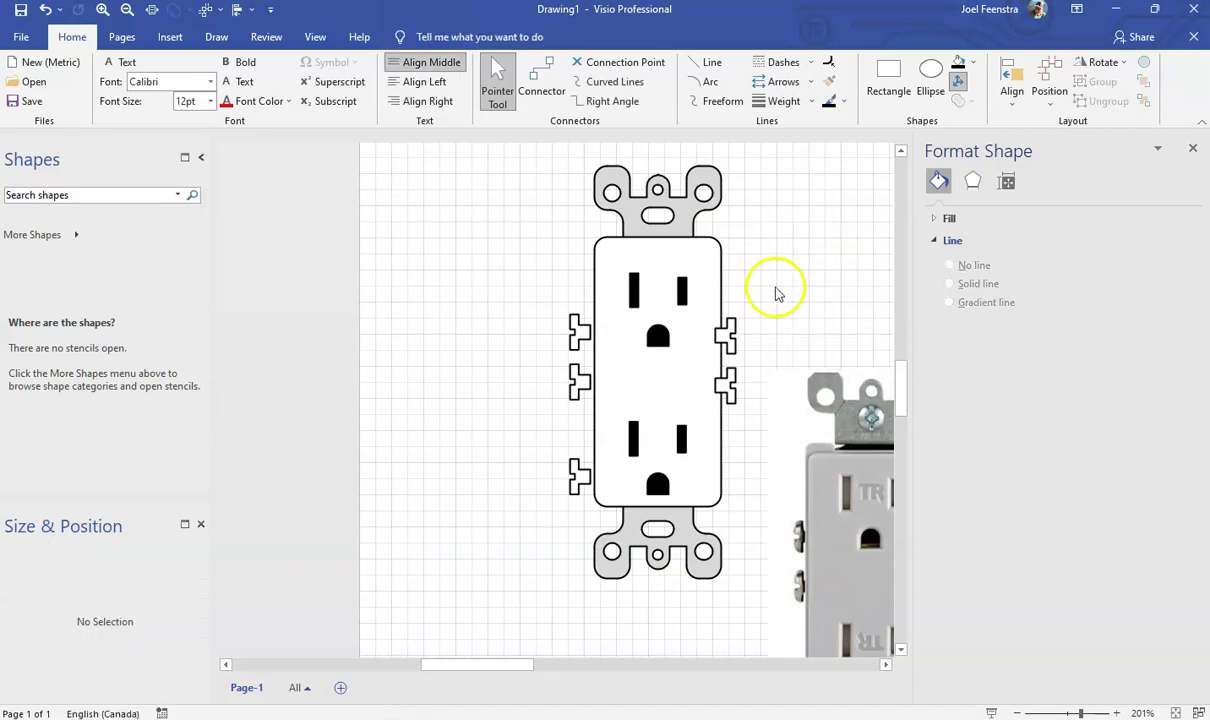
# Align the upper and lower outlet slot groups to the receptacle body by their horizontal centers.
pyautogui.click(692, 244)
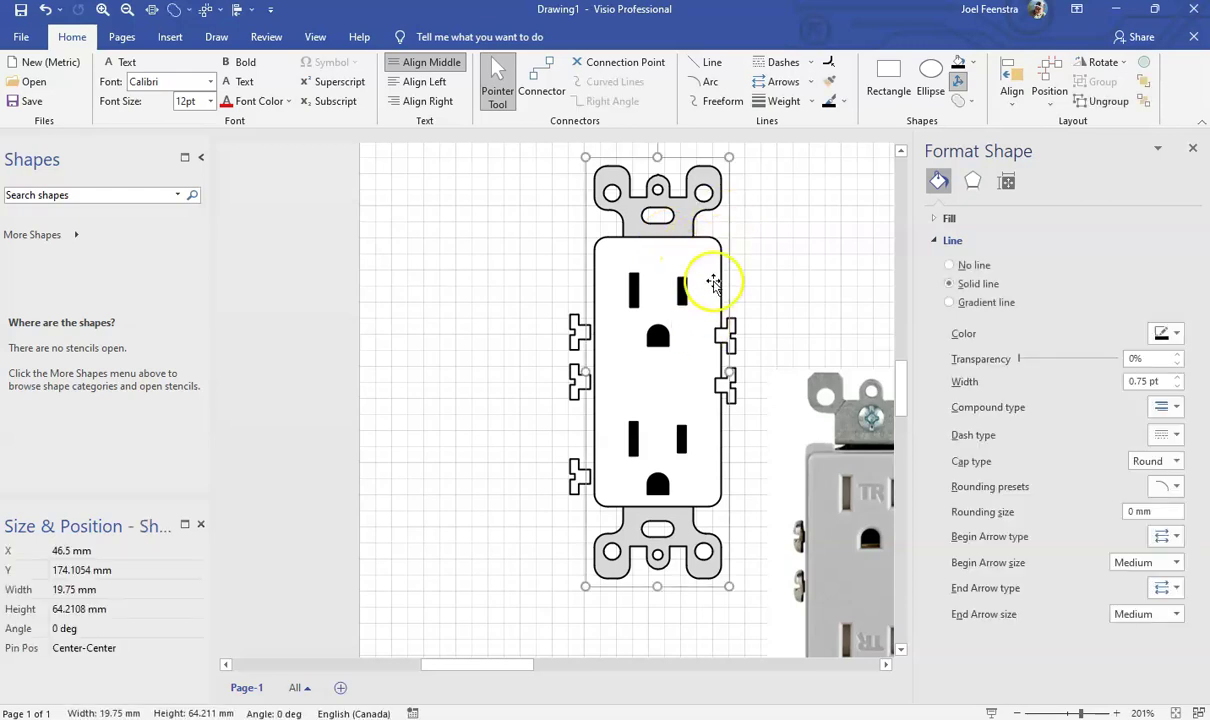
pyautogui.click(662, 337)
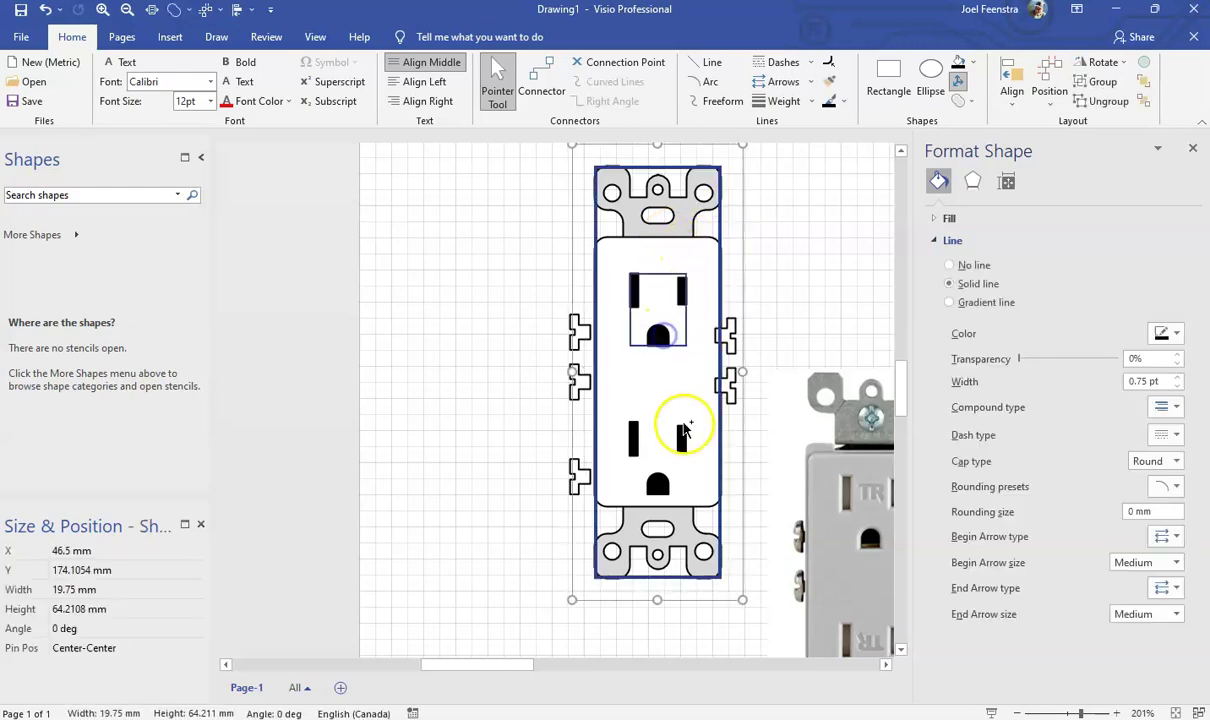
pyautogui.click(1013, 113)
pyautogui.click(1070, 183)
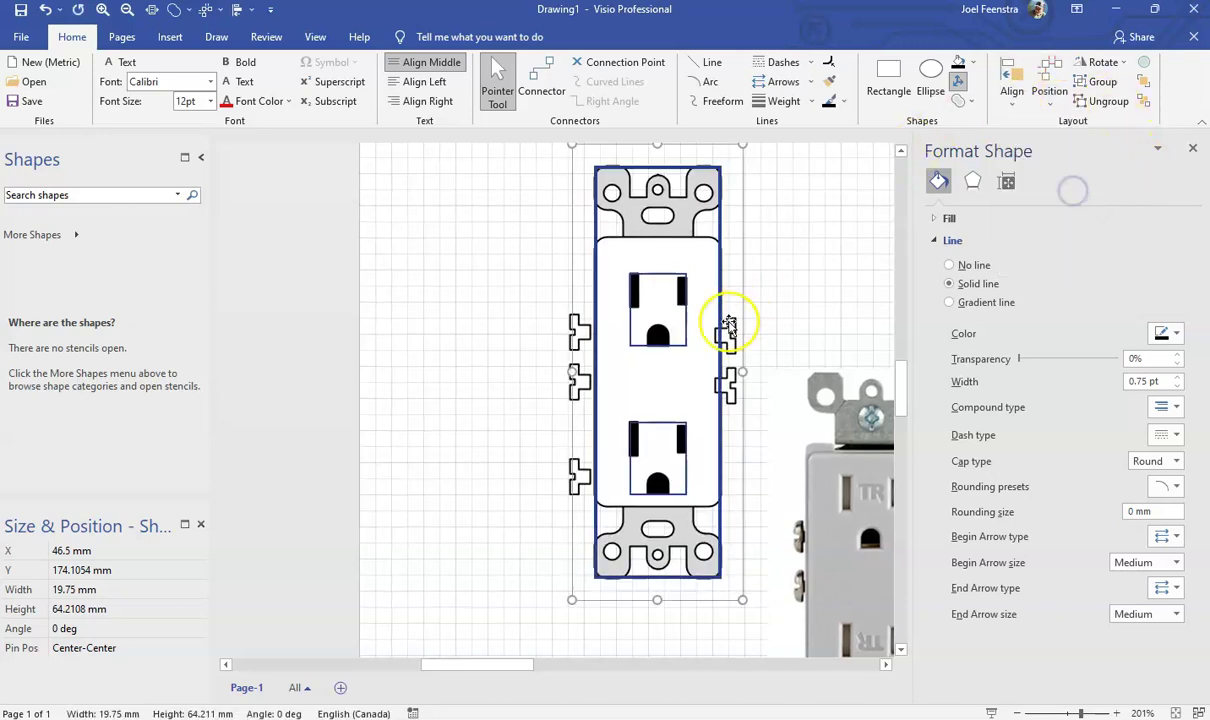
pyautogui.click(770, 290)
# Nudge the silver-side screw group and the ground screw together toward the body until they overlap its edge, with the group at X 35.5 mm.
pyautogui.scroll(3, 678, 358)
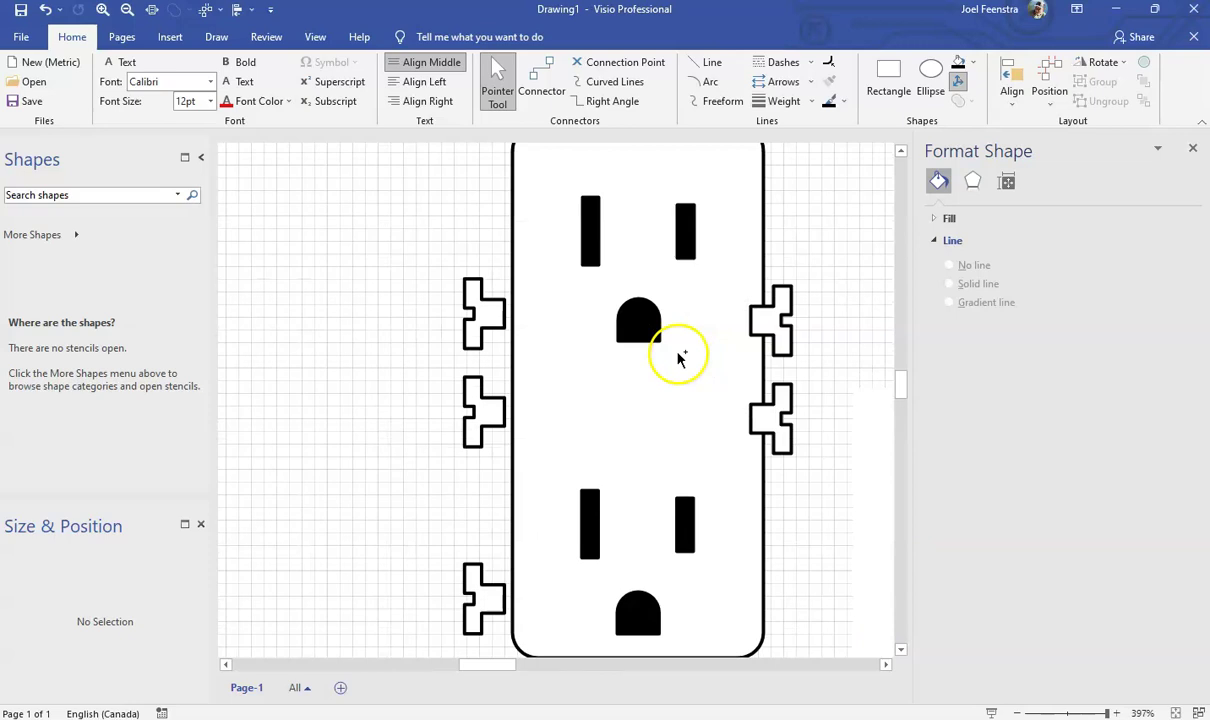
pyautogui.click(494, 320)
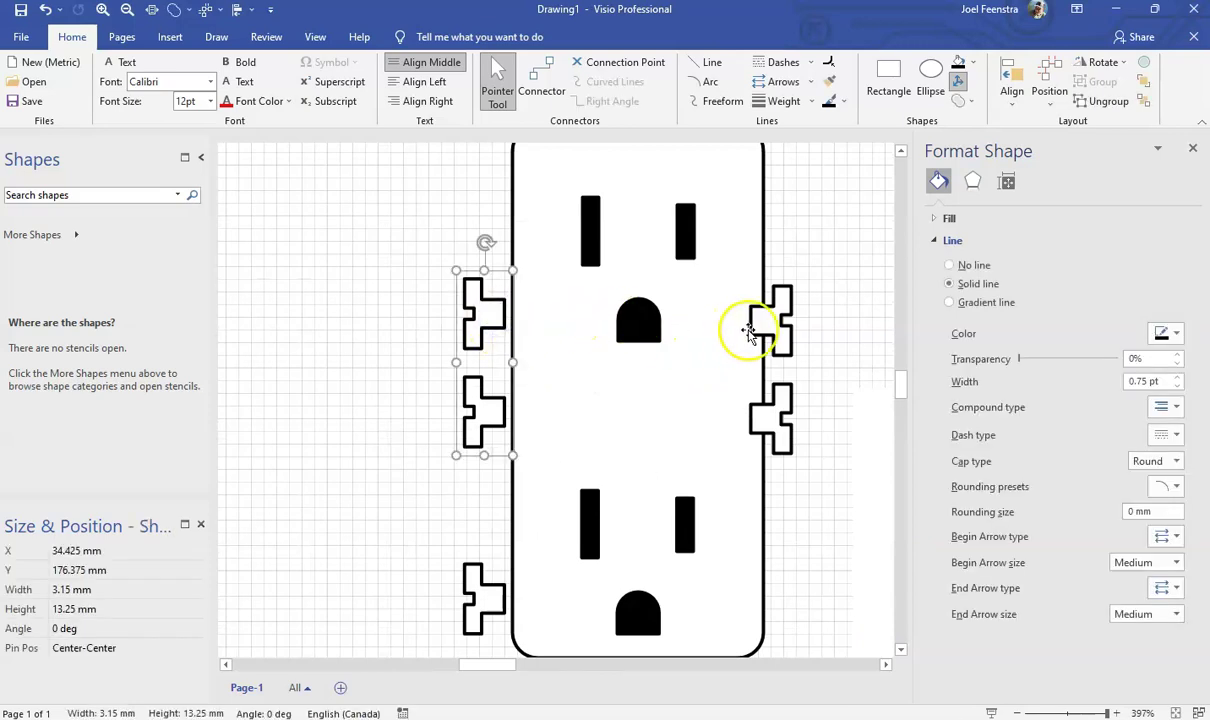
pyautogui.keyDown('shift'); pyautogui.click(490, 604); pyautogui.keyUp('shift')
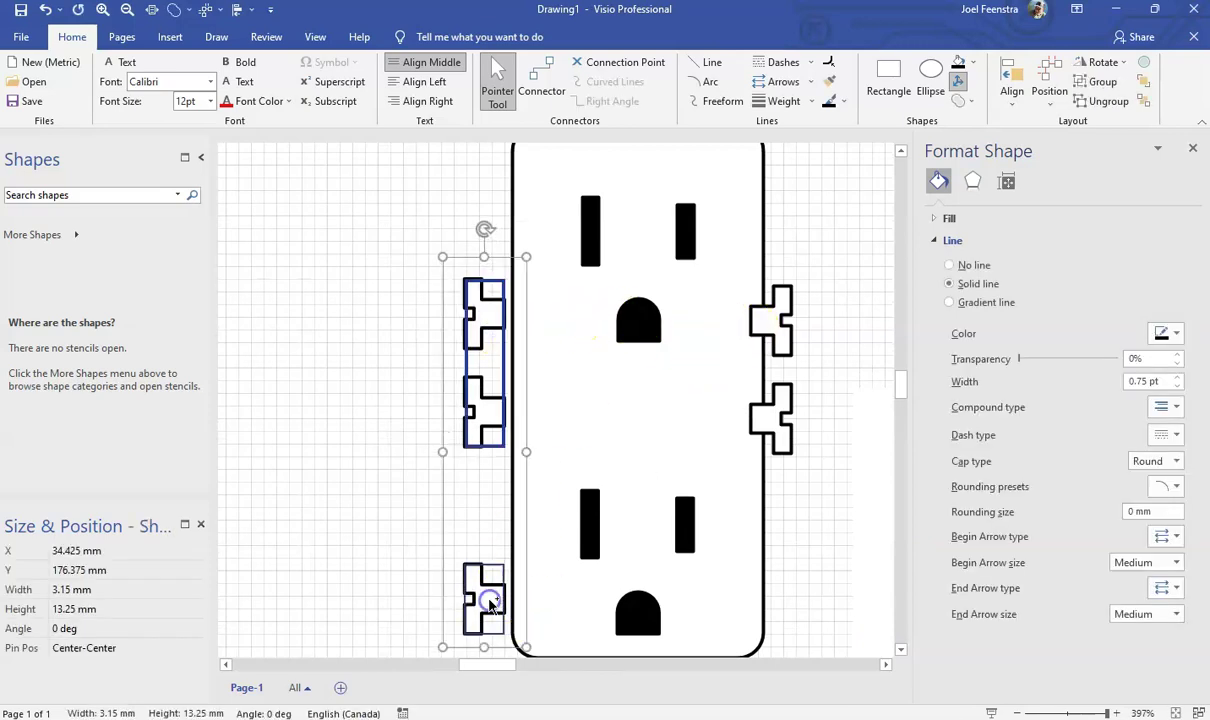
pyautogui.scroll(5, 490, 604)
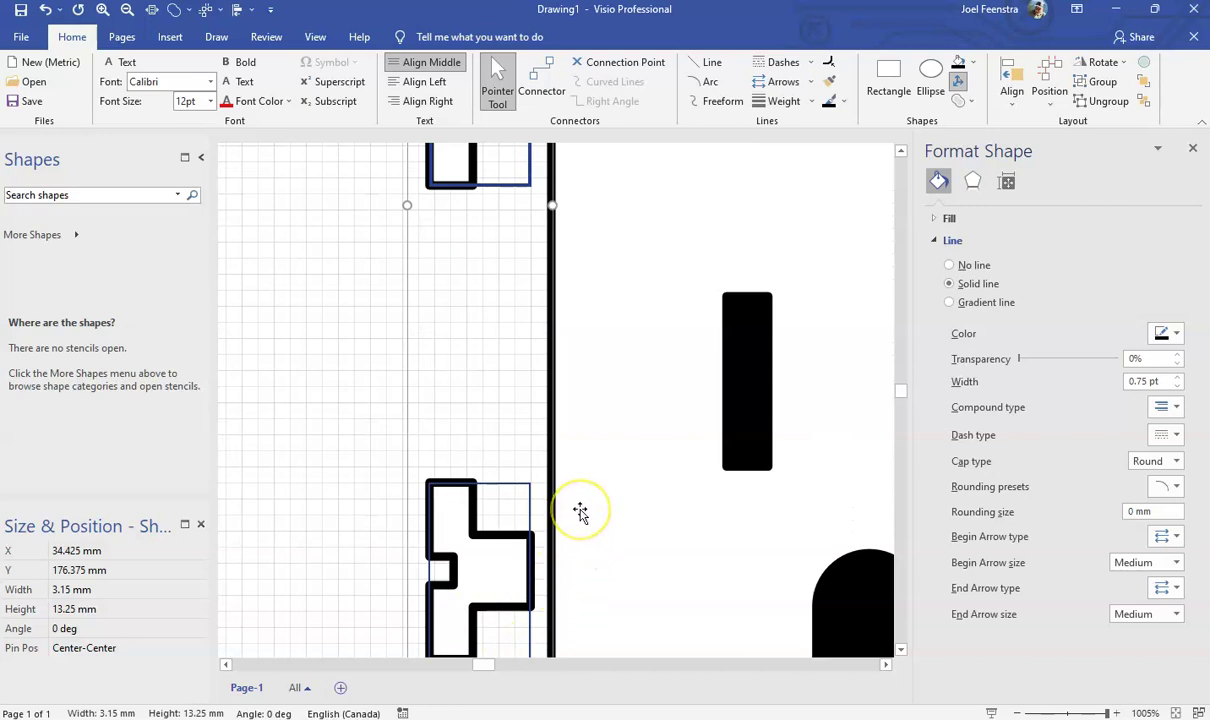
pyautogui.press('Right')
pyautogui.press('Right')
pyautogui.press('Right')
pyautogui.press('Right')
pyautogui.press('Right')
pyautogui.press('Right')
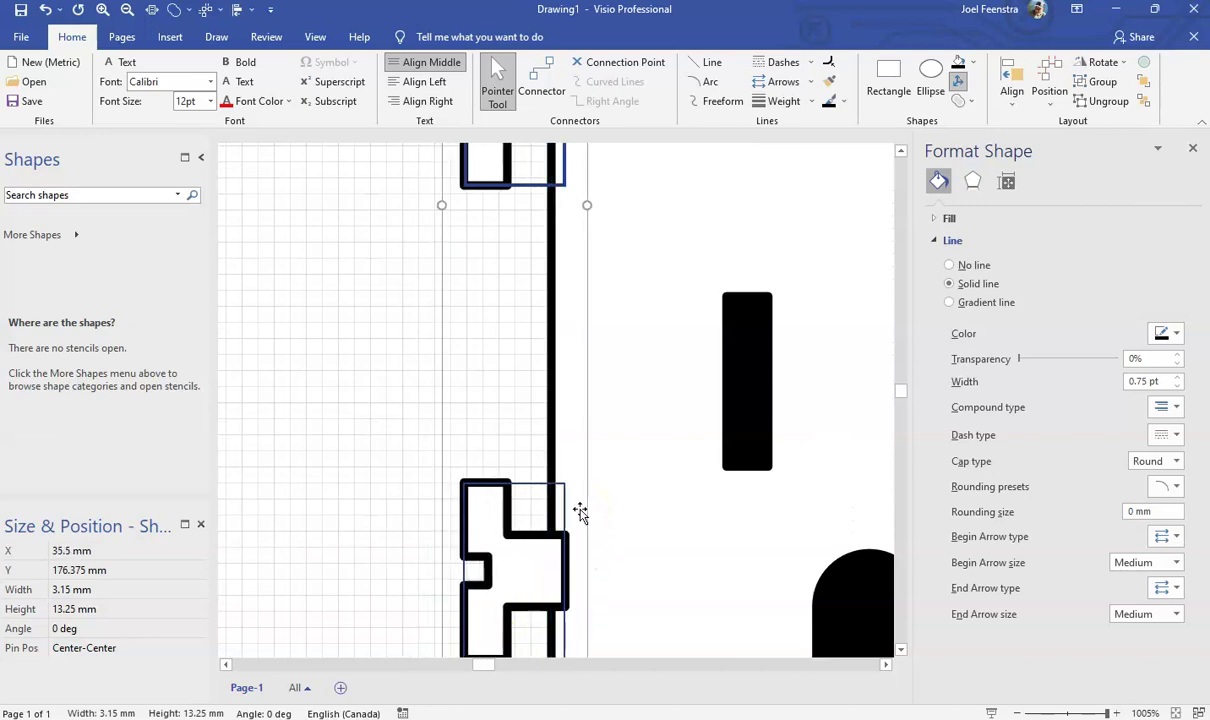
pyautogui.scroll(-5, 580, 512)
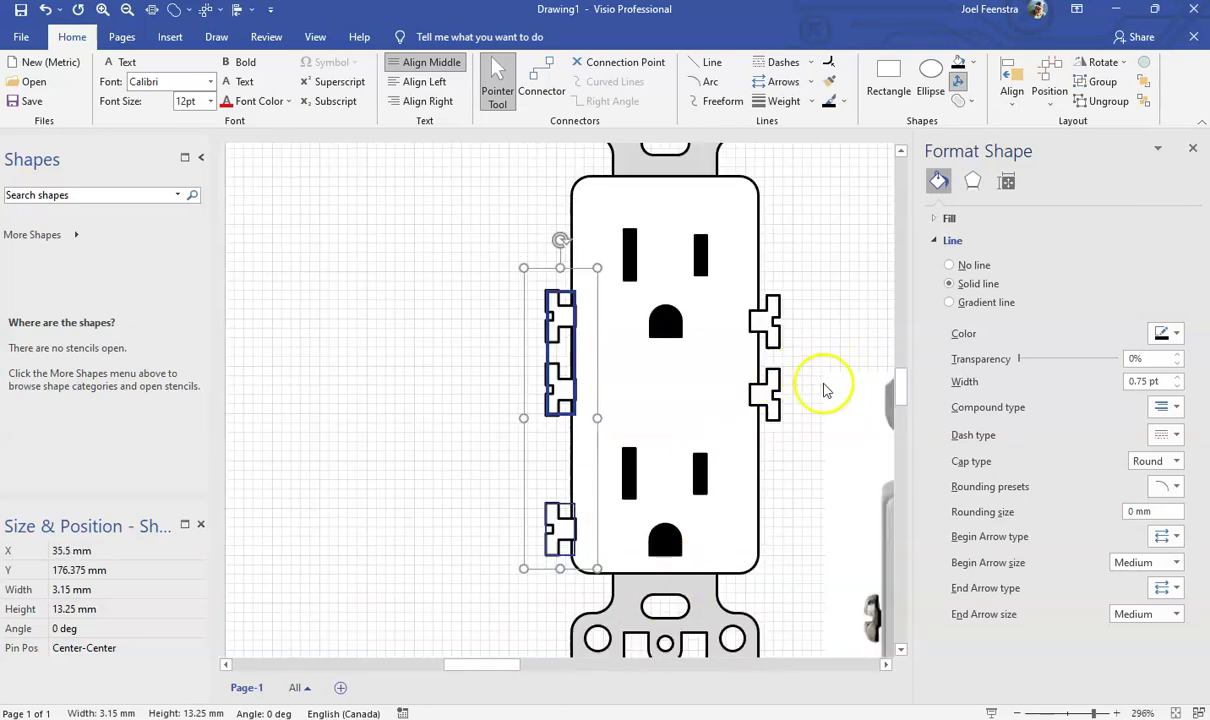
pyautogui.click(825, 390)
# Nudge the brass-side screw group slightly outward to X 57.425 mm so it overlaps the body edge less.
pyautogui.scroll(2, 802, 355)
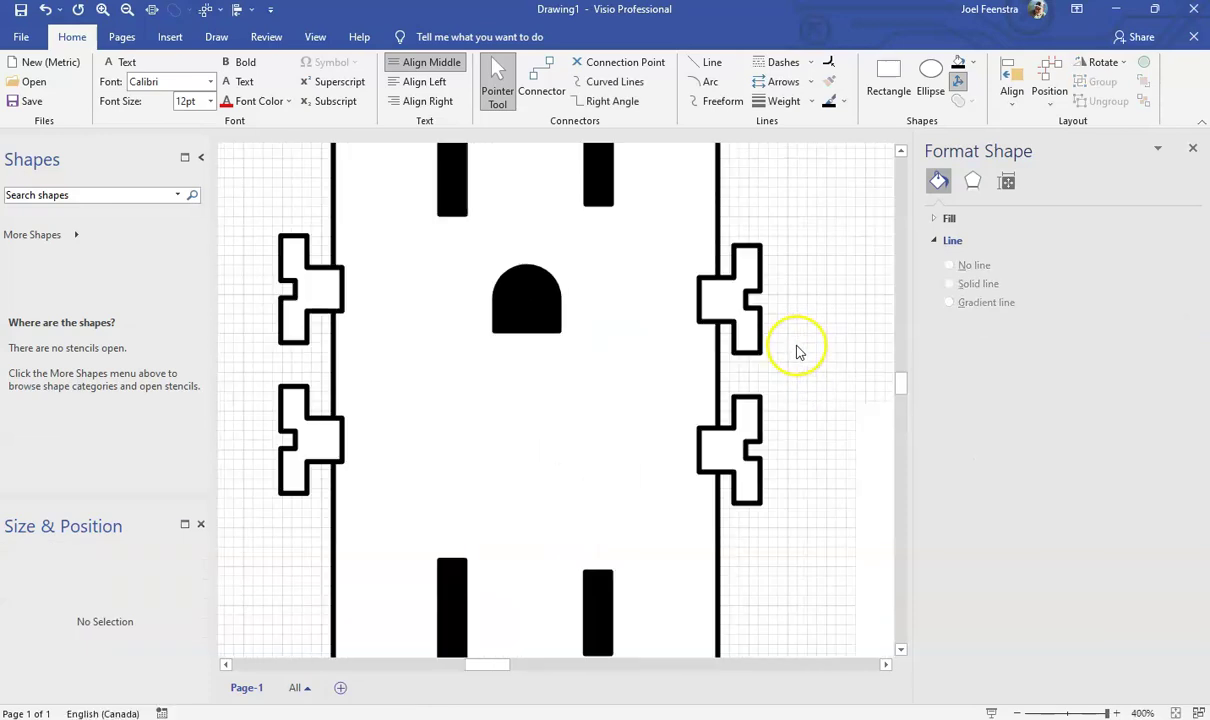
pyautogui.click(727, 283)
pyautogui.press('Right')
pyautogui.press('Right')
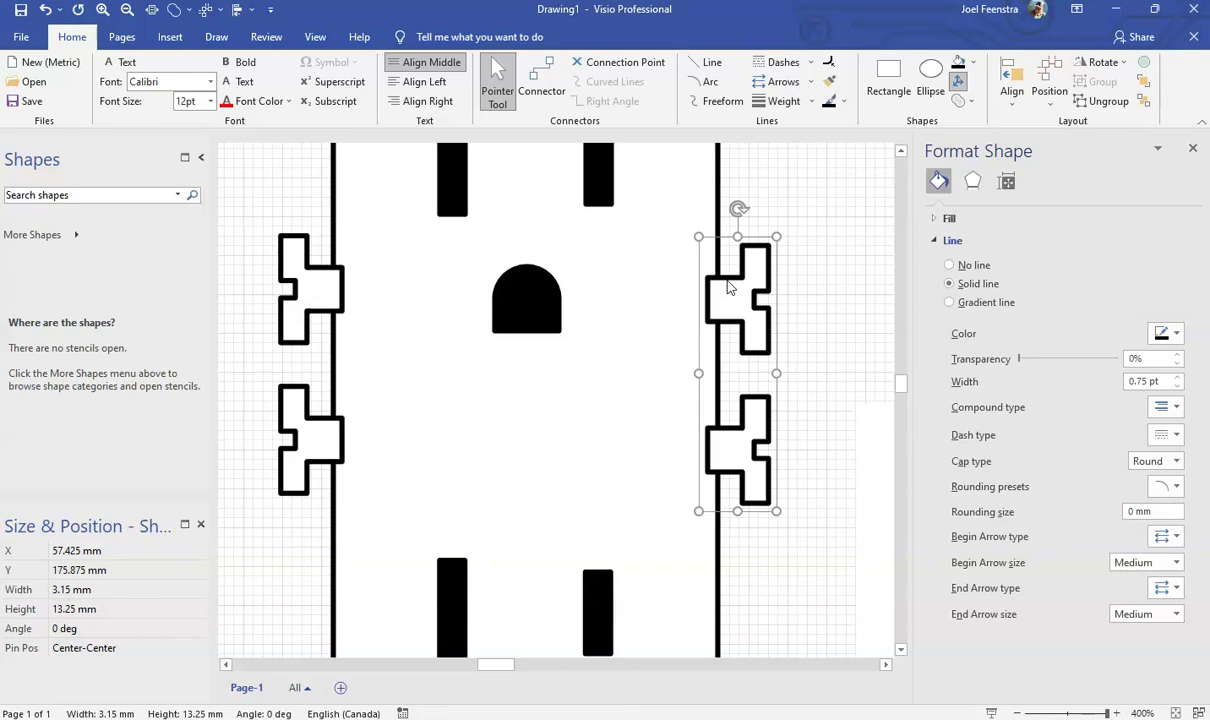
pyautogui.click(820, 282)
# Align the silver-side and brass-side screw groups with each other by their middles.
pyautogui.scroll(-2, 820, 282)
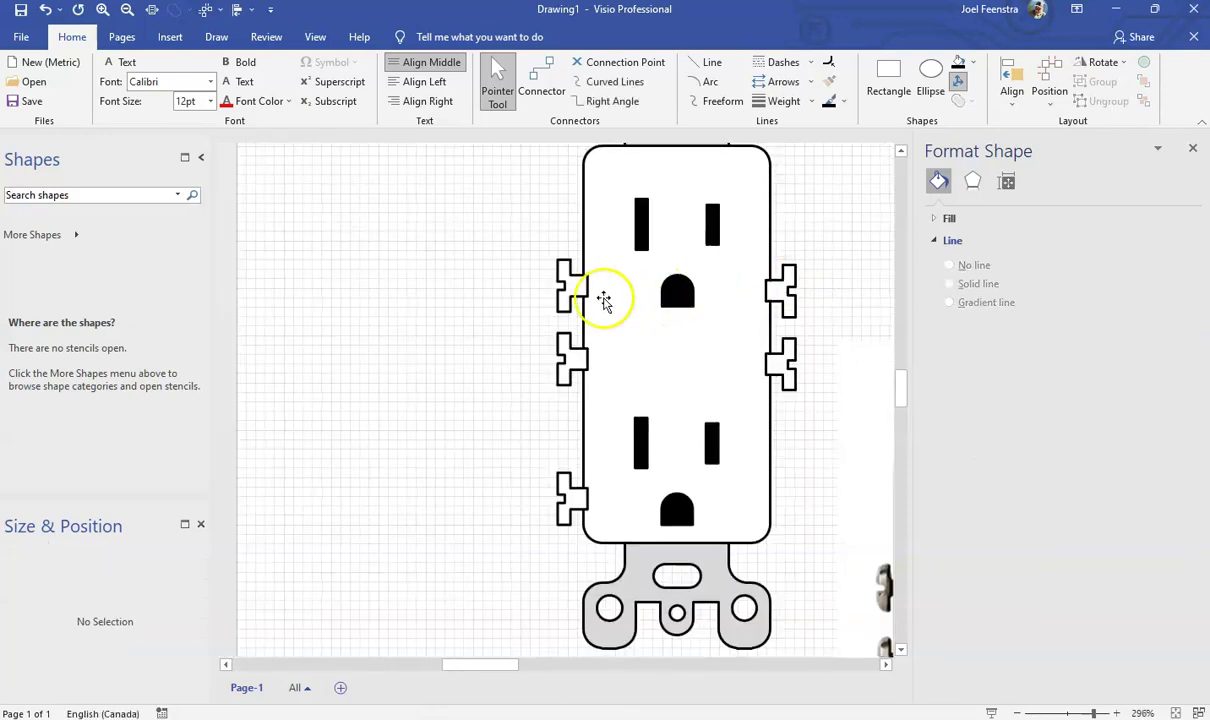
pyautogui.click(565, 285)
pyautogui.keyDown('shift'); pyautogui.click(780, 280); pyautogui.keyUp('shift')
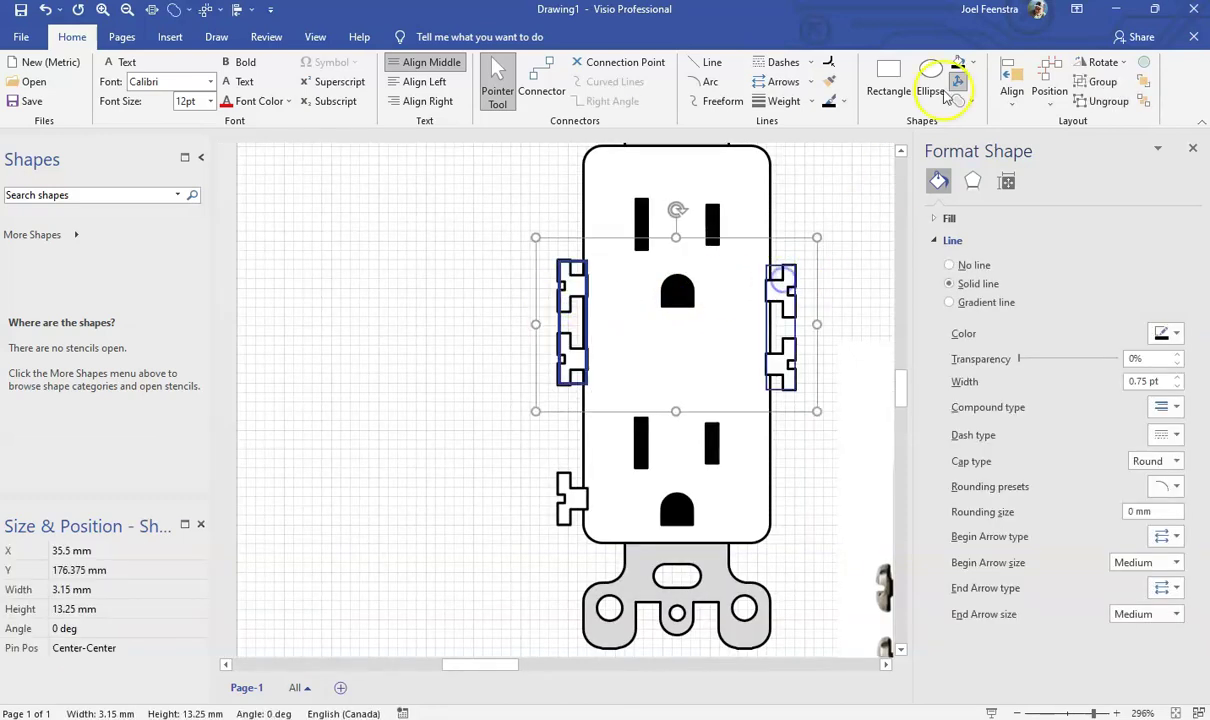
pyautogui.click(1012, 78)
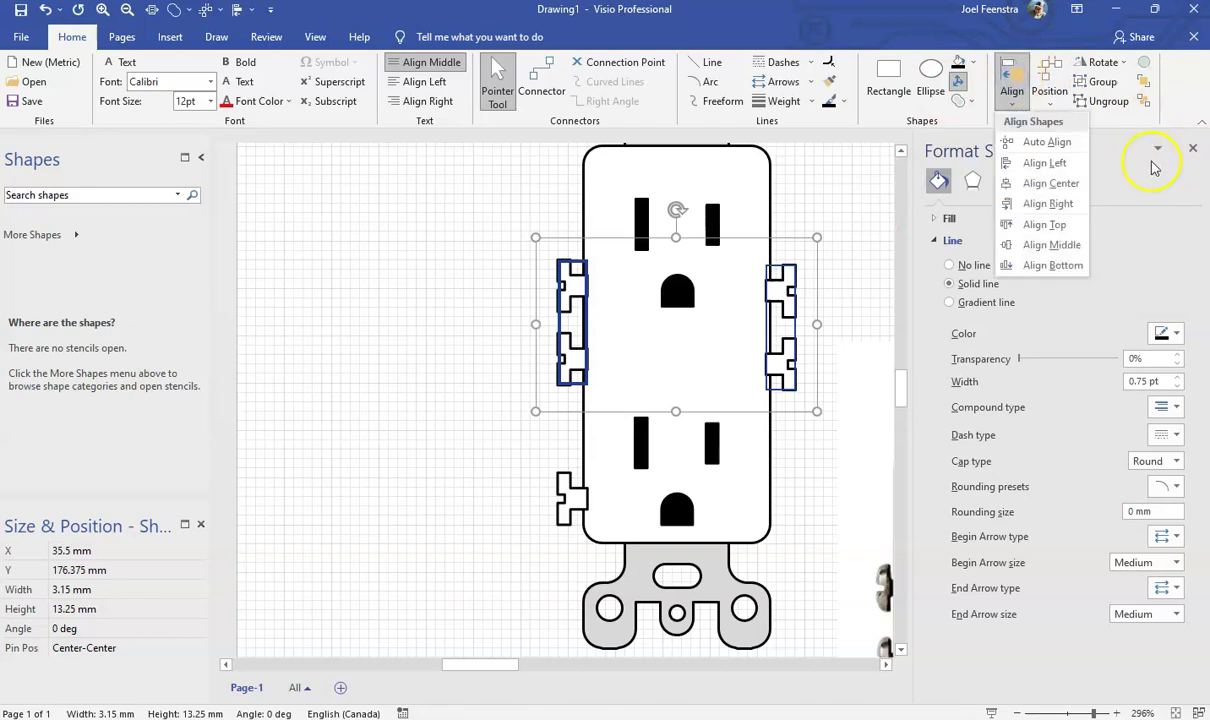
pyautogui.click(1055, 245)
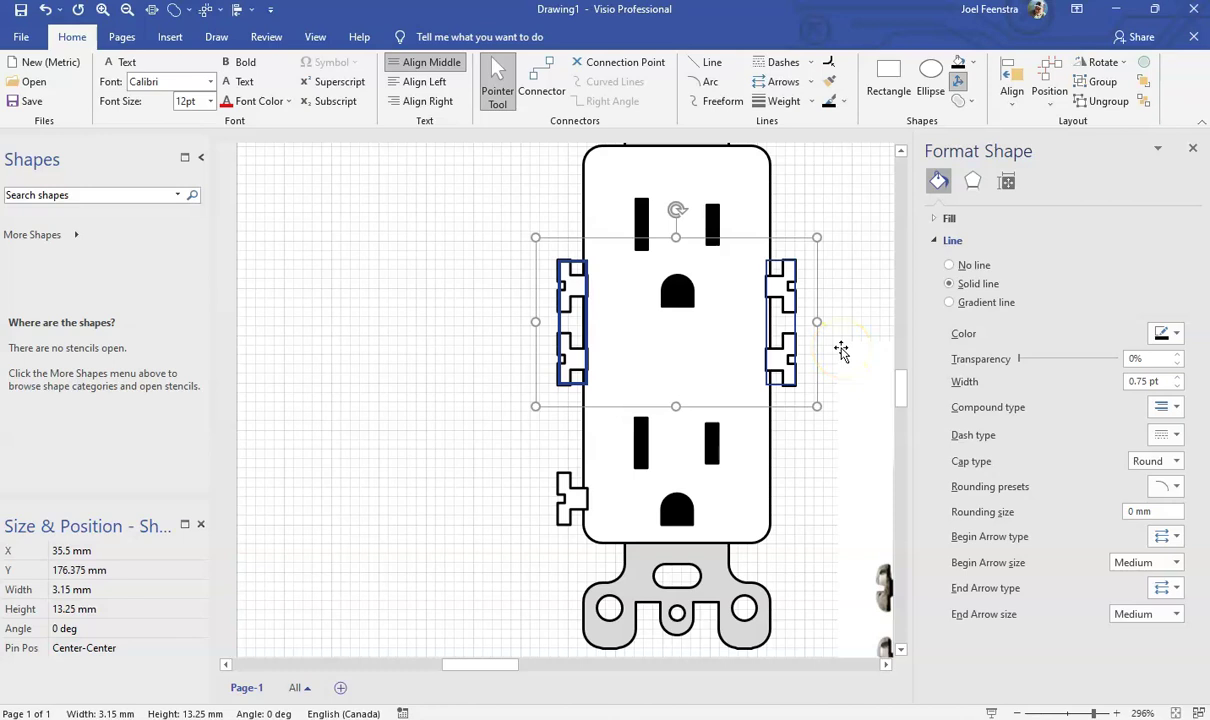
pyautogui.click(841, 306)
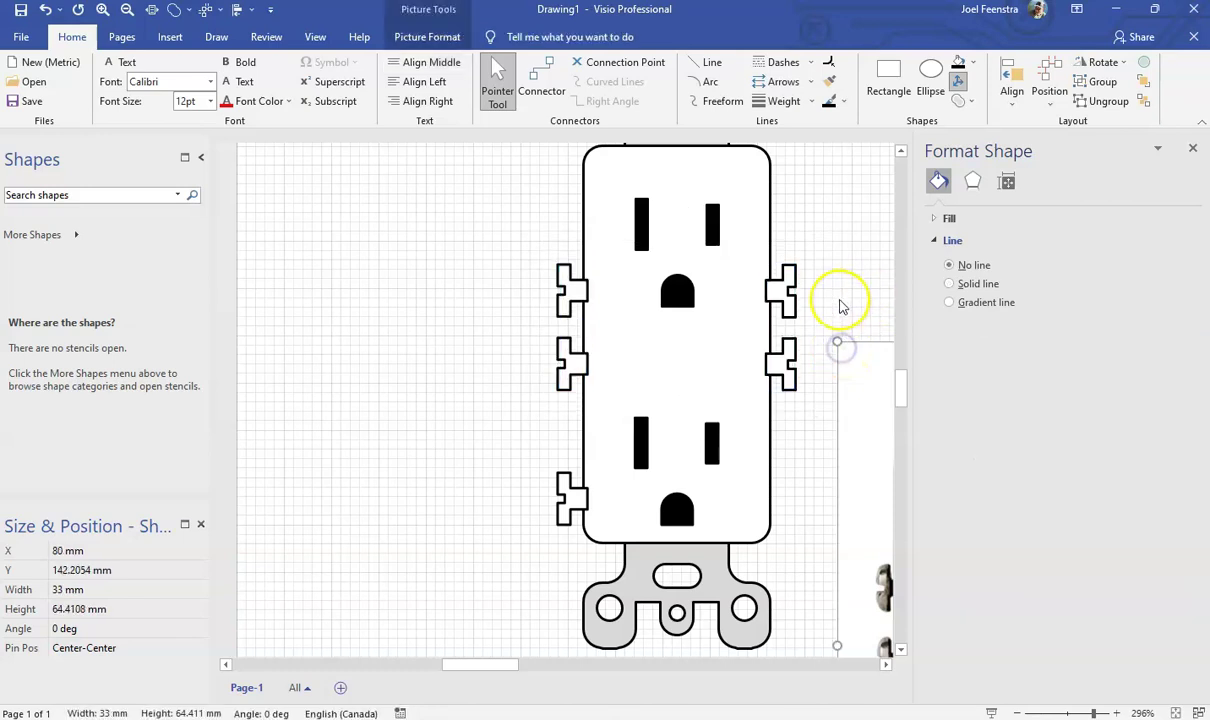
pyautogui.click(839, 278)
# Send both side screw groups and the ground screw behind the receptacle body.
pyautogui.scroll(-3, 839, 280)
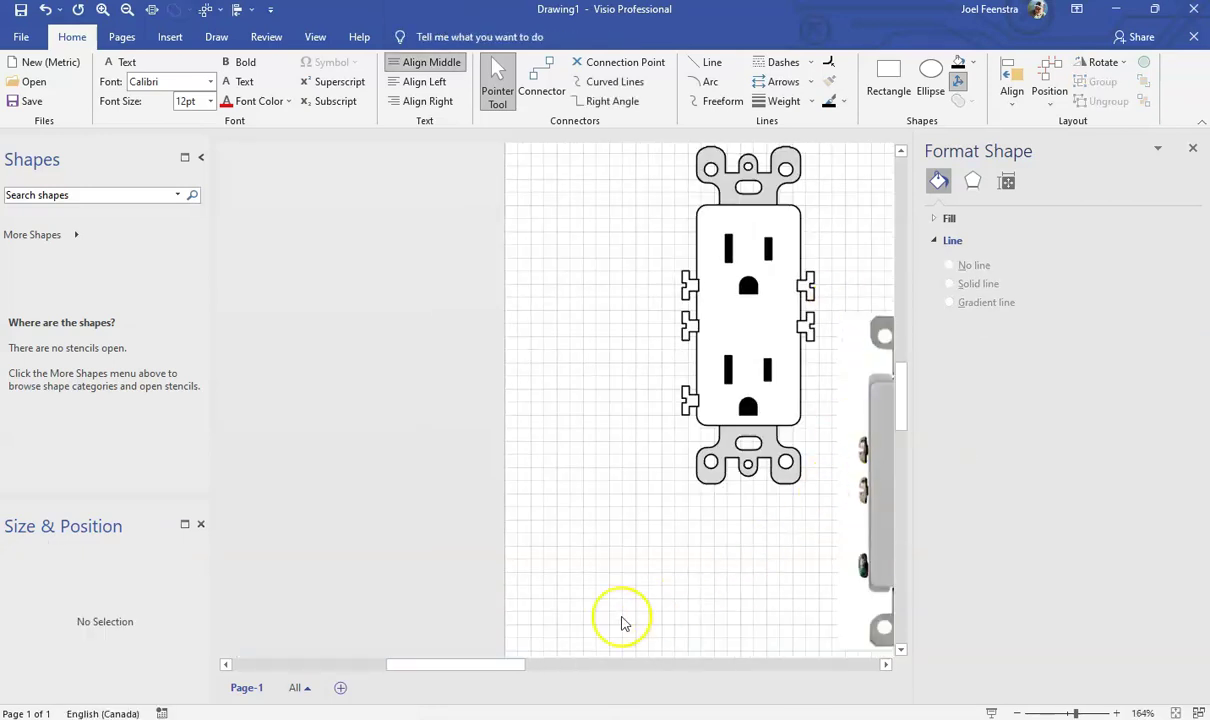
pyautogui.click(722, 348)
pyautogui.click(686, 325)
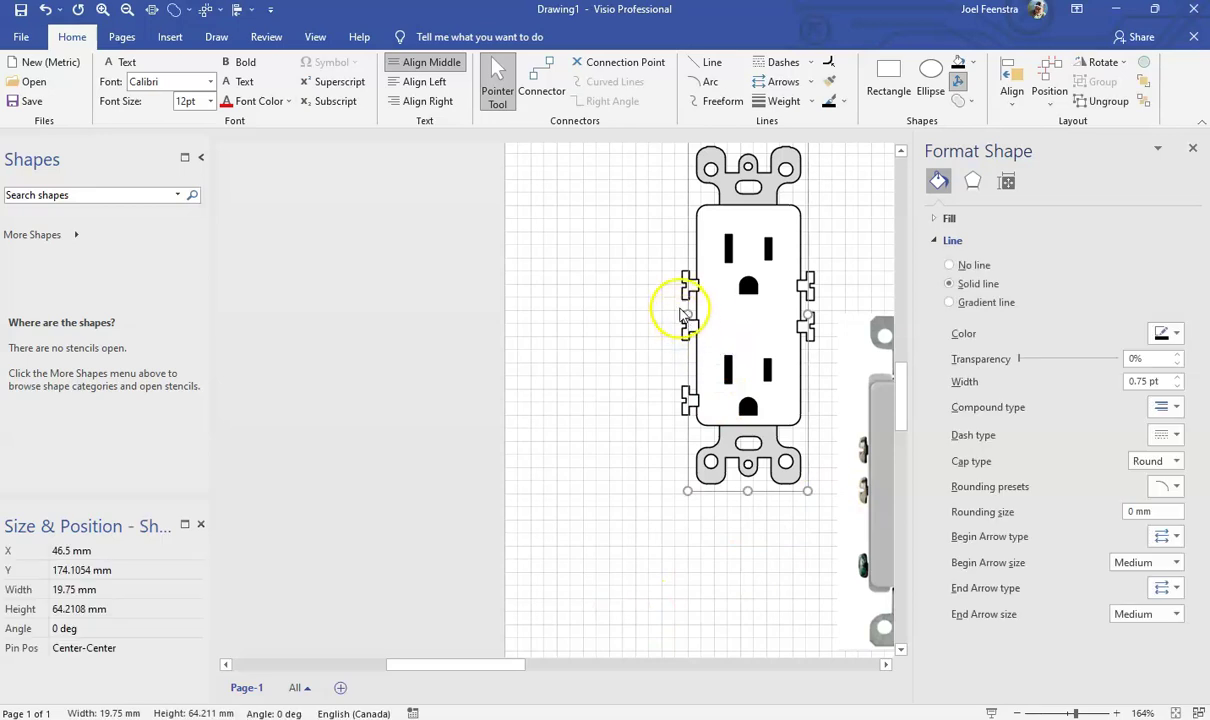
pyautogui.click(845, 232)
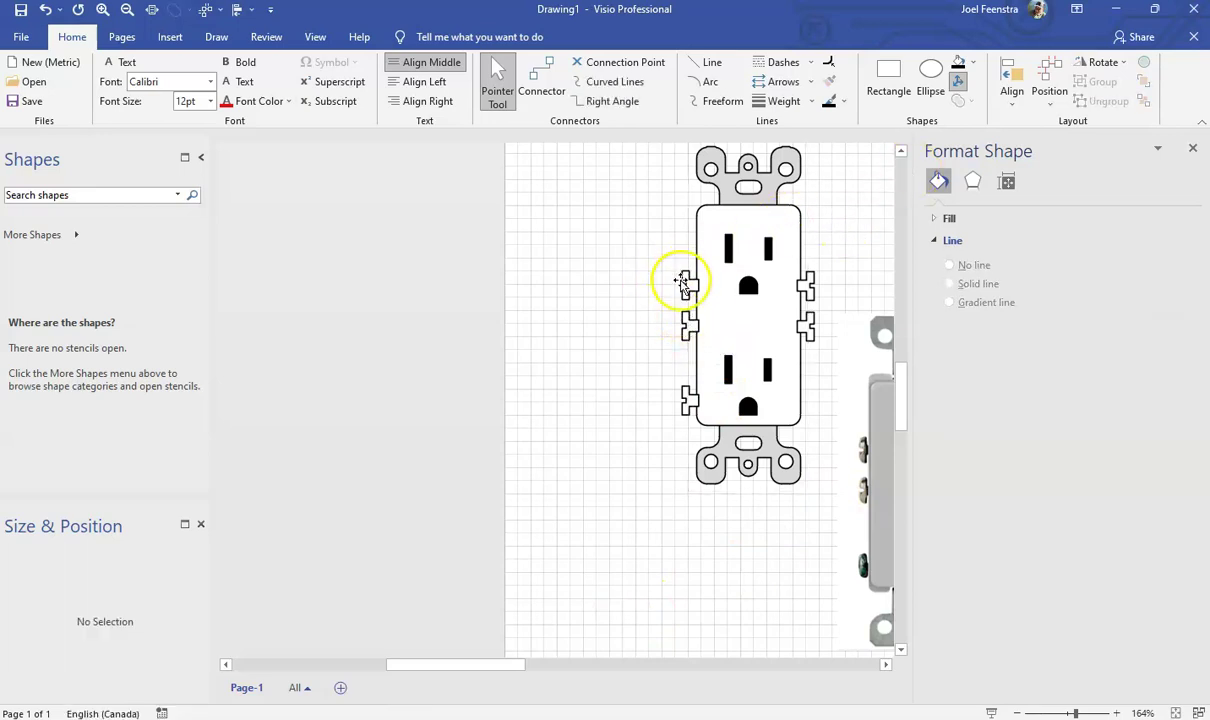
pyautogui.click(687, 290)
pyautogui.keyDown('shift'); pyautogui.click(687, 405); pyautogui.keyUp('shift')
pyautogui.keyDown('shift'); pyautogui.click(806, 305); pyautogui.keyUp('shift')
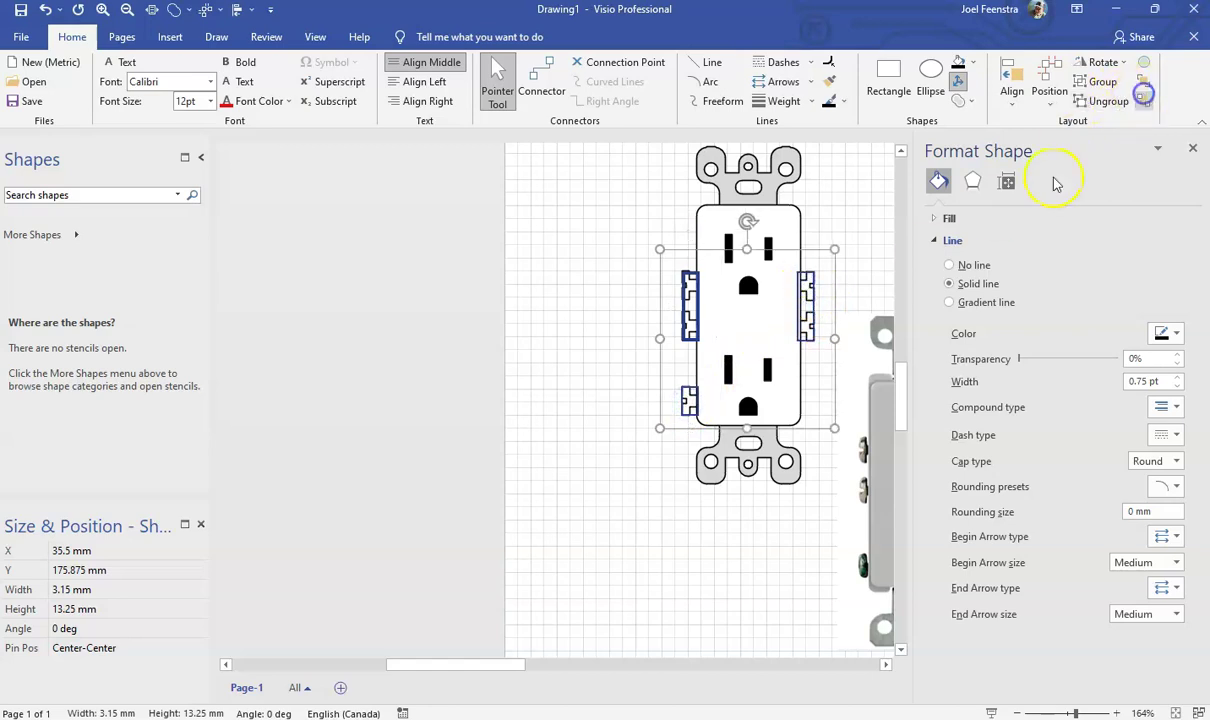
pyautogui.click(830, 408)
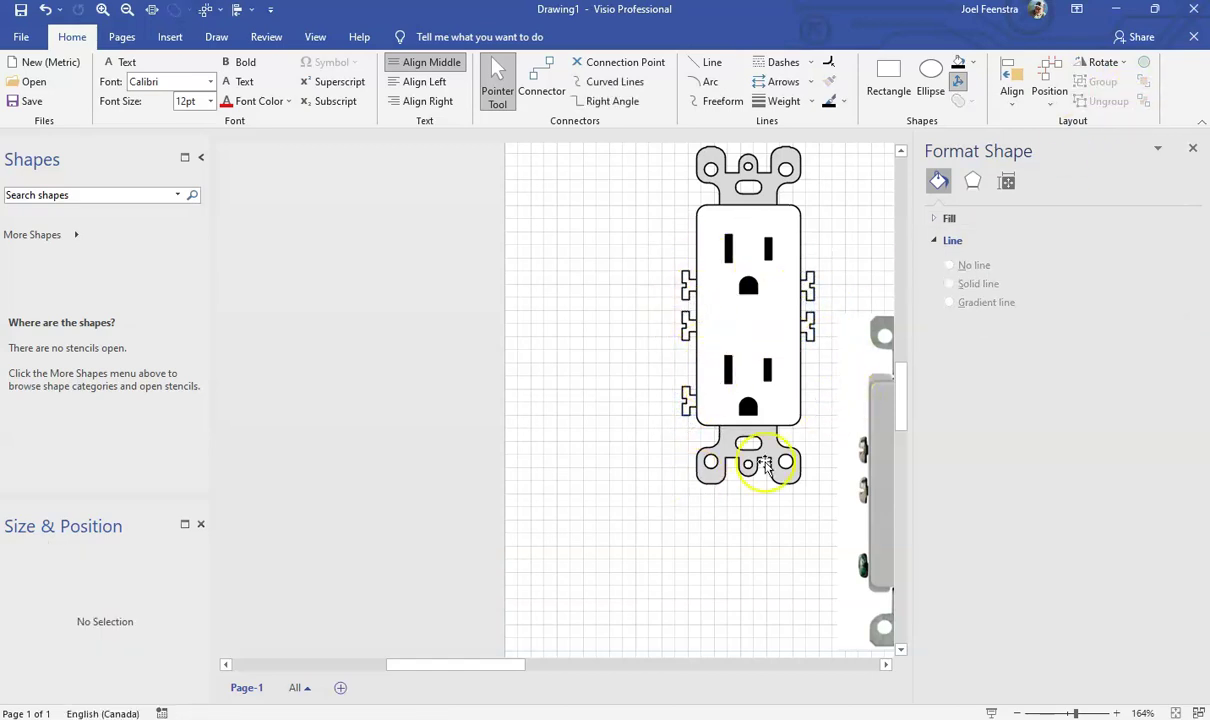
# Delete the receptacle reference picture from the page.
pyautogui.scroll(4, 712, 330)
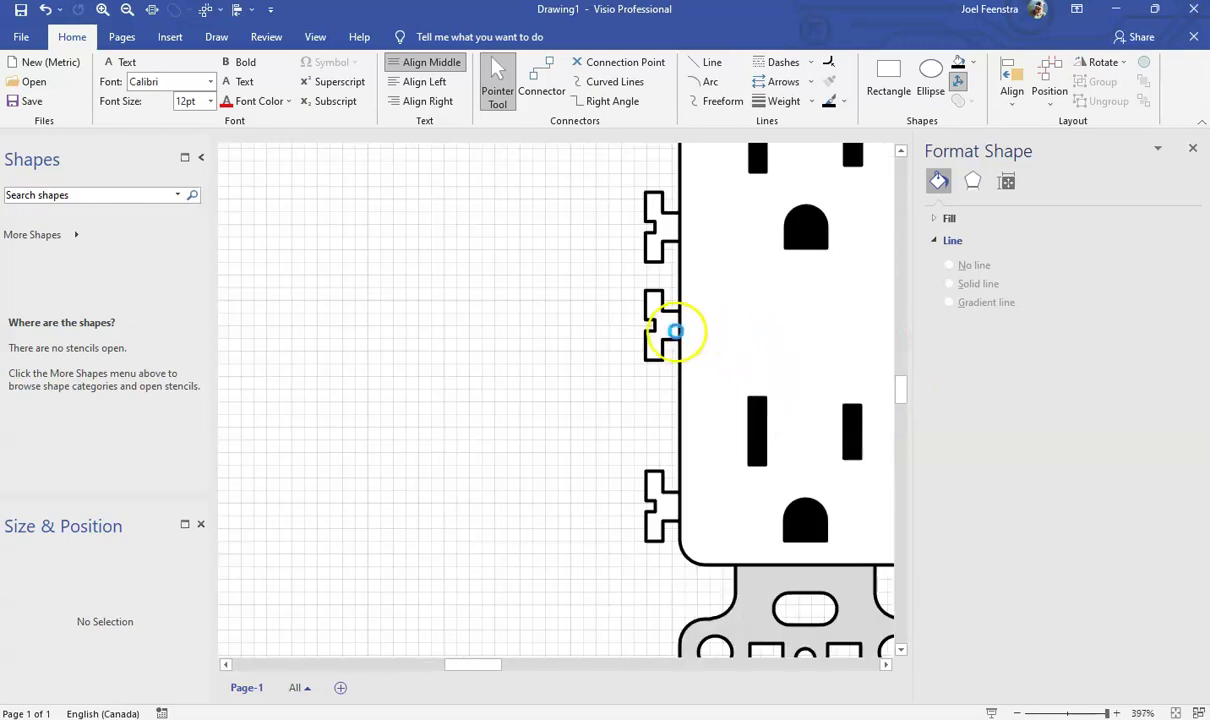
pyautogui.scroll(-5, 425, 402)
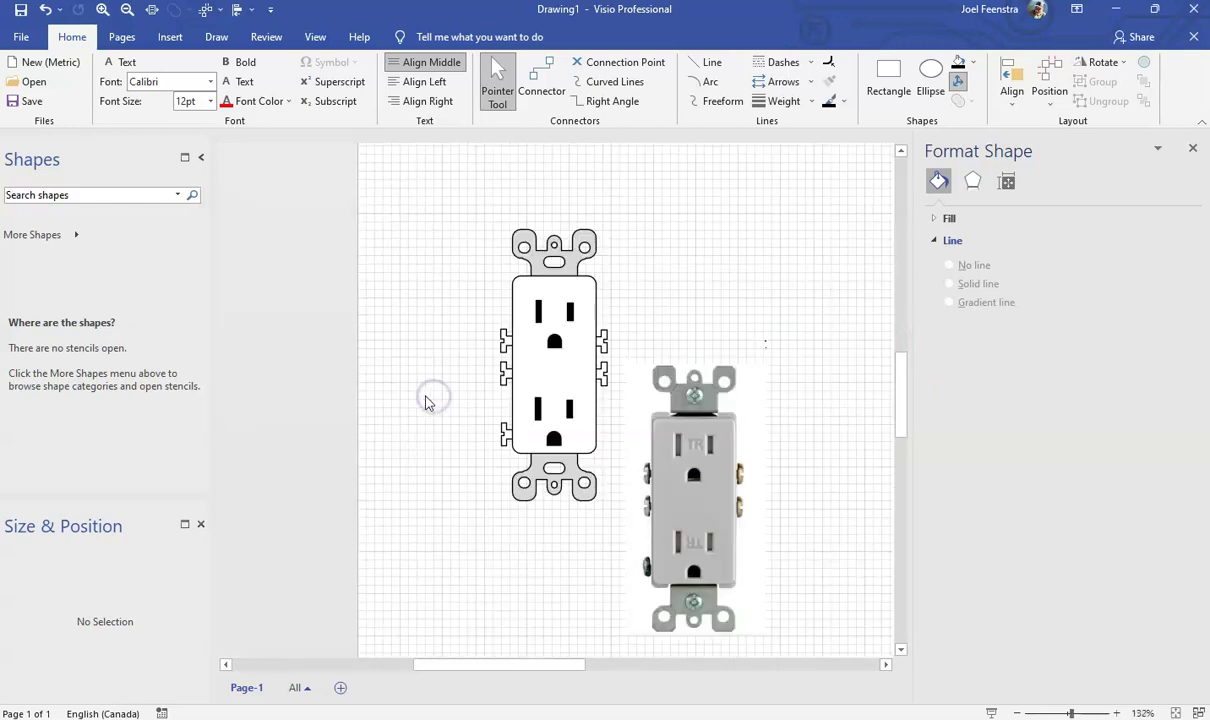
pyautogui.click(703, 435)
pyautogui.moveTo(703, 435); pyautogui.dragTo(768, 336)
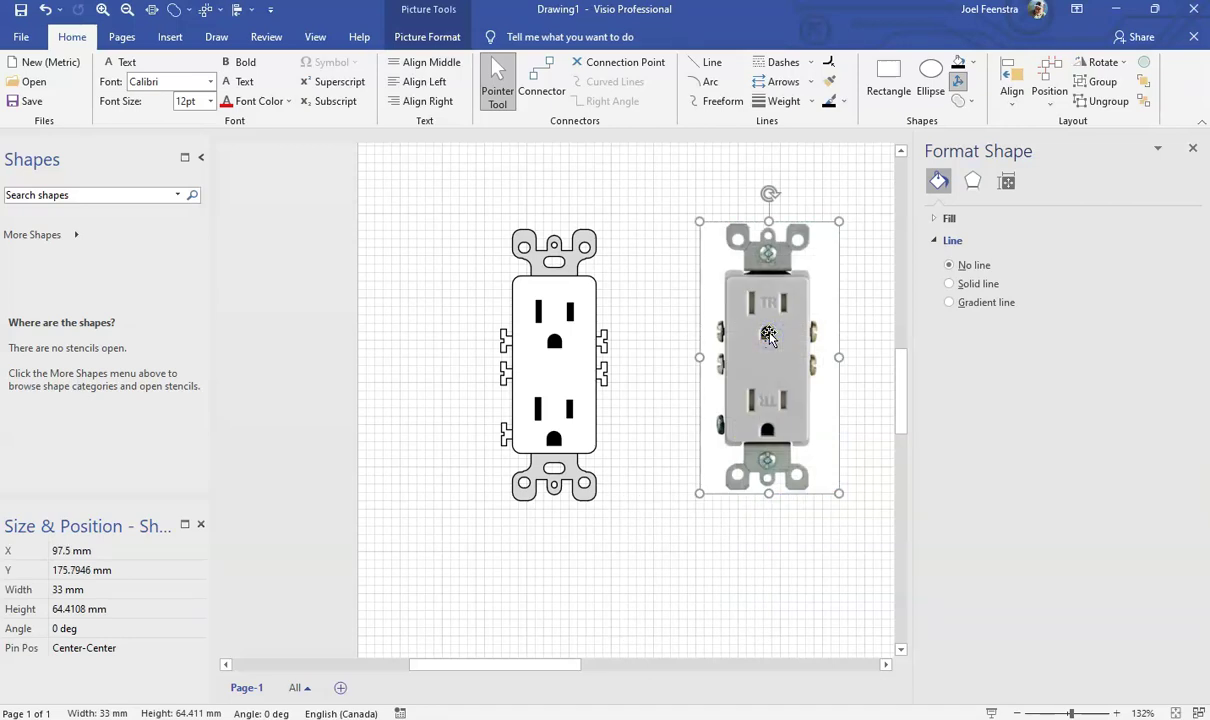
pyautogui.press('Delete')
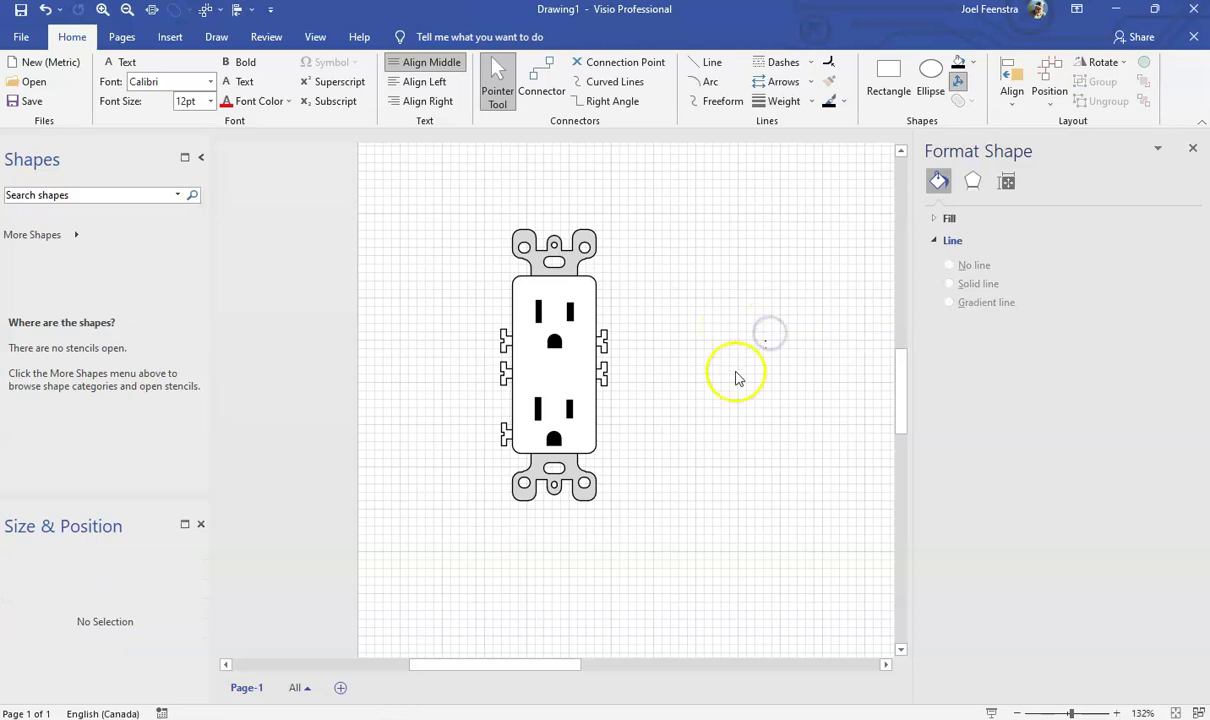
# Fill the brass-side screw group with Gold, Accent 6, Darker 25%.
pyautogui.scroll(5, 594, 419)
pyautogui.scroll(-4, 716, 210)
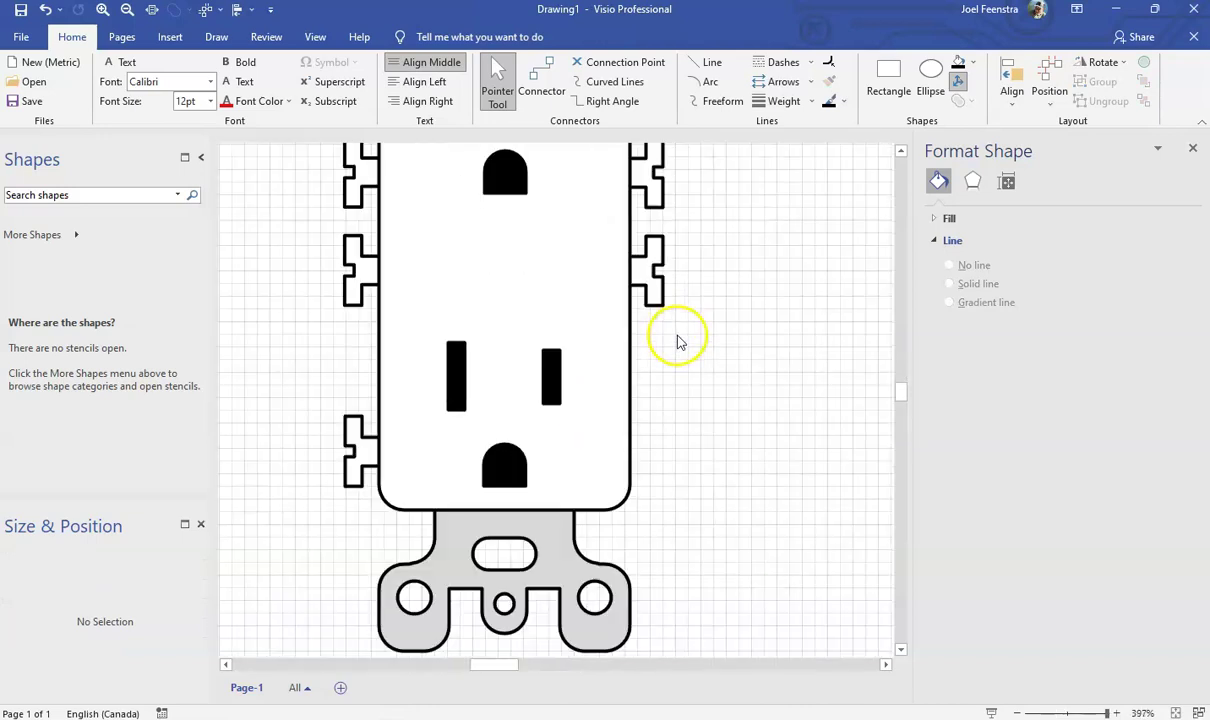
pyautogui.scroll(3, 648, 278)
pyautogui.scroll(2, 694, 253)
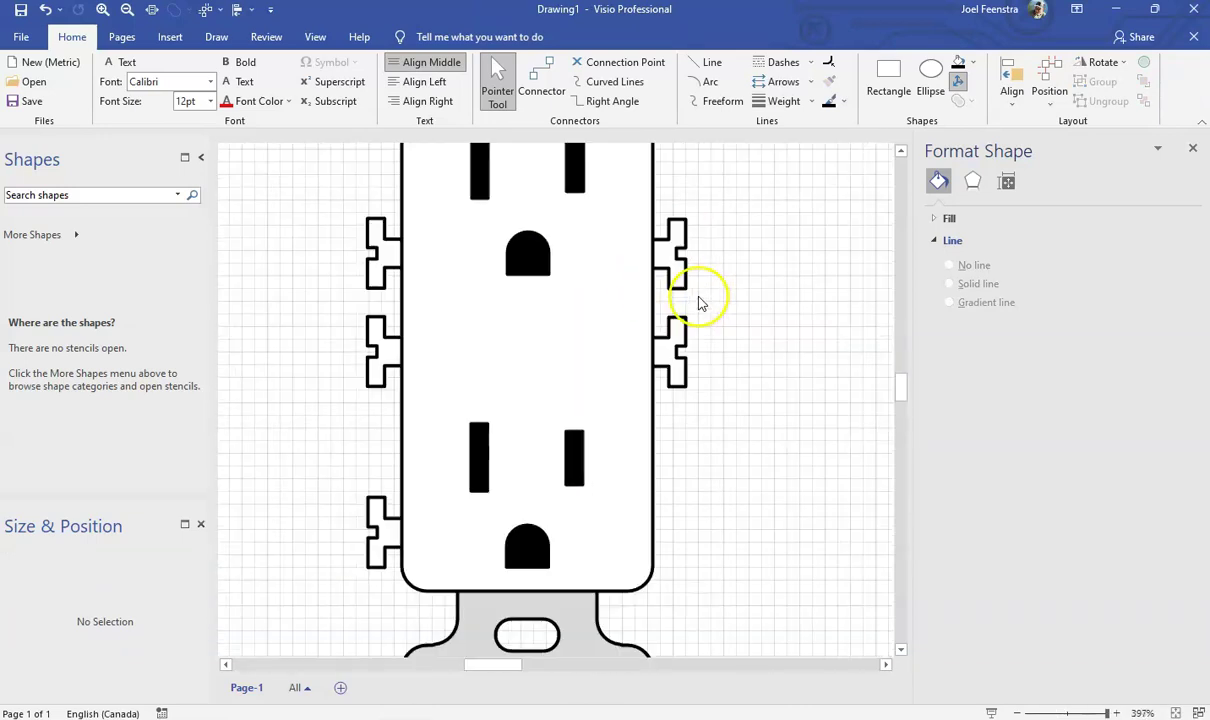
pyautogui.scroll(-2, 675, 346)
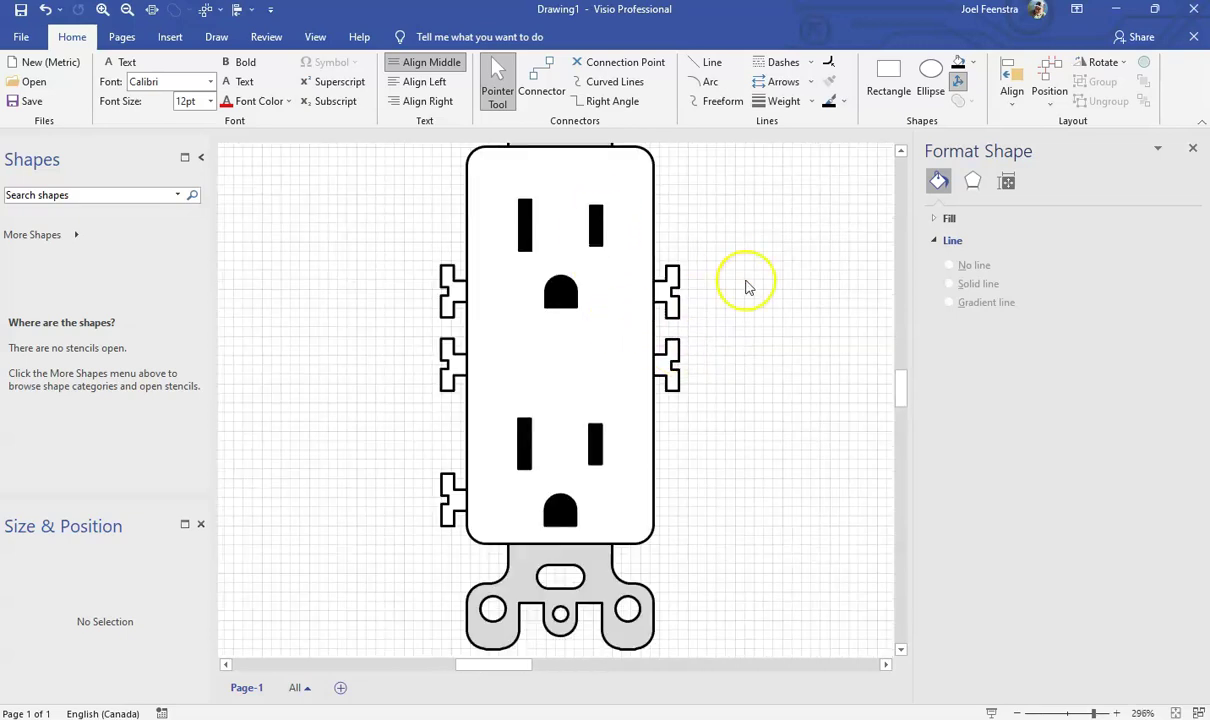
pyautogui.click(672, 281)
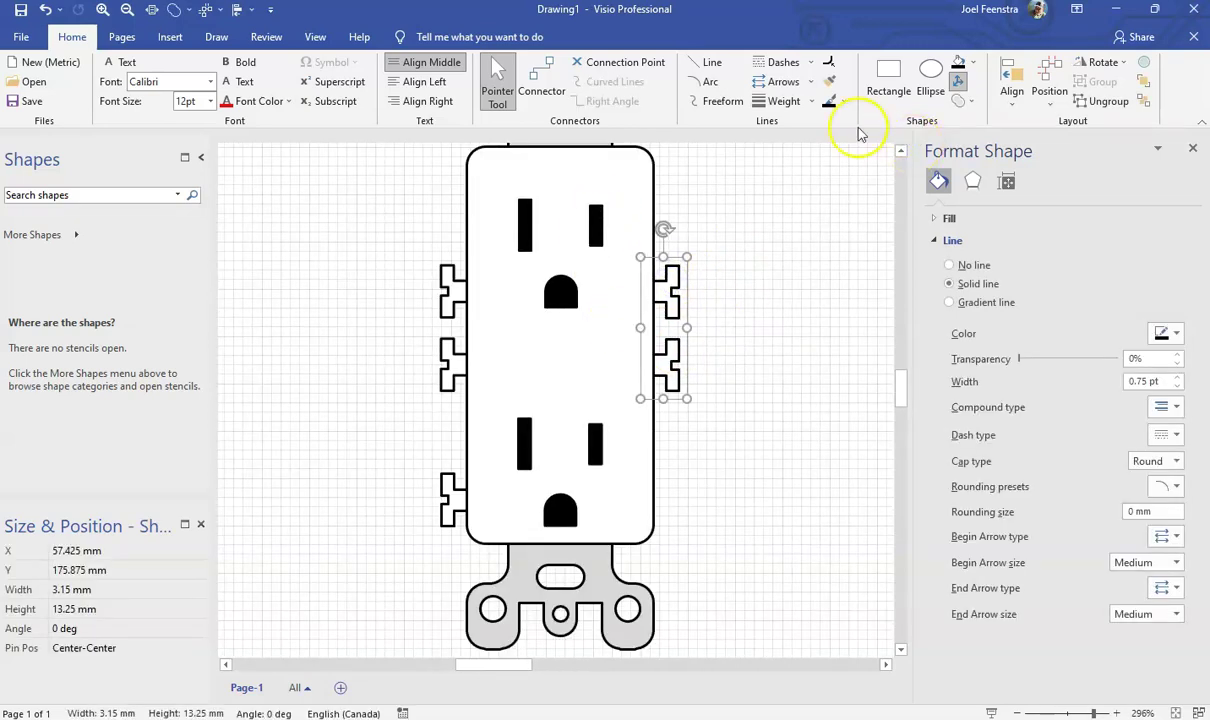
pyautogui.click(972, 63)
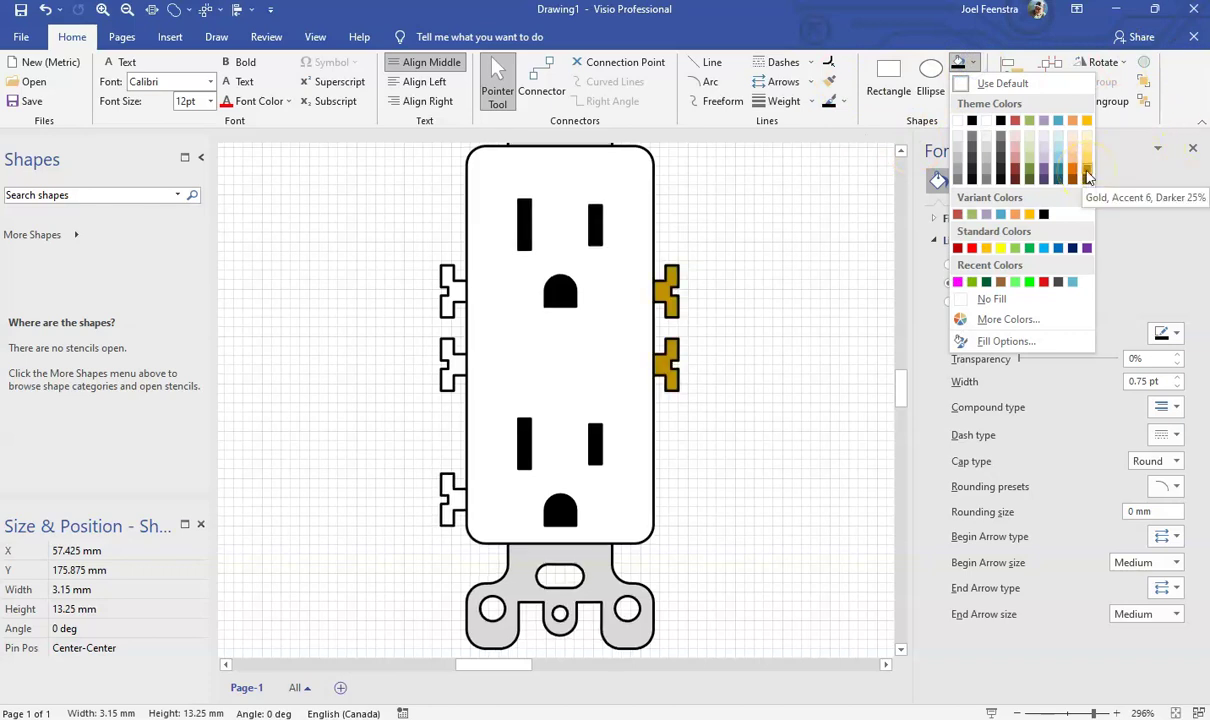
pyautogui.click(1088, 177)
pyautogui.click(810, 303)
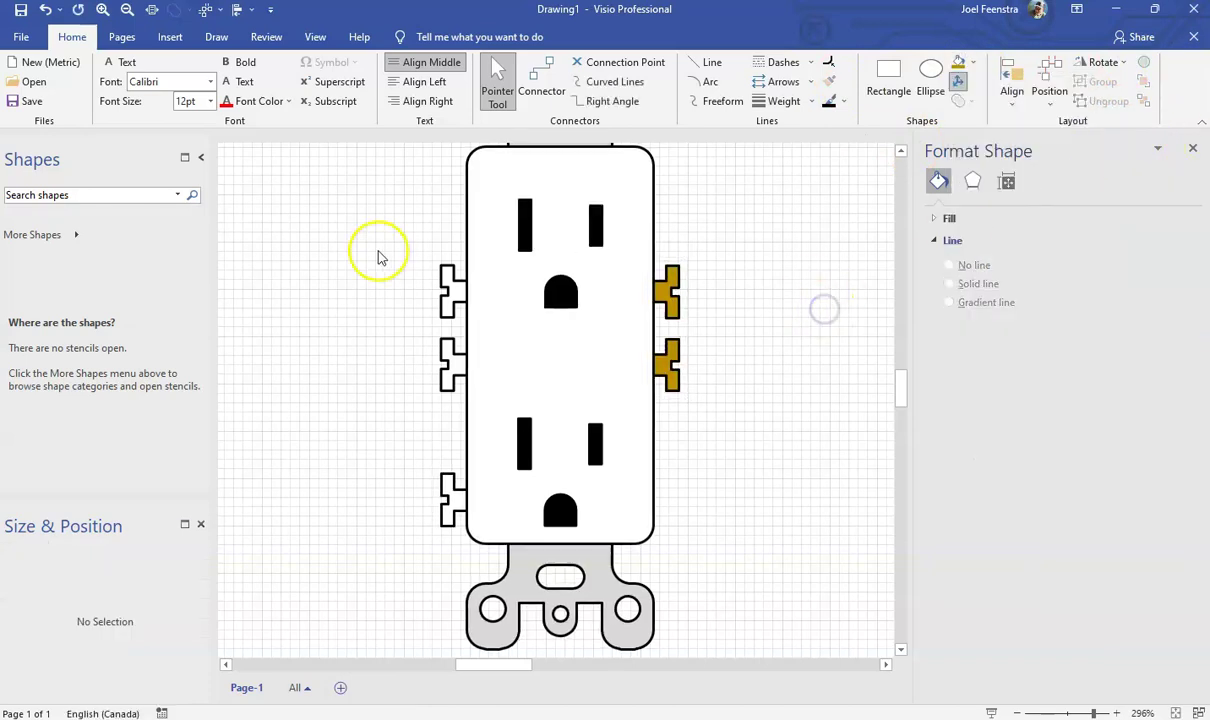
# Fill the silver-side screw group with a light tint of Aqua, Accent 4.
pyautogui.click(443, 292)
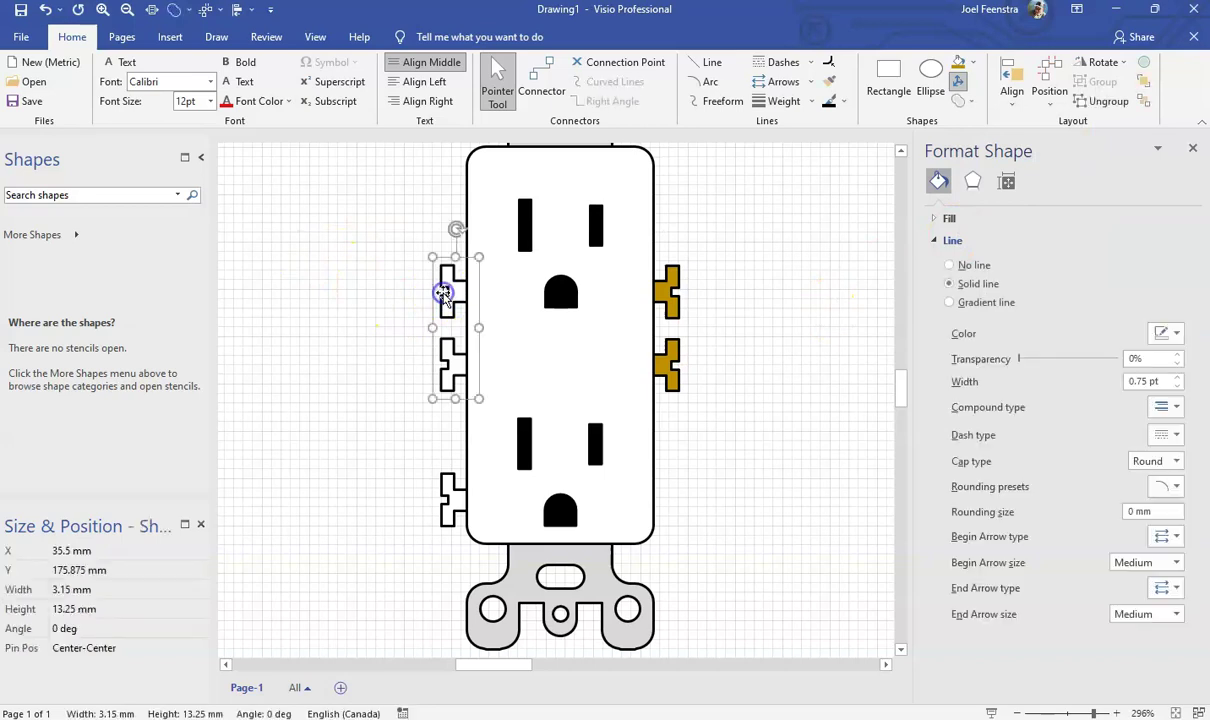
pyautogui.click(970, 62)
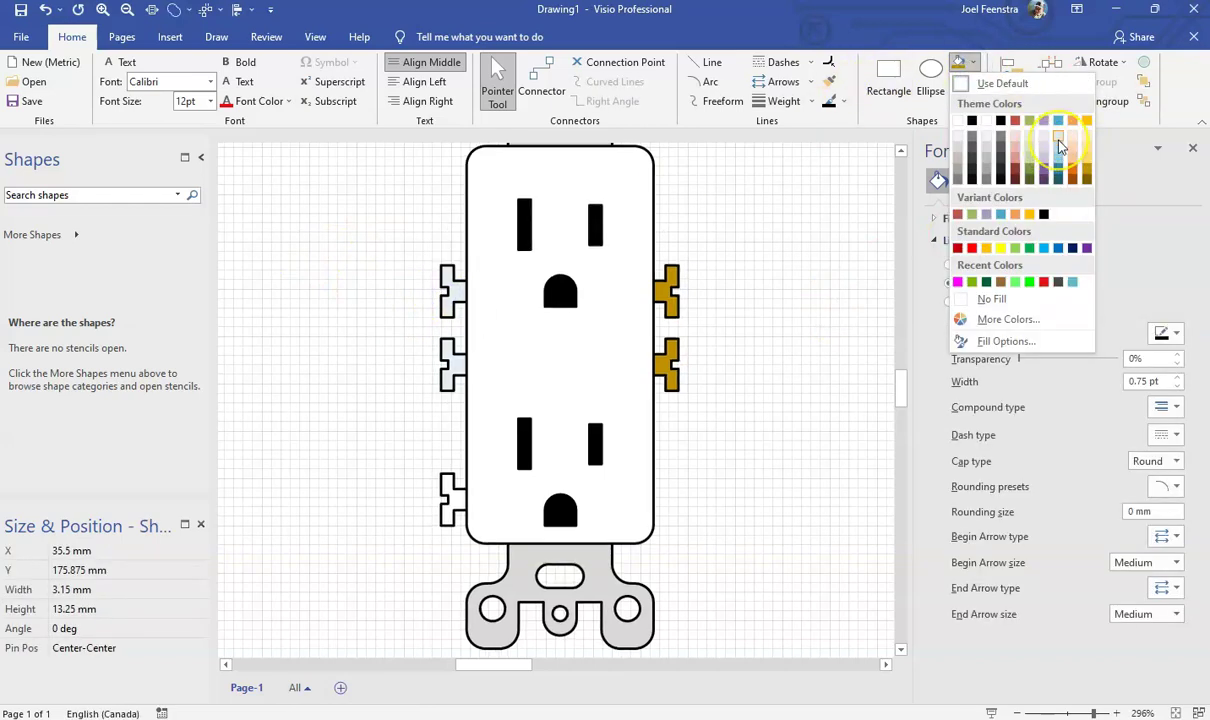
pyautogui.click(1060, 157)
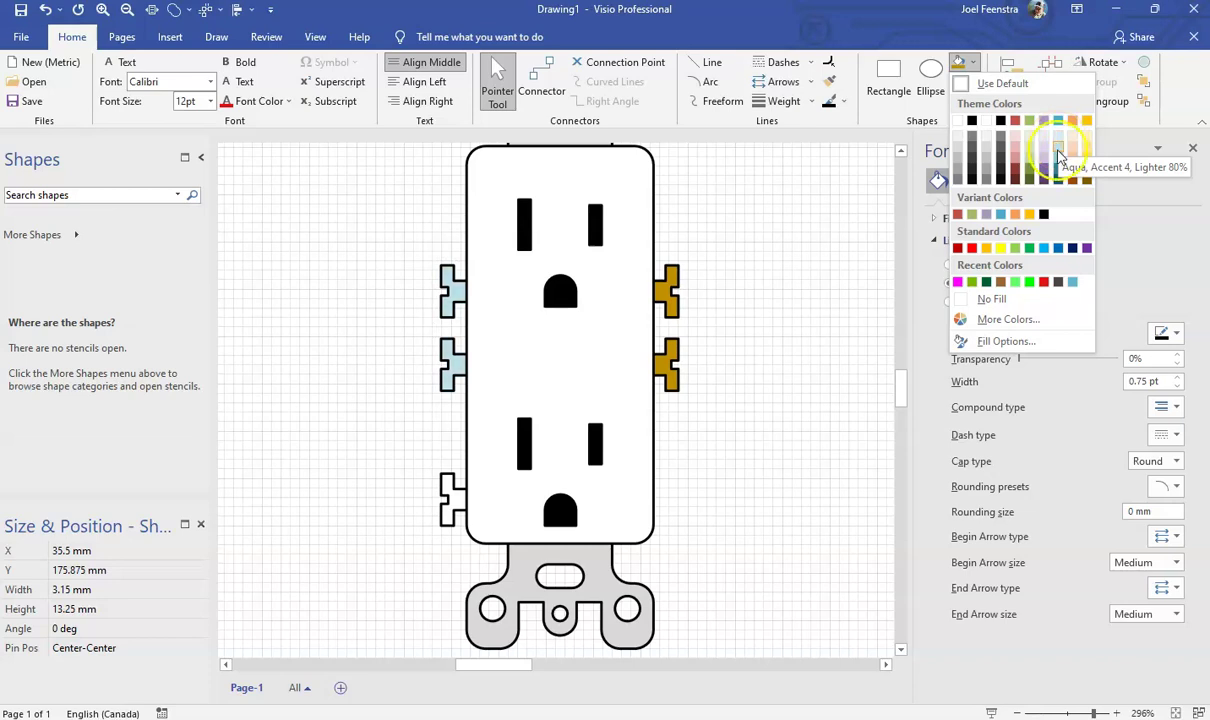
pyautogui.click(735, 397)
# Fill the ground screw at the receptacle's lower side with the darker olive green theme color.
pyautogui.click(442, 500)
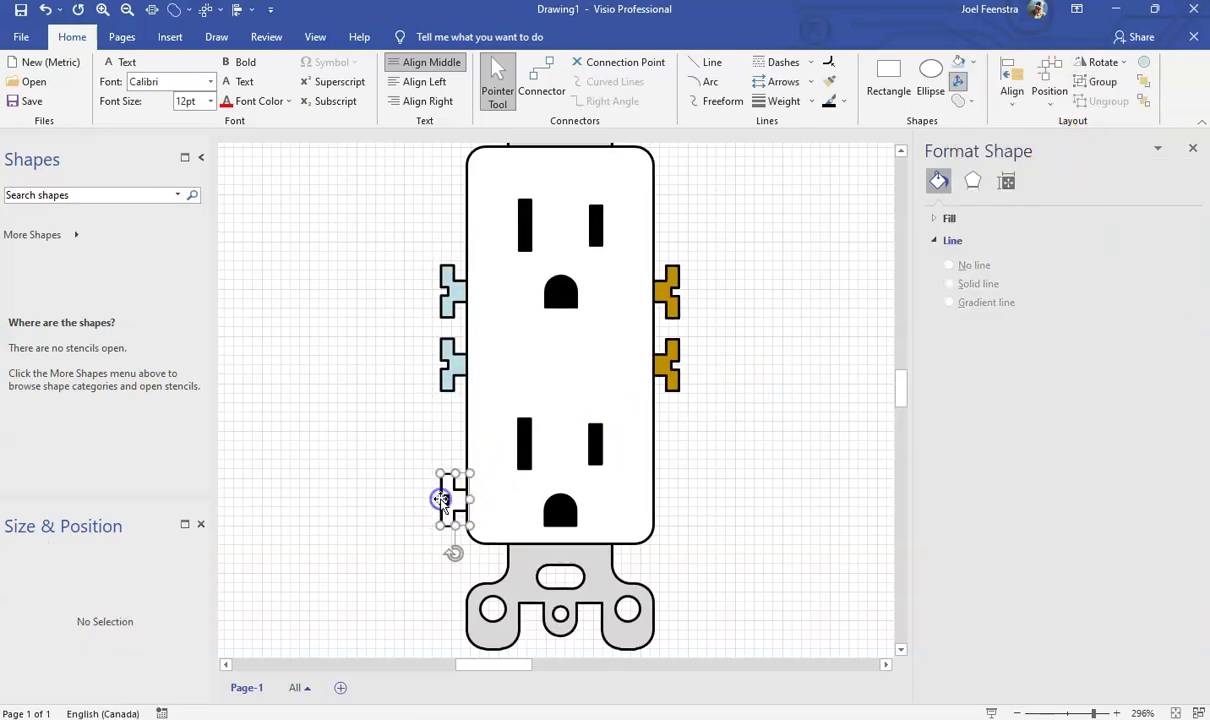
pyautogui.click(961, 62)
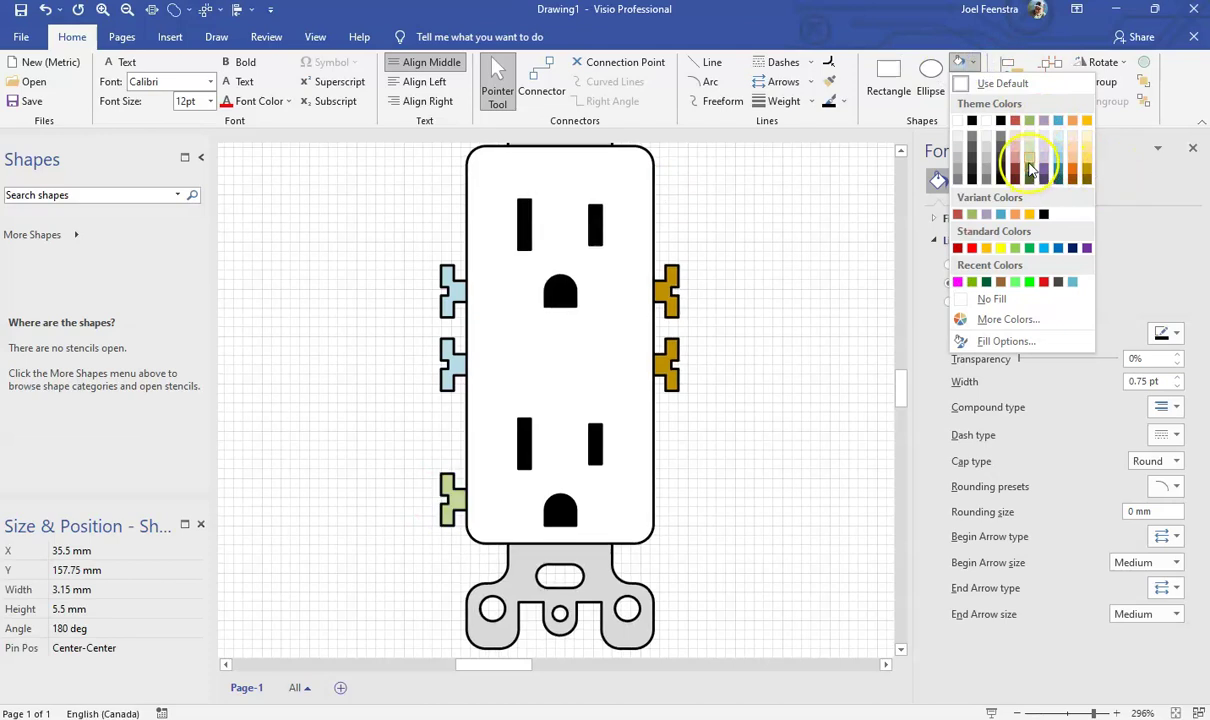
pyautogui.click(1028, 171)
pyautogui.click(772, 358)
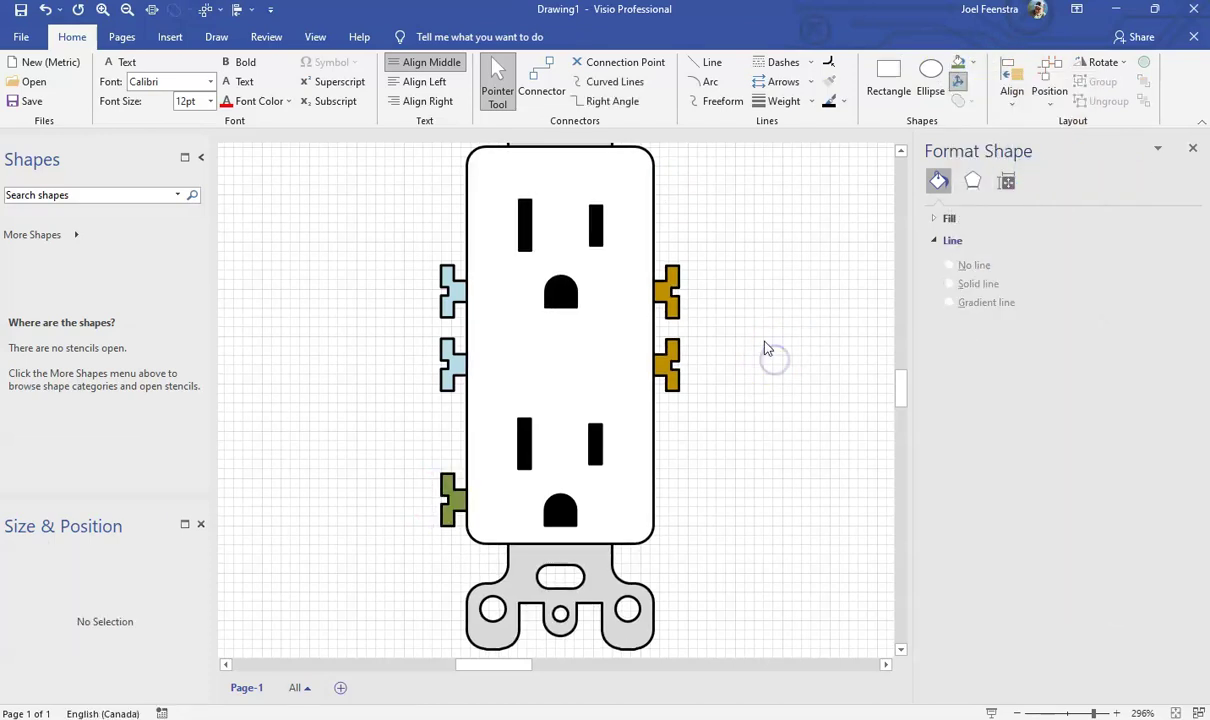
# Group the whole receptacle, including its body, straps and all screws, into one shape and close the Format Shape pane.
pyautogui.scroll(-3, 760, 377)
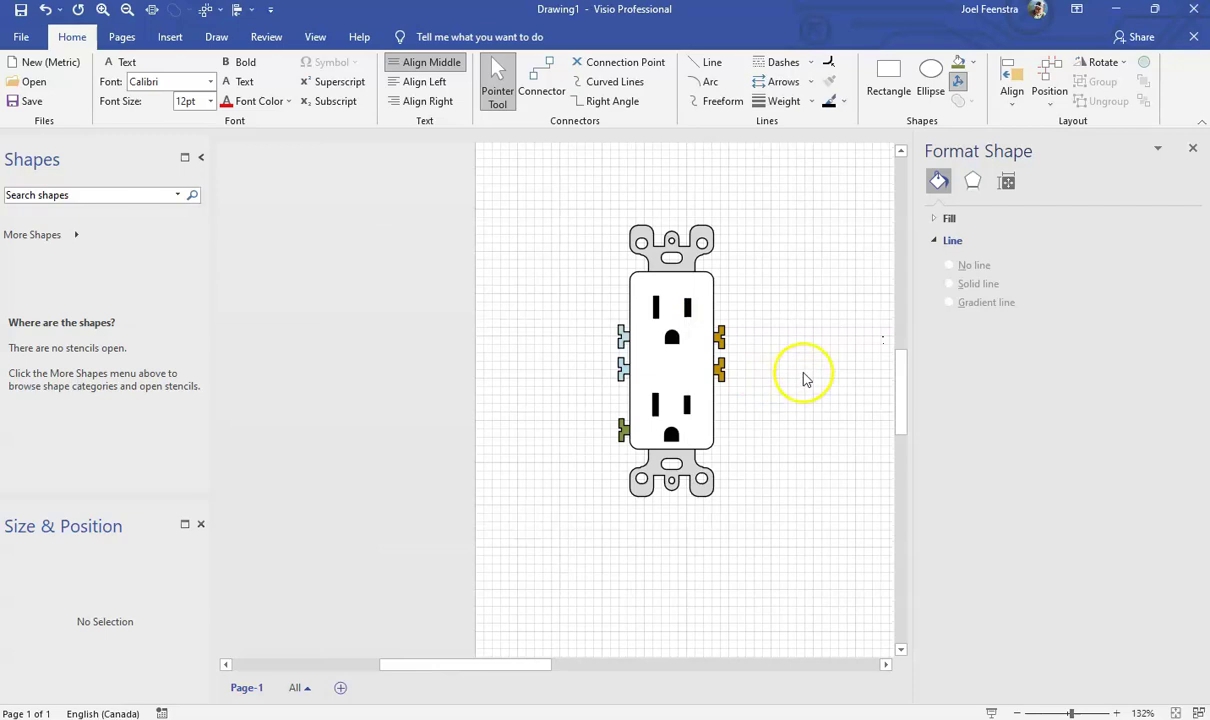
pyautogui.scroll(1, 797, 372)
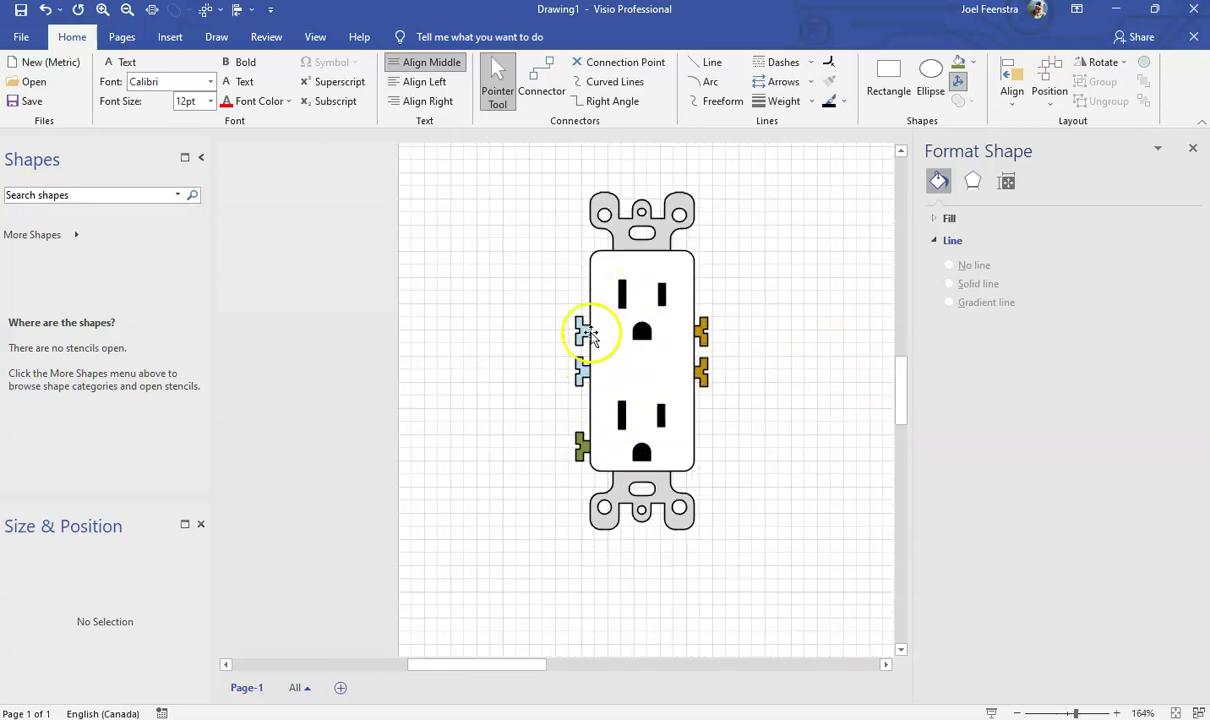
pyautogui.moveTo(512, 163); pyautogui.dragTo(787, 619)
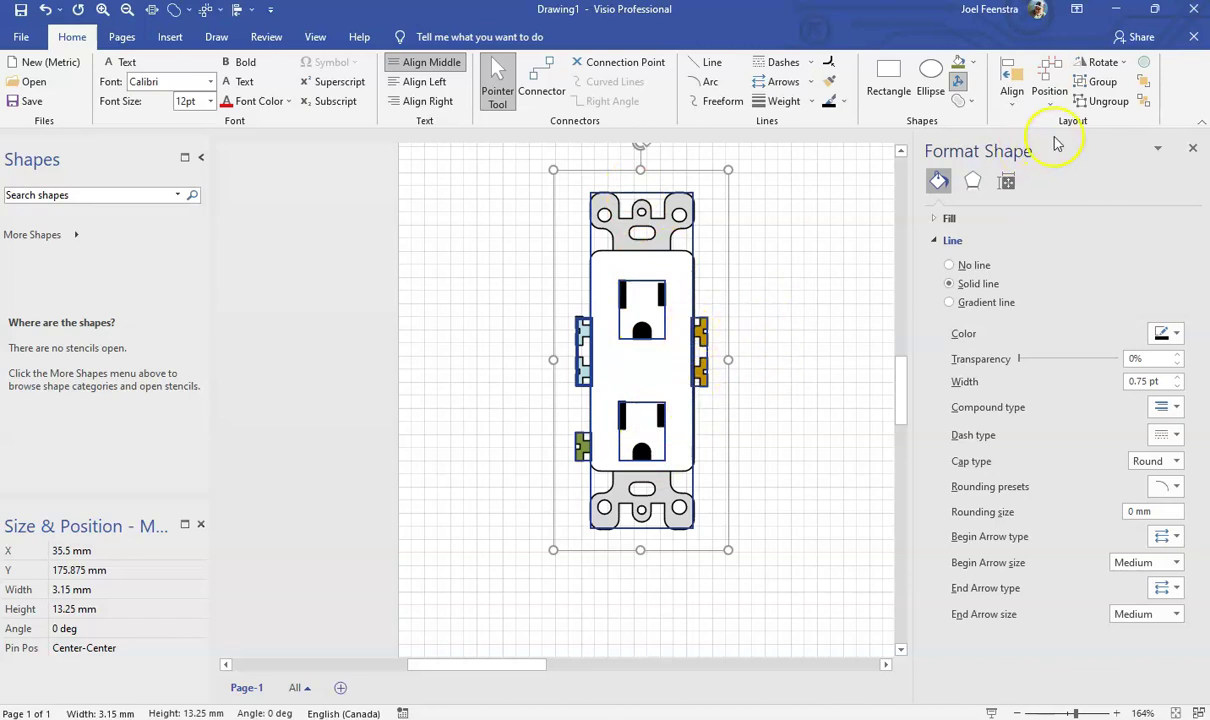
pyautogui.click(1100, 81)
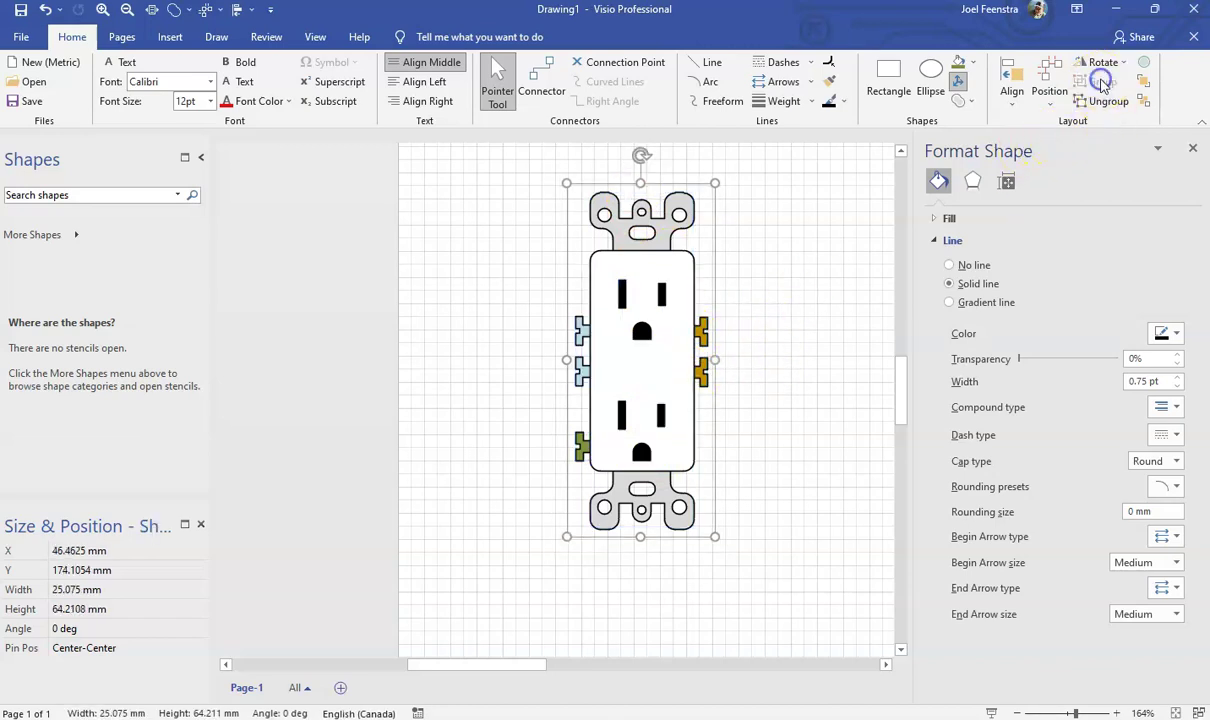
pyautogui.click(785, 300)
pyautogui.click(1192, 148)
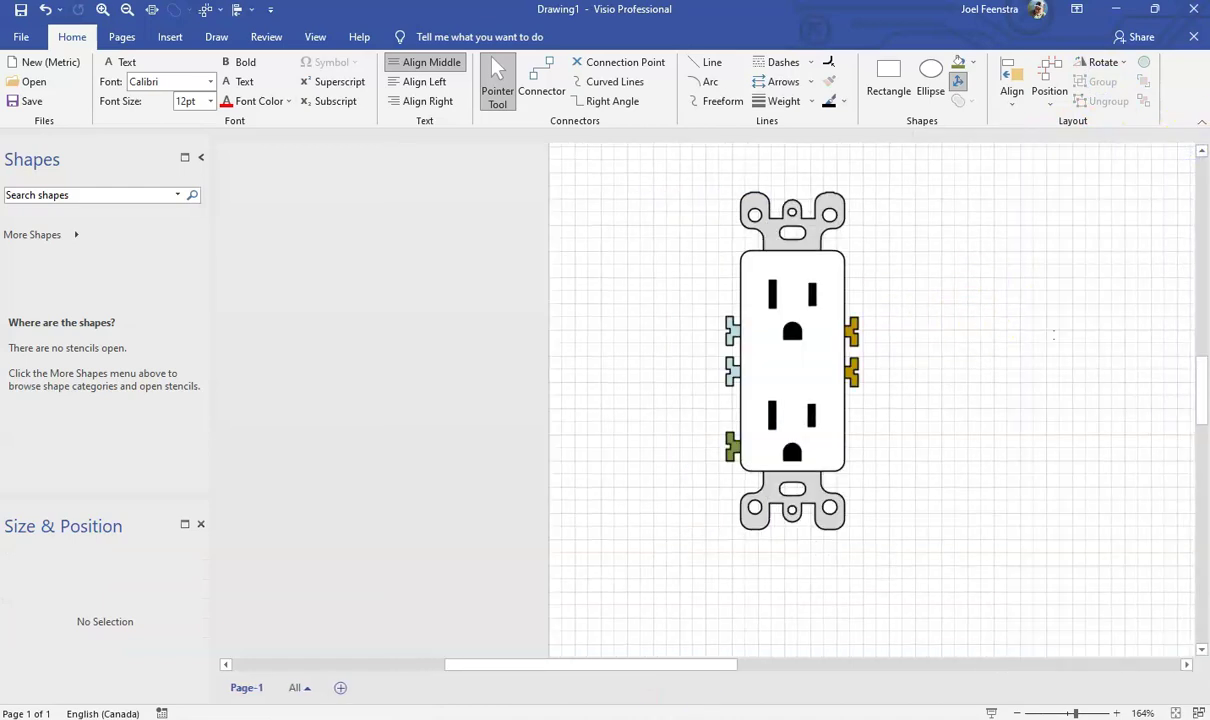
pyautogui.moveTo(596, 666); pyautogui.dragTo(640, 666)
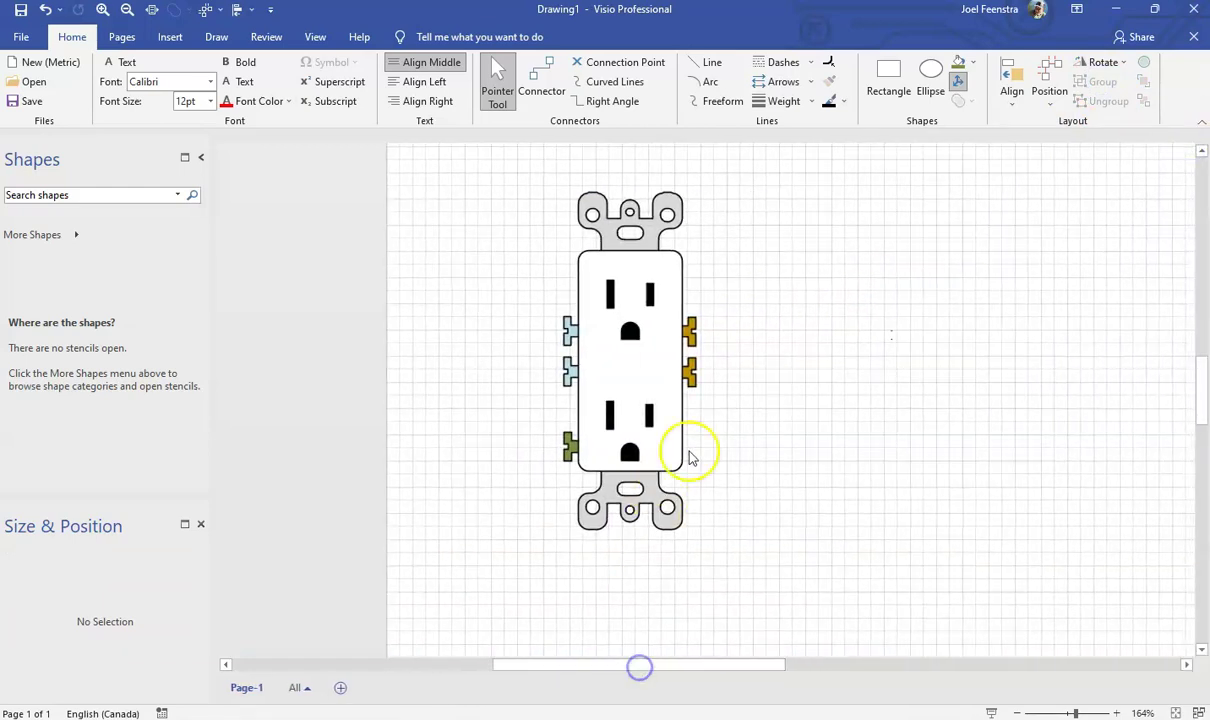
# Add a connection point at the slot edge of each of the two brass-side screws on the grouped receptacle.
pyautogui.click(647, 333)
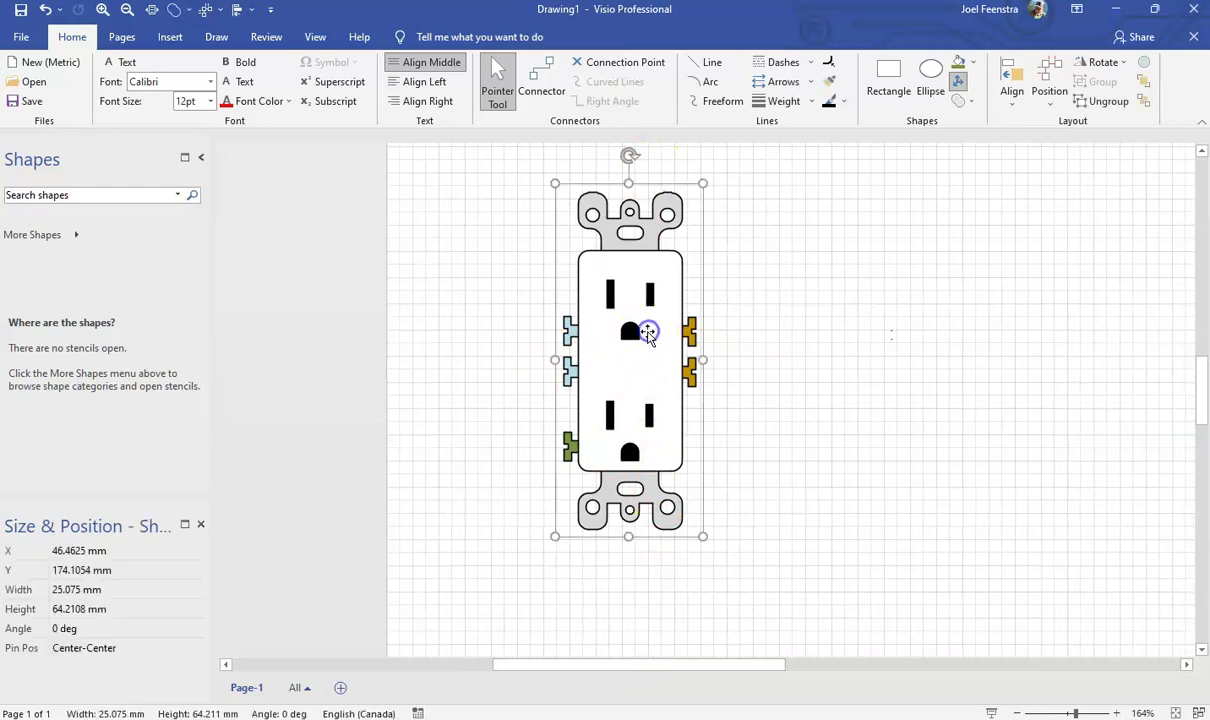
pyautogui.scroll(4, 653, 378)
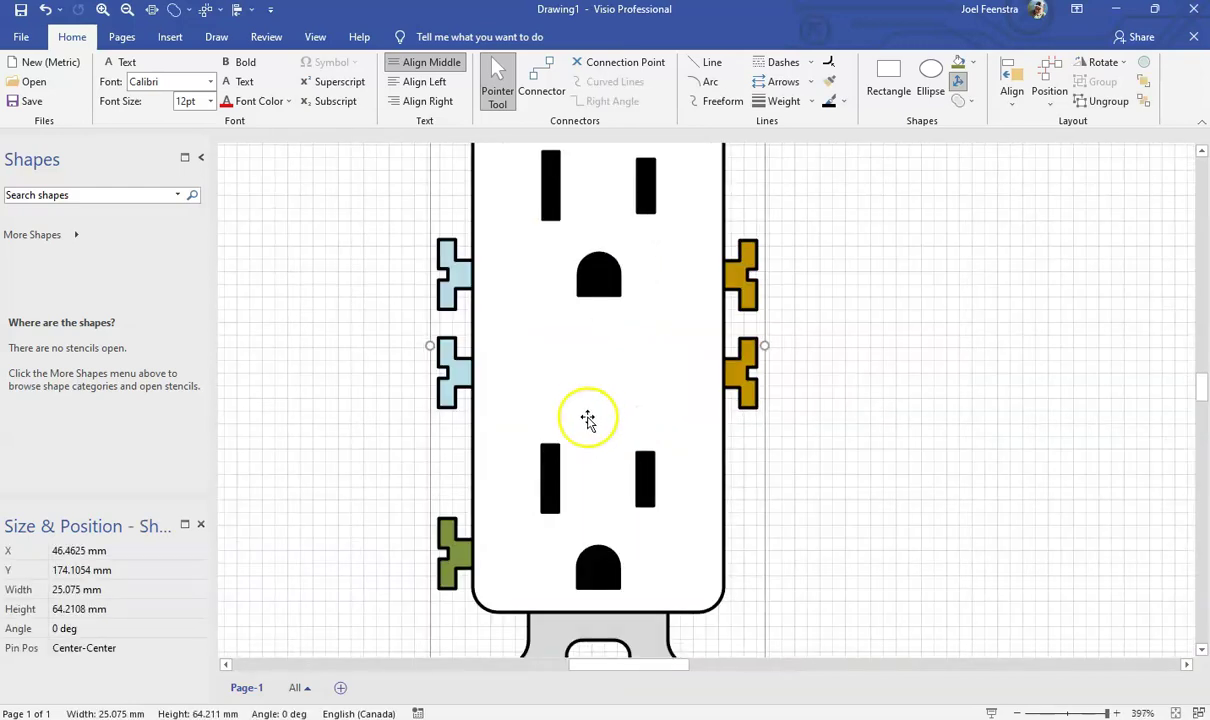
pyautogui.click(578, 66)
pyautogui.scroll(4, 669, 375)
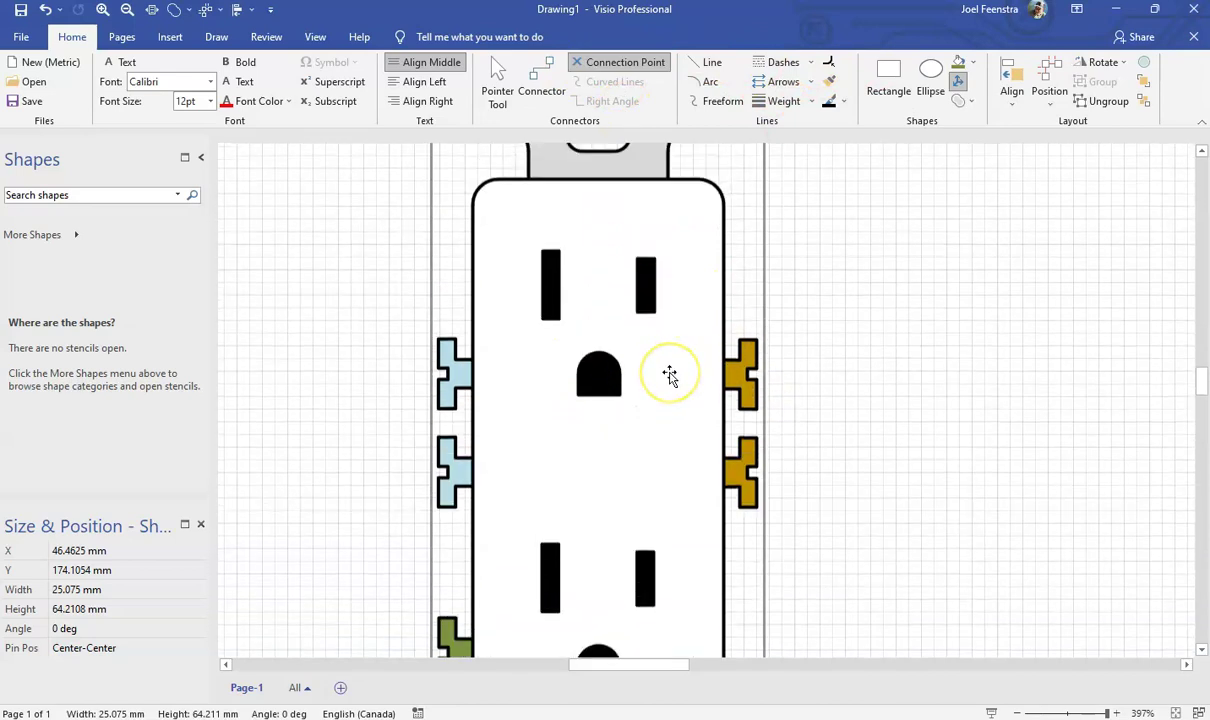
pyautogui.click(895, 330)
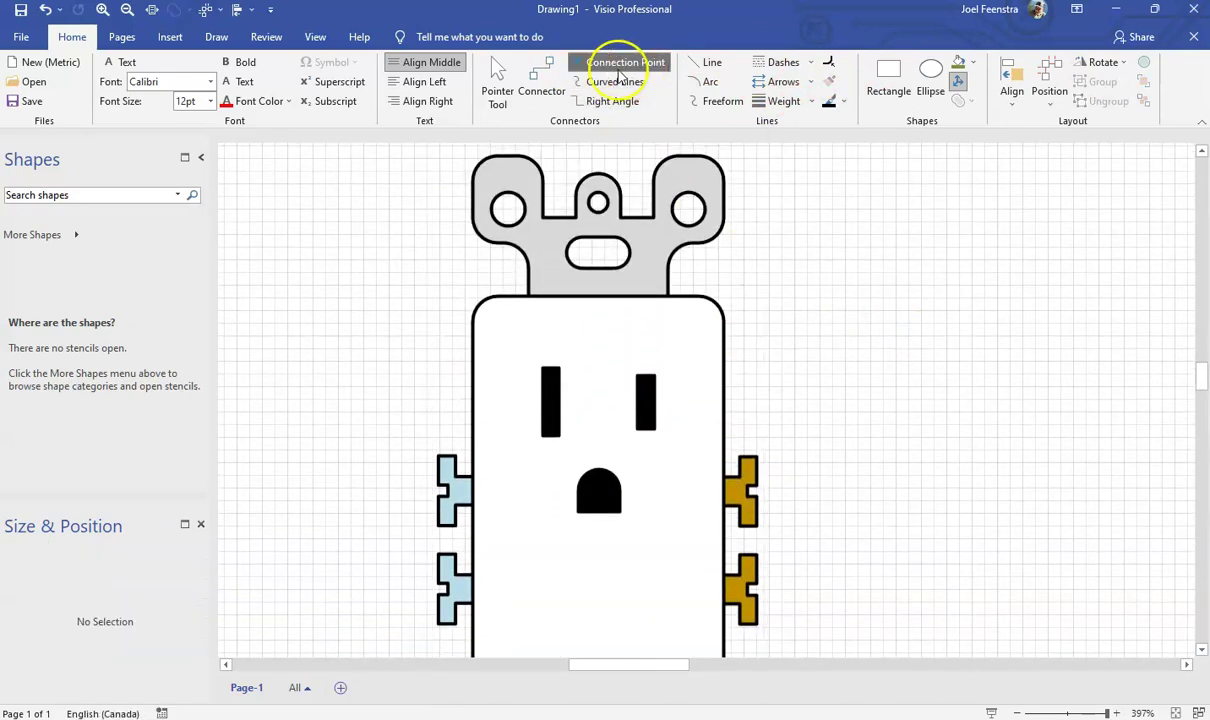
pyautogui.click(654, 256)
pyautogui.scroll(-3, 655, 260)
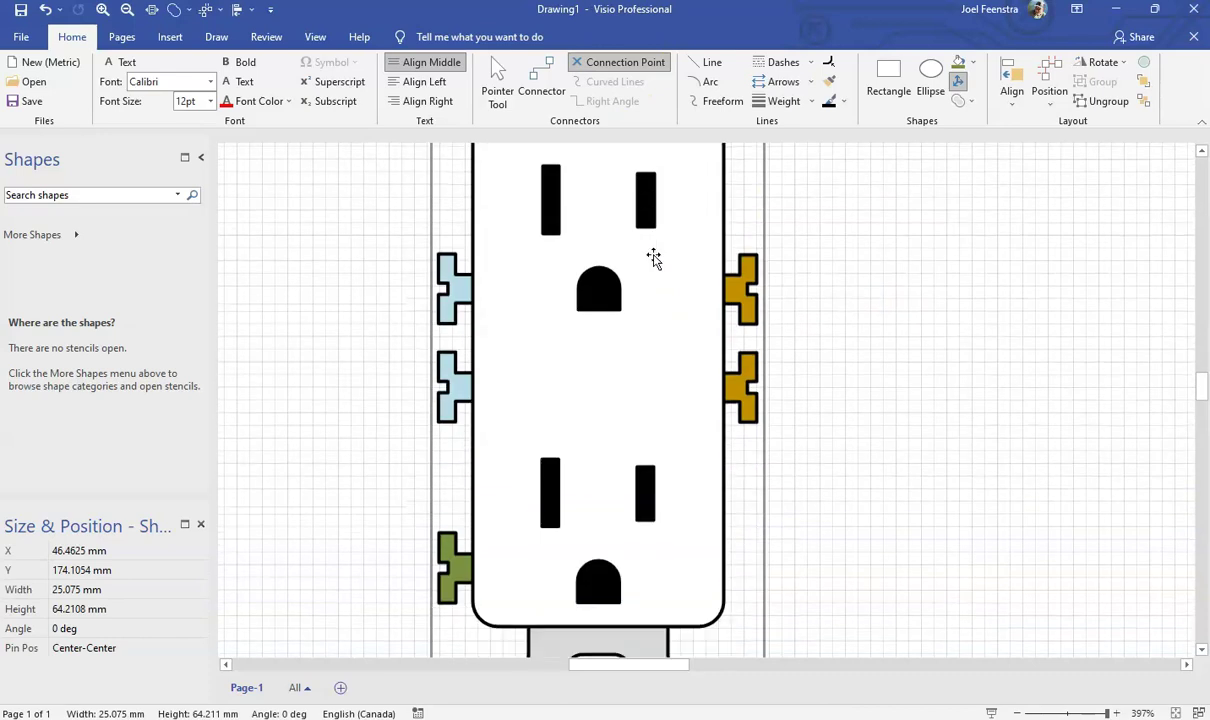
pyautogui.scroll(2, 656, 300)
pyautogui.keyDown('ctrl'); pyautogui.scroll(4, 757, 452); pyautogui.keyUp('ctrl')
pyautogui.keyDown('ctrl'); pyautogui.scroll(3, 757, 452); pyautogui.keyUp('ctrl')
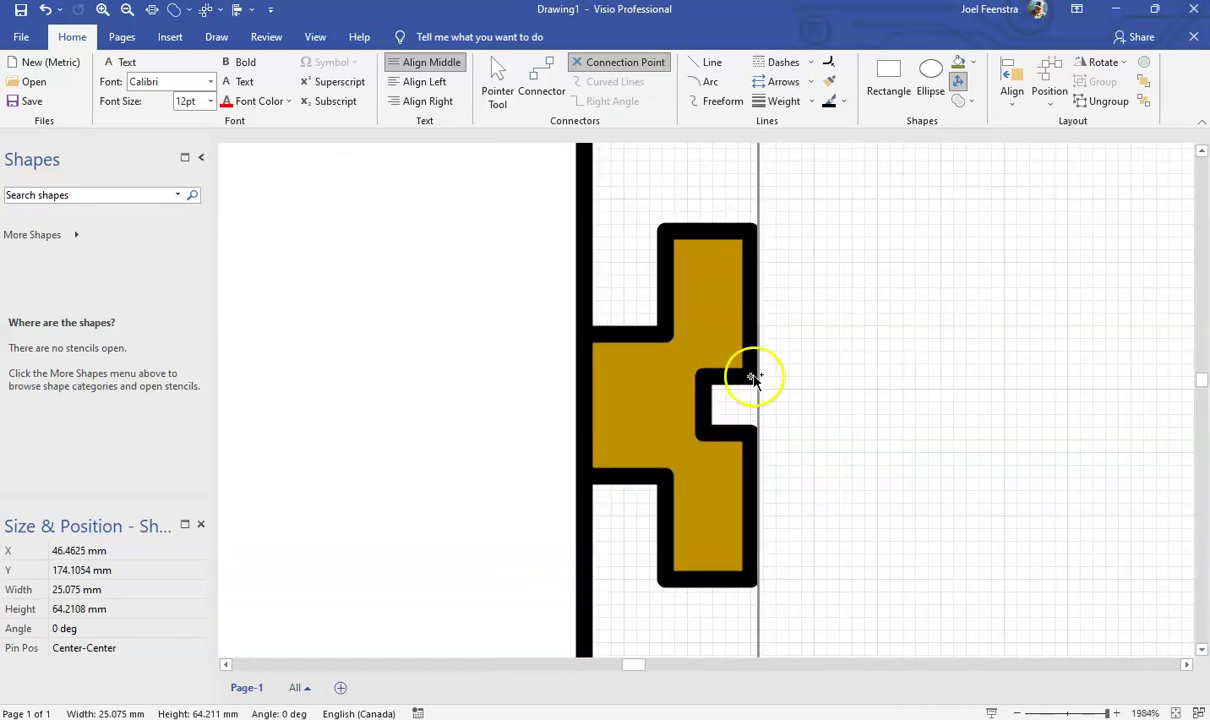
pyautogui.keyDown('ctrl'); pyautogui.click(750, 378); pyautogui.keyUp('ctrl')
pyautogui.scroll(-3, 751, 466)
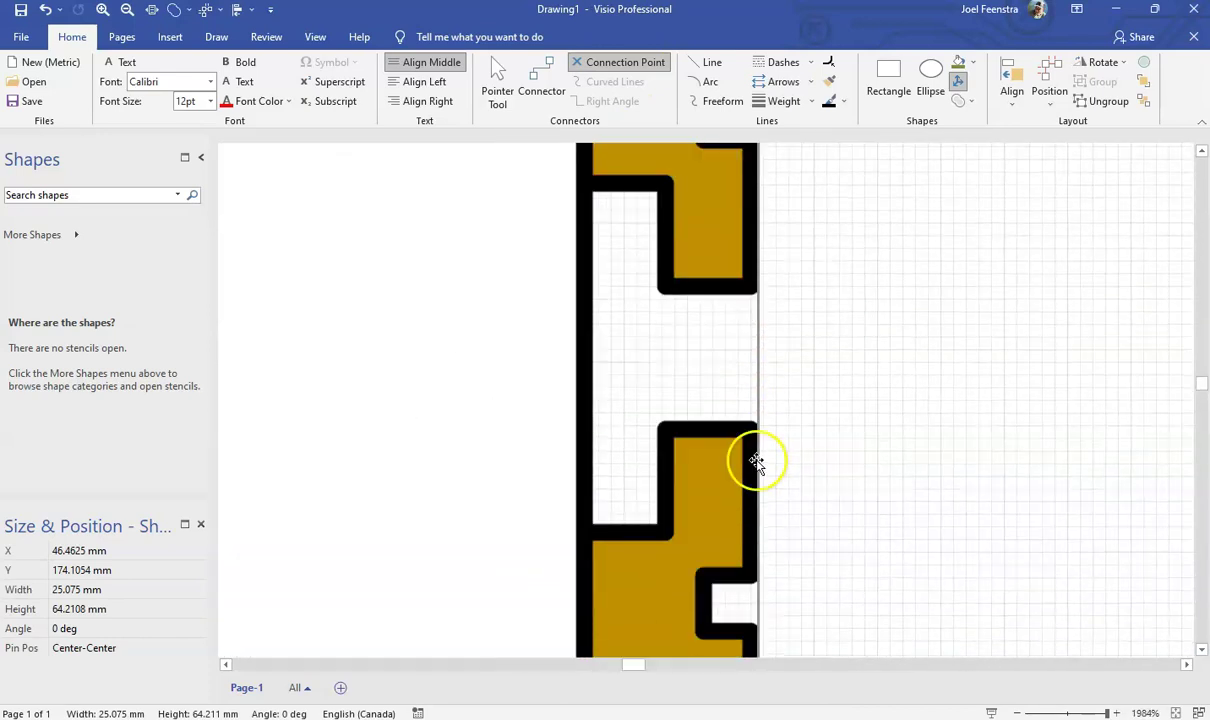
pyautogui.scroll(2, 756, 459)
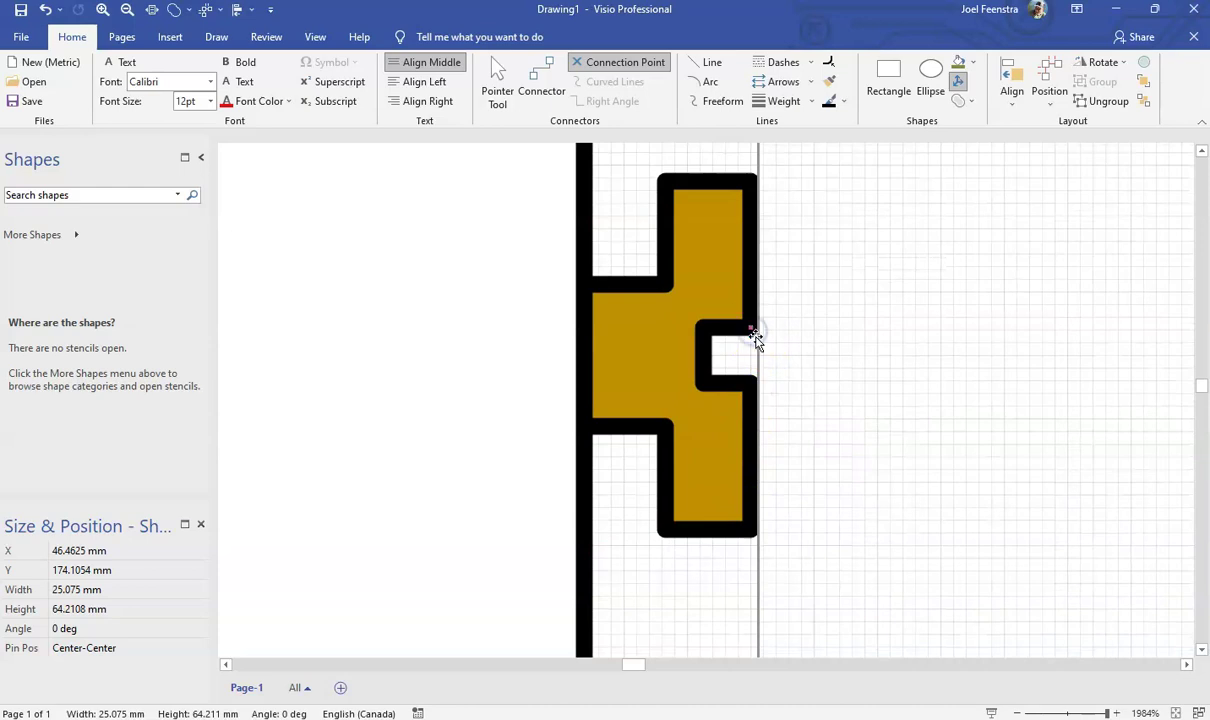
# Add a connection point at the slot edge of each of the two silver-side screws.
pyautogui.keyDown('ctrl'); pyautogui.scroll(-5, 760, 345); pyautogui.keyUp('ctrl')
pyautogui.keyDown('ctrl'); pyautogui.scroll(4, 635, 395); pyautogui.keyUp('ctrl')
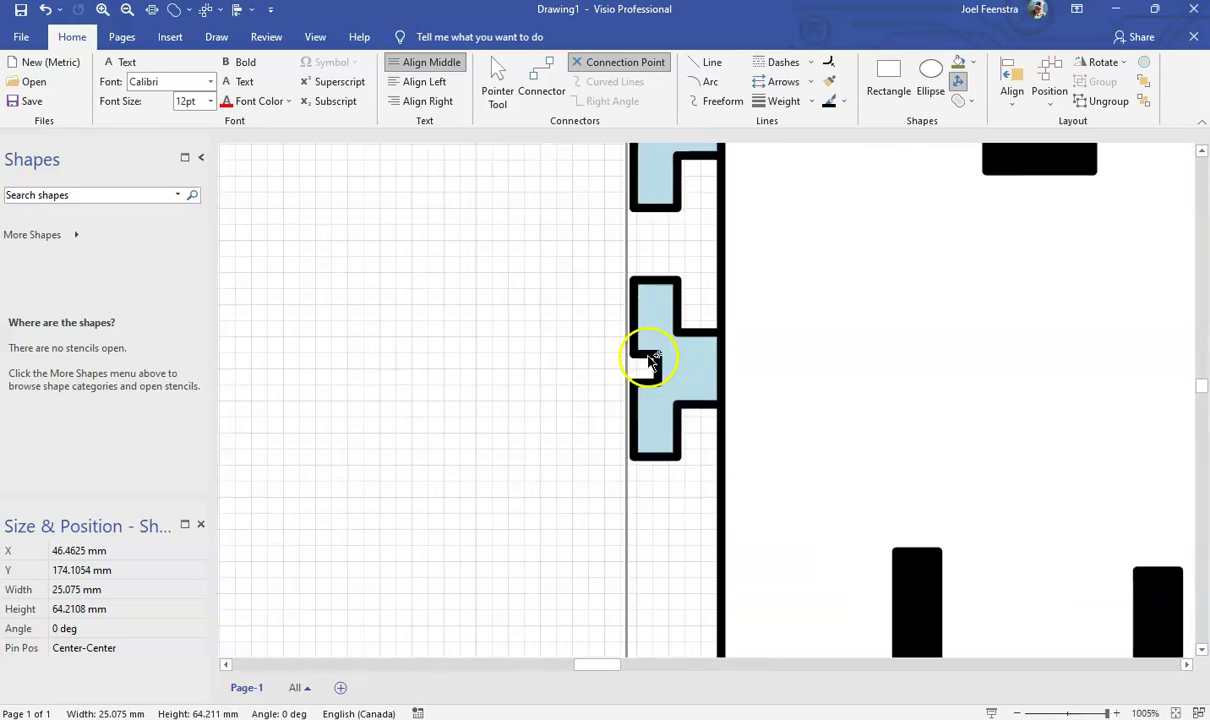
pyautogui.keyDown('ctrl'); pyautogui.scroll(-4, 645, 390); pyautogui.keyUp('ctrl')
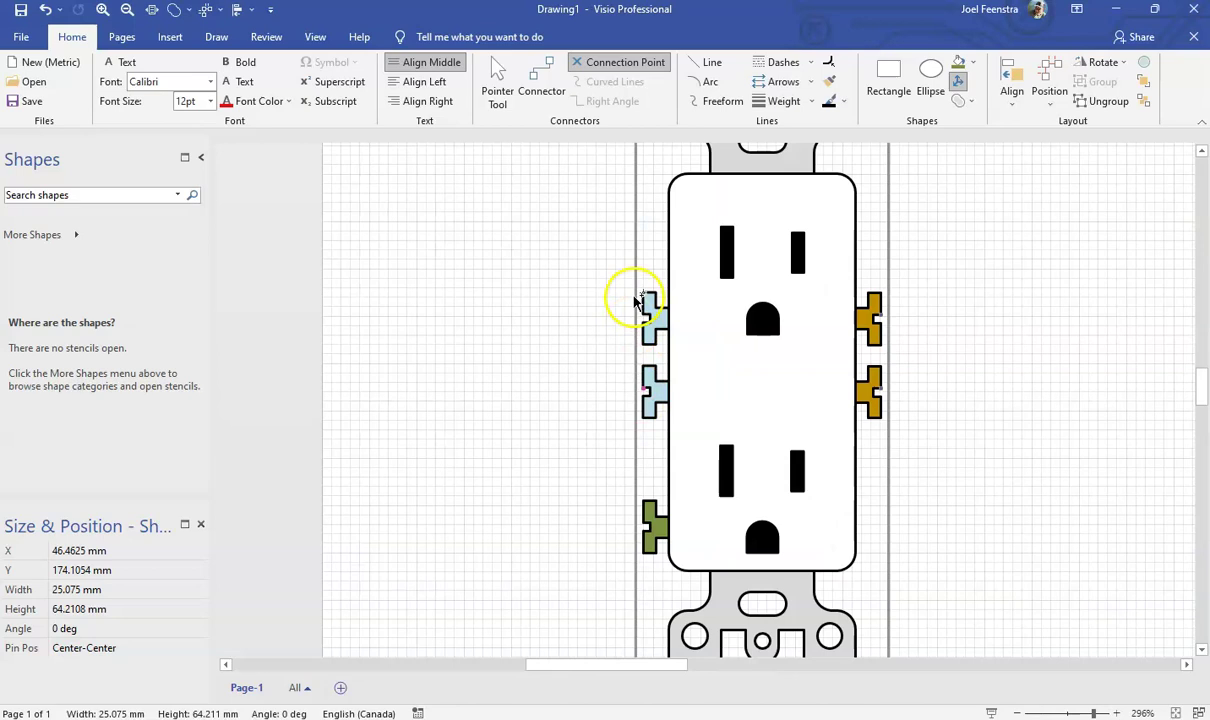
pyautogui.keyDown('ctrl'); pyautogui.scroll(5, 635, 300); pyautogui.keyUp('ctrl')
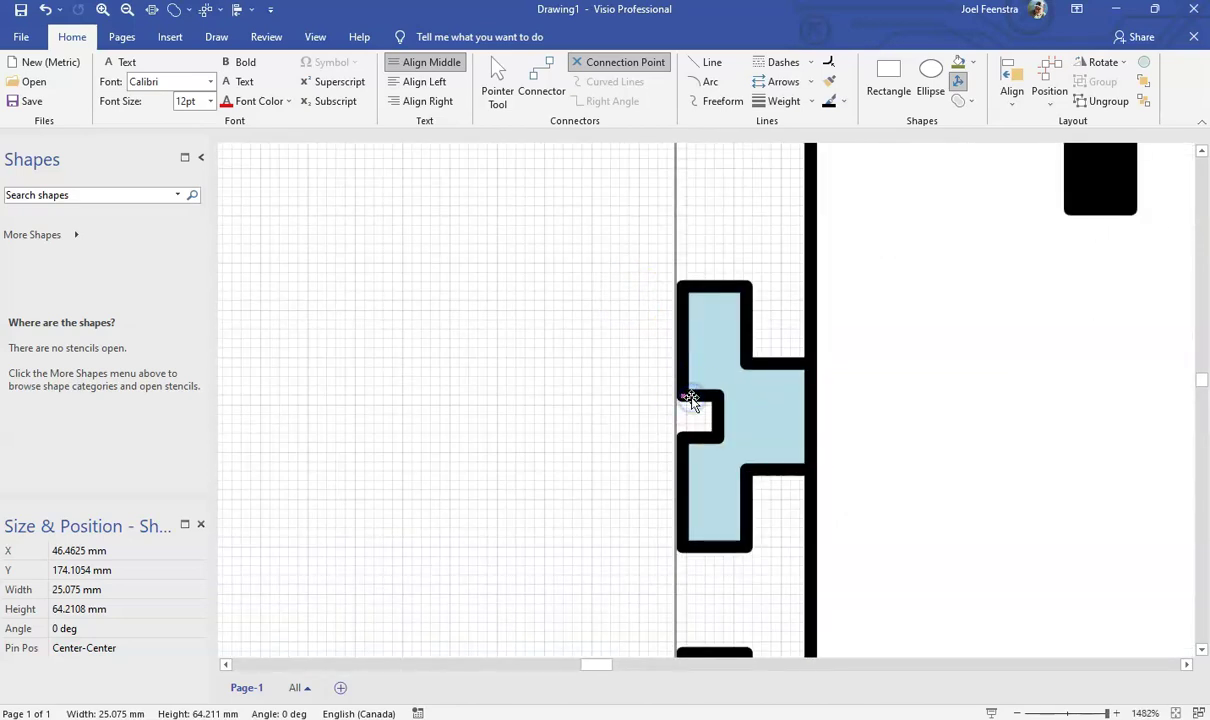
# Add a connection point at the green ground screw's slot edge, return to the Pointer Tool and deselect the receptacle.
pyautogui.keyDown('ctrl'); pyautogui.scroll(-5, 690, 400); pyautogui.keyUp('ctrl')
pyautogui.keyDown('ctrl'); pyautogui.scroll(5, 697, 626); pyautogui.keyUp('ctrl')
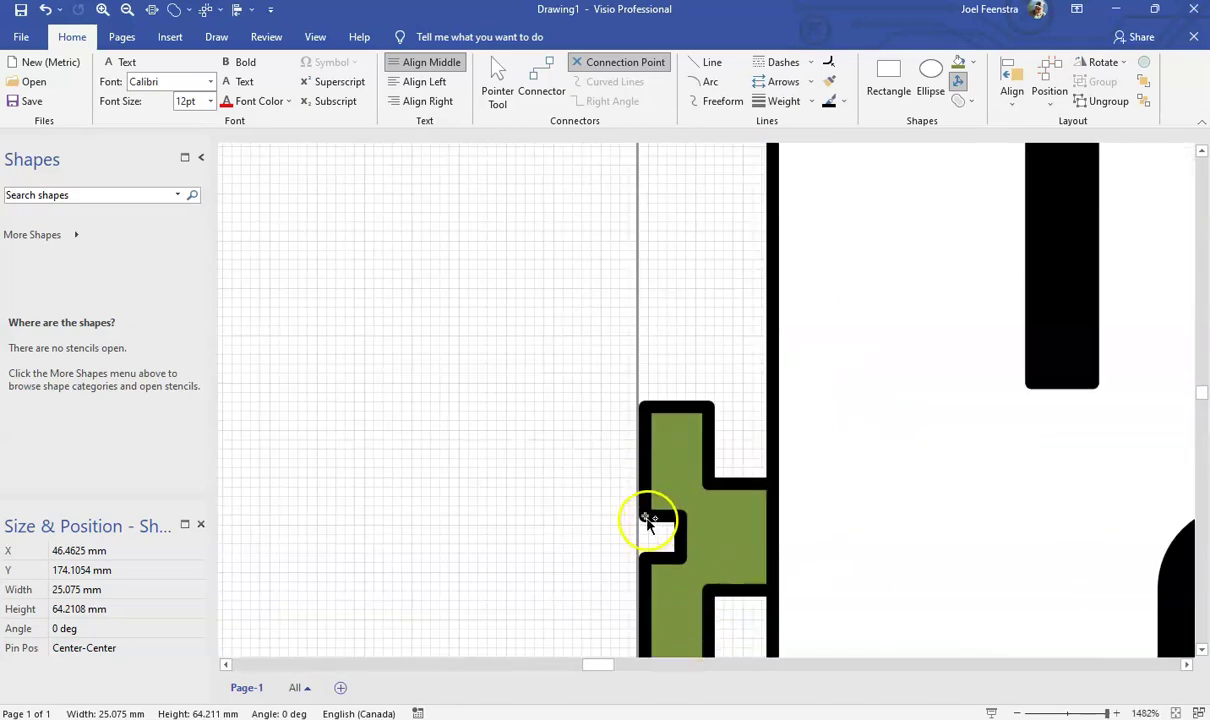
pyautogui.keyDown('ctrl'); pyautogui.scroll(-5, 490, 425); pyautogui.keyUp('ctrl')
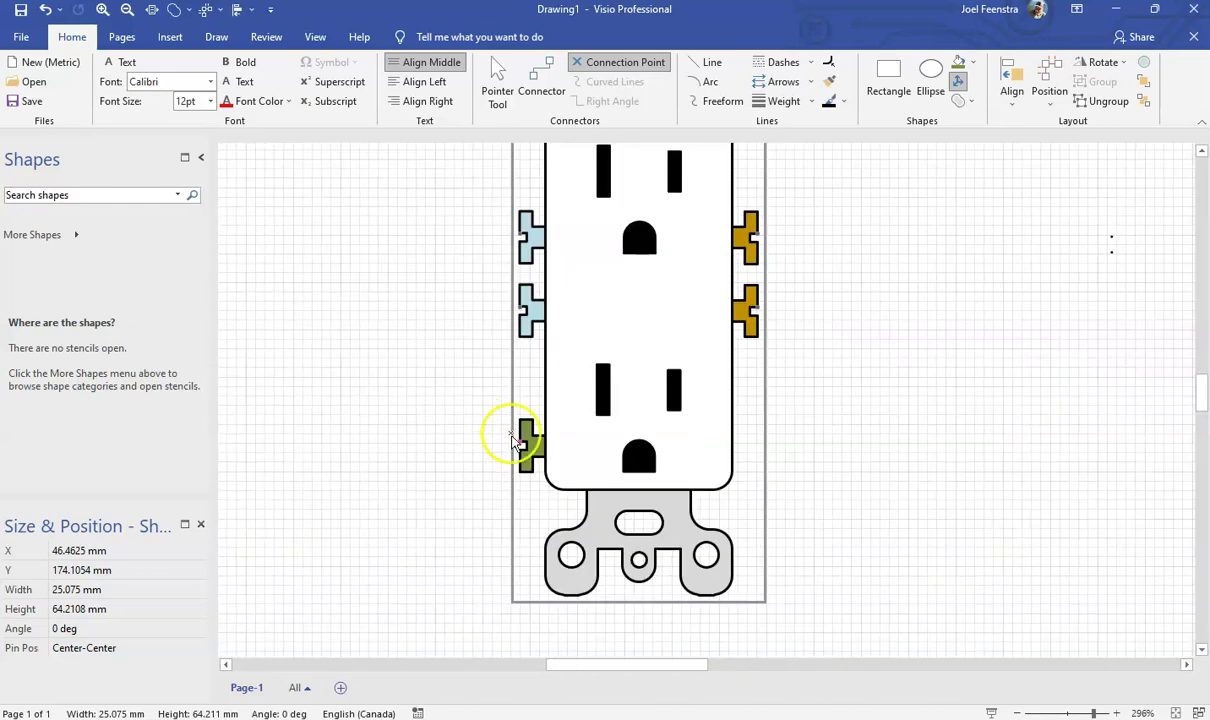
pyautogui.click(495, 90)
pyautogui.click(791, 337)
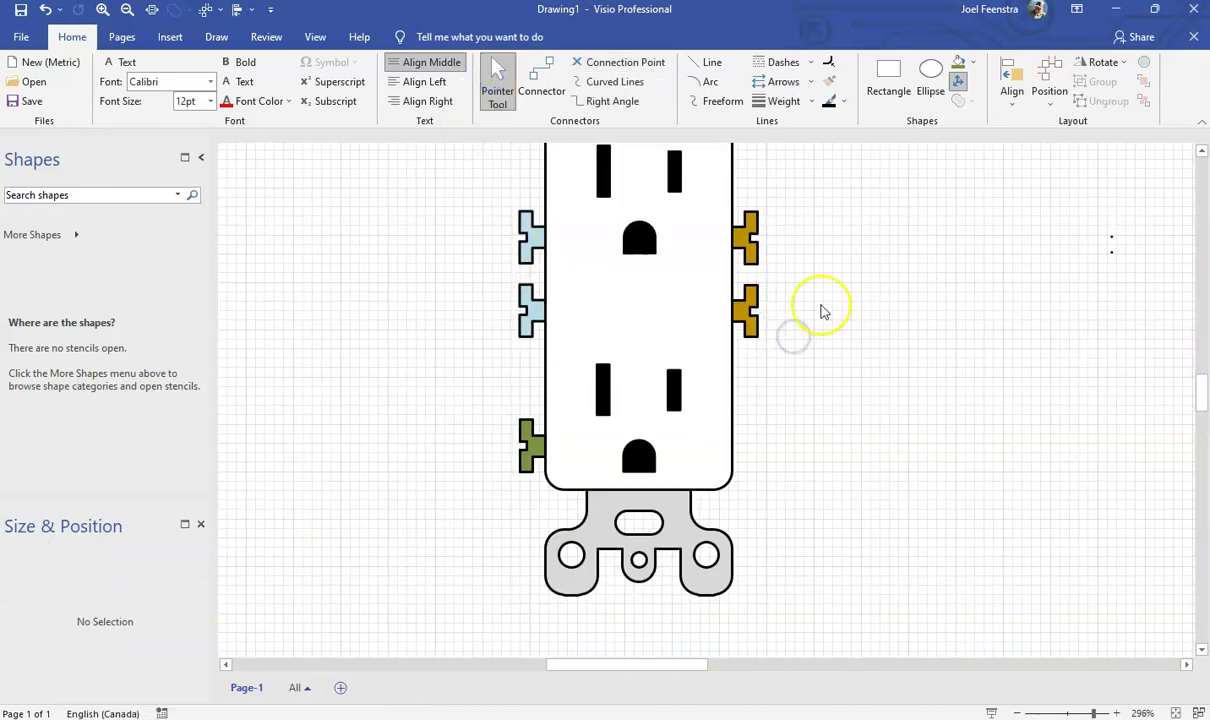
# Create a new metric stencil for storing the finished receptacle.
pyautogui.keyDown('ctrl'); pyautogui.scroll(-3, 822, 311); pyautogui.keyUp('ctrl')
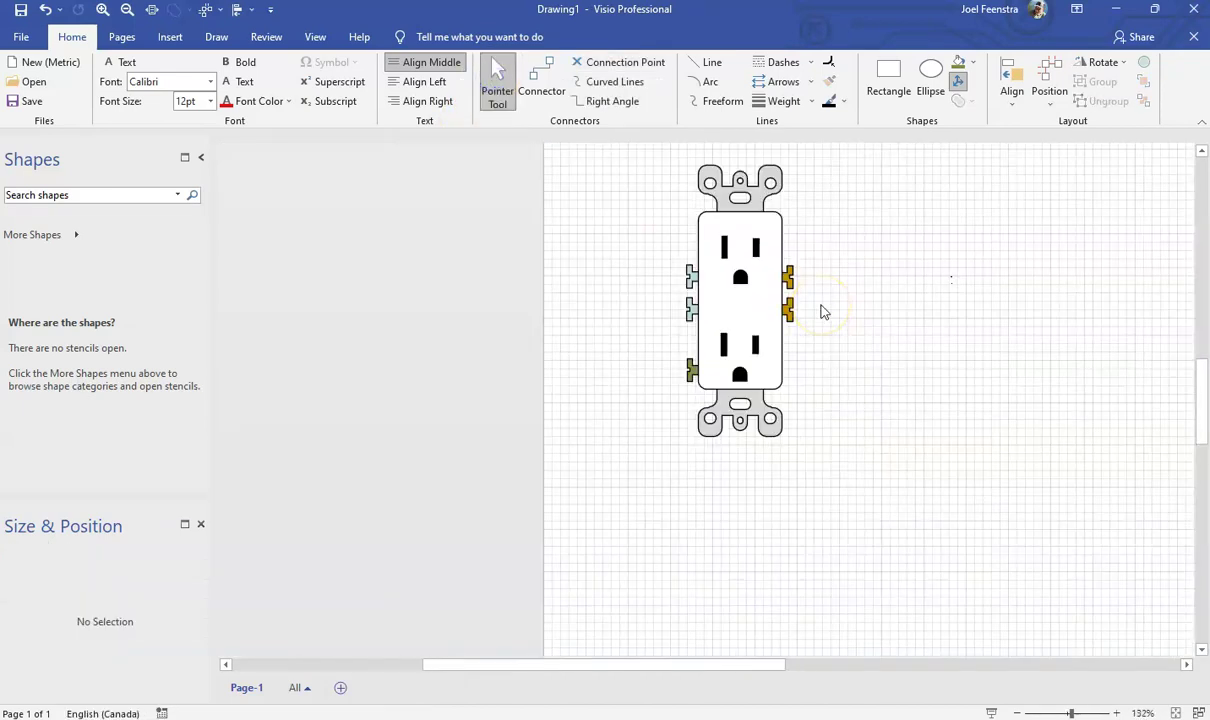
pyautogui.click(85, 233)
pyautogui.moveTo(257, 252)
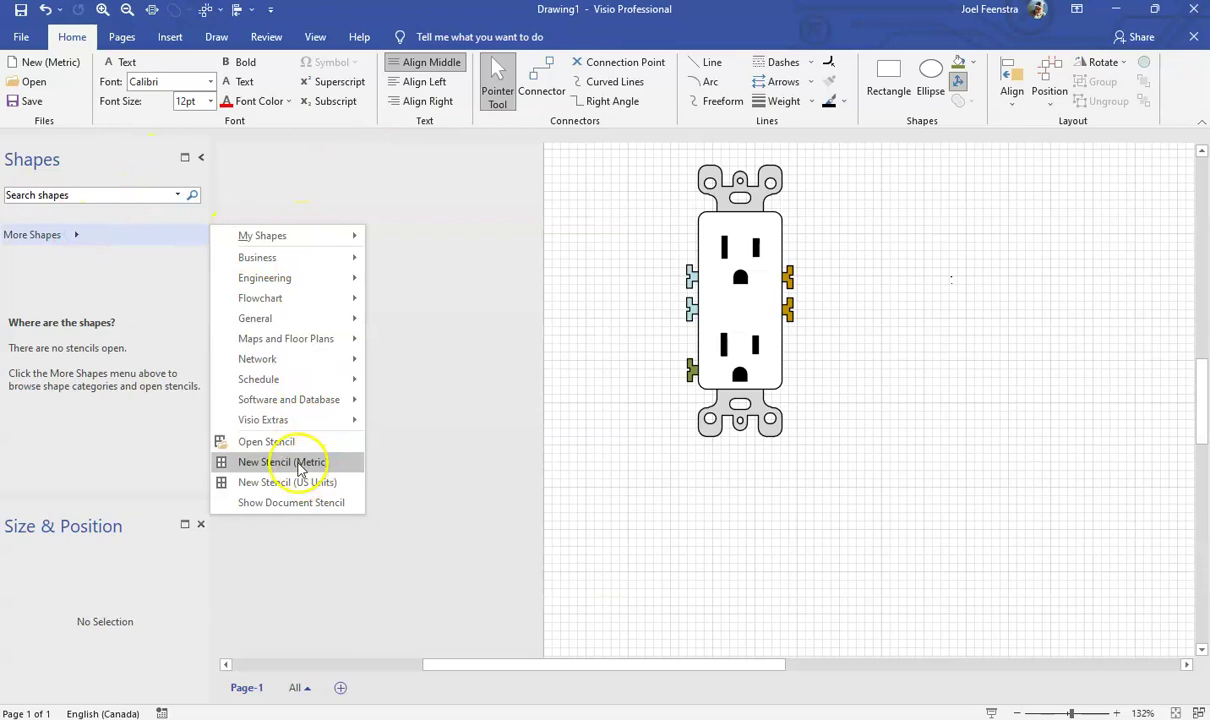
pyautogui.click(299, 462)
# Move the grouped receptacle from the page into the new stencil and name the master 5-15R.
pyautogui.click(767, 236)
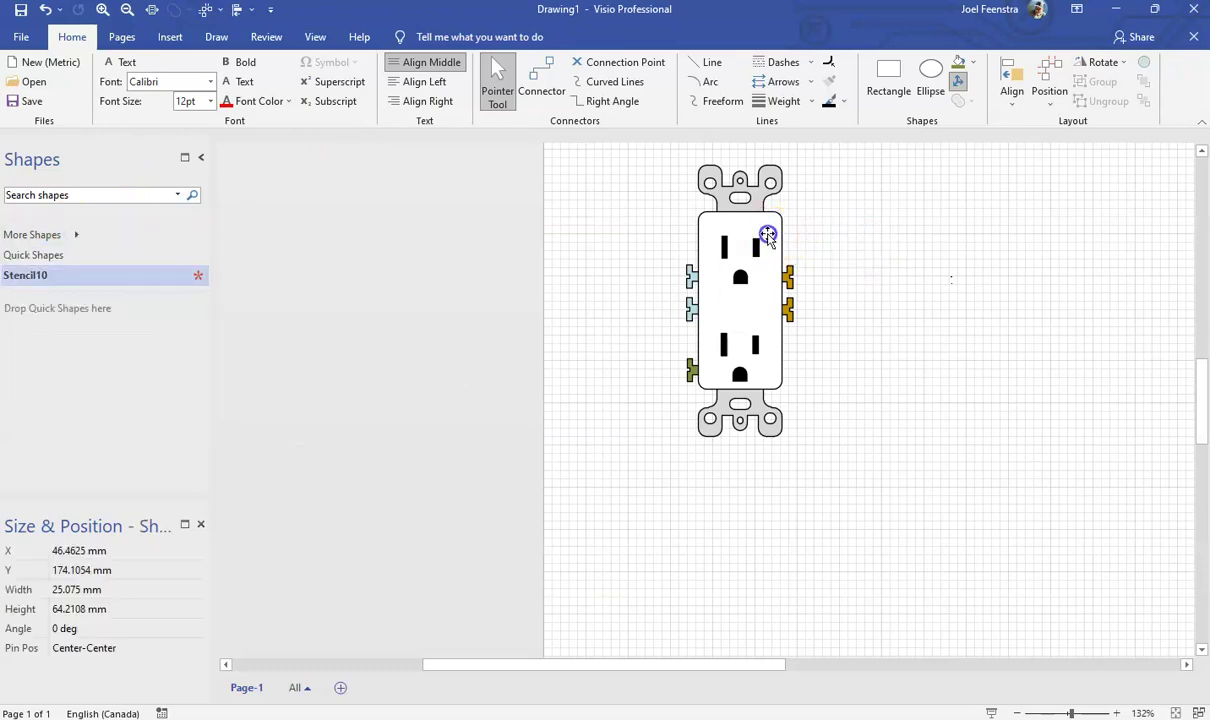
pyautogui.moveTo(767, 226); pyautogui.dragTo(66, 372)
pyautogui.click(73, 358)
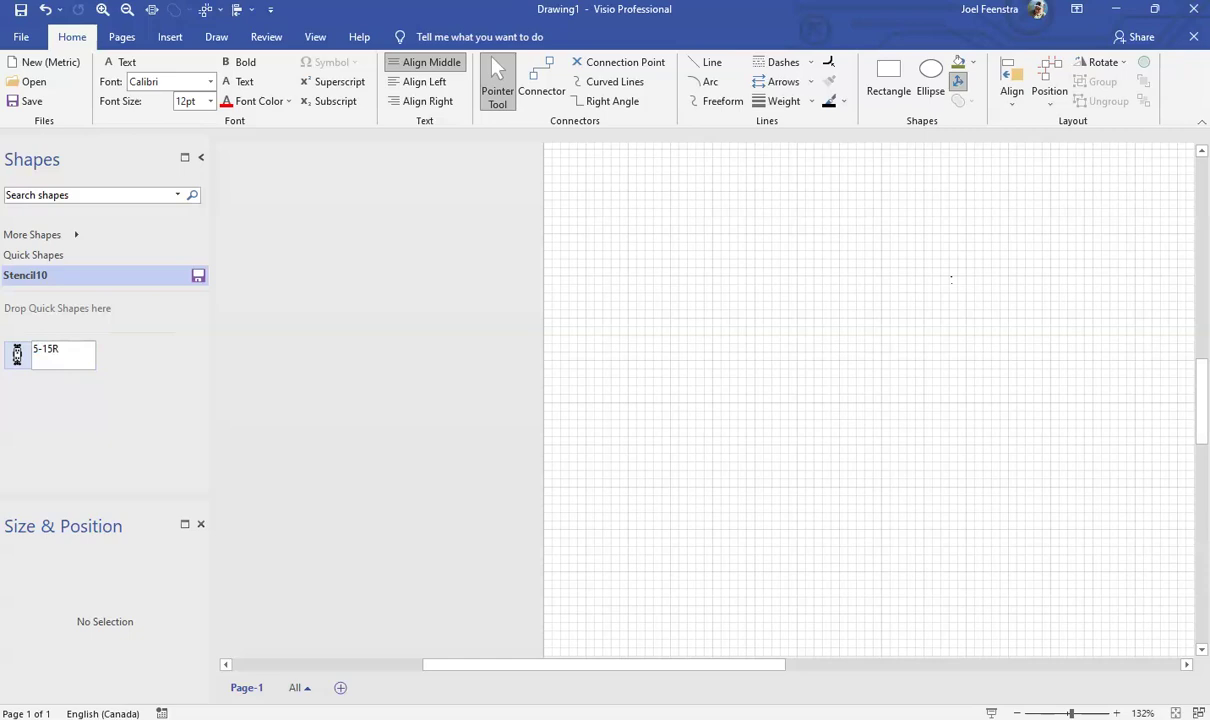
pyautogui.click(180, 413)
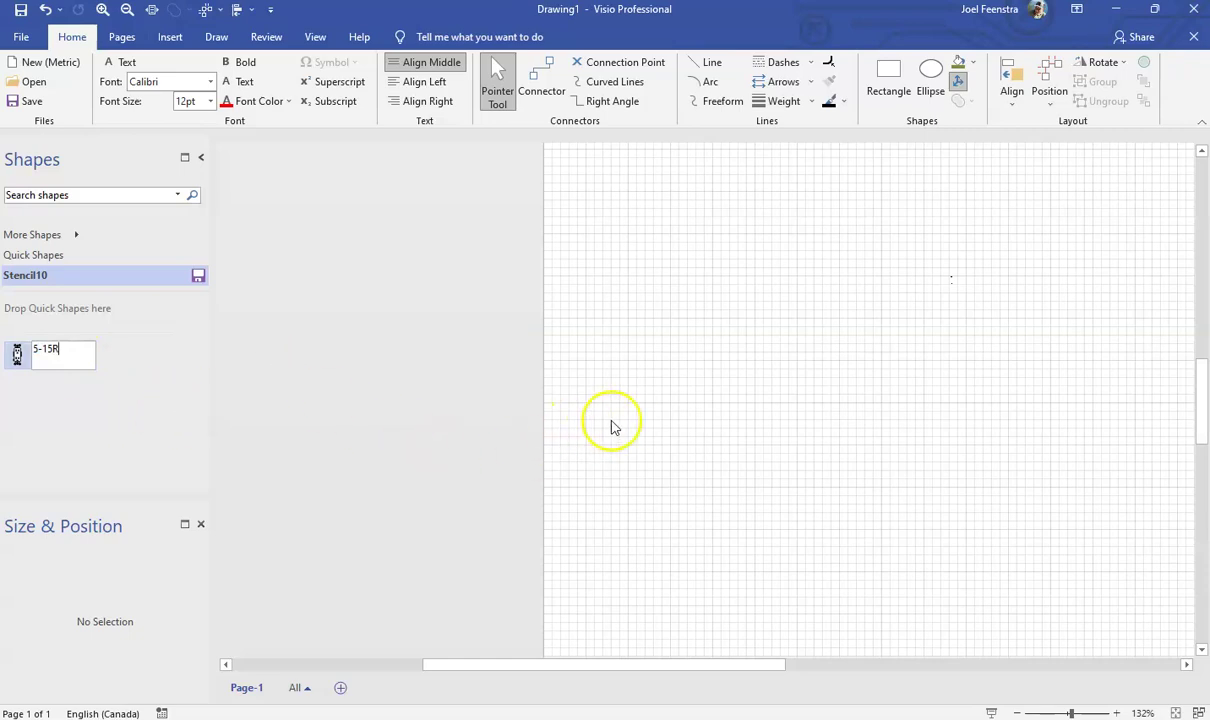
pyautogui.click(183, 403)
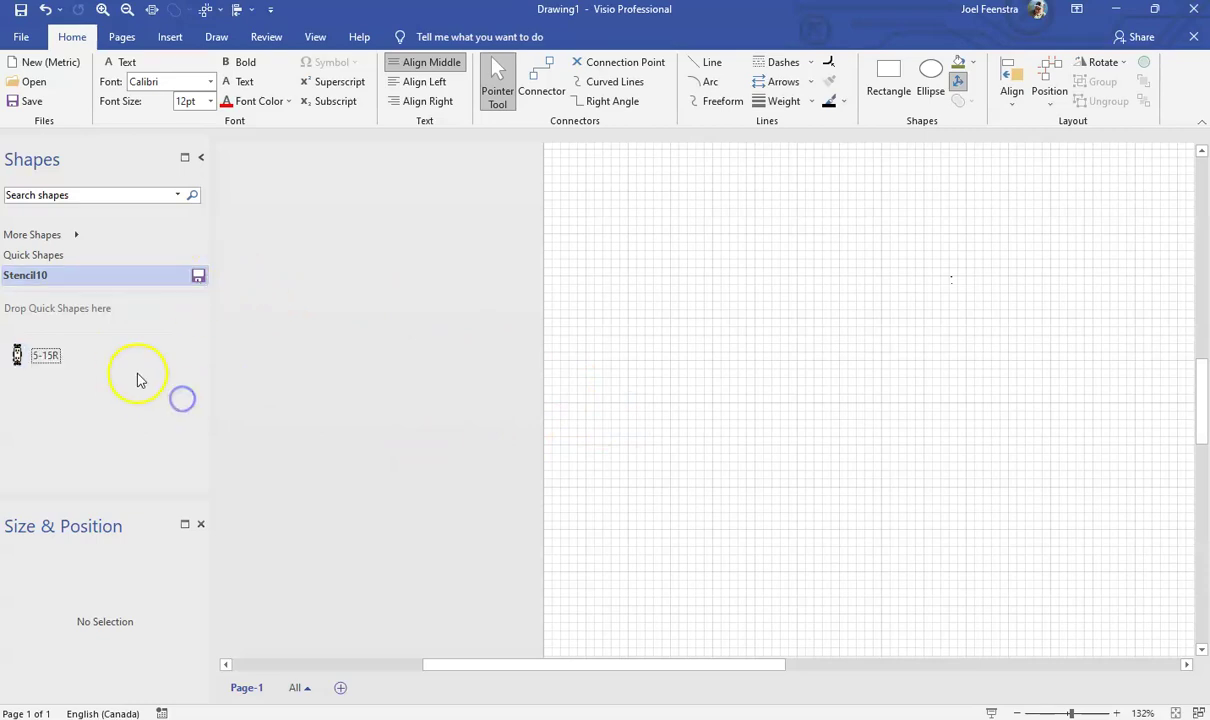
# Save the new stencil in the My Shapes folder as "1-Connectables - Decora".
pyautogui.click(198, 276)
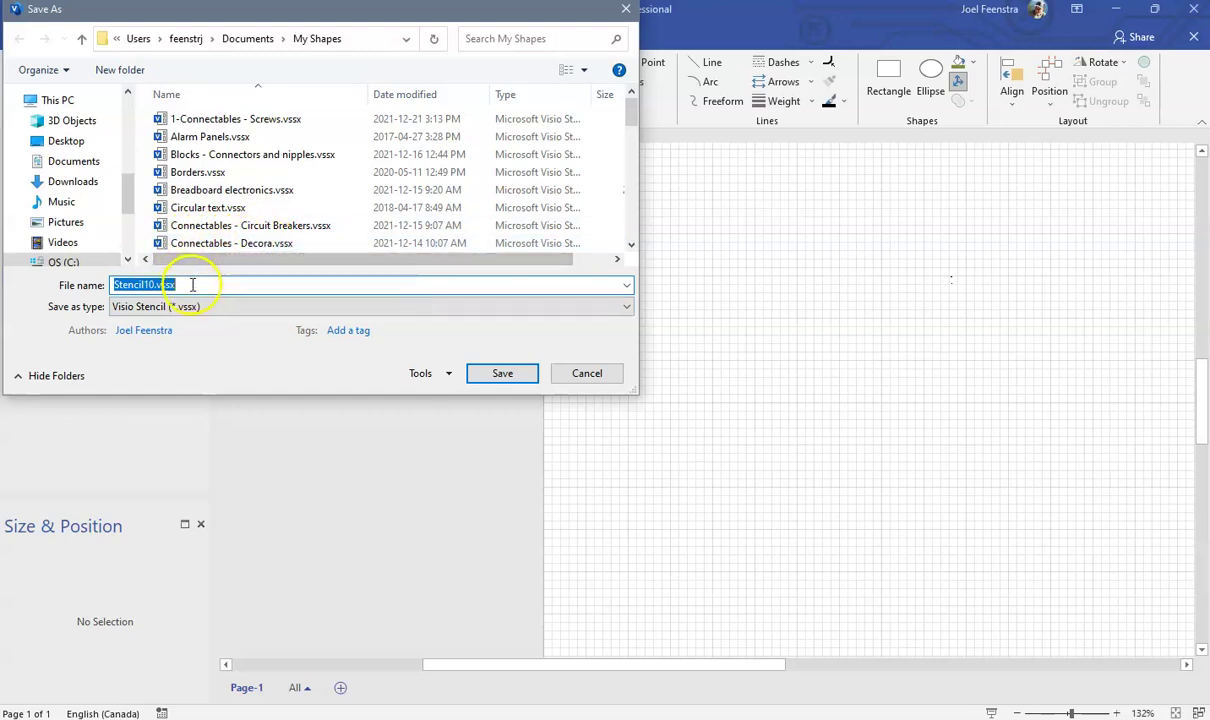
pyautogui.write('1-Connectables')
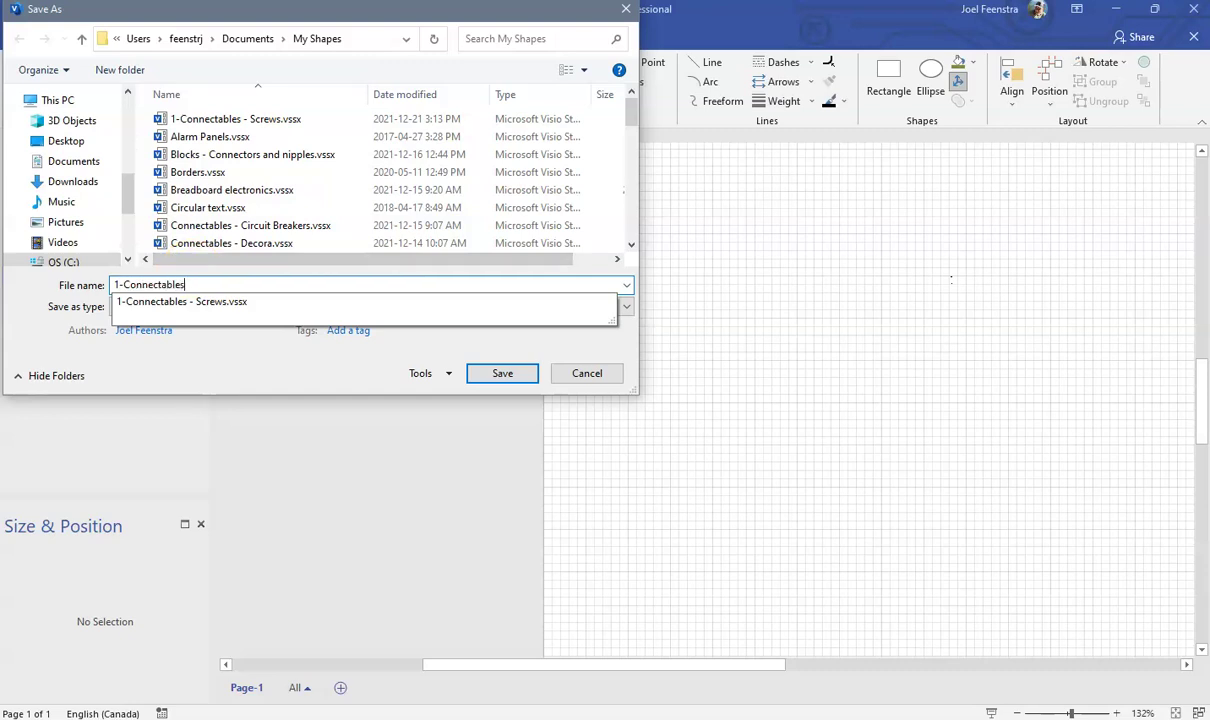
pyautogui.write('- Decora')
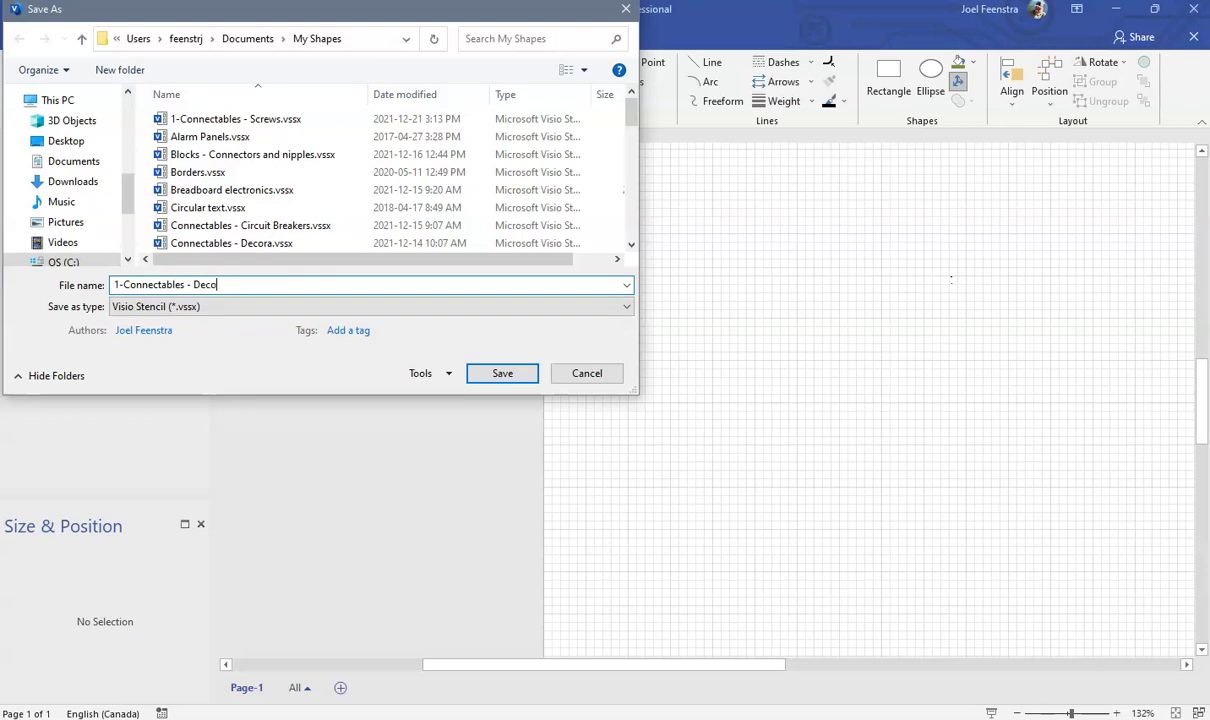
pyautogui.click(500, 373)
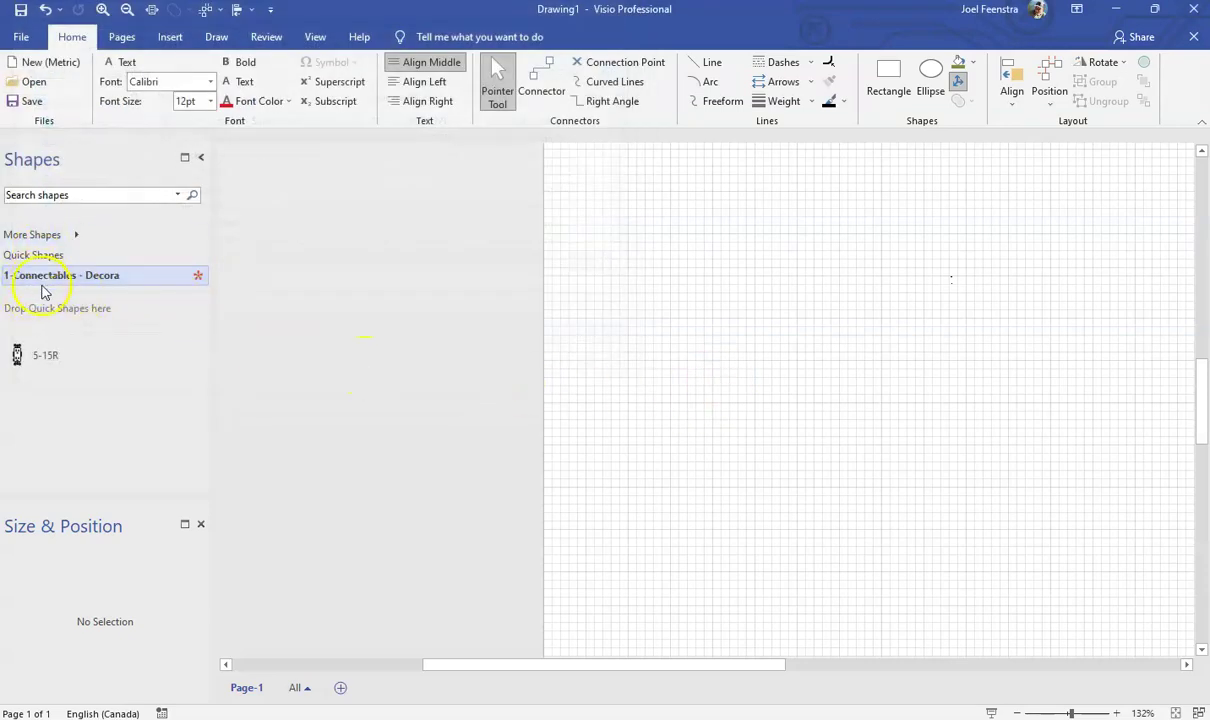
# Place three copies of the 5-15R master side by side on the page.
pyautogui.moveTo(32, 357); pyautogui.dragTo(771, 362)
pyautogui.moveTo(13, 351); pyautogui.dragTo(925, 325)
pyautogui.moveTo(32, 359); pyautogui.dragTo(830, 335)
# Test the connection points by linking the upper brass screws of two neighbouring receptacles with a right-angle connector and deleting it.
pyautogui.click(541, 80)
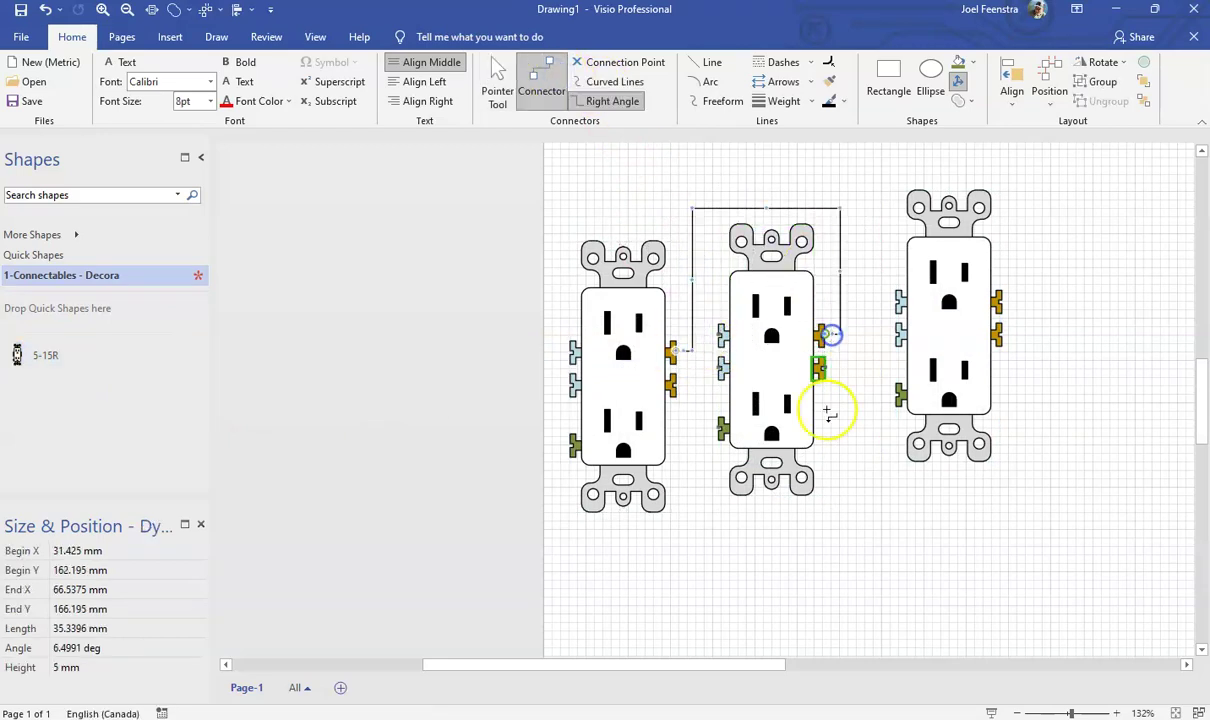
pyautogui.click(840, 583)
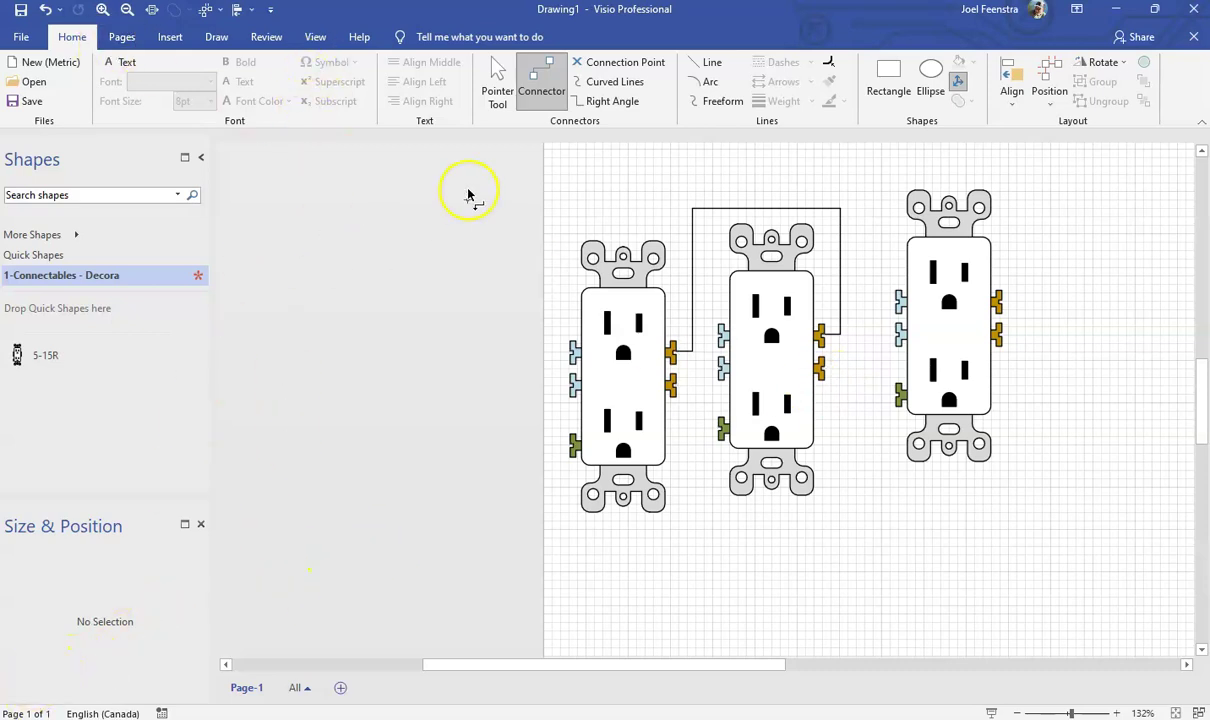
pyautogui.click(496, 88)
pyautogui.click(838, 216)
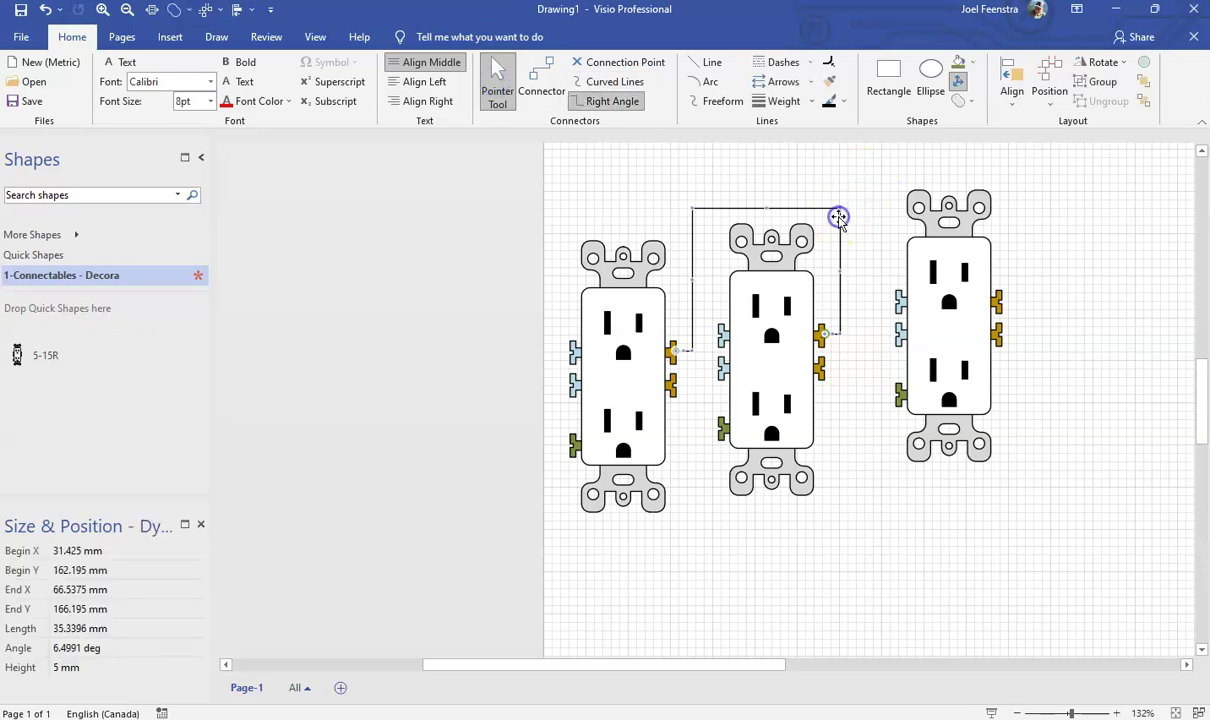
pyautogui.press('Delete')
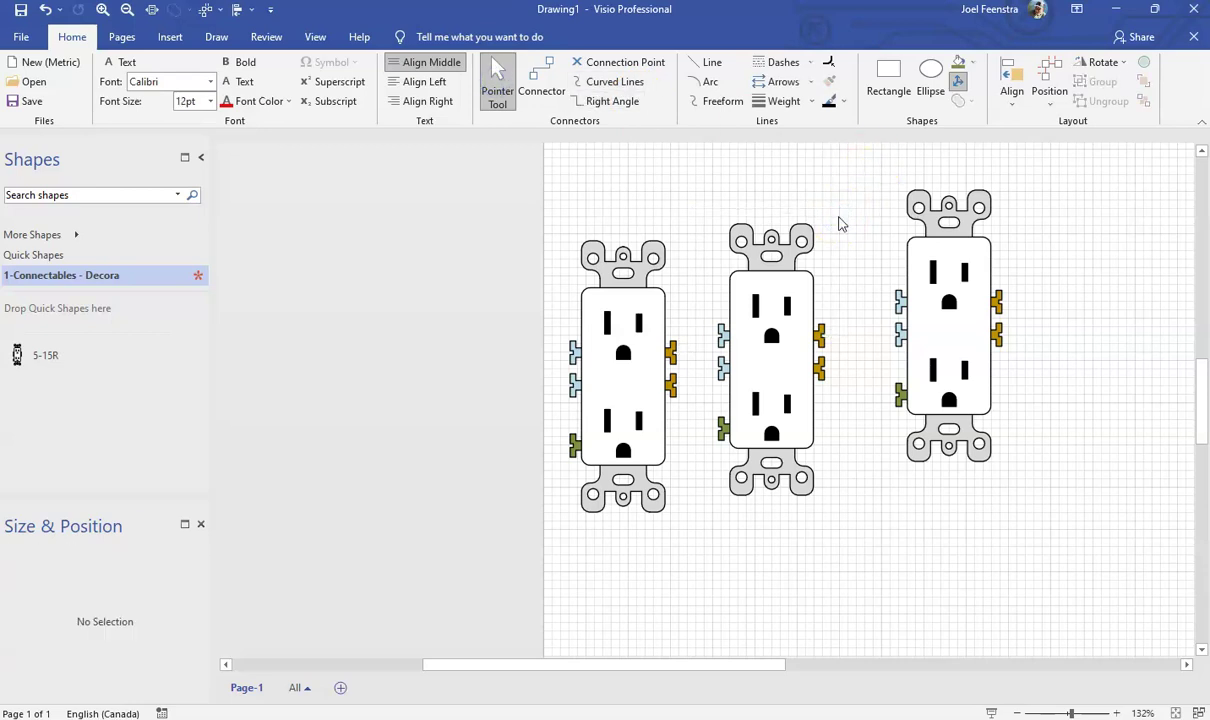